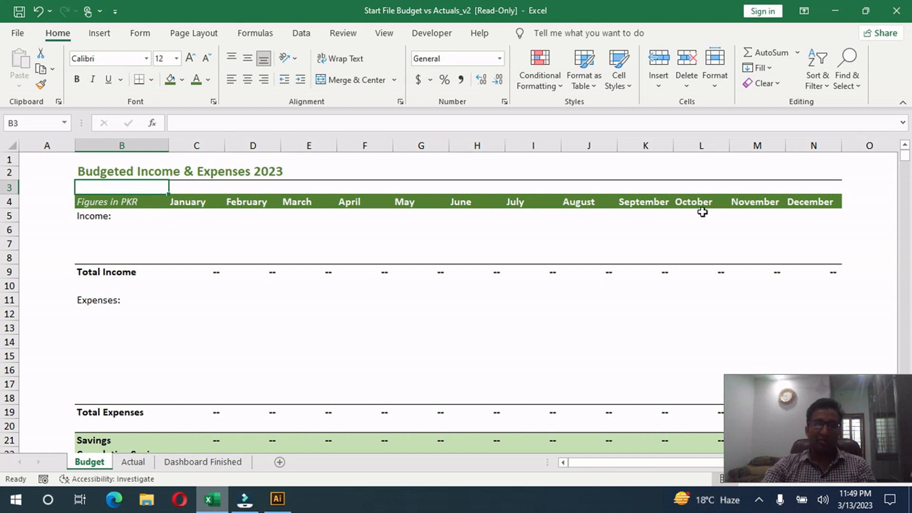
Review the Income, Expenses, Savings and Cumulative Savings sections of the Budget sheet
click(84, 219)
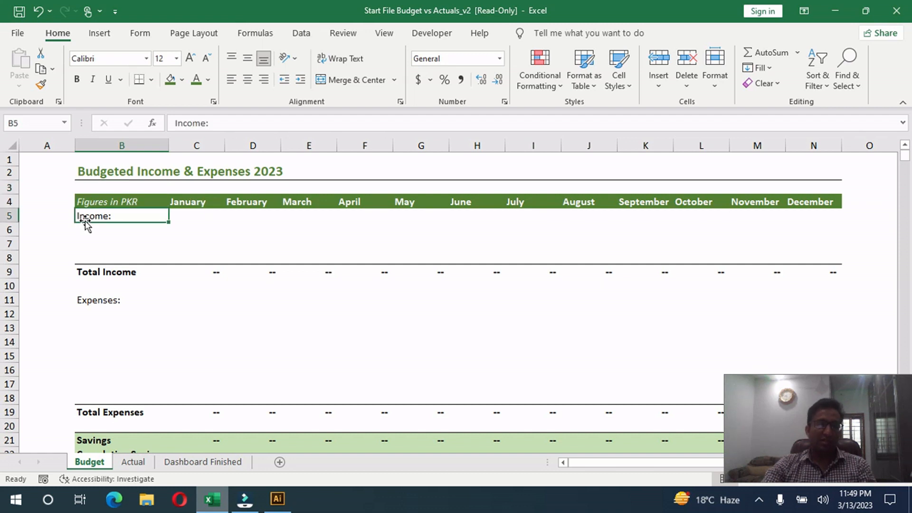
click(104, 299)
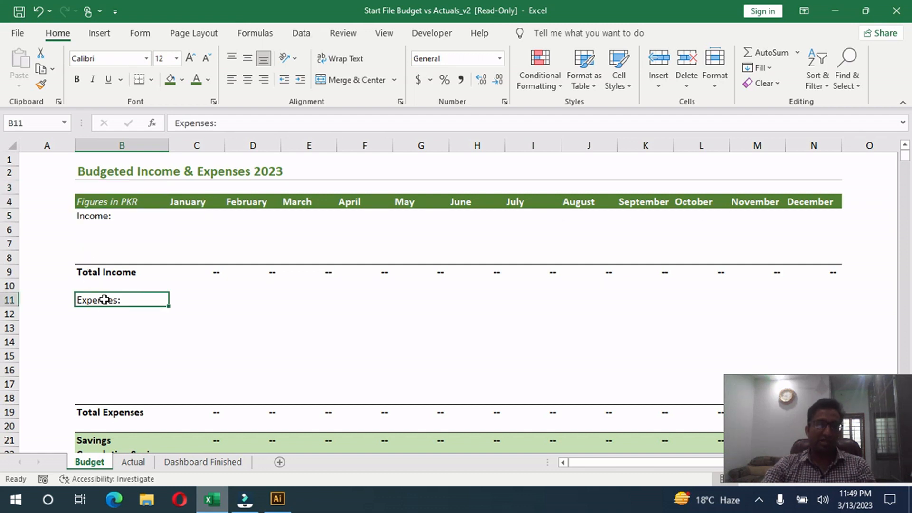
scroll(105, 271, down, 2)
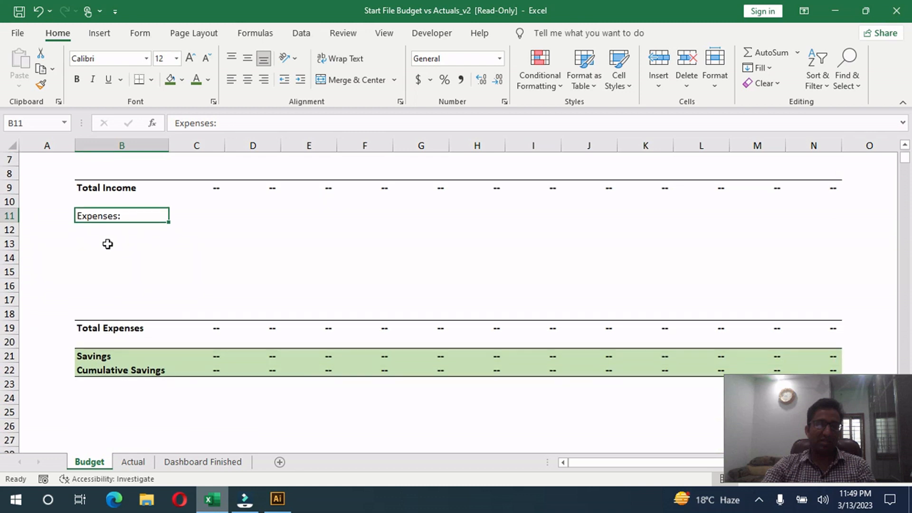
click(126, 358)
click(135, 370)
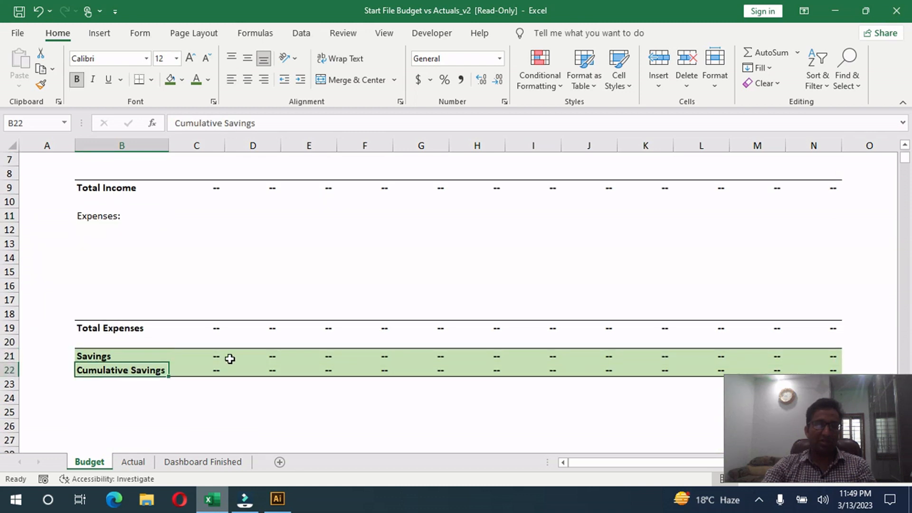
scroll(230, 358, up, 2)
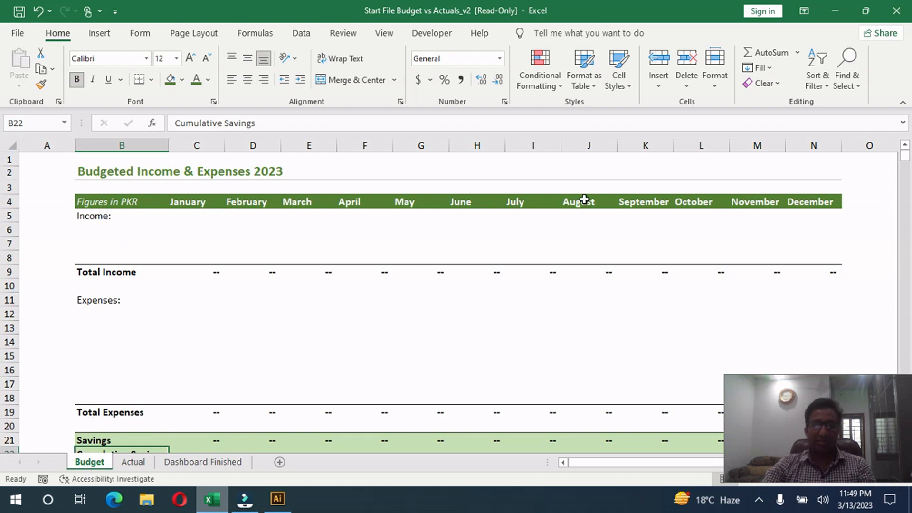
Enter the income categories Basic Salary, Bonus and Freelancing in cells B6 to B8 under the Income heading
click(111, 228)
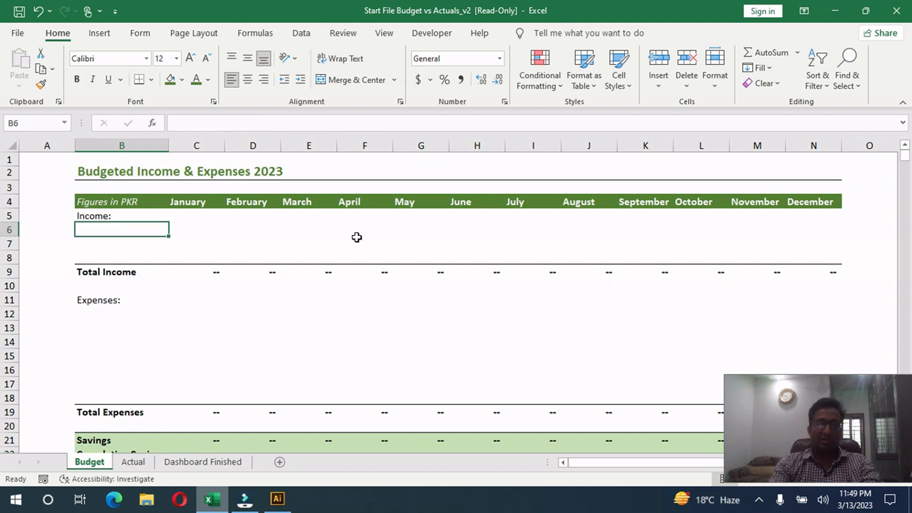
text(B)
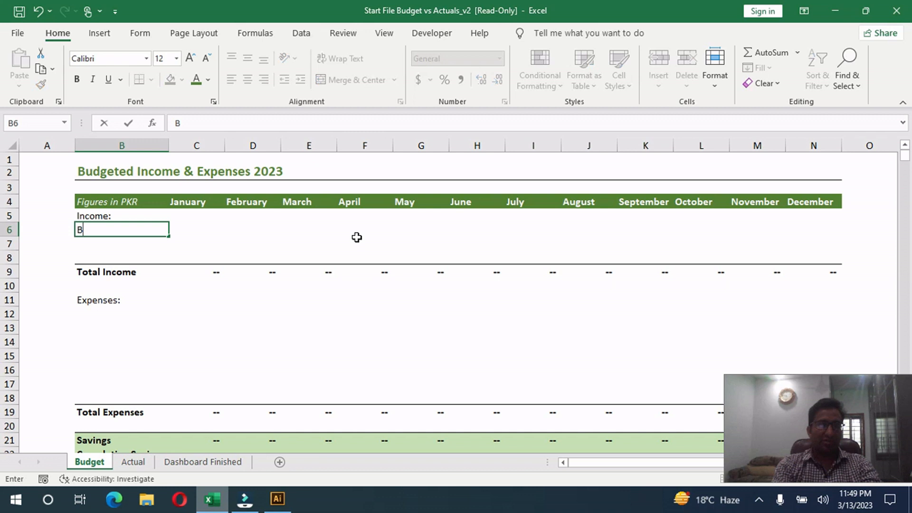
text(asic Salary)
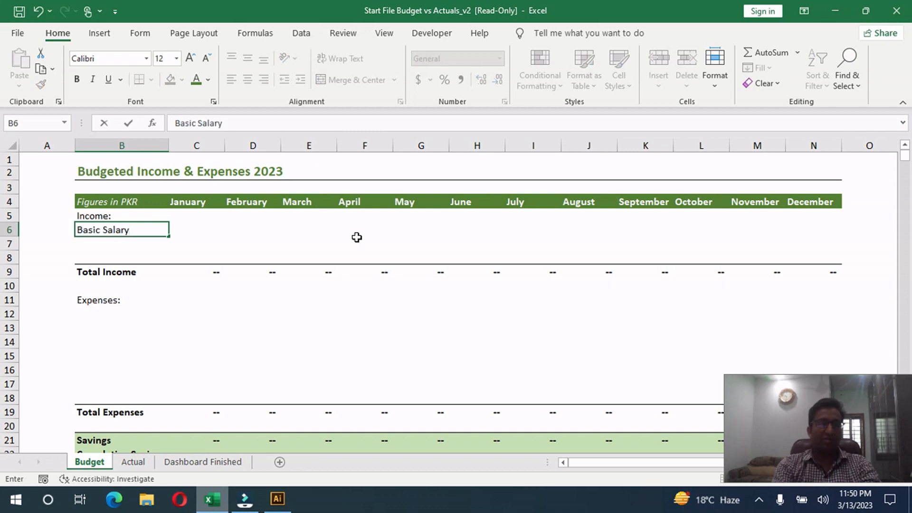
key(Return)
text(Bonus)
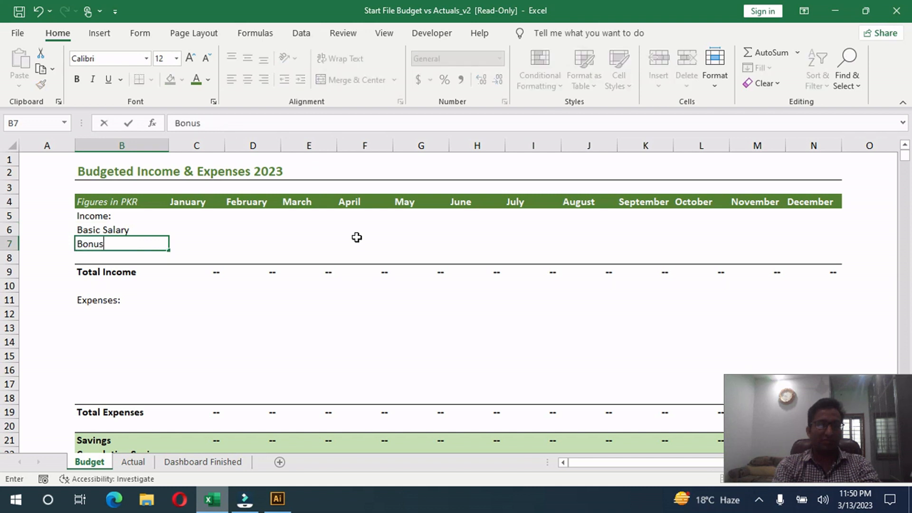
key(Return)
text(Freelan)
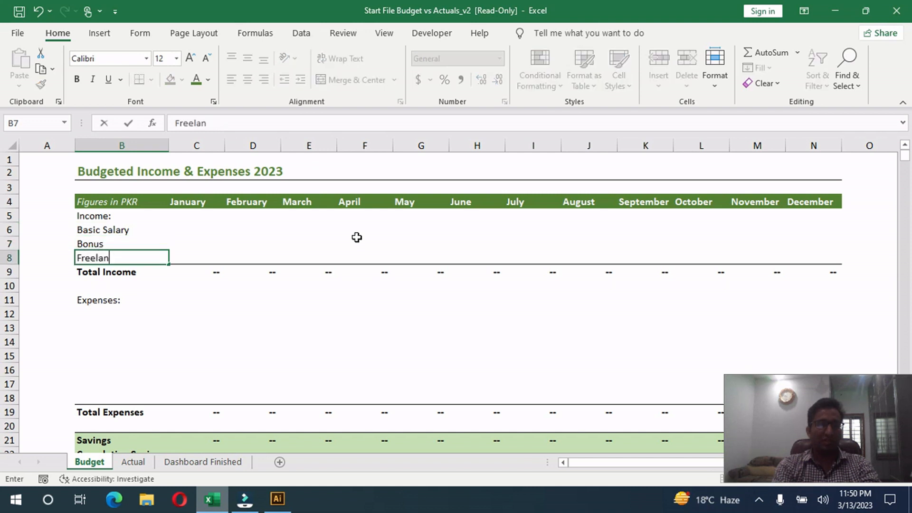
text(cing)
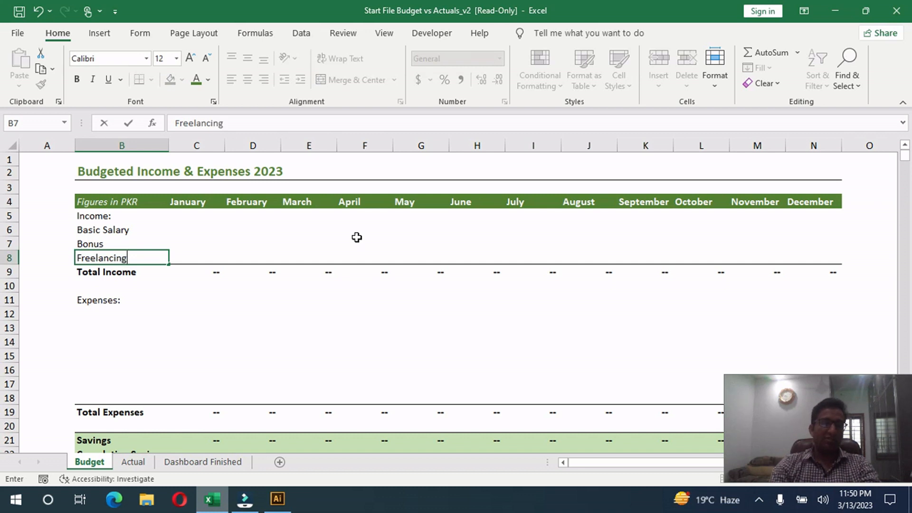
key(Up)
Enter the January income amounts: 150000 for Basic Salary, 15000 for Bonus and 25000 for Freelancing
key(Up)
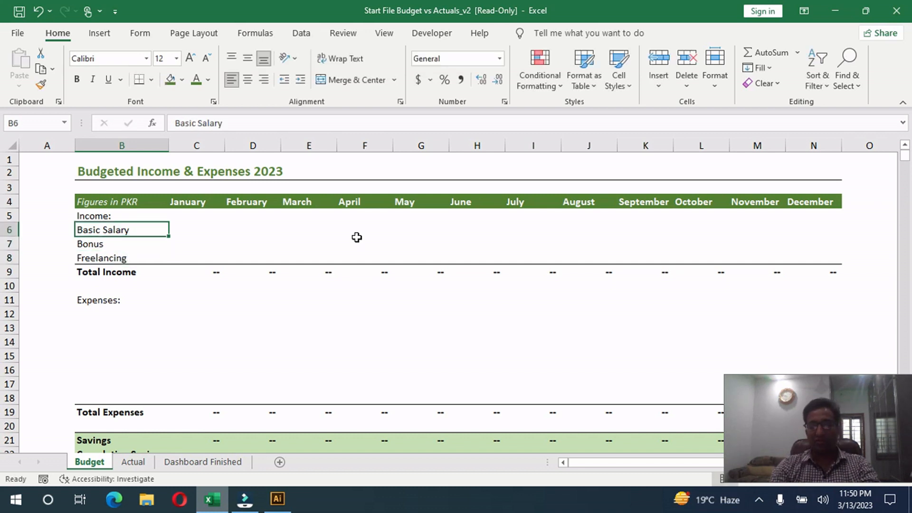
key(Right)
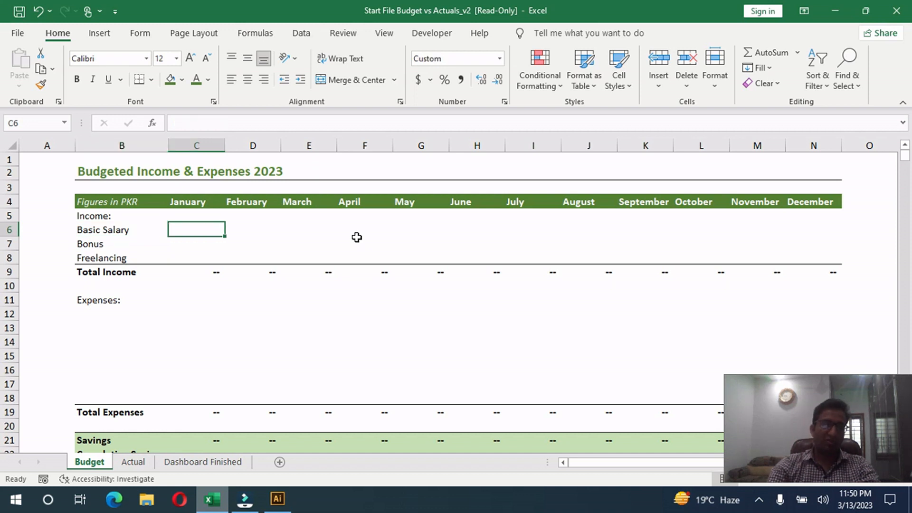
text(1500000)
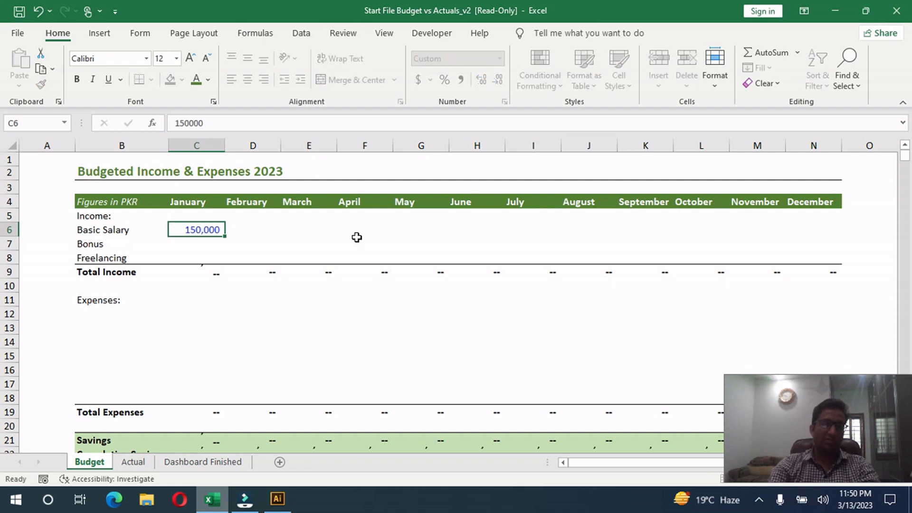
key(Return)
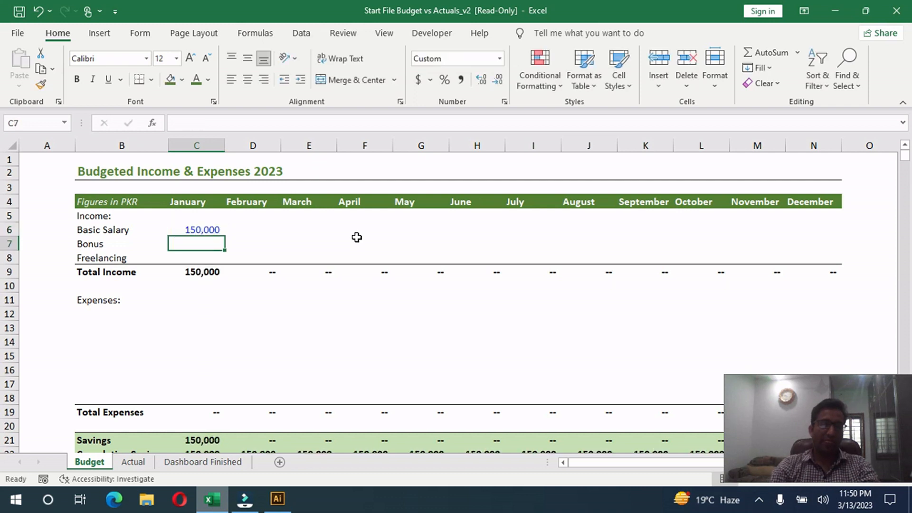
text(15000)
key(Return)
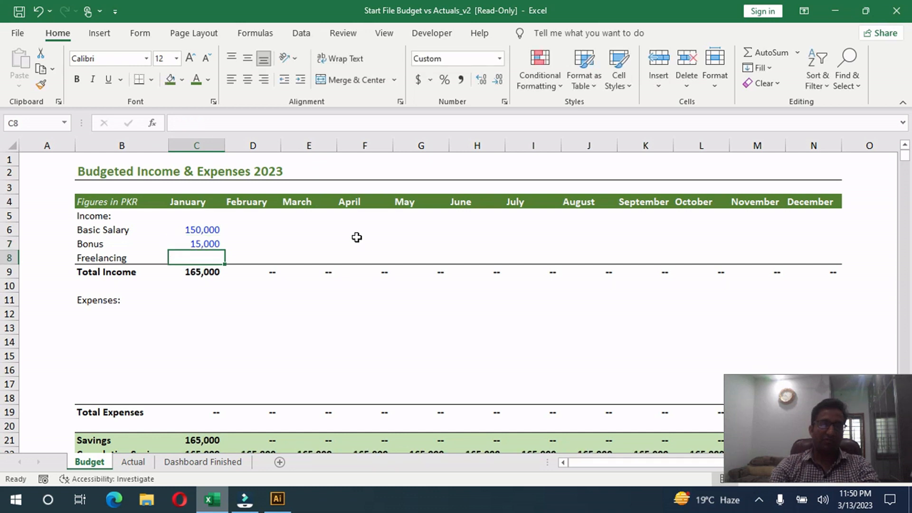
text(25,000)
key(Return)
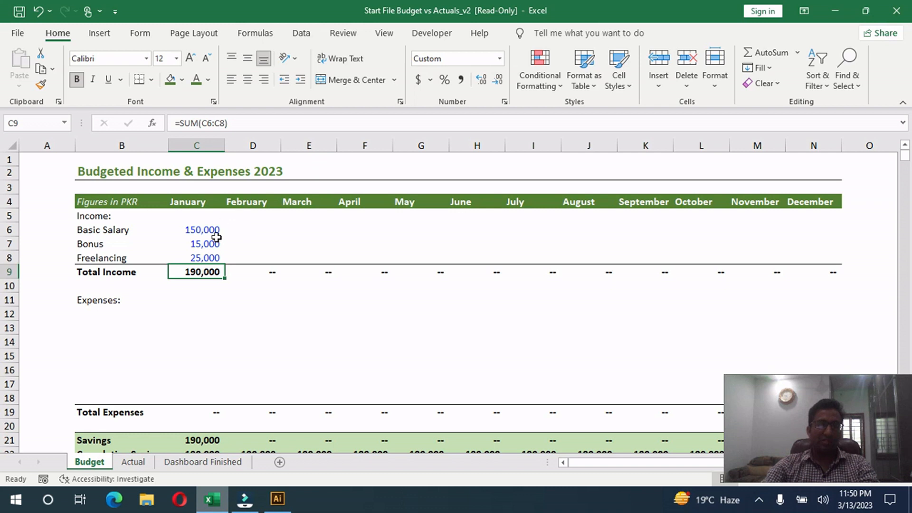
Calculate February's Basic Salary in D6 with the formula =C6*1.02
click(247, 227)
text(=)
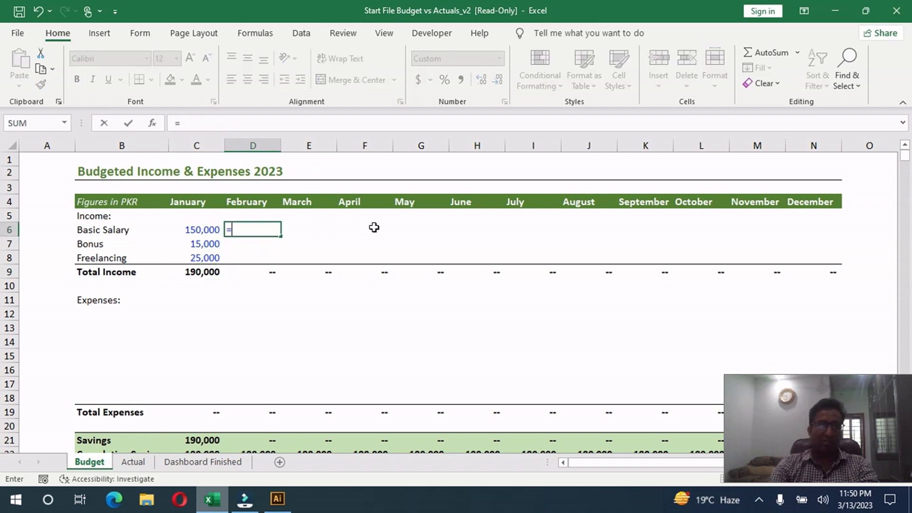
key(Left)
text(*)
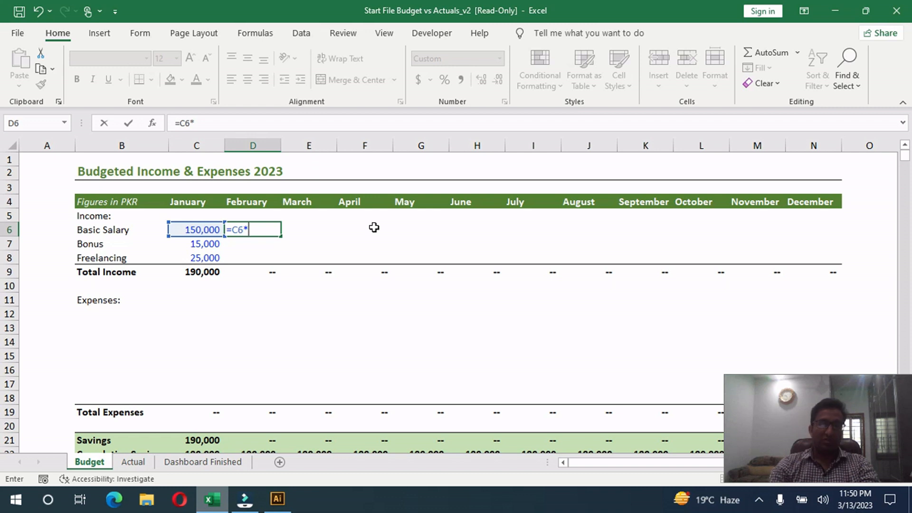
text(1.02)
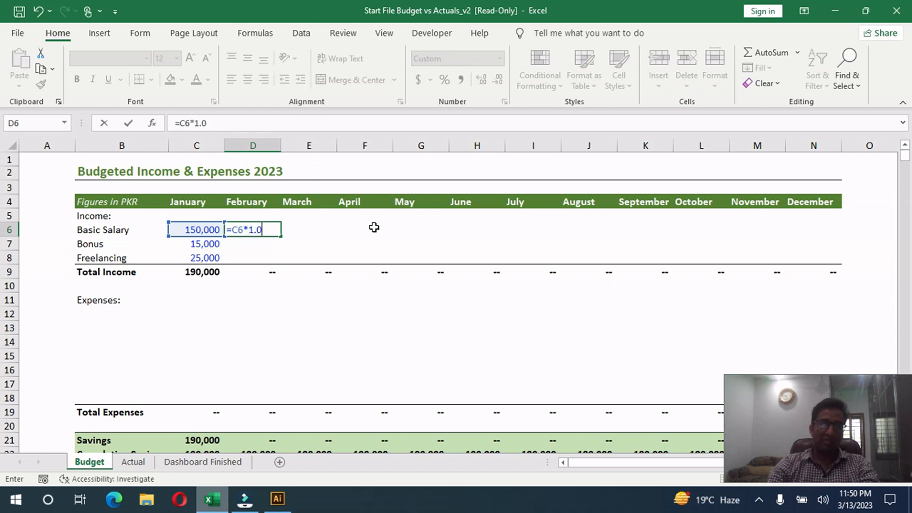
key(Return)
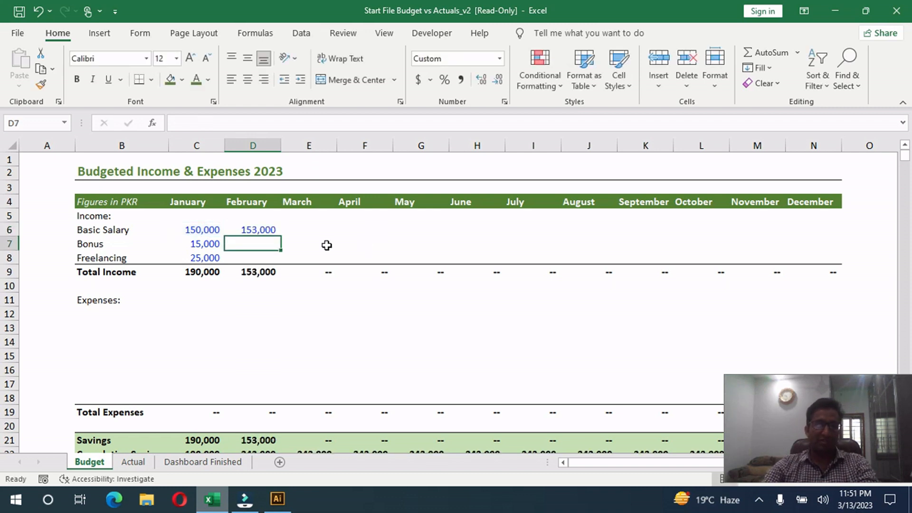
Fill the D6 growth formula down to the Freelancing row and across all income rows through December
click(268, 230)
drag(280, 236, 279, 263)
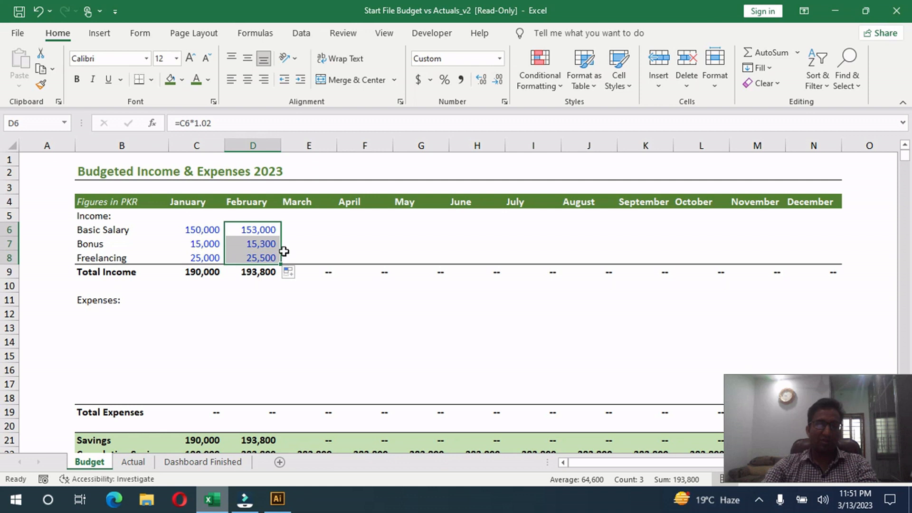
drag(280, 264, 828, 261)
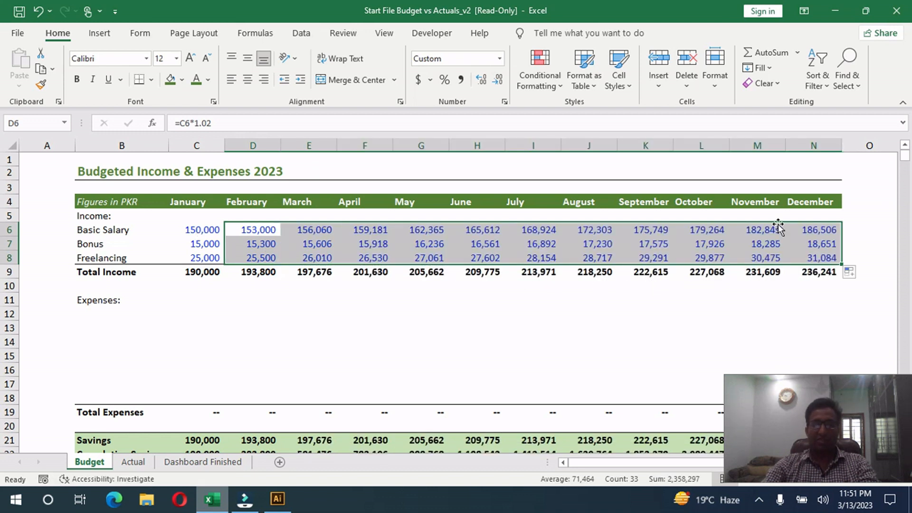
click(208, 232)
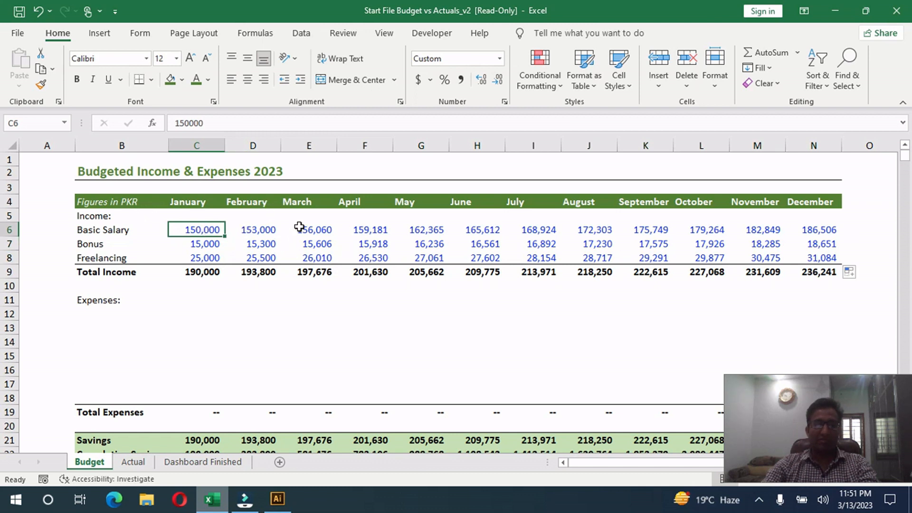
click(830, 249)
Enter the expense categories Rent and Utilities in cells B12 and B13 under the Expenses heading
scroll(830, 248, down, 1)
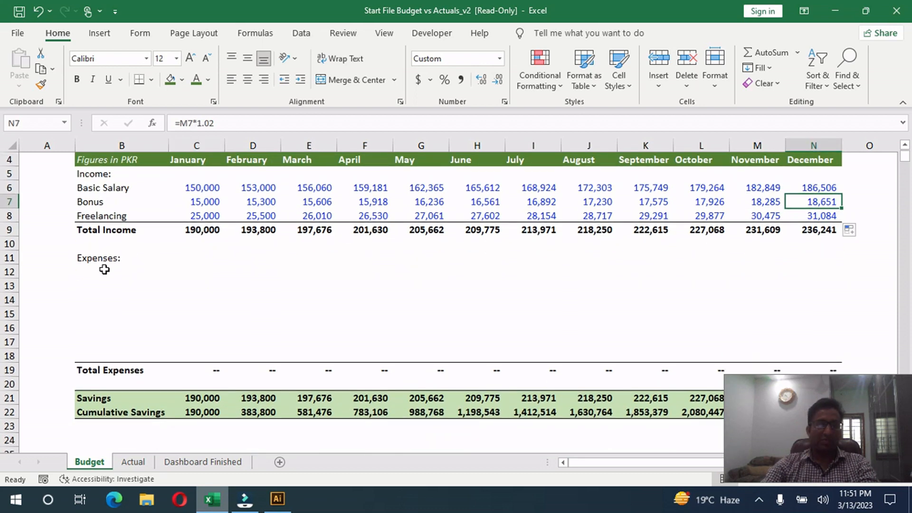
click(107, 268)
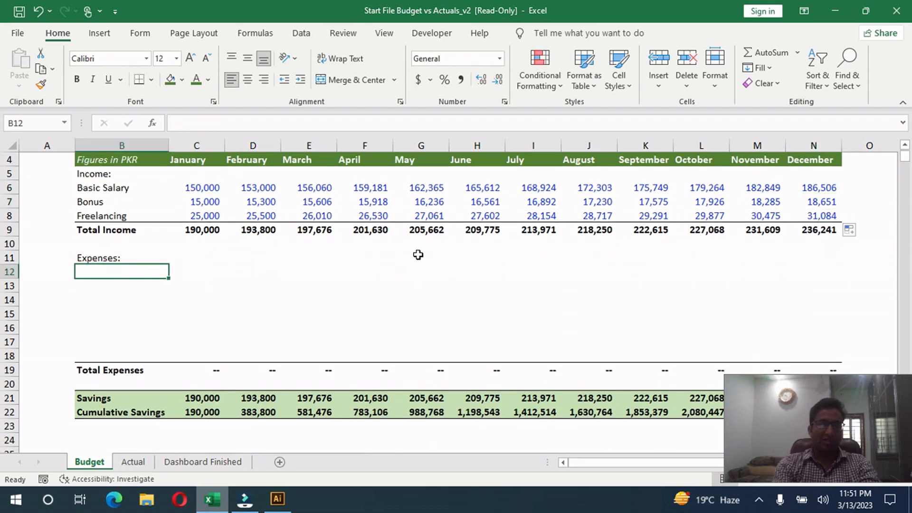
text(RE)
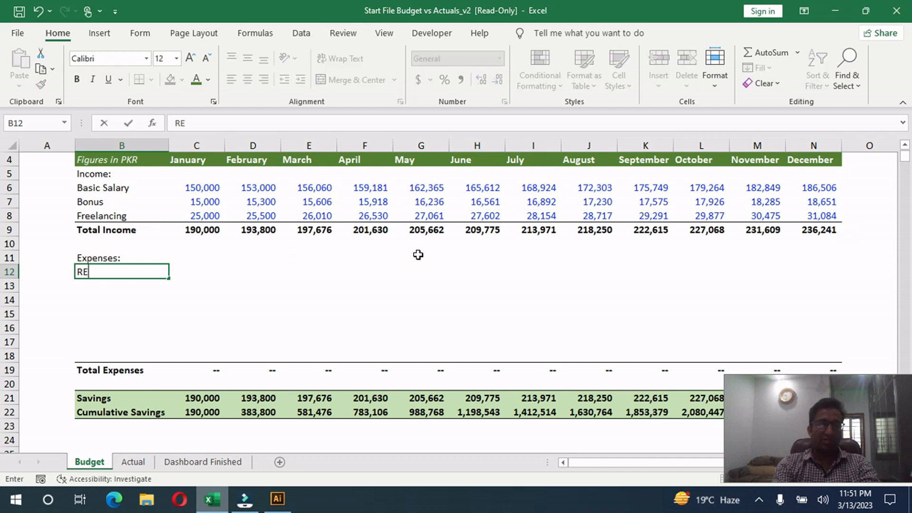
key(BackSpace)
text(ent)
key(Return)
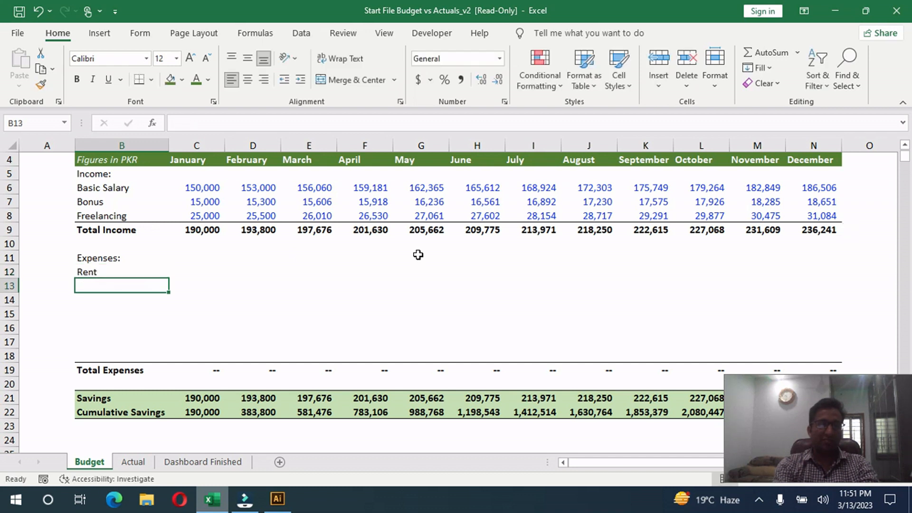
text(Utilities)
key(Return)
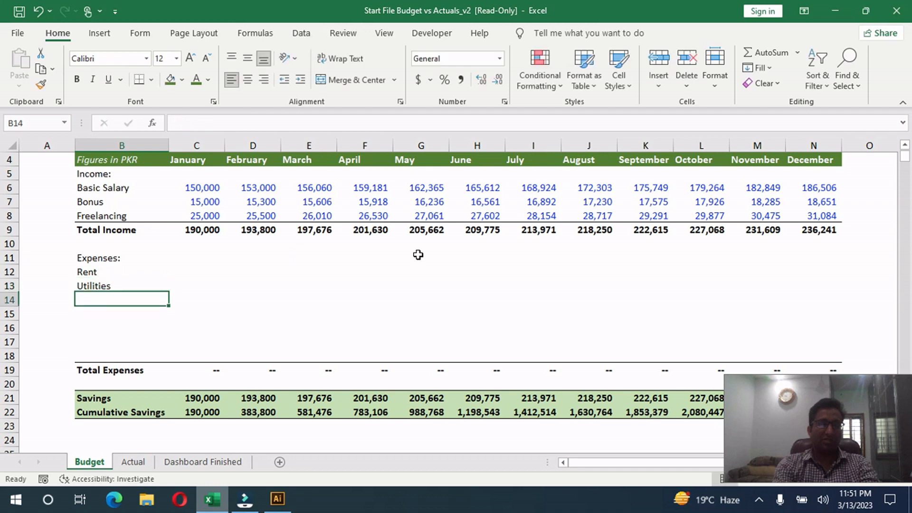
Add the expense categories Car Maint, Children Education and Fuel Expenses in cells B14 to B16
text(C)
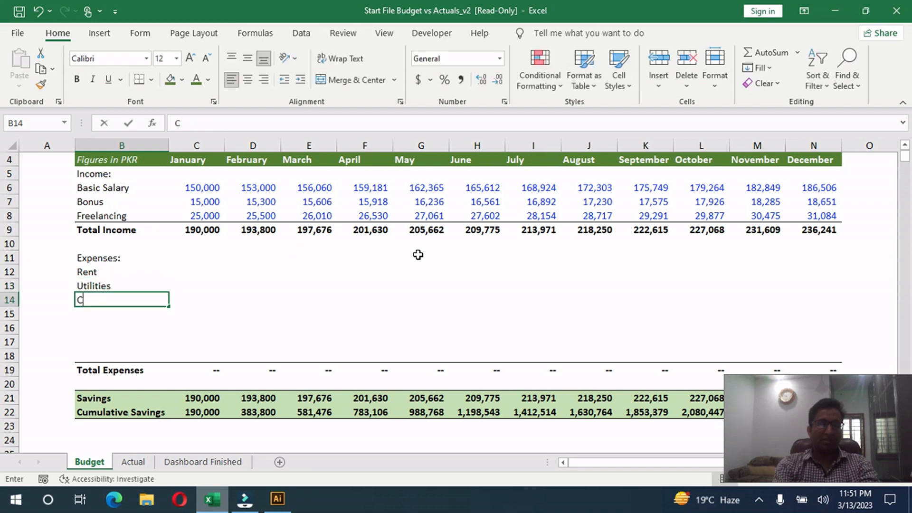
text(ar Maint)
key(Return)
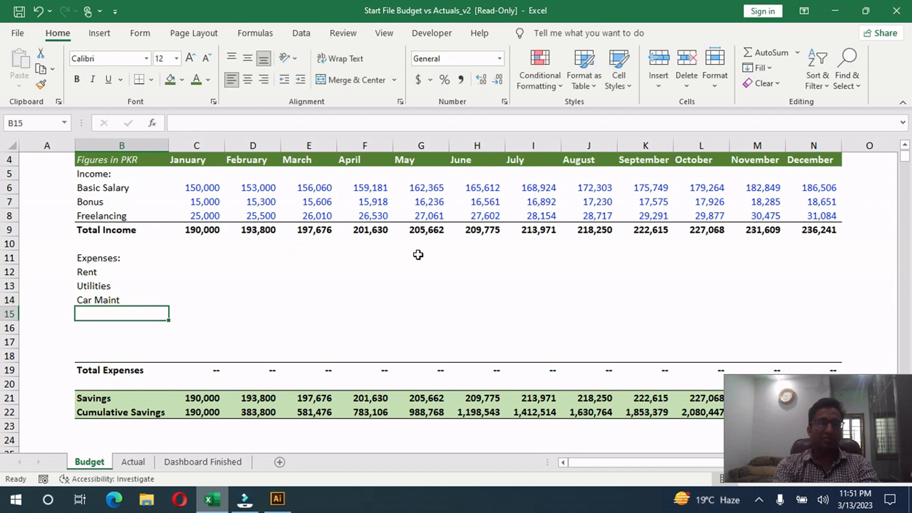
text(hil)
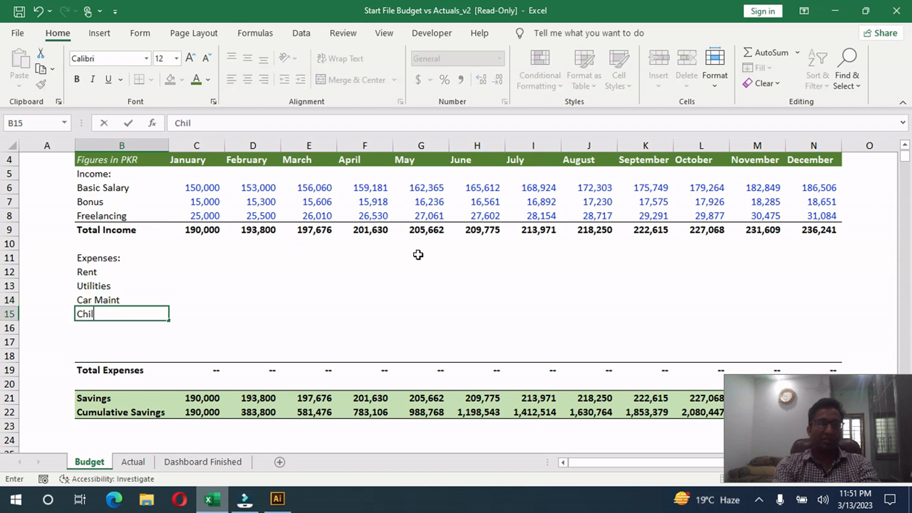
text(dren Education)
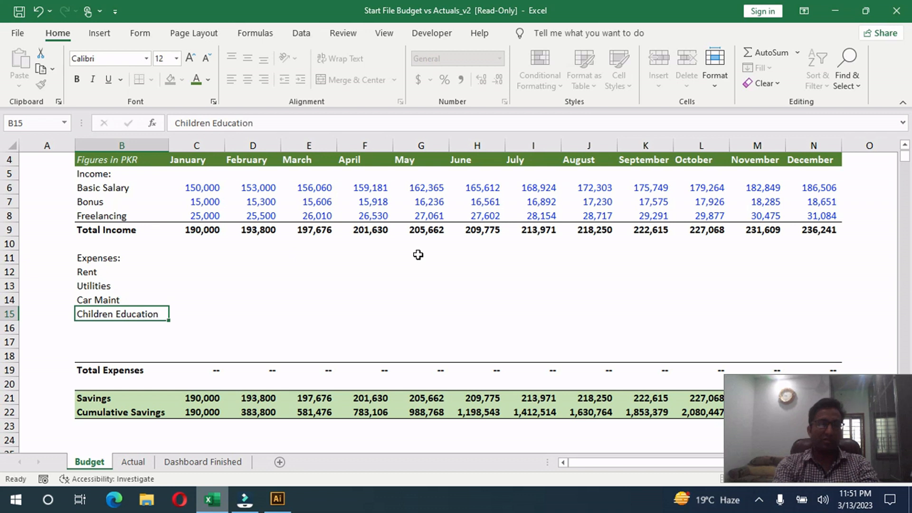
key(Return)
text(Fuel Expenses)
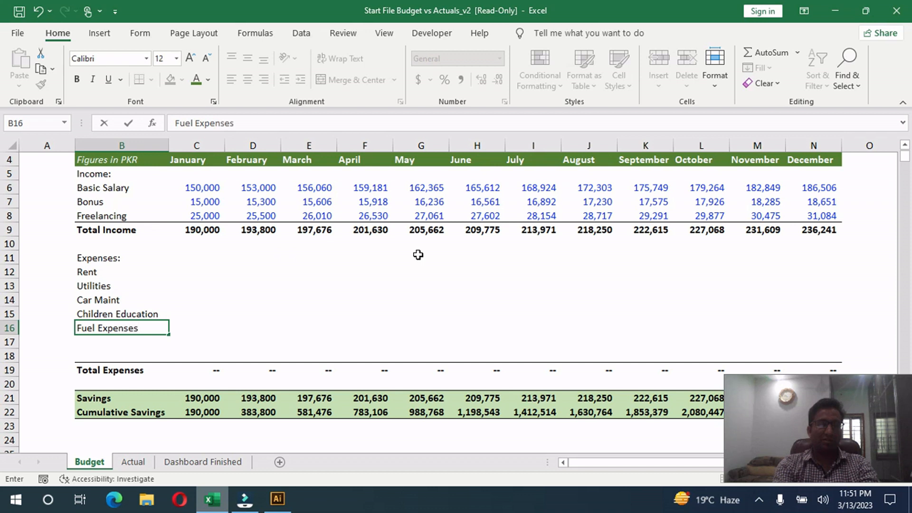
key(Return)
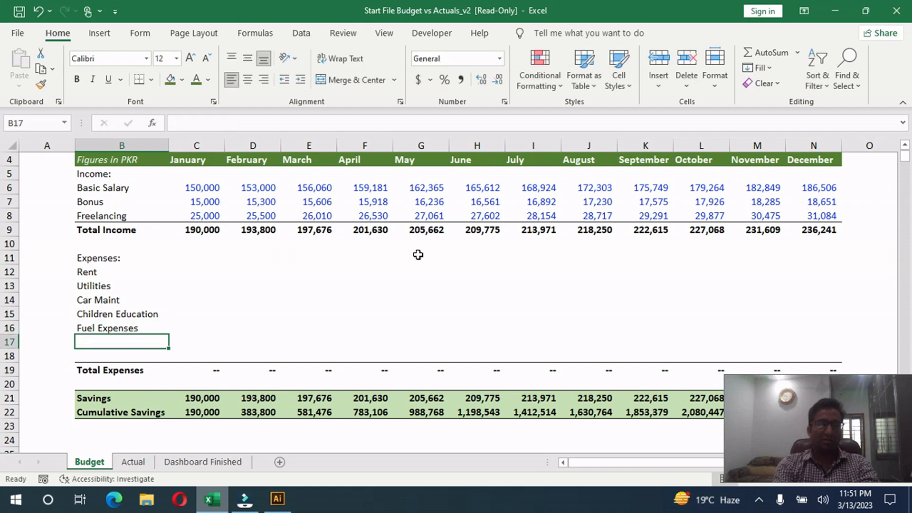
Add the expense categories Mobile Expenses and Leisure in cells B17 and B18
text(Mobile Expenses)
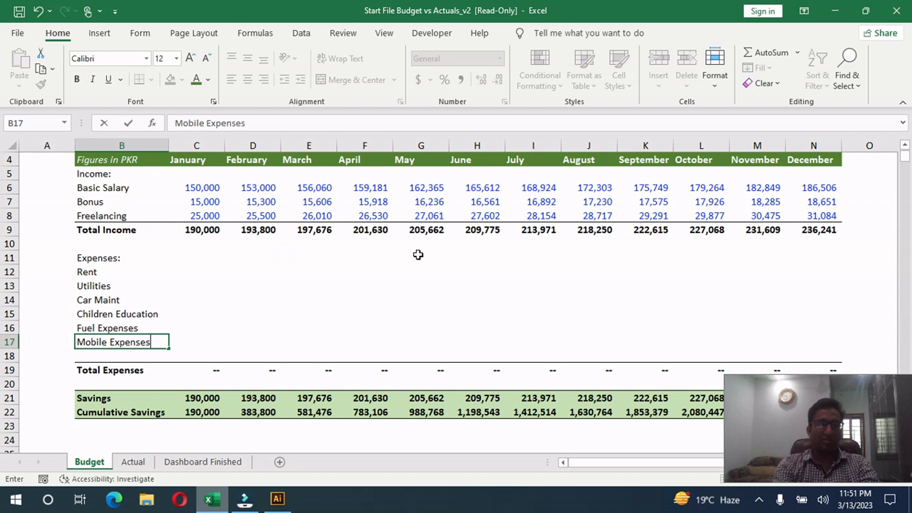
key(Return)
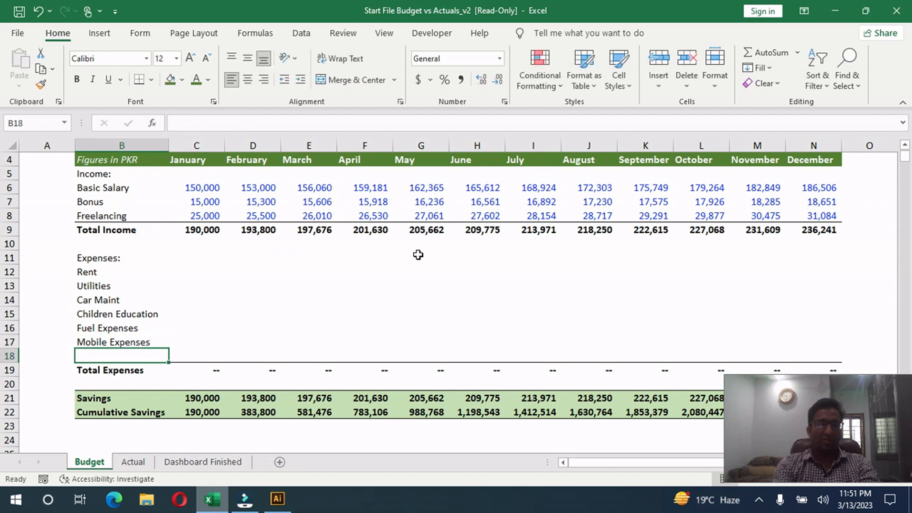
text(Leisure)
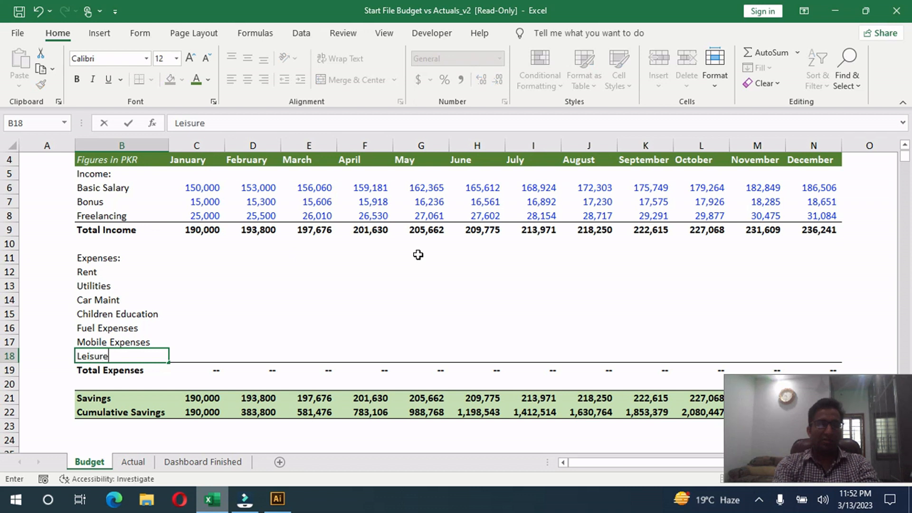
key(Return)
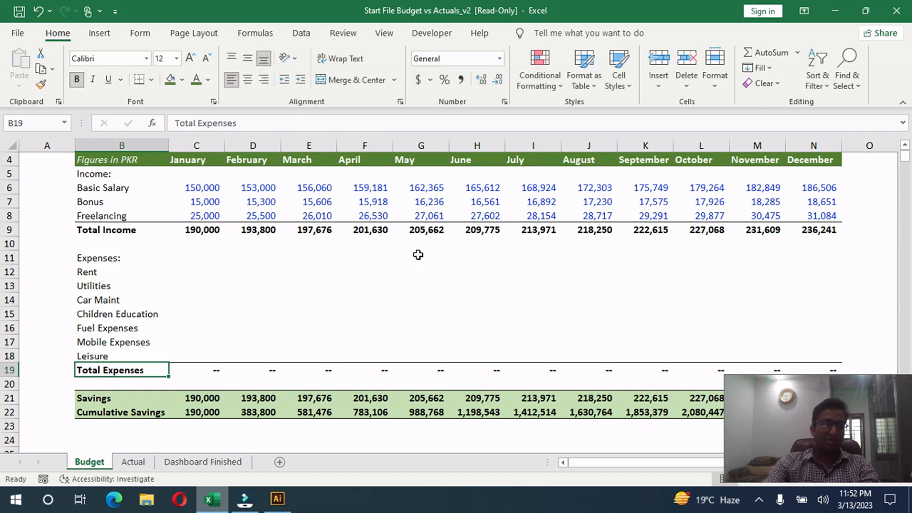
Insert a new row above Total Expenses and enter the category Other Expenses in B19
click(12, 370)
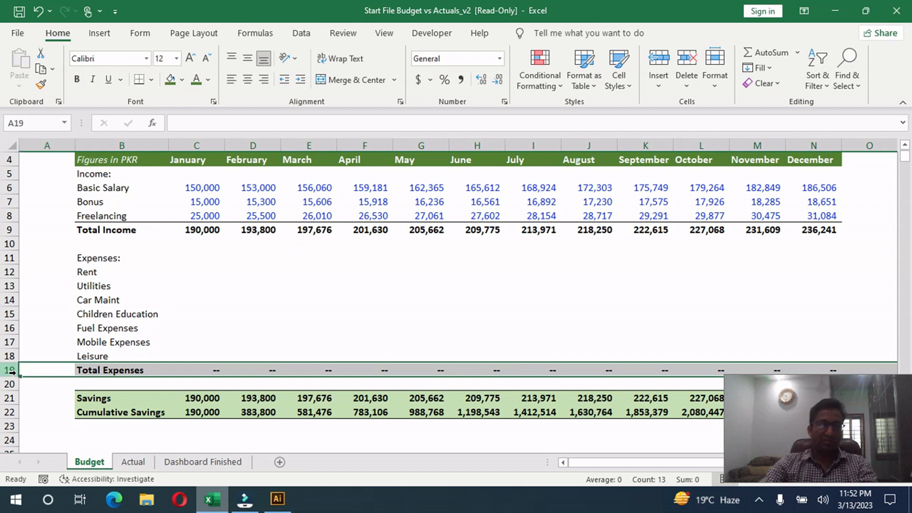
key(ctrl+shift+plus)
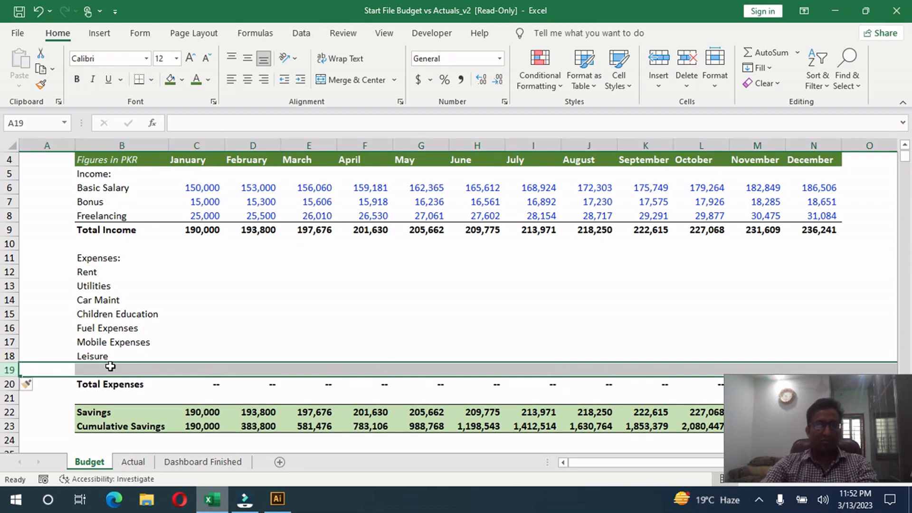
click(90, 369)
text(Oht)
key(BackSpace)
key(BackSpace)
text(ther Expens)
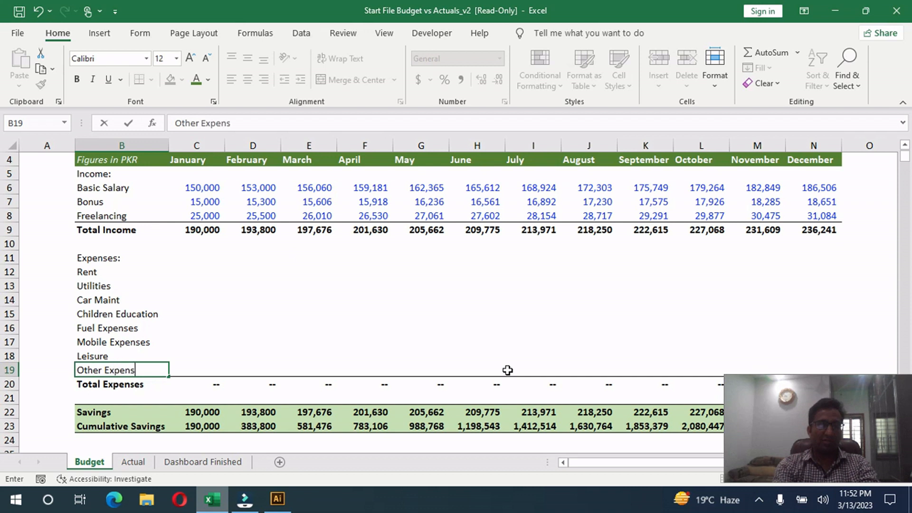
text(es)
key(Return)
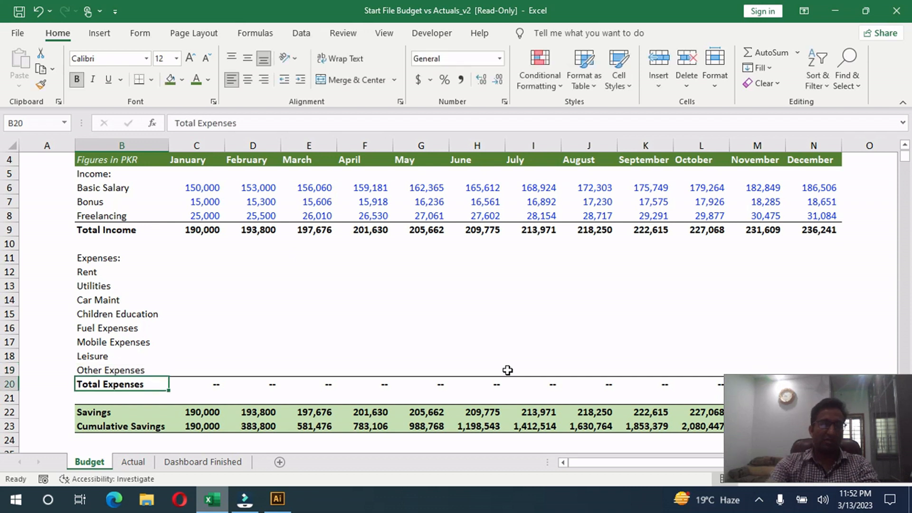
Total January's expenses in C20 with a SUM over C12:C19
click(209, 383)
key(alt+equal)
drag(223, 366, 224, 378)
key(Return)
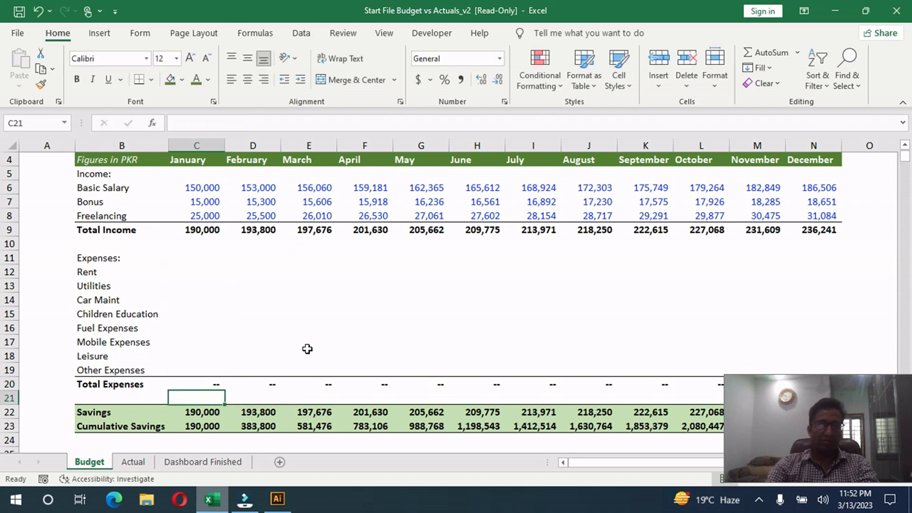
Fill the January Total Expenses formula in C20 across the row through December
click(221, 383)
drag(228, 391, 802, 383)
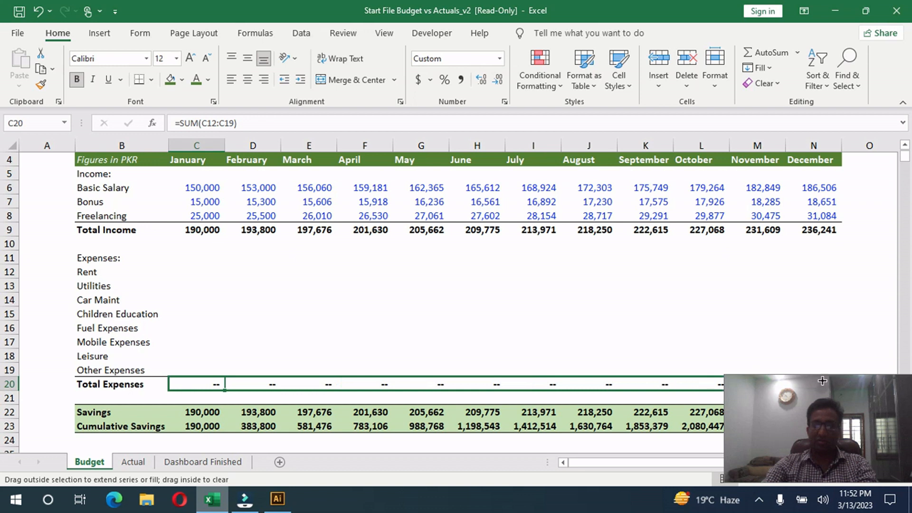
drag(729, 389, 726, 388)
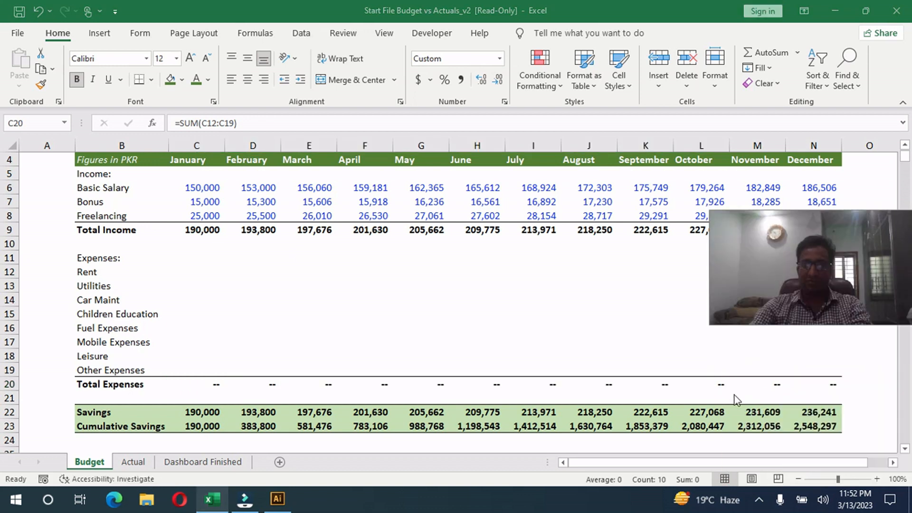
click(664, 380)
click(665, 382)
click(714, 387)
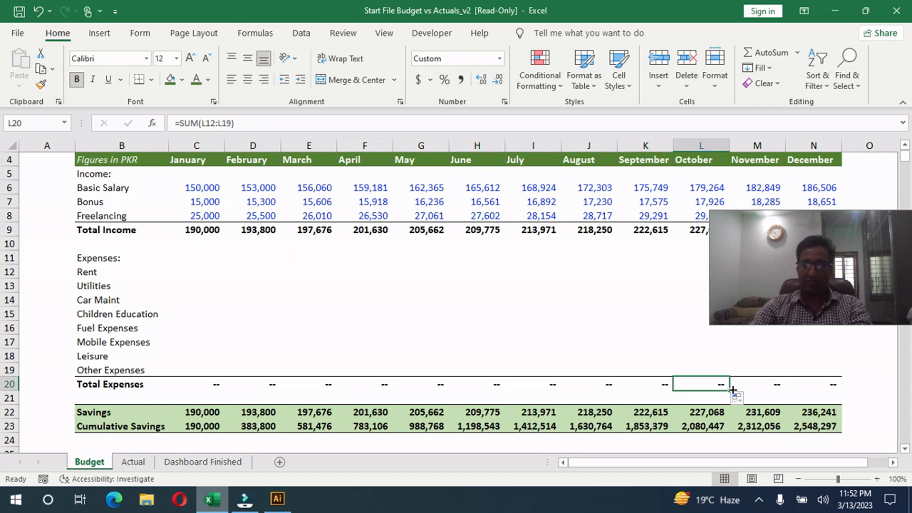
drag(727, 390, 840, 390)
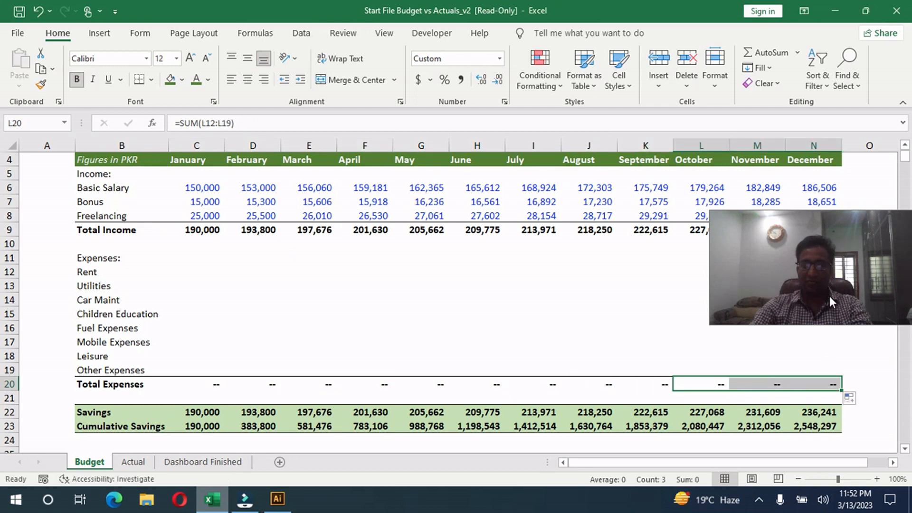
drag(803, 221, 787, 400)
scroll(407, 299, down, 2)
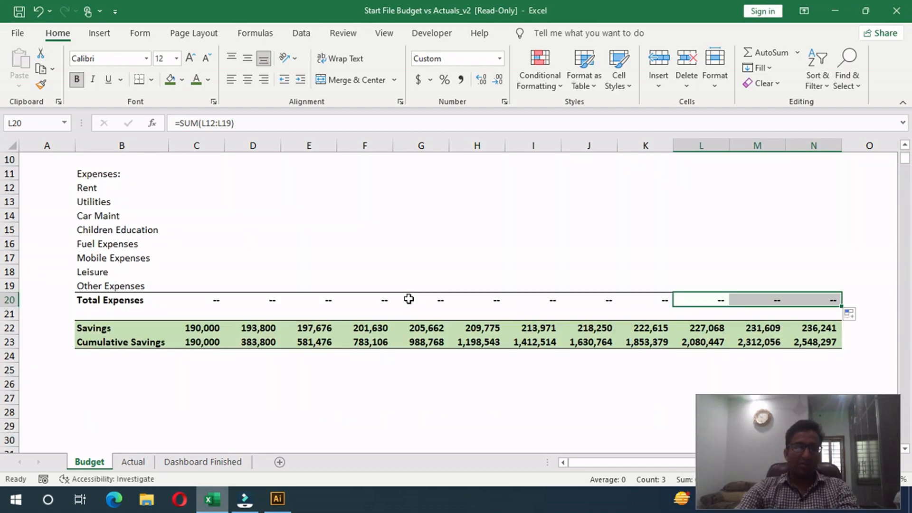
Enter January's expenses in C12 to C14: Rent 20000, Utilities 8000 and Car Maint 2500
scroll(407, 299, up, 4)
click(106, 316)
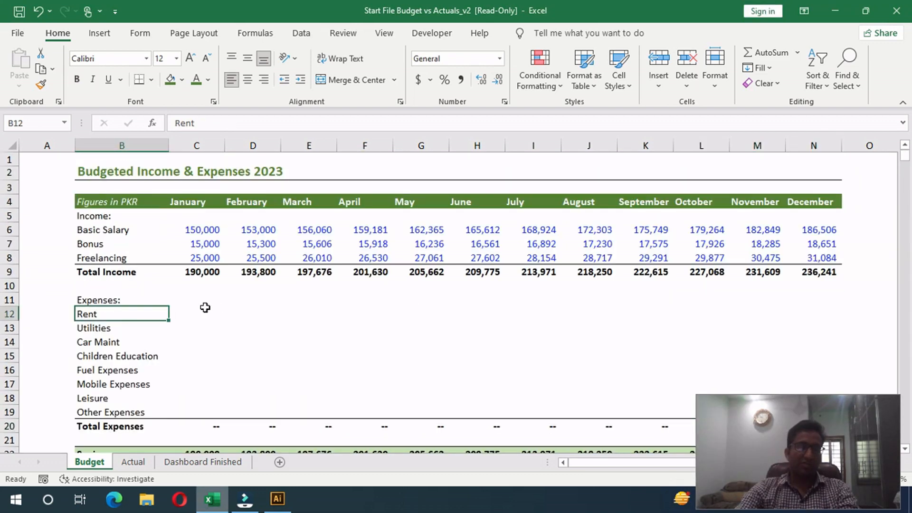
click(204, 313)
text(20000)
key(Return)
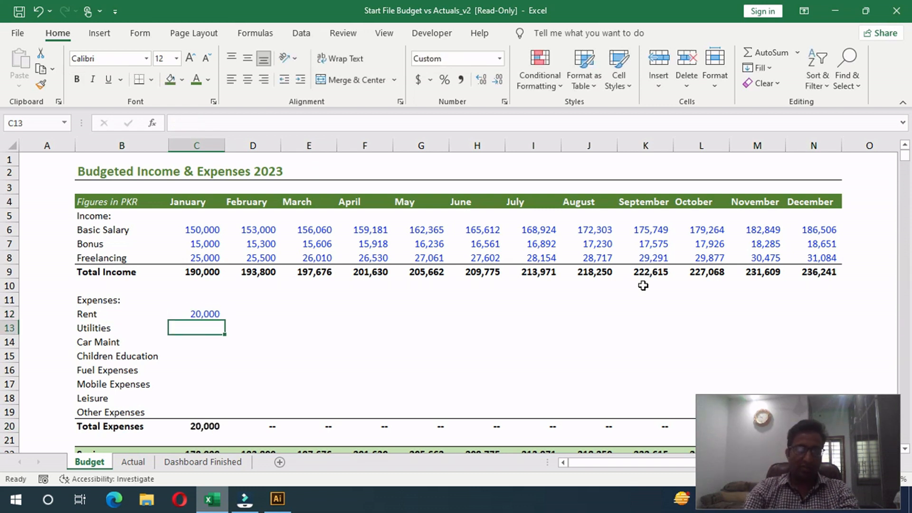
text(8000)
key(Return)
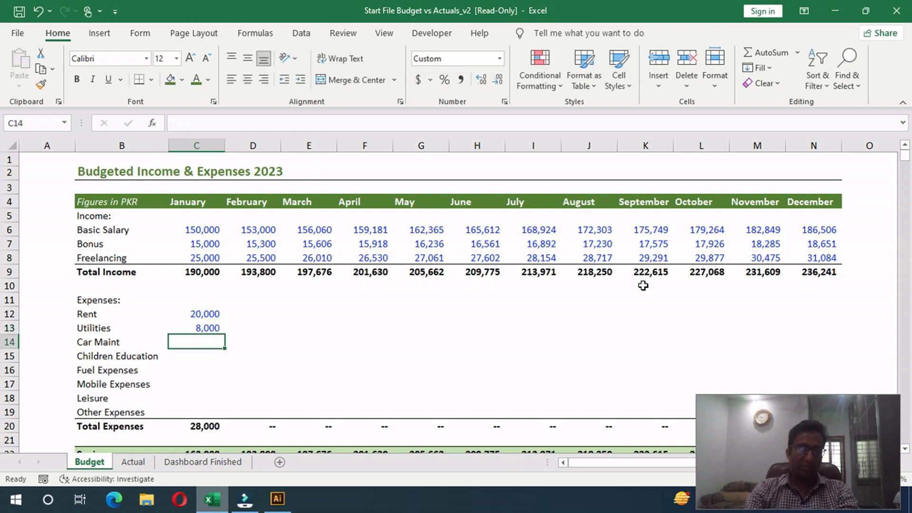
text(5)
key(BackSpace)
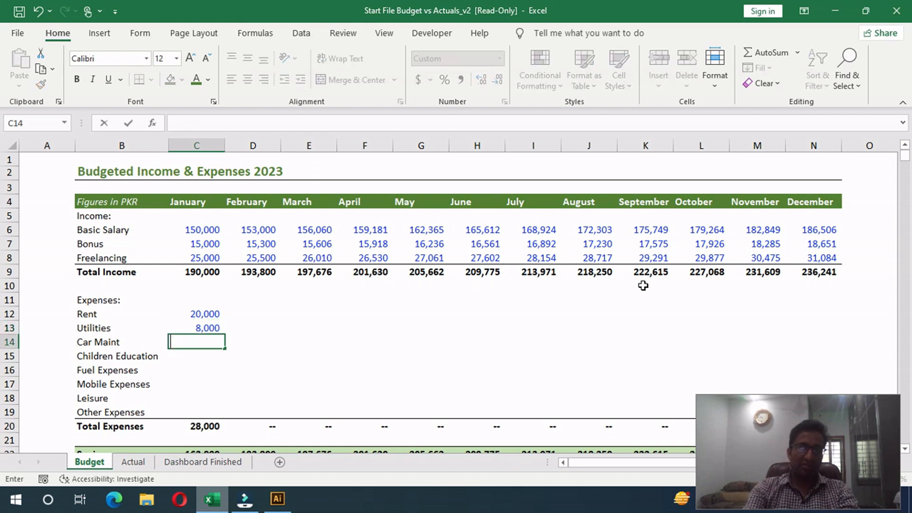
text(2500)
key(Return)
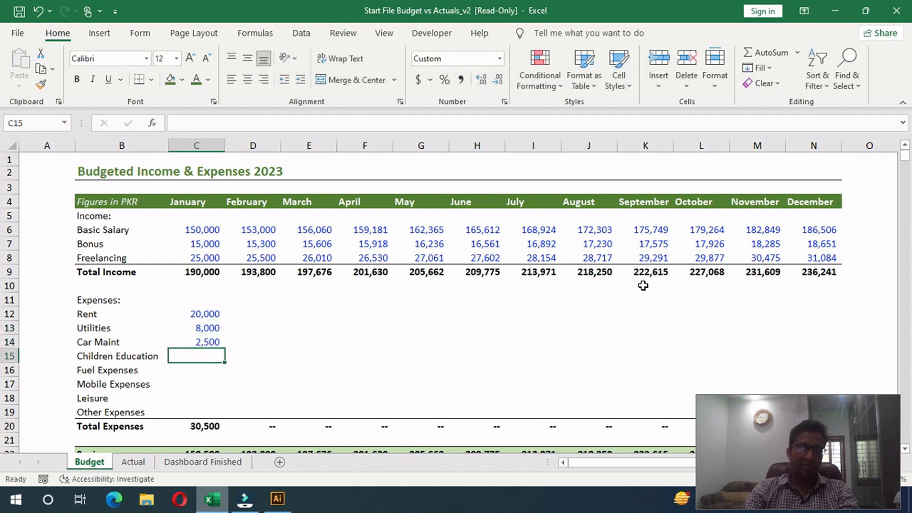
Enter January's Children Education as 10,000 and Fuel Expenses as 15000 in C15 and C16
text(5000)
key(BackSpace)
key(BackSpace)
key(BackSpace)
text(10,000)
key(Return)
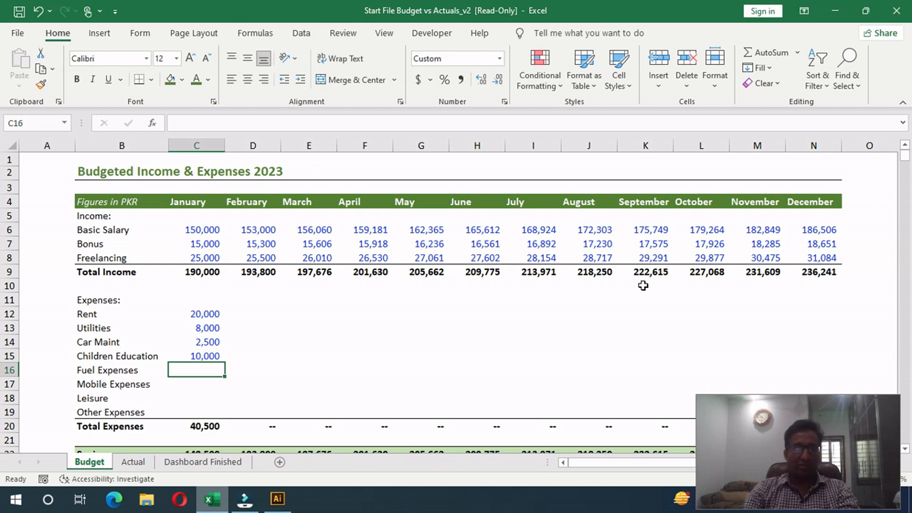
text(15000)
key(Return)
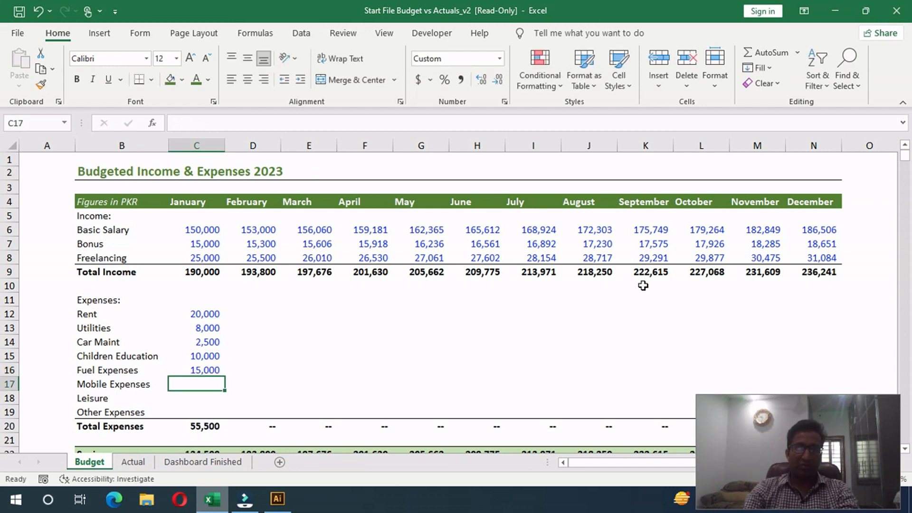
Enter January's Mobile Expenses as 5000, Leisure as 10,000 and Other Expenses as 15,000 in C17 to C19
text(5000)
key(Return)
text(10,000)
key(Return)
text(15,000)
key(Return)
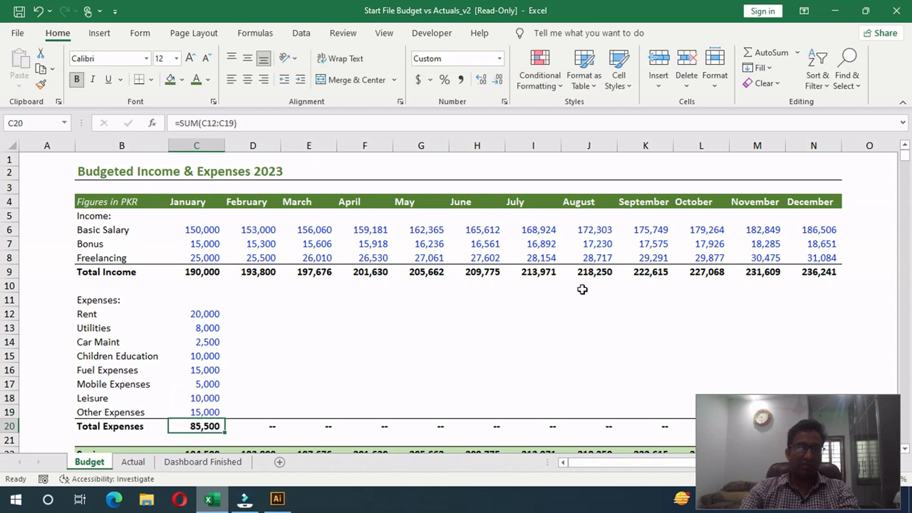
Calculate February's Rent in D12 with the formula =C12*1.1
scroll(288, 373, down, 1)
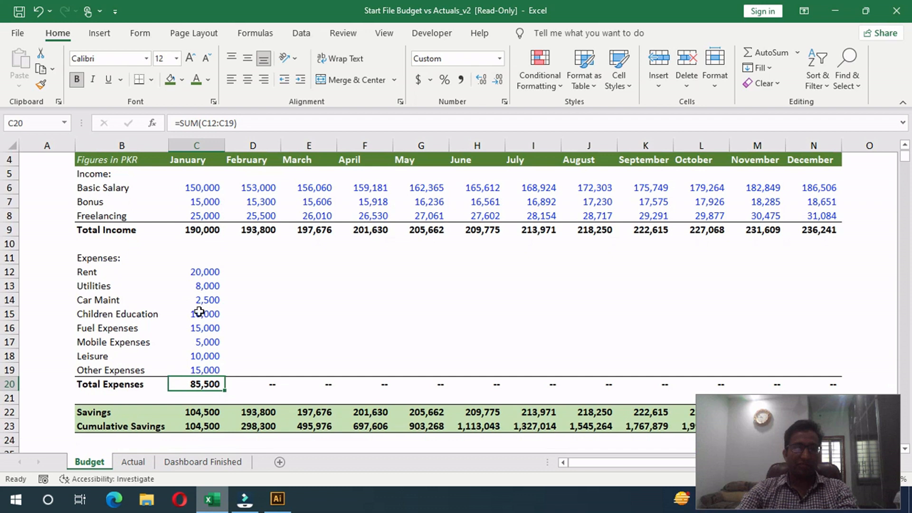
click(245, 269)
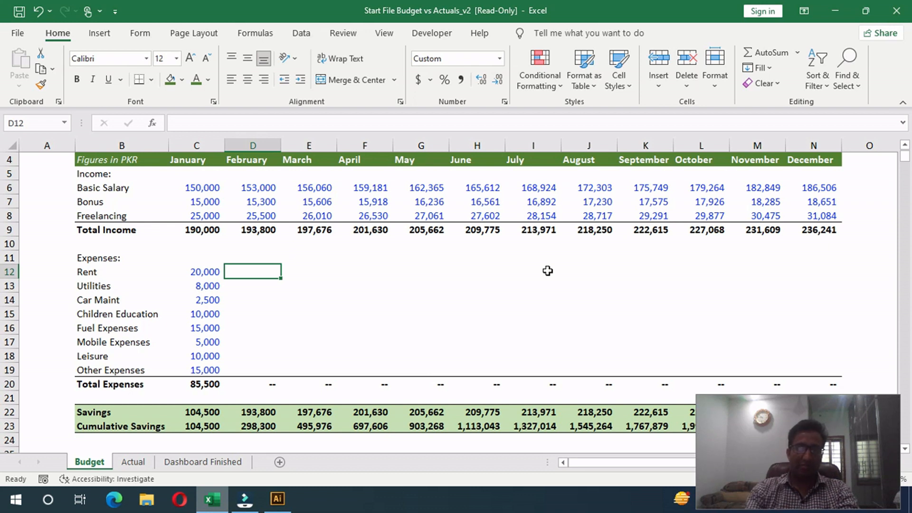
text(=)
key(Left)
text(*1.1)
key(Return)
Fill the D12 growth formula down to the Other Expenses row and across all expense rows through December
click(264, 275)
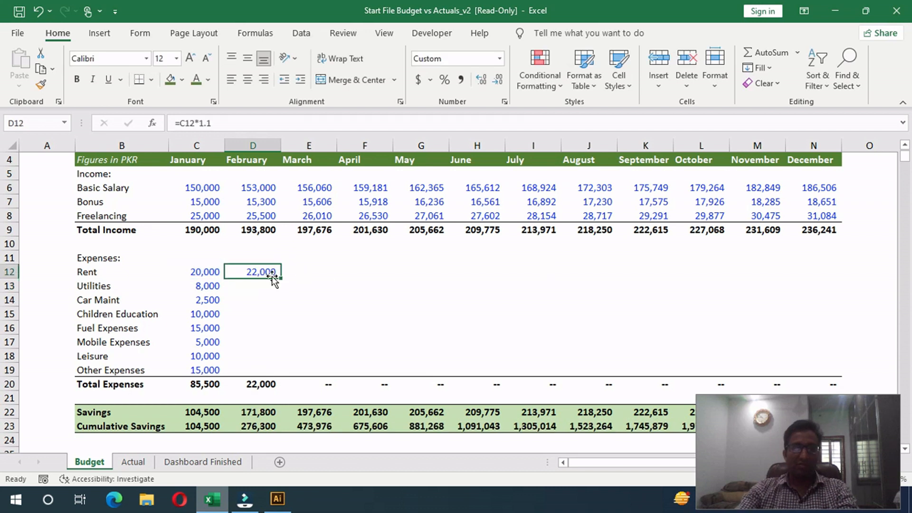
drag(281, 279, 838, 379)
scroll(594, 367, down, 2)
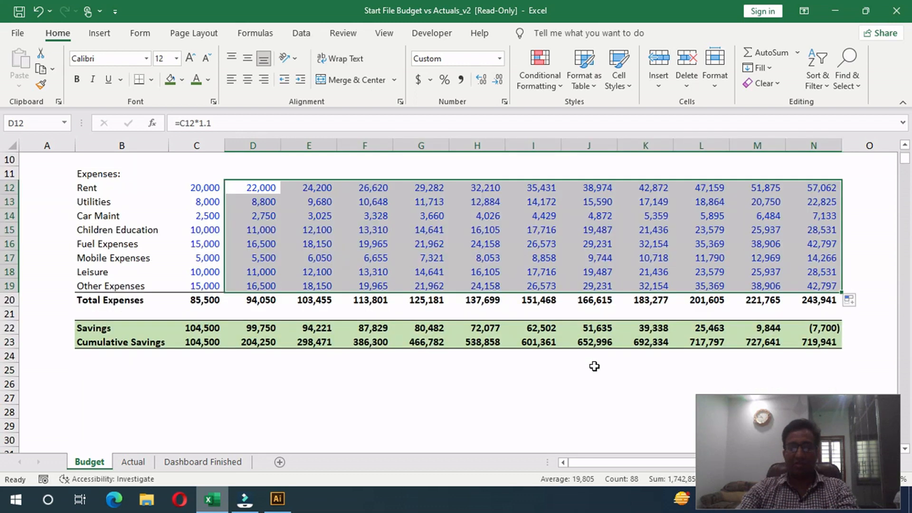
click(457, 358)
Review the completed budget from the sheet title through the income, expense and savings rows
scroll(400, 379, up, 3)
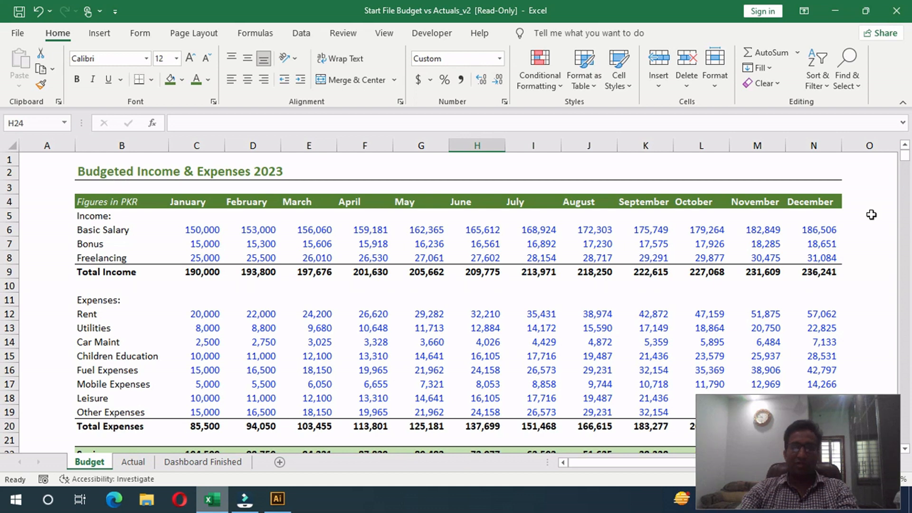
click(121, 173)
scroll(582, 290, down, 1)
scroll(582, 289, down, 2)
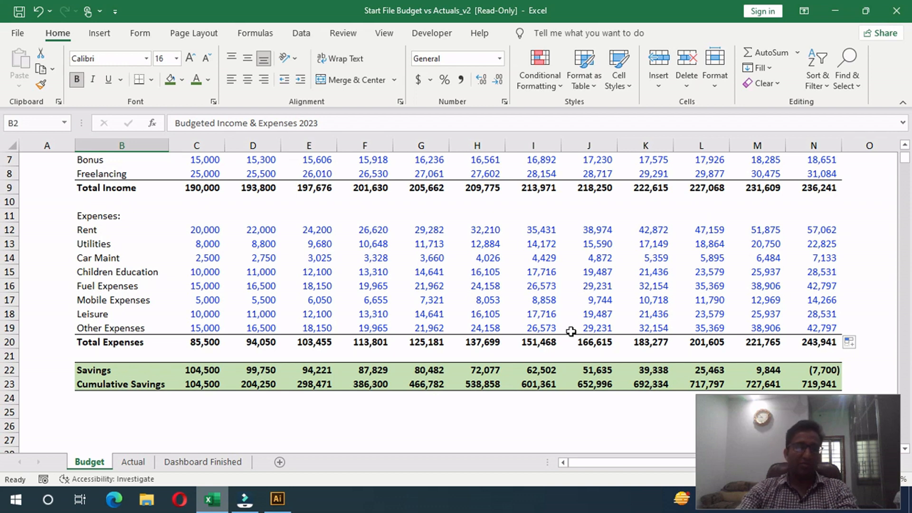
scroll(431, 297, up, 2)
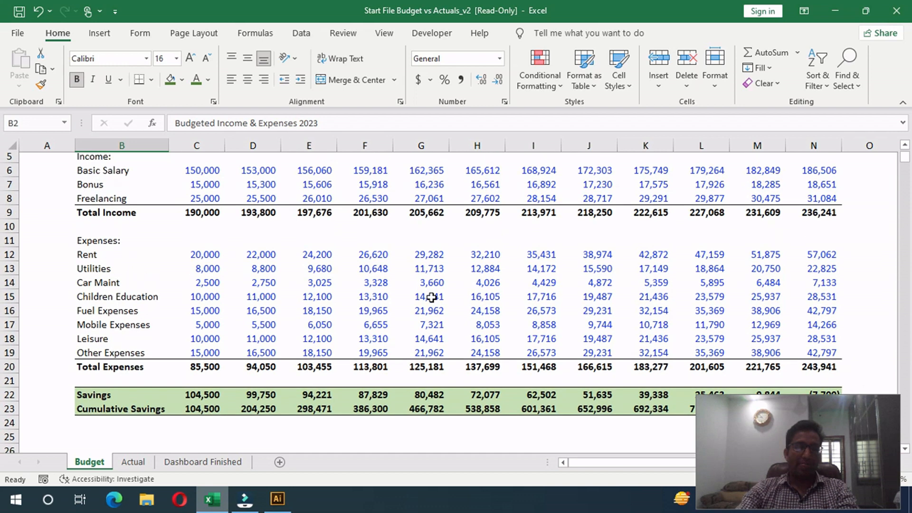
scroll(431, 297, down, 2)
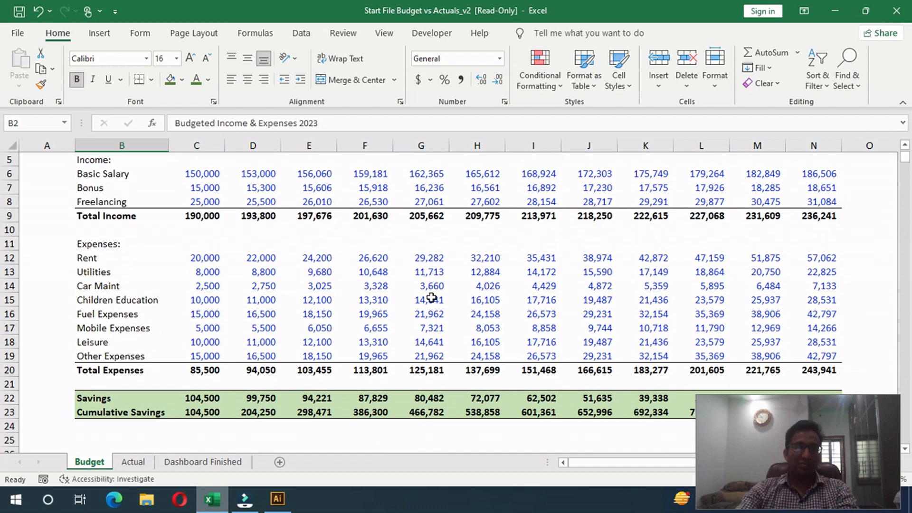
Examine January's Total Income, Total Expenses and the Savings formula in C22
click(152, 371)
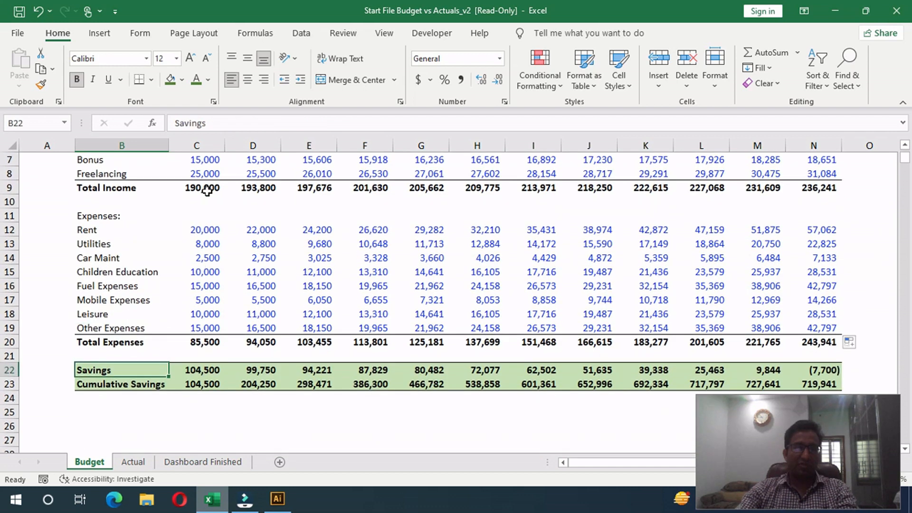
scroll(205, 200, up, 1)
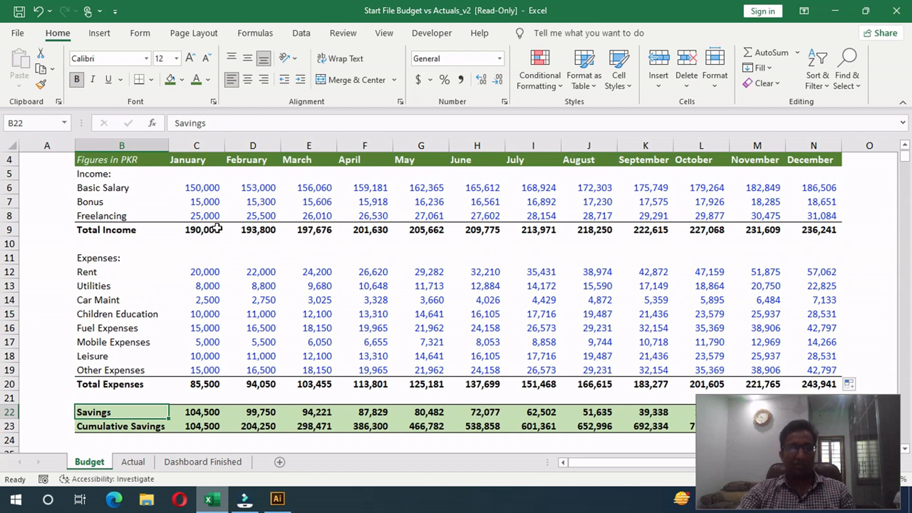
click(220, 229)
scroll(230, 303, down, 1)
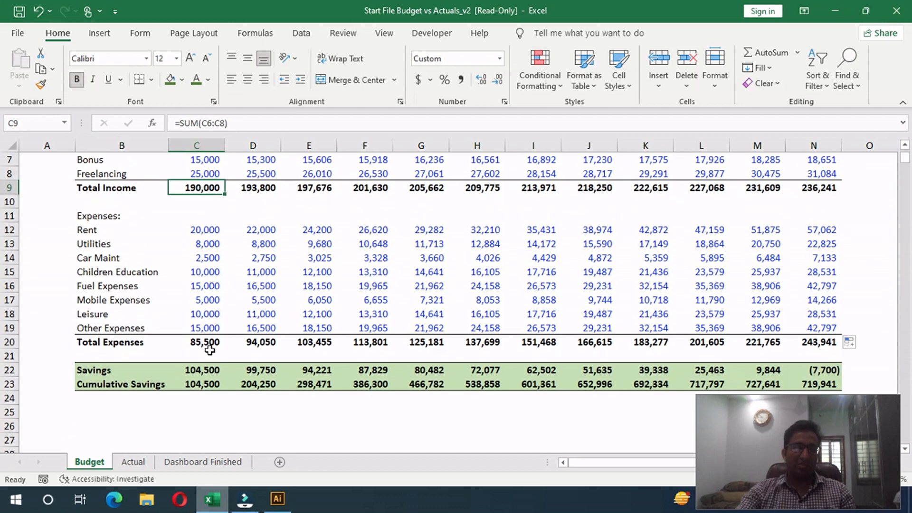
click(209, 344)
double_click(208, 370)
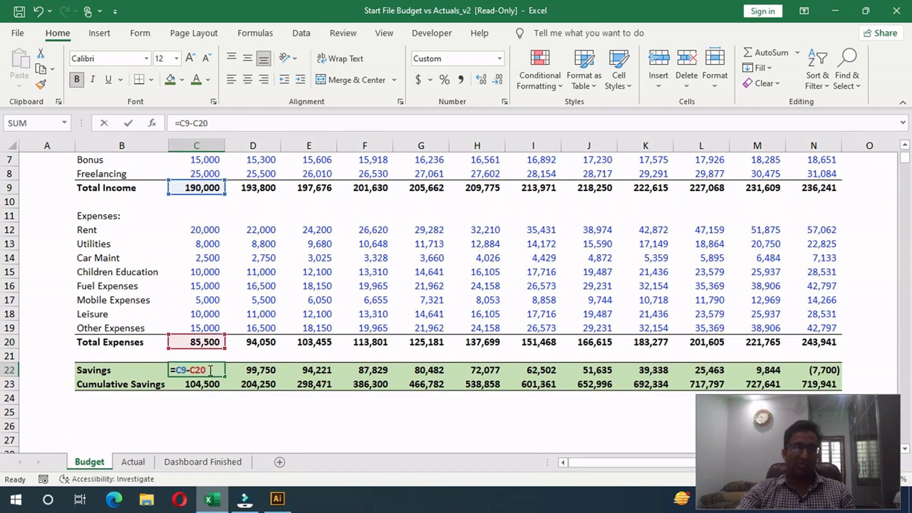
key(Return)
click(271, 357)
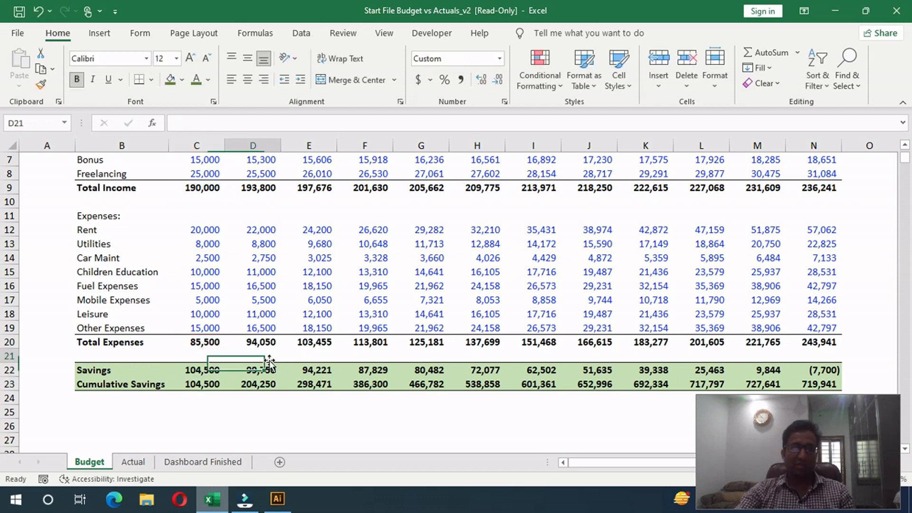
Examine the Cumulative Savings formulas for January in C23 and February in D23, and return to the sheet title
click(187, 383)
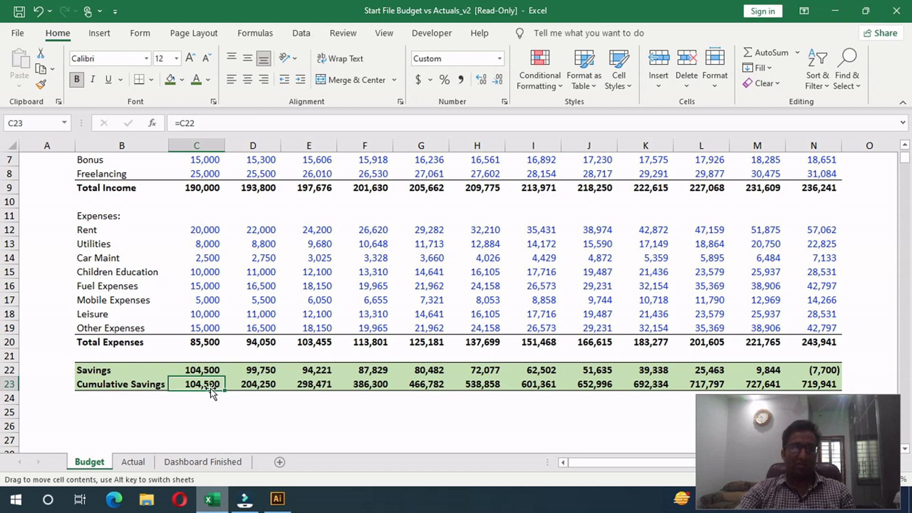
click(252, 374)
click(206, 383)
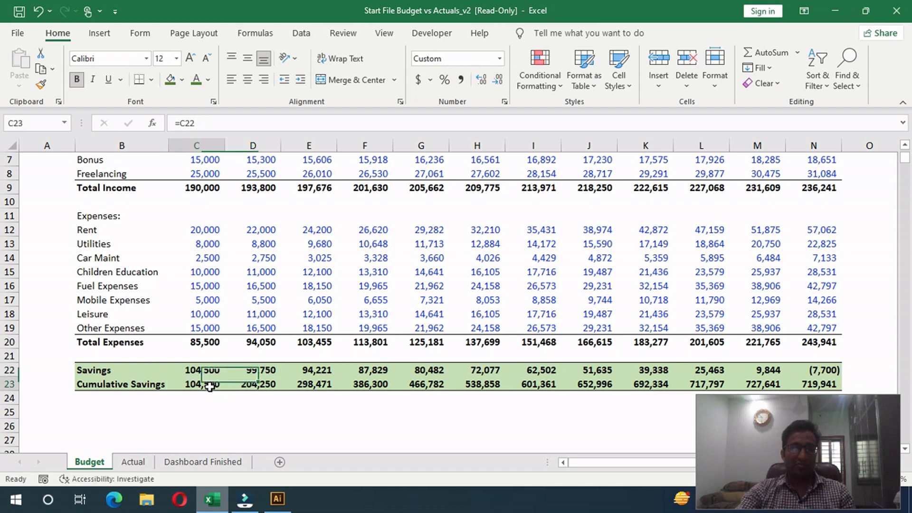
click(255, 375)
double_click(255, 379)
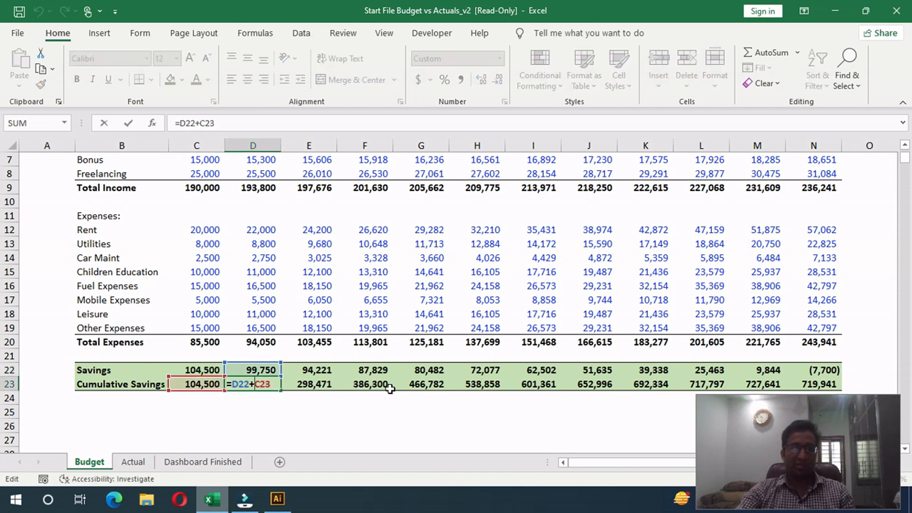
key(Return)
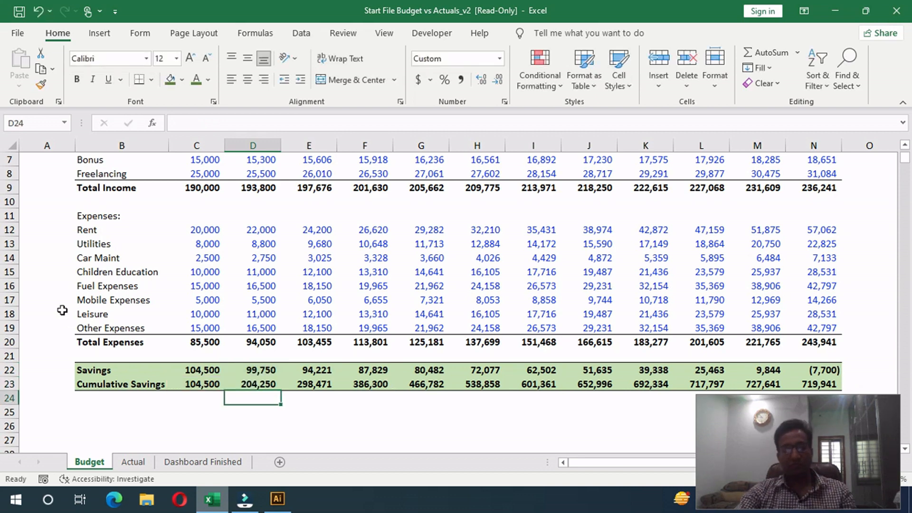
scroll(277, 306, up, 2)
click(89, 174)
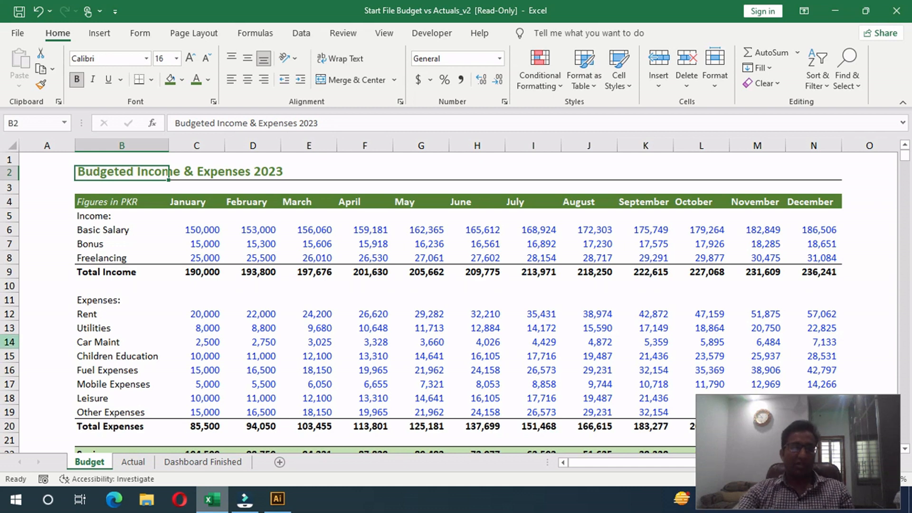
Copy the income categories Basic Salary, Bonus and Freelancing from the Budget sheet to H5 under Categories on the Actual sheet
click(132, 462)
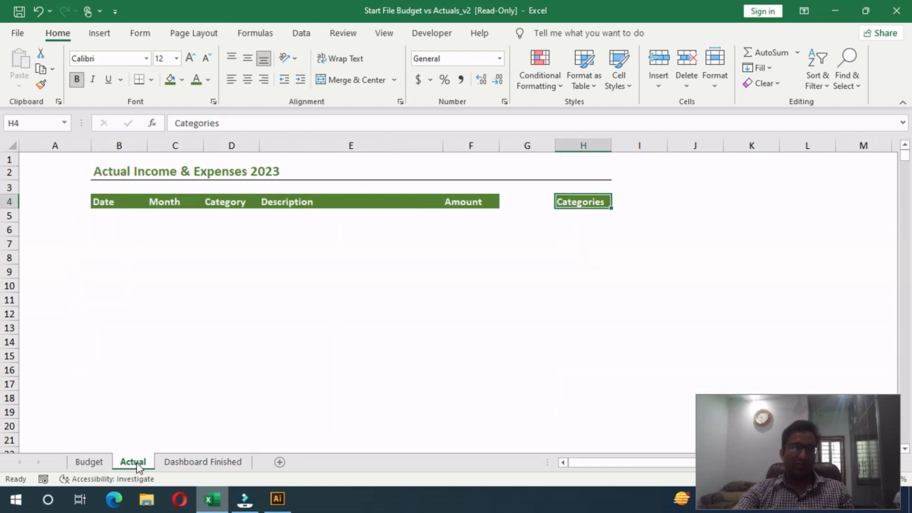
click(109, 215)
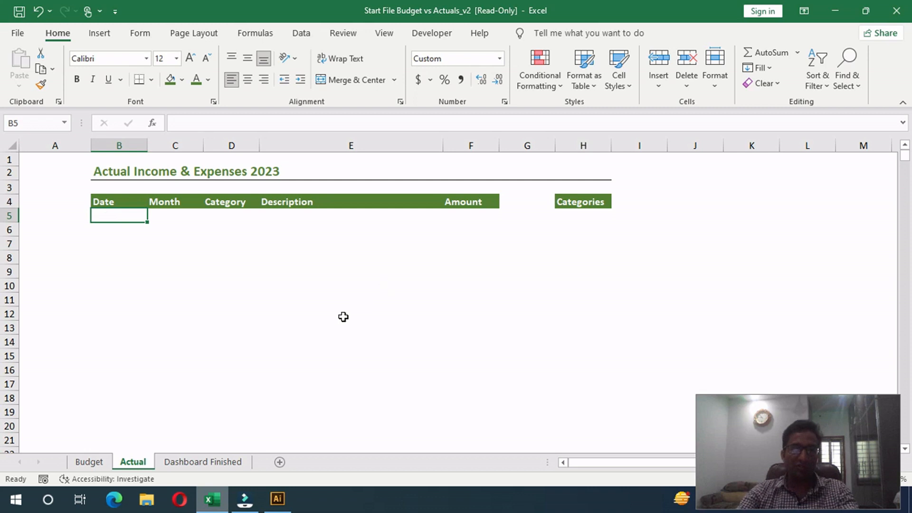
click(89, 462)
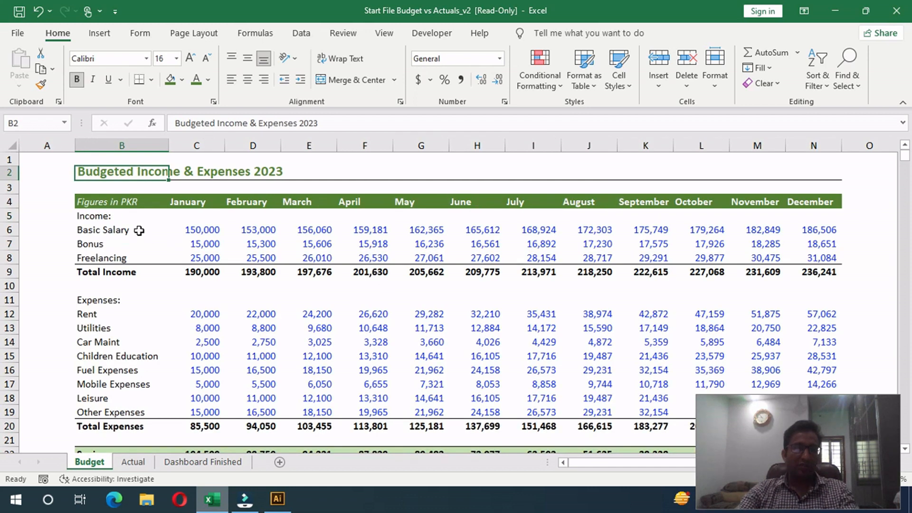
drag(139, 230, 126, 258)
key(ctrl+c)
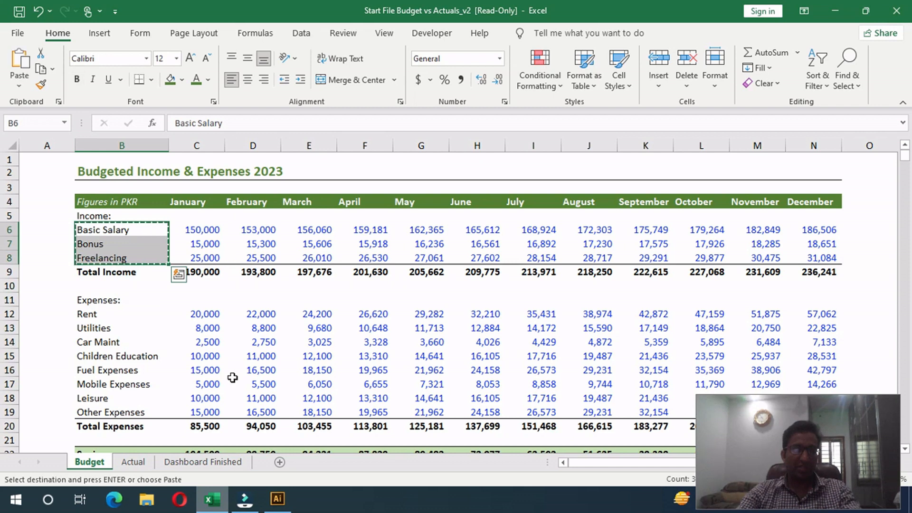
key(ctrl+q)
click(131, 463)
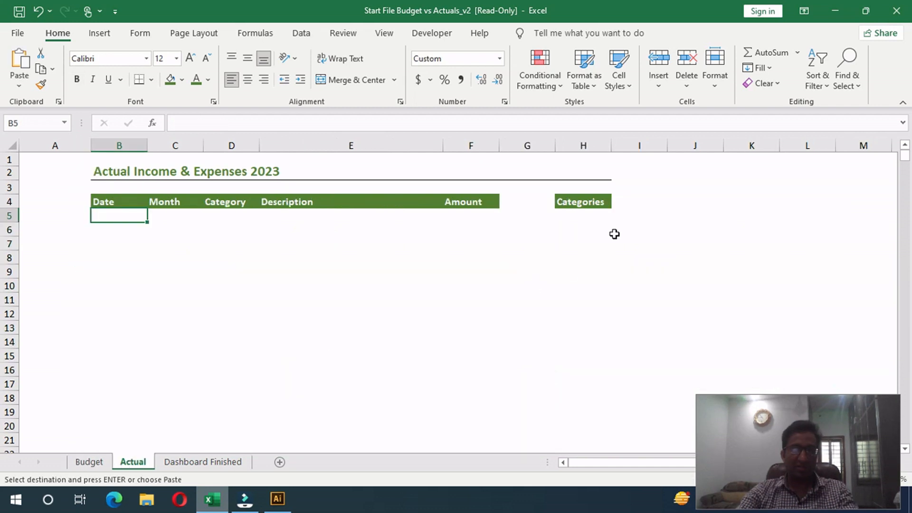
click(573, 215)
key(ctrl+v)
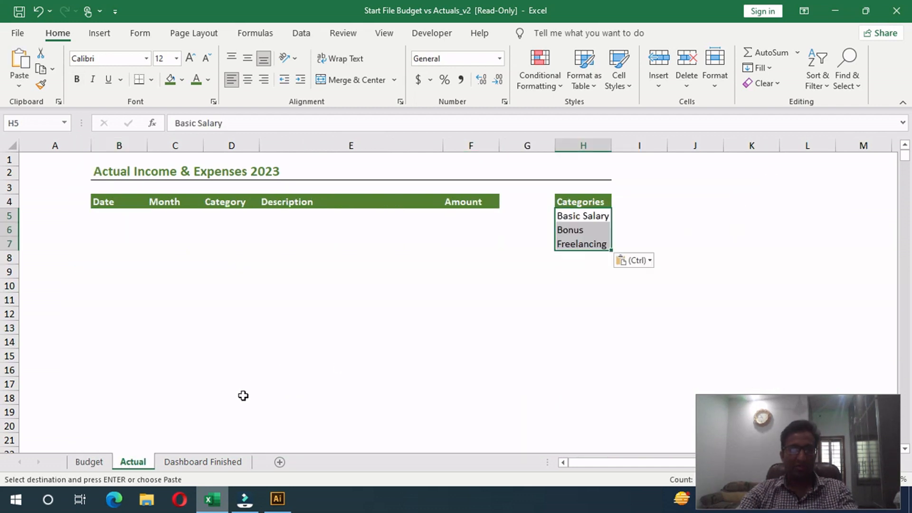
Copy the expense categories from Rent to Other Expenses from the Budget sheet to H8 on the Actual sheet, below Freelancing
click(101, 461)
drag(108, 314, 113, 411)
key(ctrl+c)
click(138, 463)
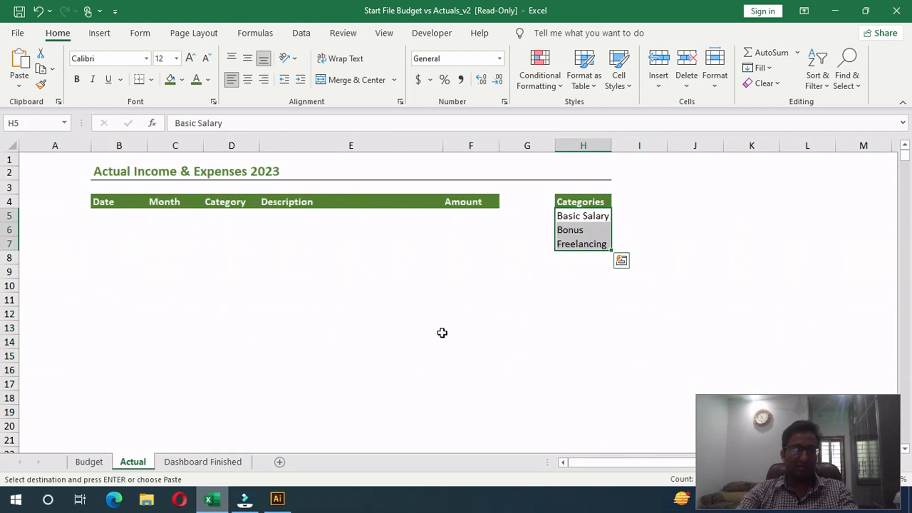
click(596, 262)
key(ctrl+v)
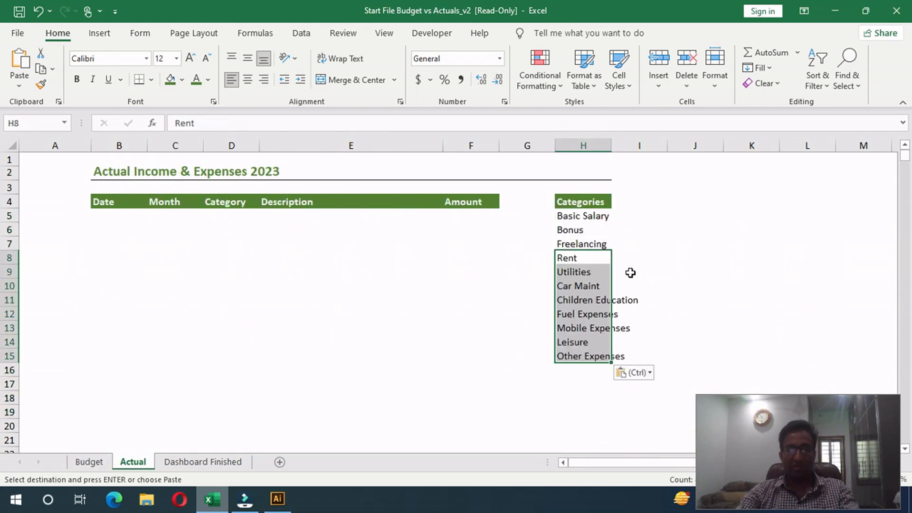
click(266, 263)
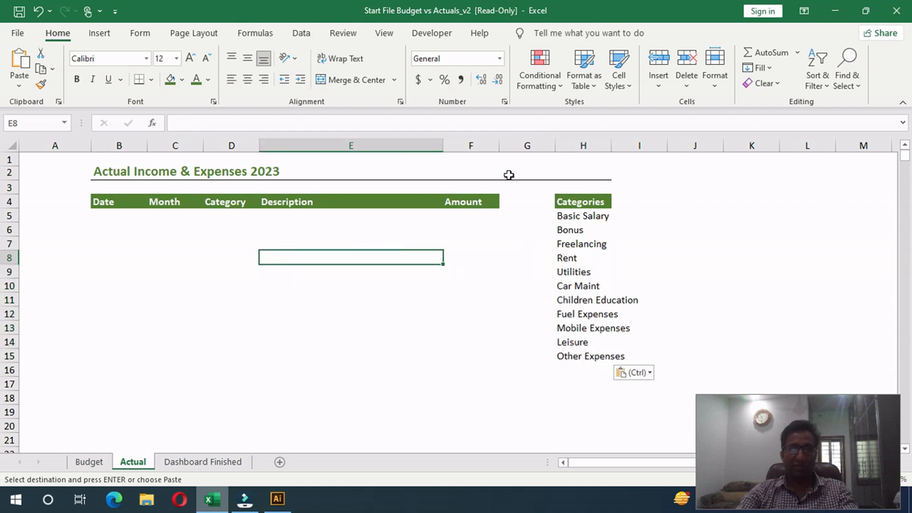
Set the list source of the Category cell D5's data validation to =$H$5:$H$15
click(218, 216)
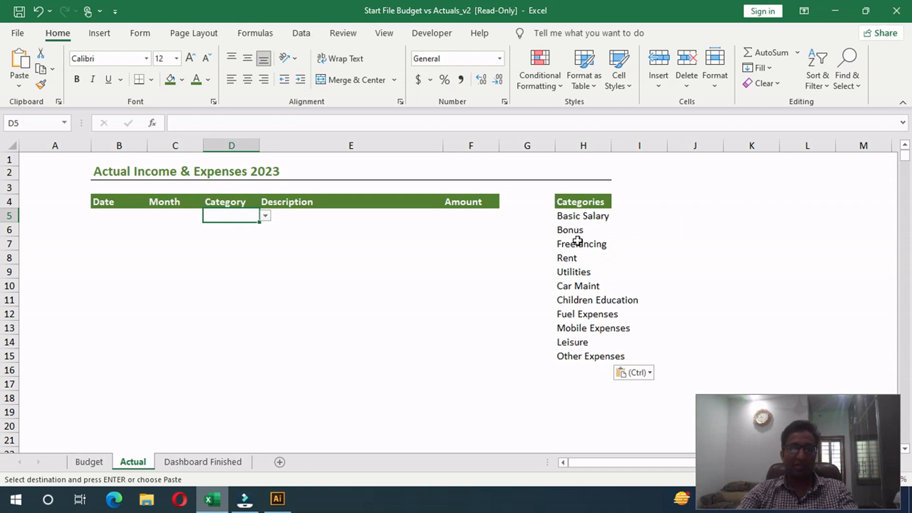
click(313, 30)
click(492, 84)
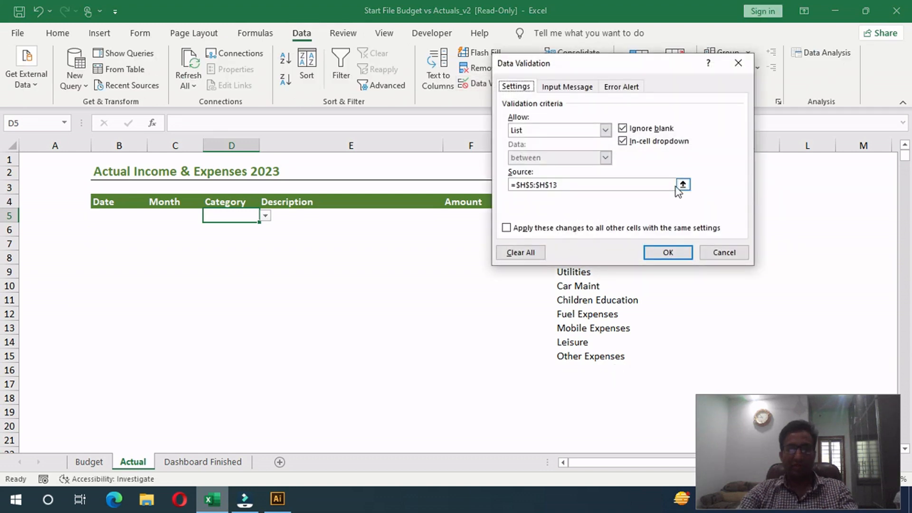
click(683, 185)
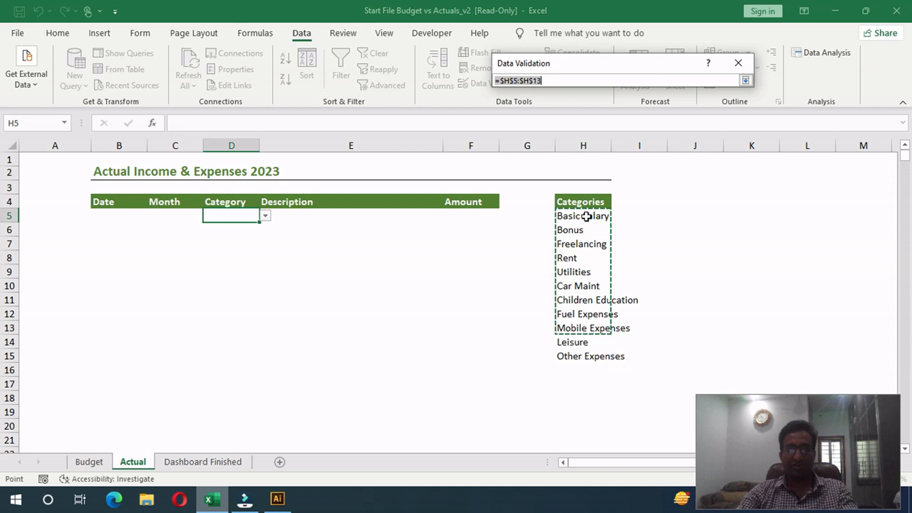
drag(587, 217, 590, 356)
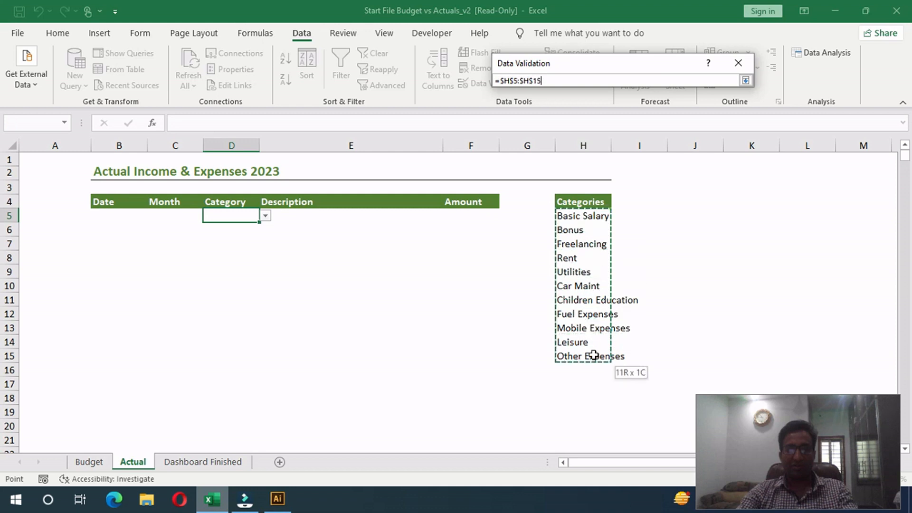
click(745, 81)
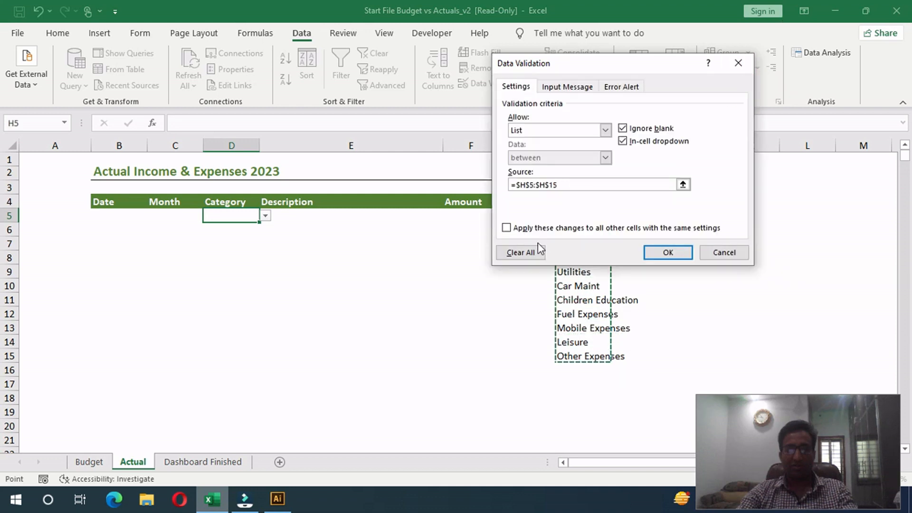
click(669, 252)
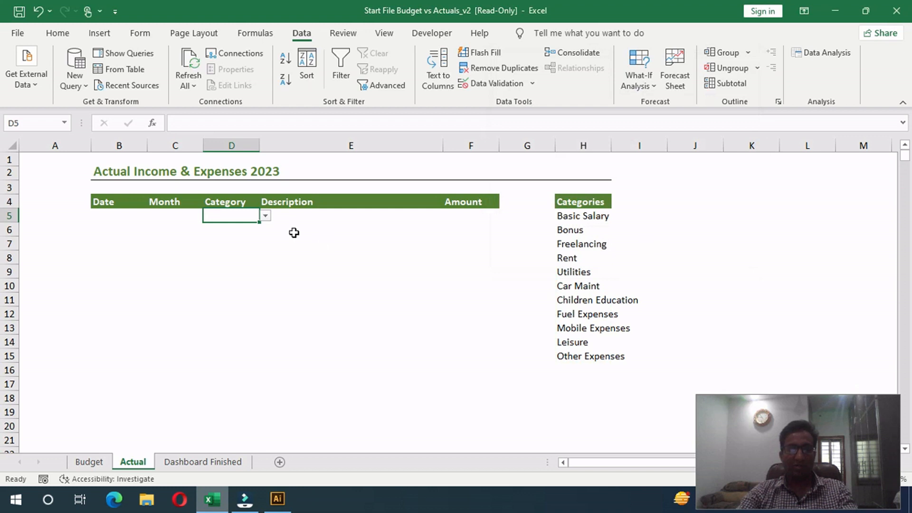
Fill the D5 category dropdown down the Category column and check its list of choices
drag(259, 223, 242, 485)
scroll(313, 357, up, 15)
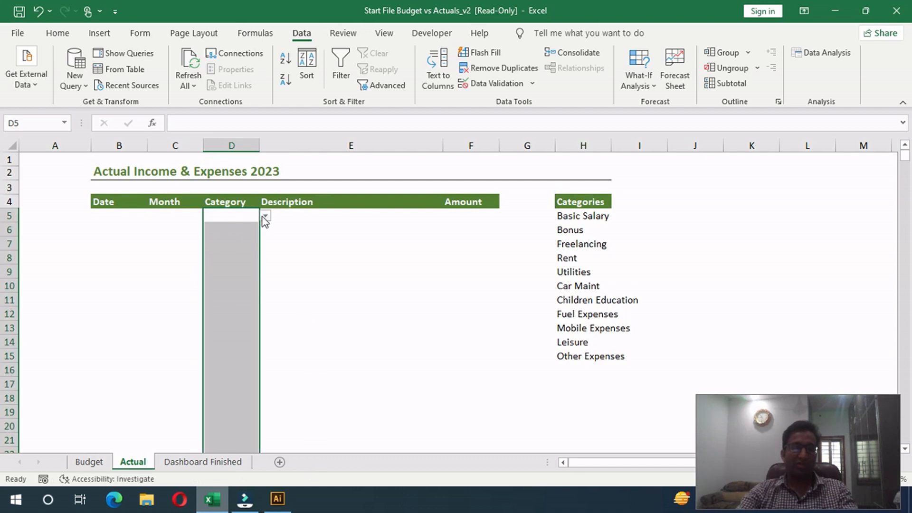
click(265, 216)
key(Escape)
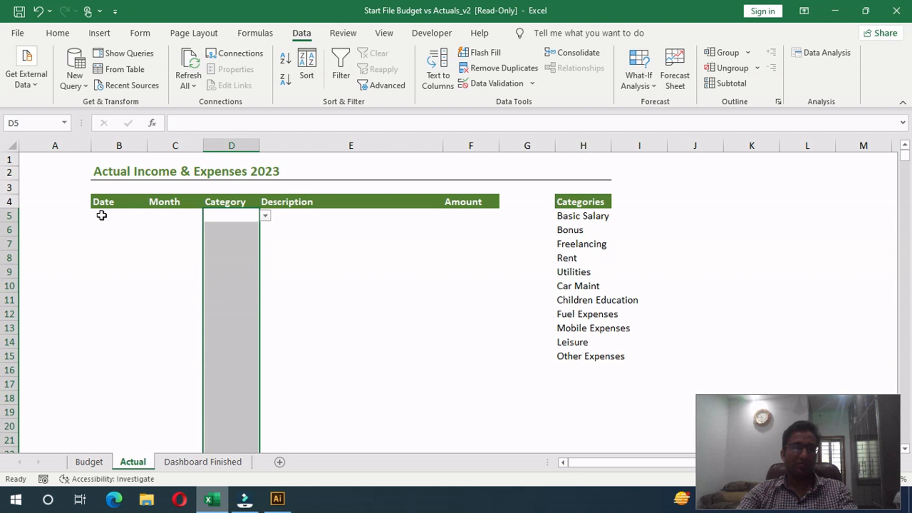
click(101, 215)
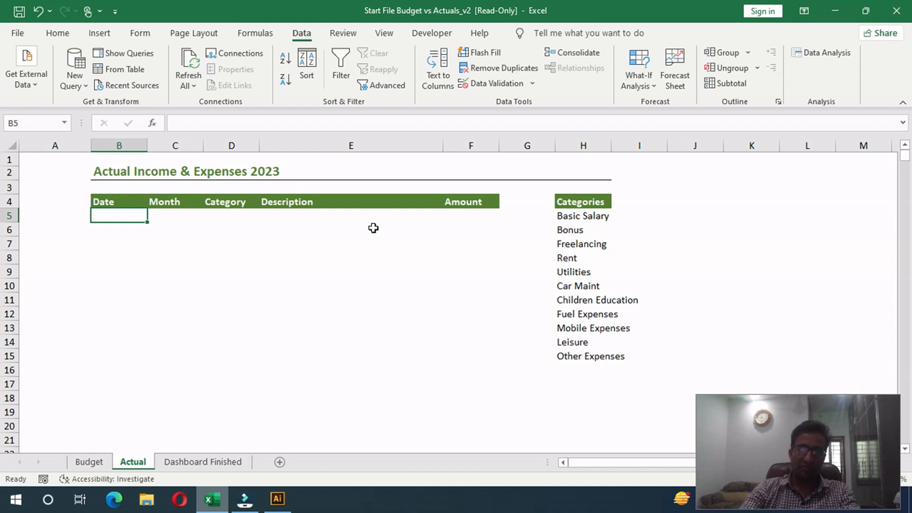
text(5/1/2023)
key(Return)
Enter the date 1/5/2023 in B5 as the first Date entry
click(101, 214)
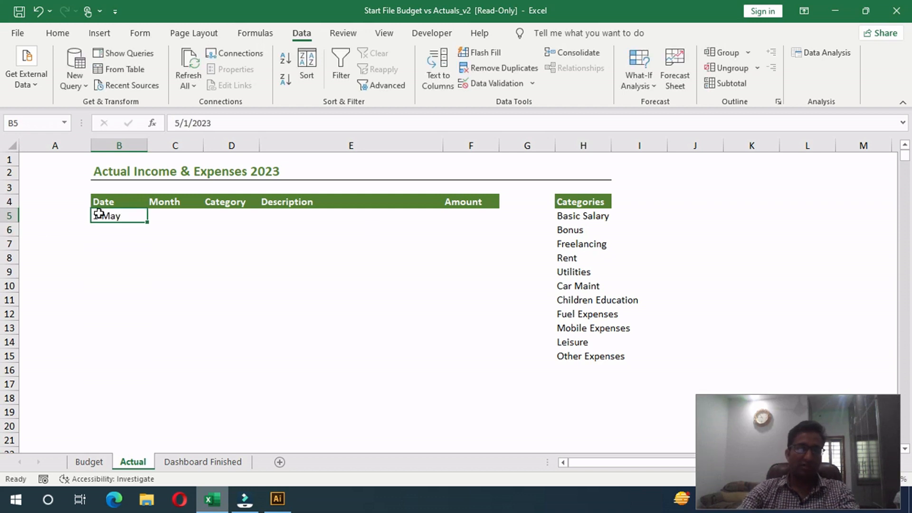
text(1/5/202)
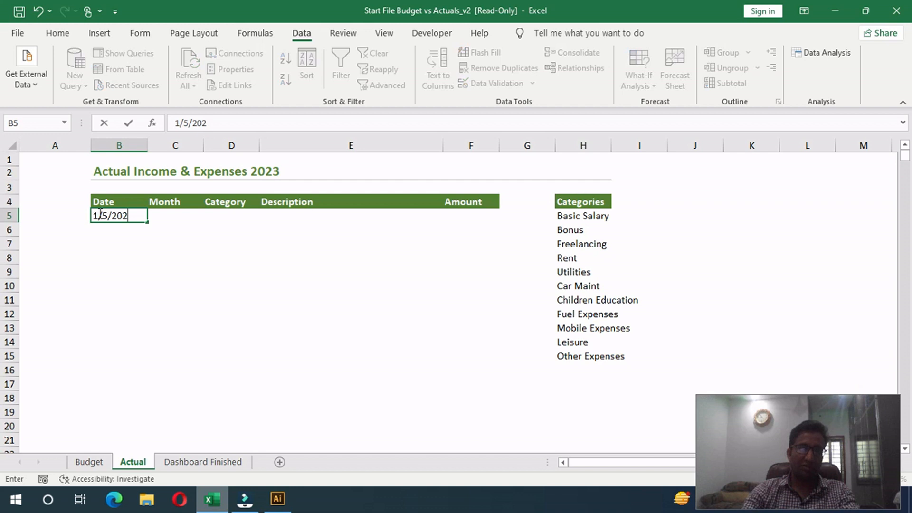
text(3)
key(Tab)
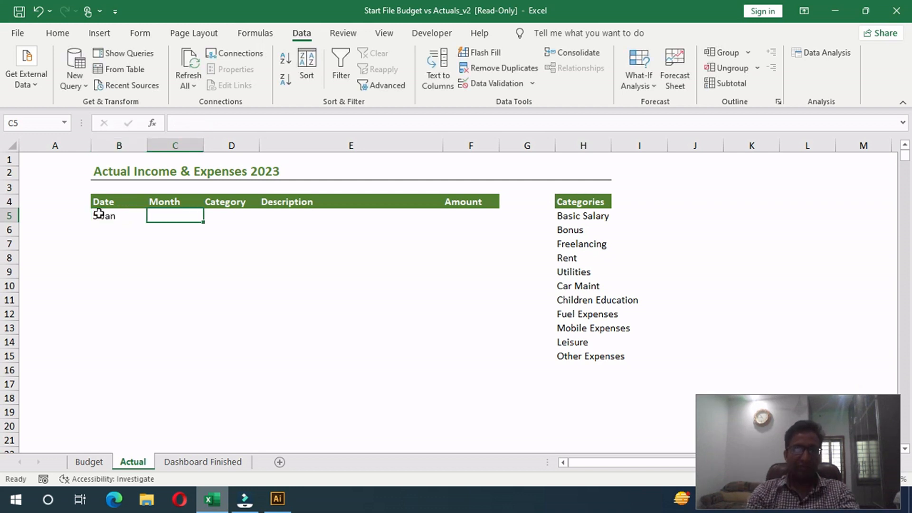
Derive the month name in C5 from the date with the formula =TEXT(B5,"MMMM")
text(=)
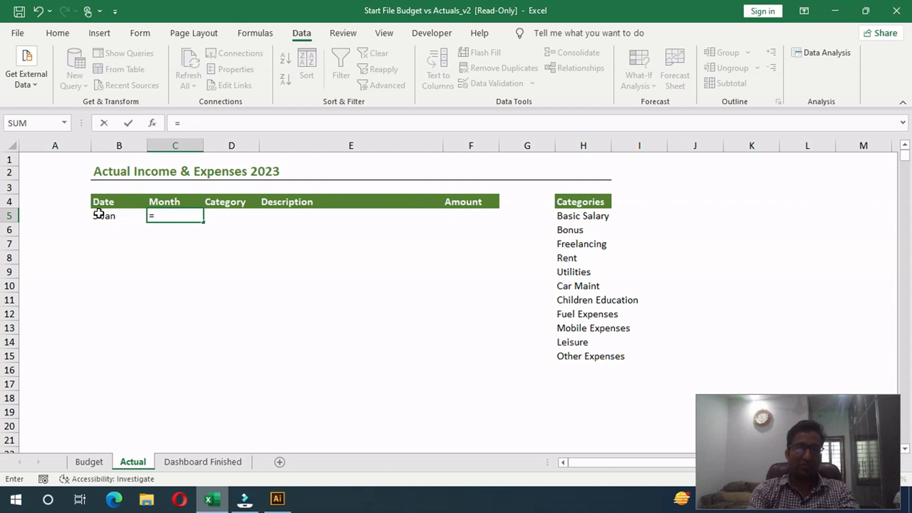
text(te)
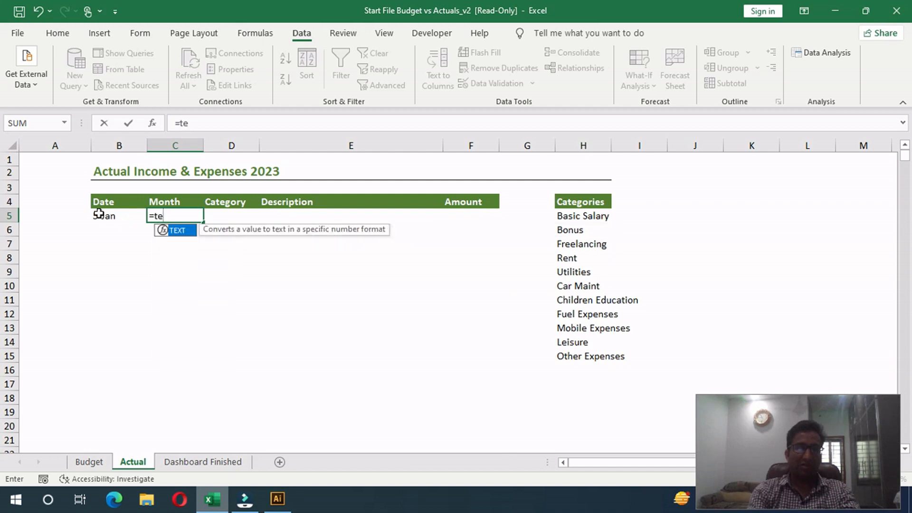
text(xt()
click(98, 213)
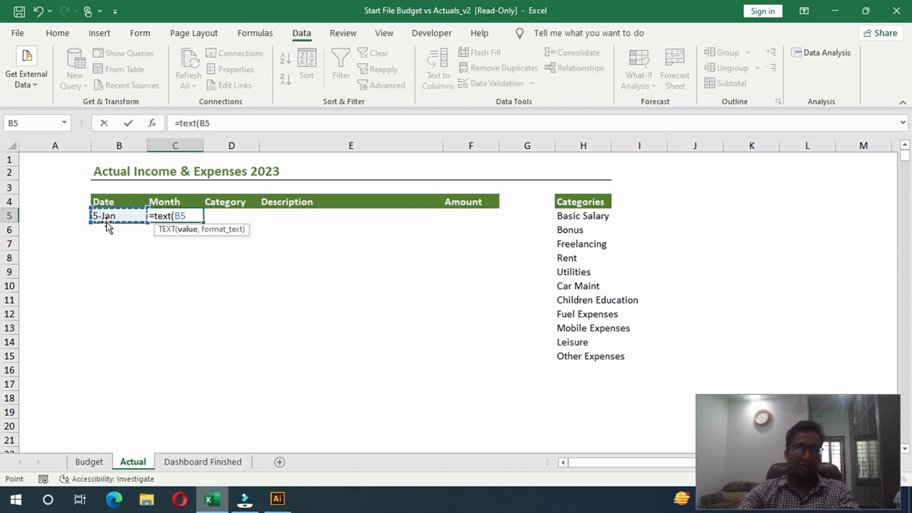
text(,)
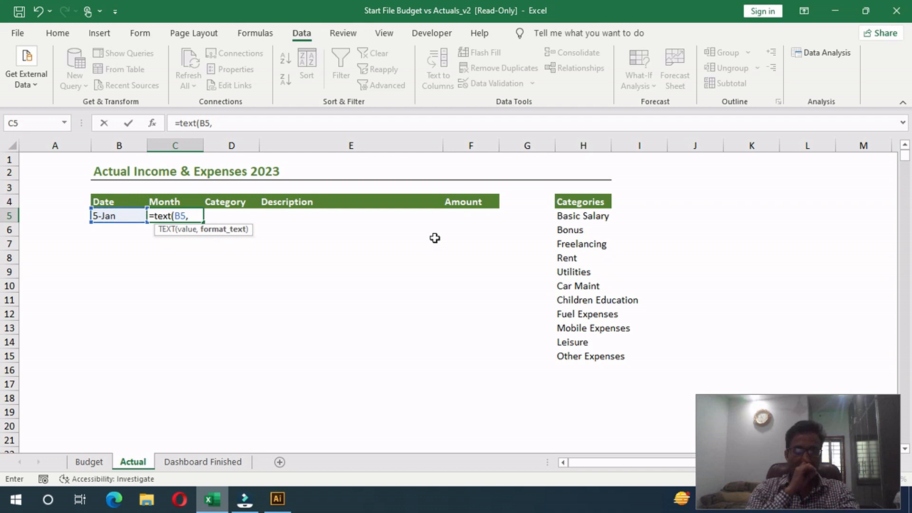
text(")
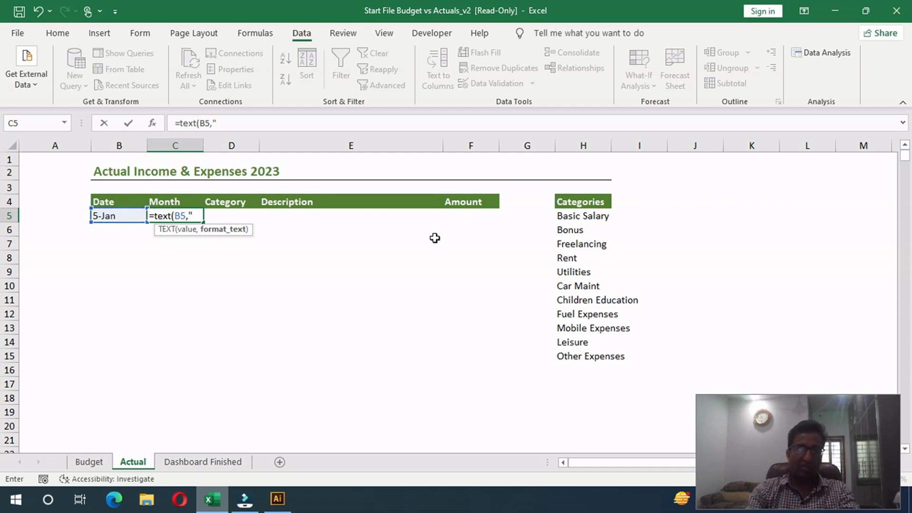
text(MMMM")
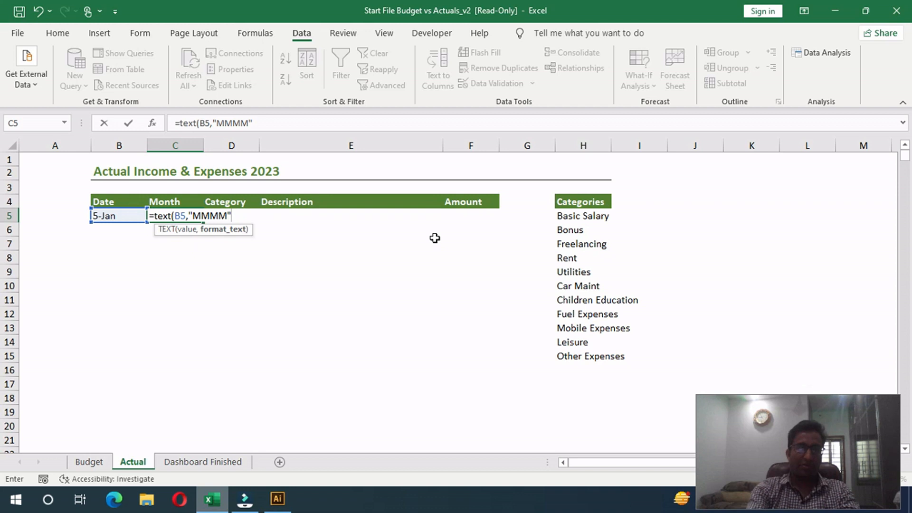
text())
key(Return)
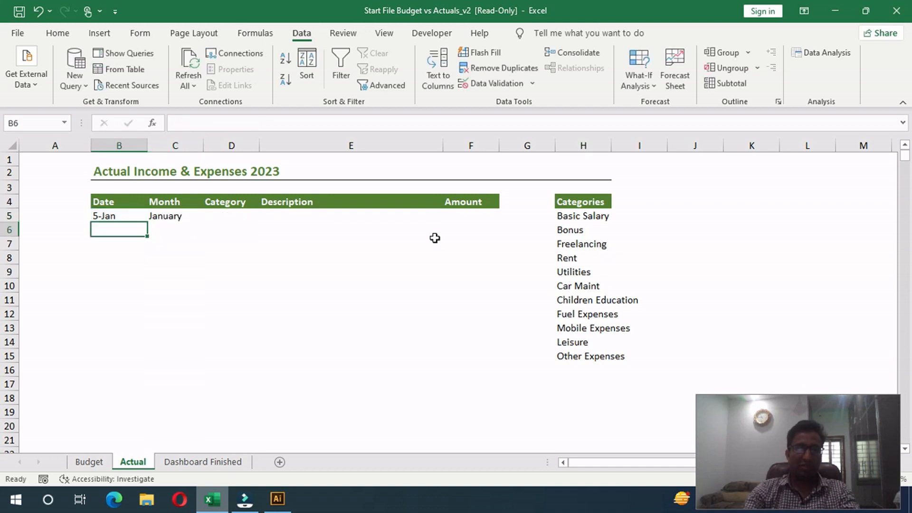
Fill the C5 month formula down the Month column to row 19
click(190, 218)
drag(203, 221, 203, 413)
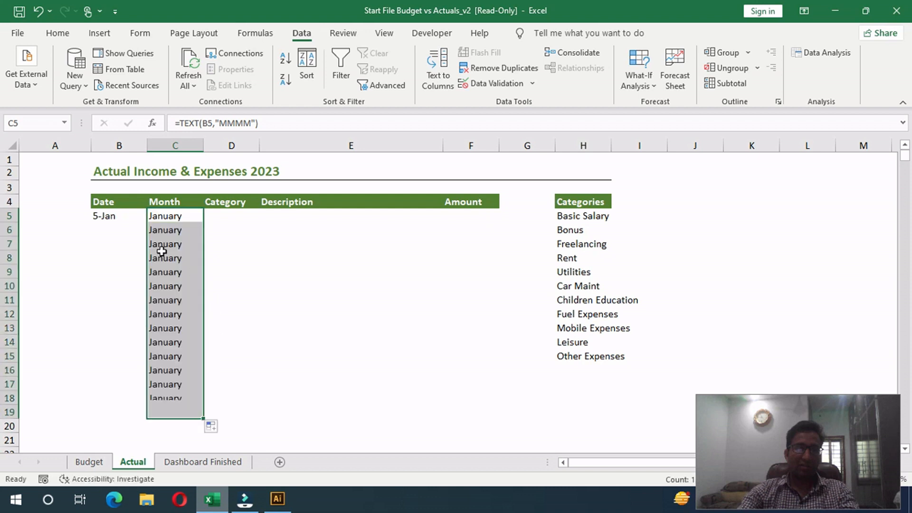
click(106, 224)
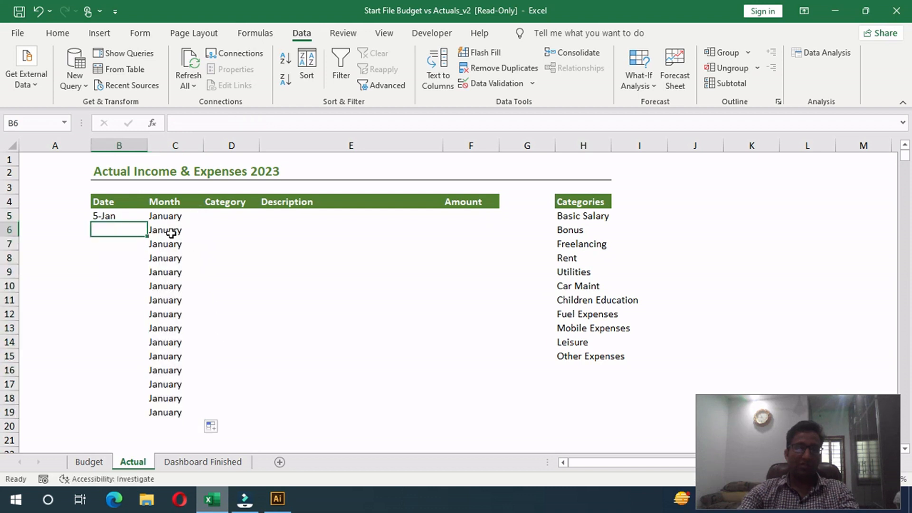
Choose Basic Salary from the category dropdown in D5
click(170, 231)
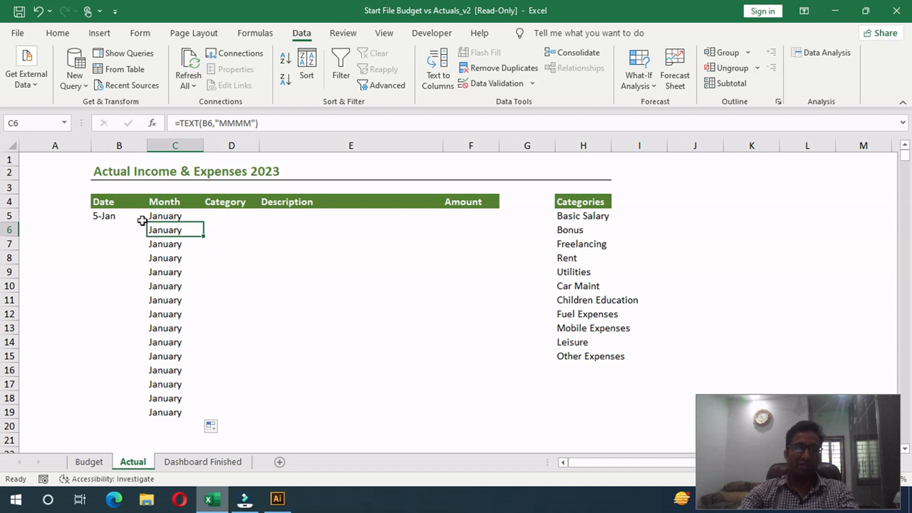
click(112, 231)
click(232, 217)
click(265, 215)
click(222, 224)
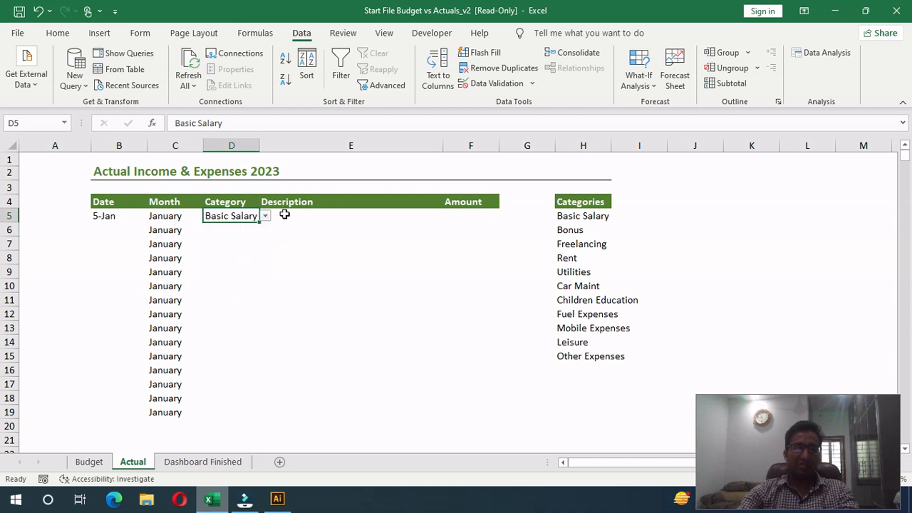
Enter the description "Salary received for the month of January" in E5
click(300, 217)
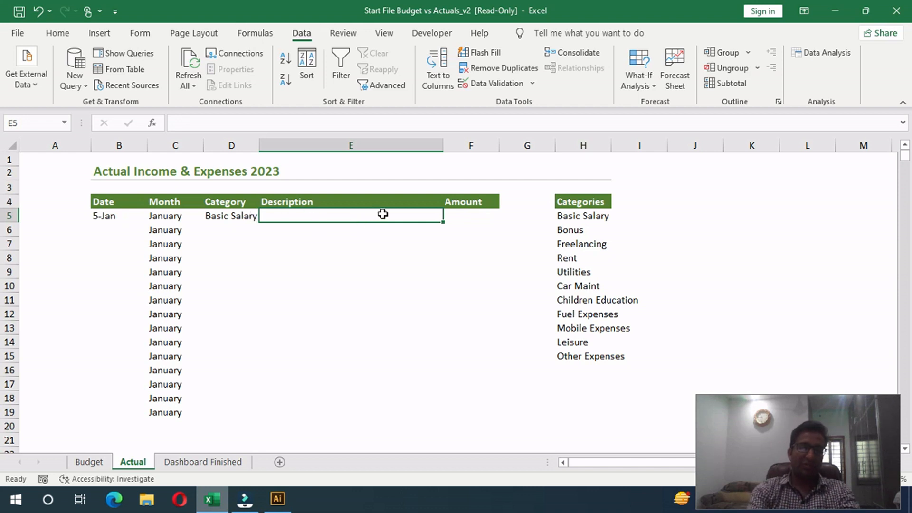
text(Salary received for the m)
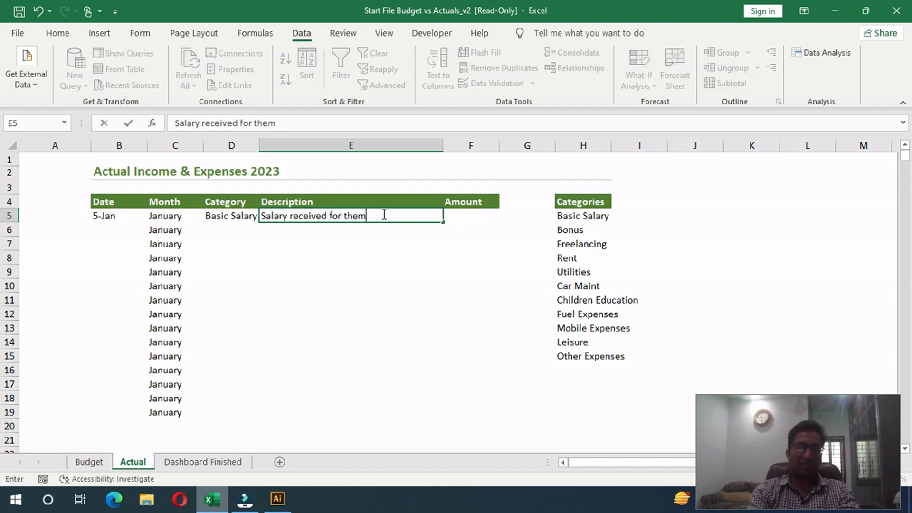
text(onth of January)
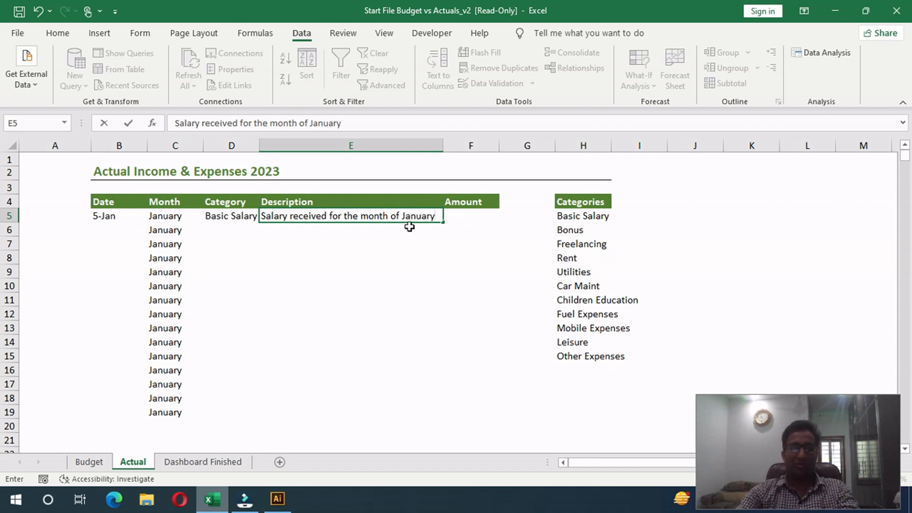
click(397, 239)
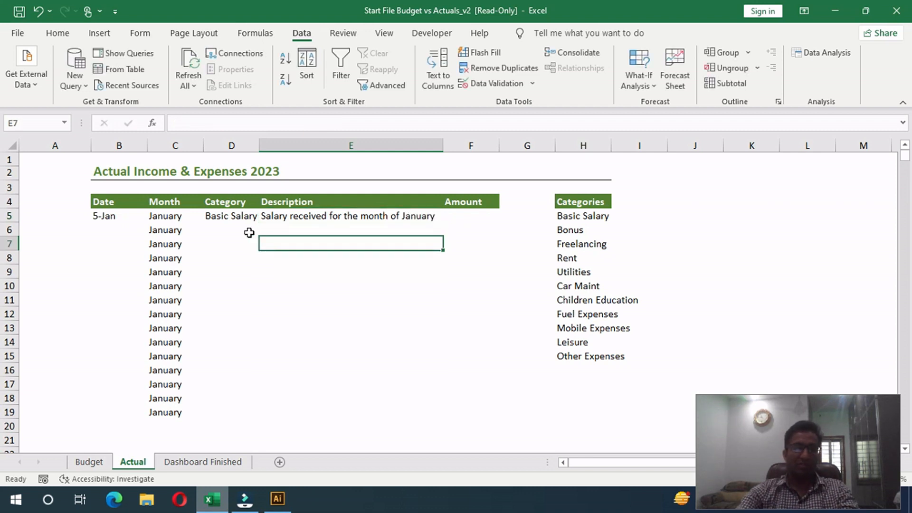
Change the salary entry's date in B5 to 1/30 and enter 150,000 as its amount in F5
click(104, 215)
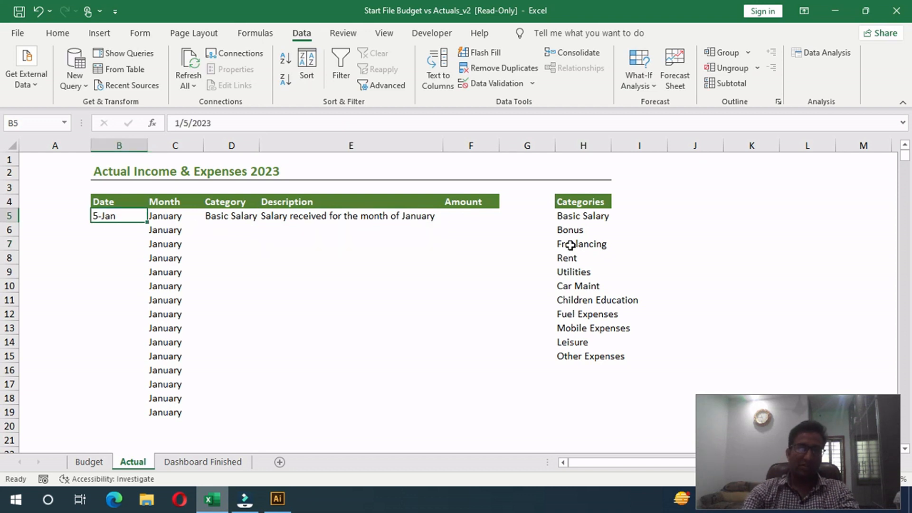
text(1/30)
key(Return)
key(Up)
key(Right)
key(Right)
key(Right)
key(Right)
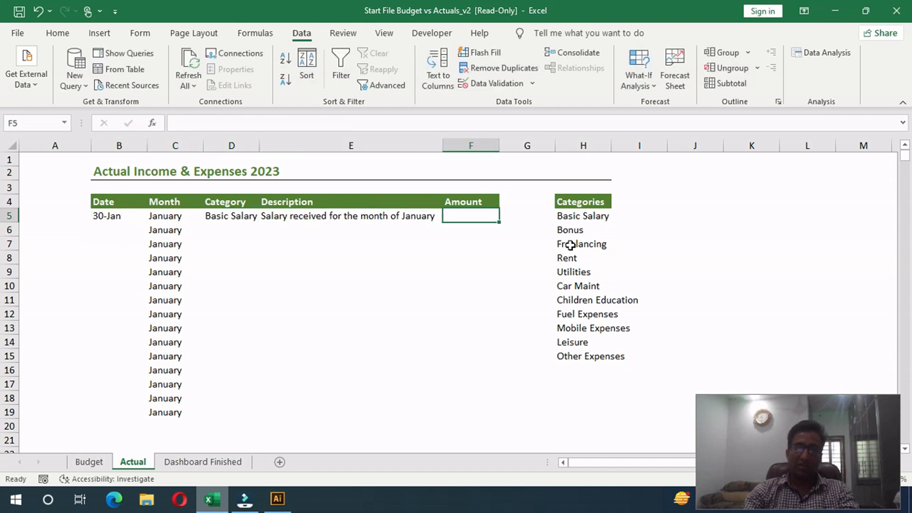
text(150,000)
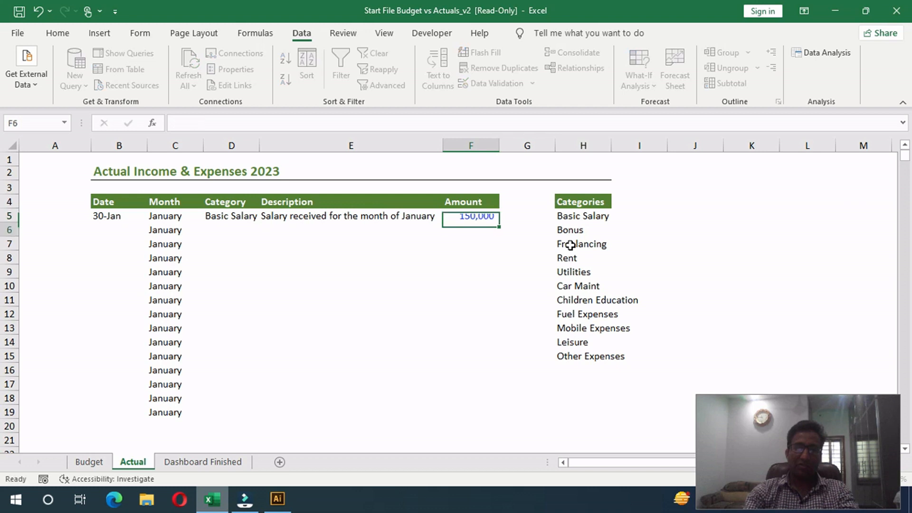
key(Return)
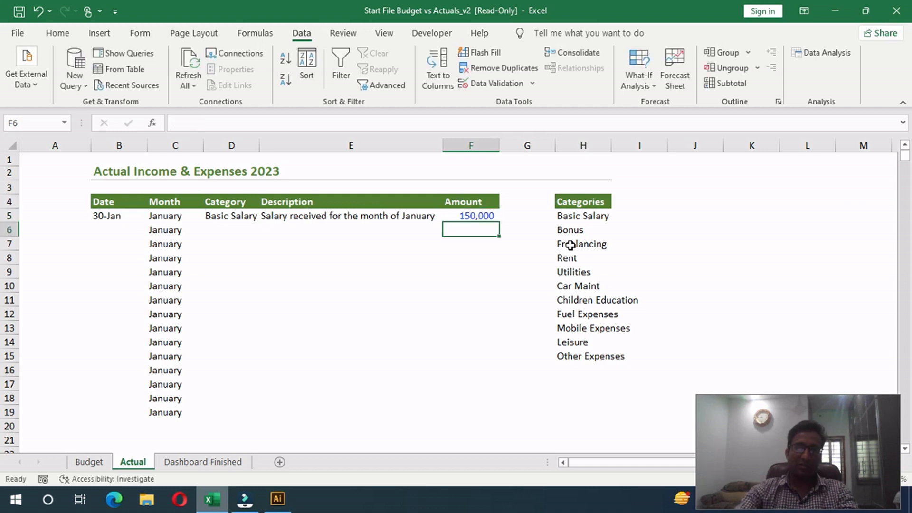
Copy the date above into B6 and choose Rent as the category in D6
click(110, 229)
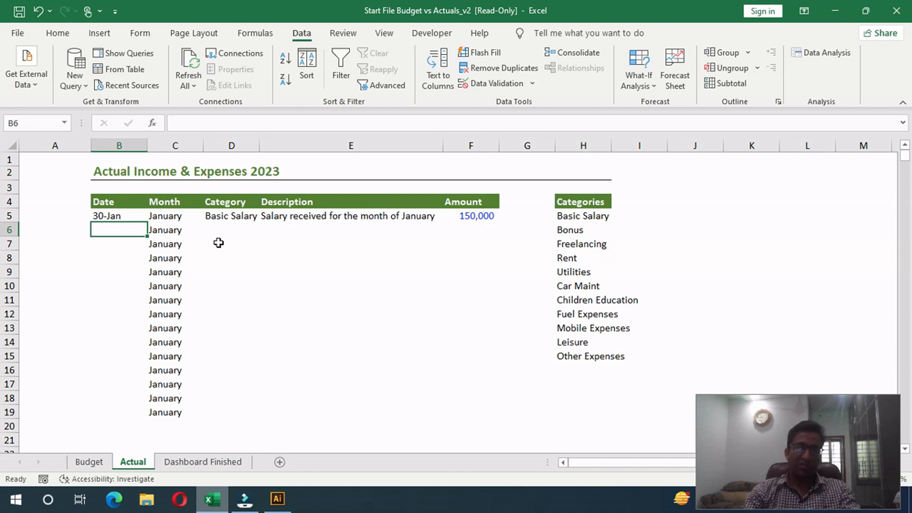
key(ctrl+d)
key(Right)
key(Right)
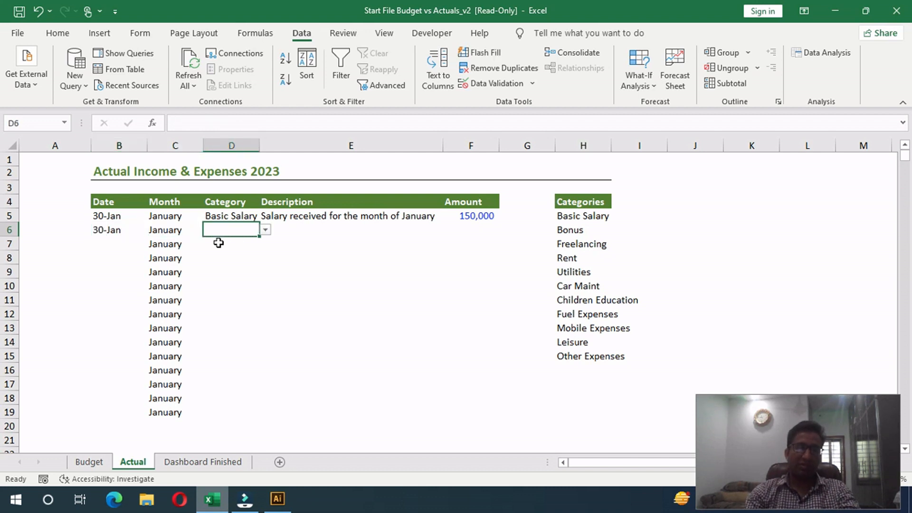
click(265, 230)
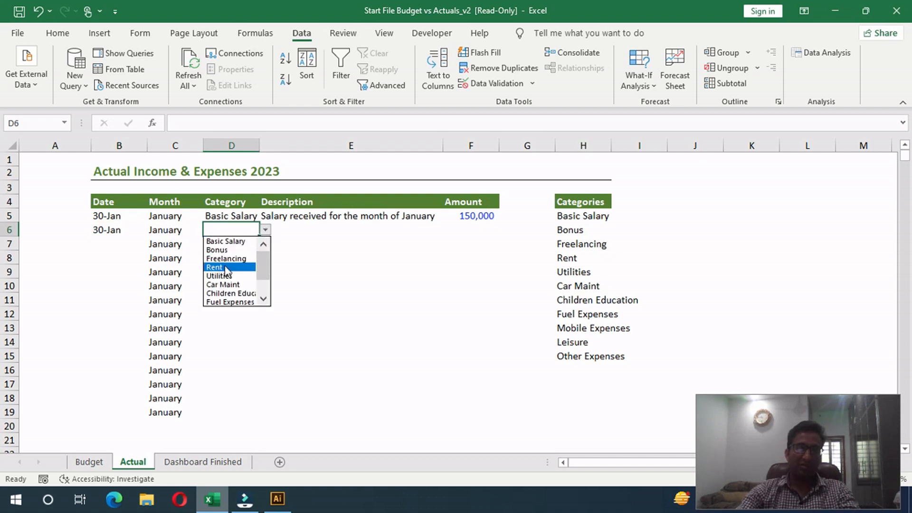
click(226, 267)
Describe the rent entry in E6 as "Rent paid Jan-23" and enter 15,000 as its amount in F6
click(319, 230)
text(Ren)
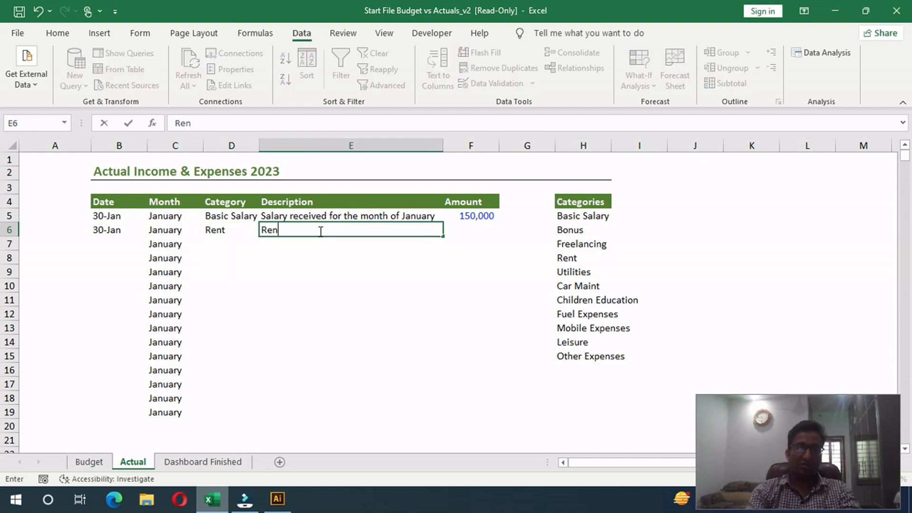
text(t paid Jan23)
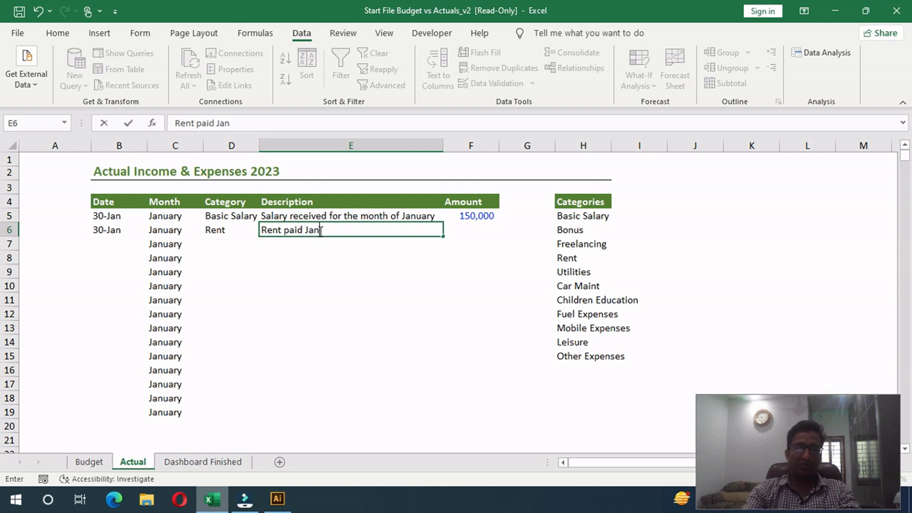
key(Tab)
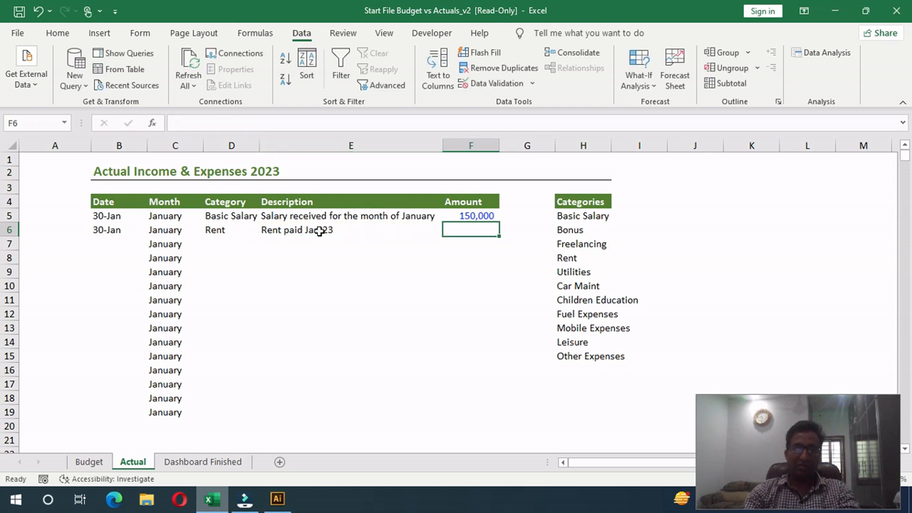
text(15000)
key(Return)
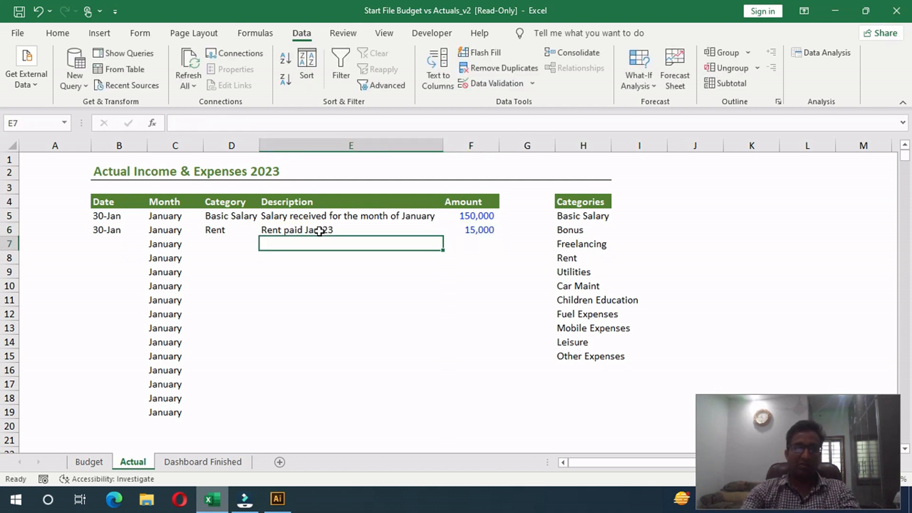
Add a Utilities entry in row 7 with the date copied from above and an amount of 8,000
click(124, 243)
key(ctrl+d)
click(217, 239)
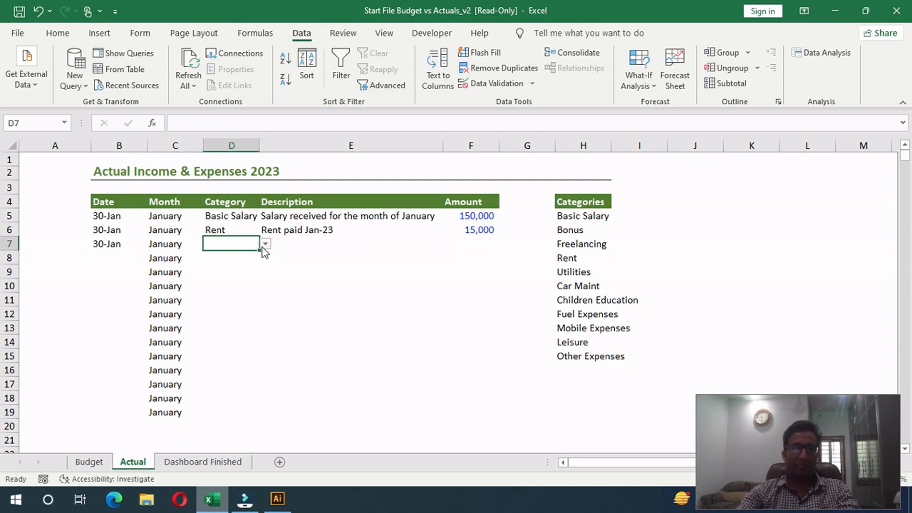
click(264, 245)
click(219, 290)
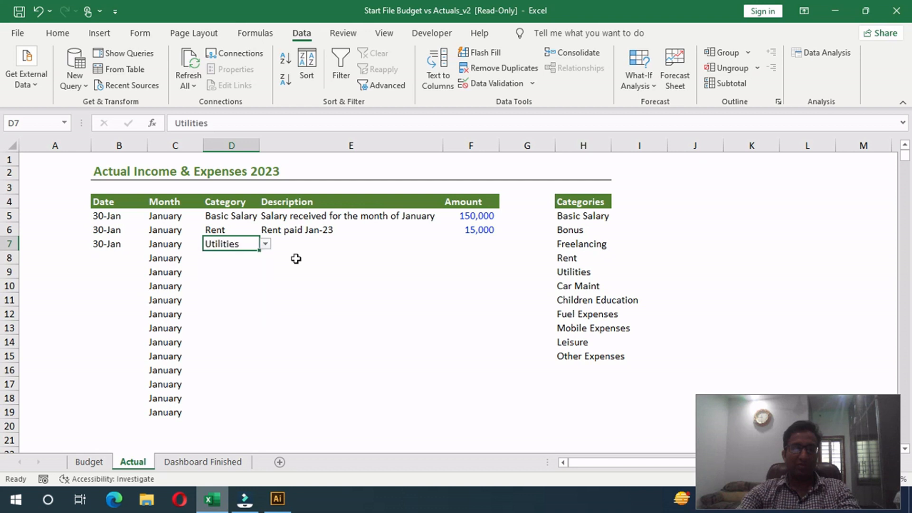
click(307, 244)
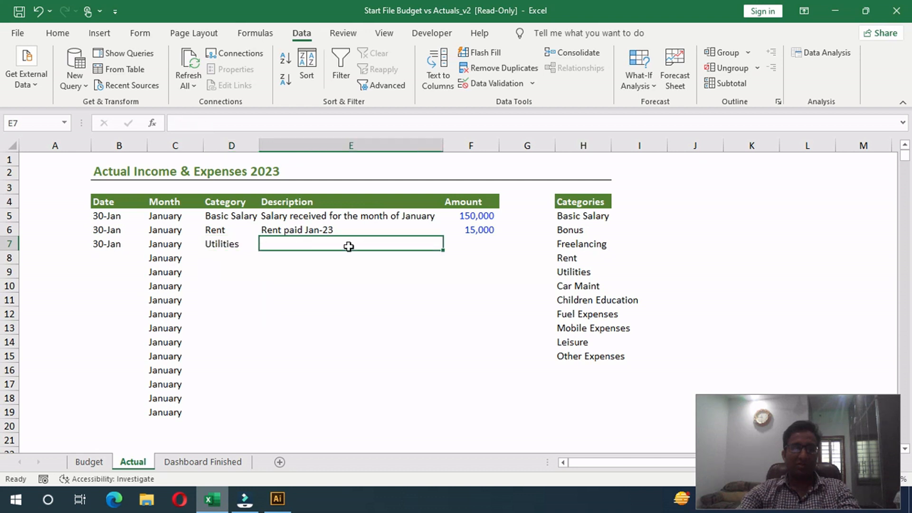
click(489, 246)
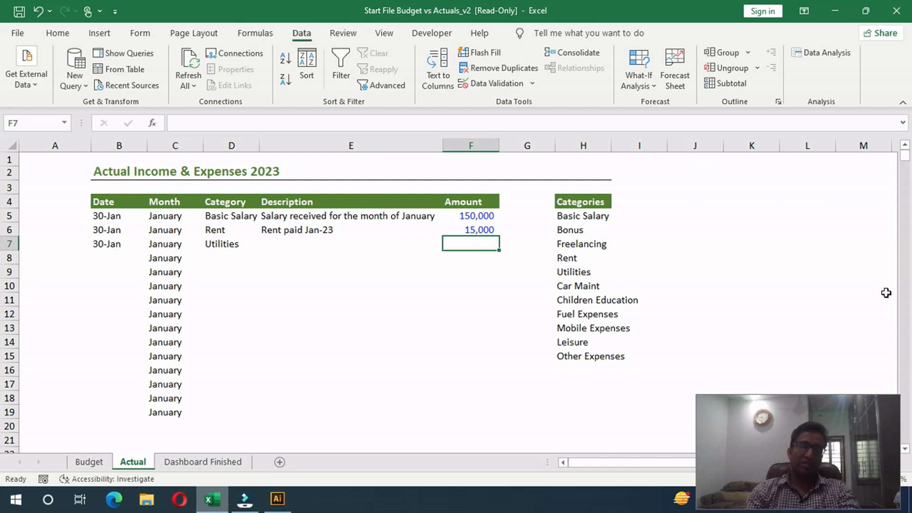
text(8000)
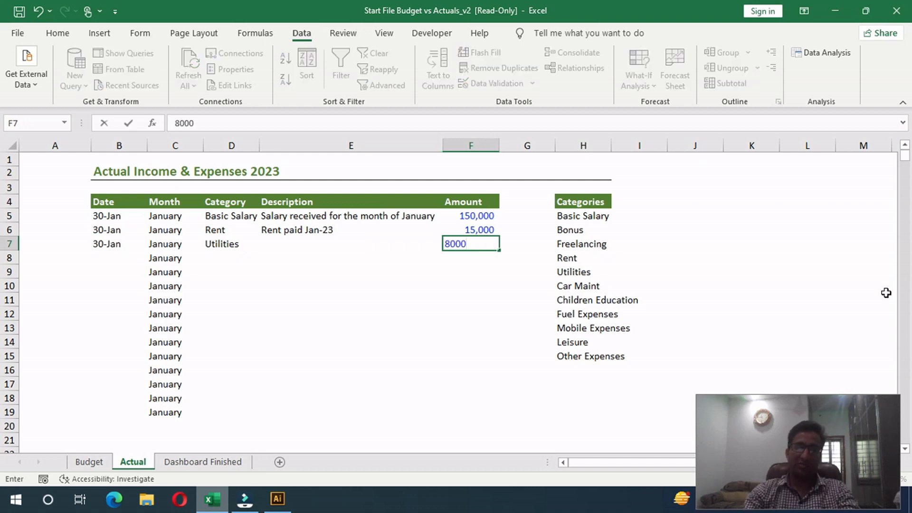
key(Return)
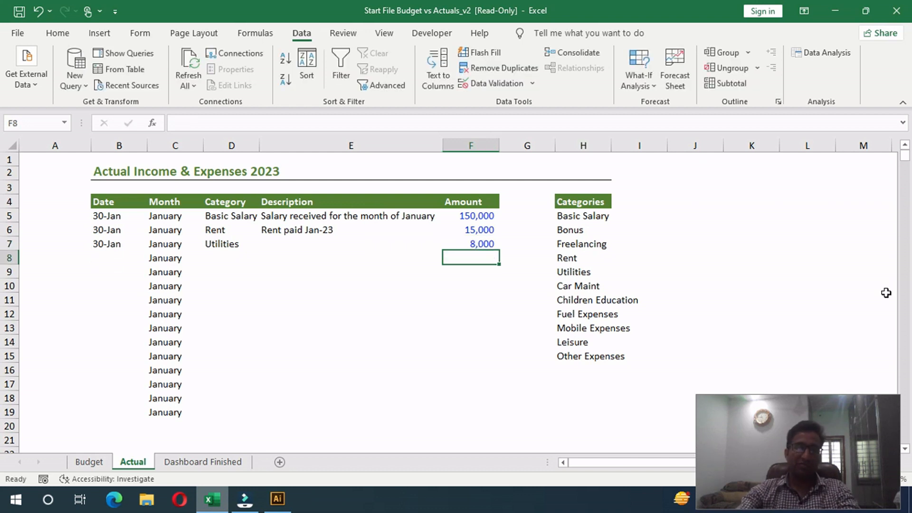
Add a Children Education entry in row 8 dated 25-Jan with an amount of 15,000
click(114, 258)
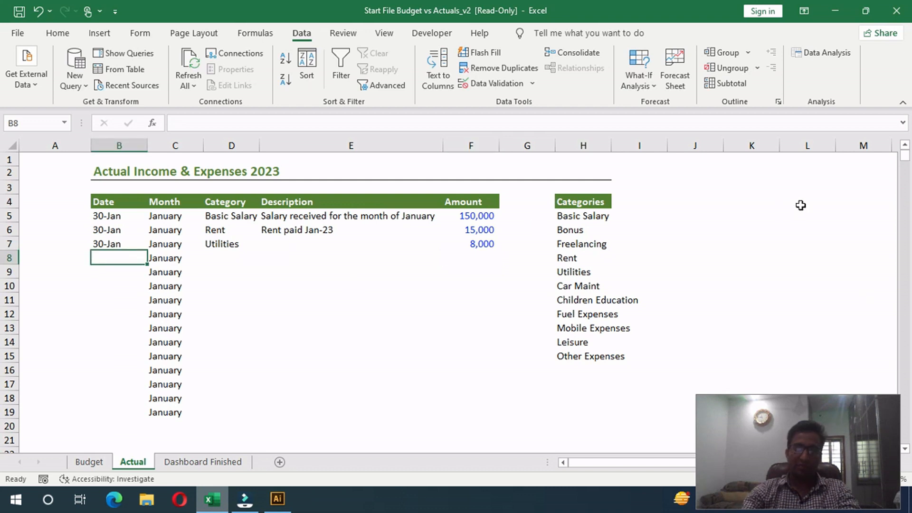
text(1/)
text(25)
key(Tab)
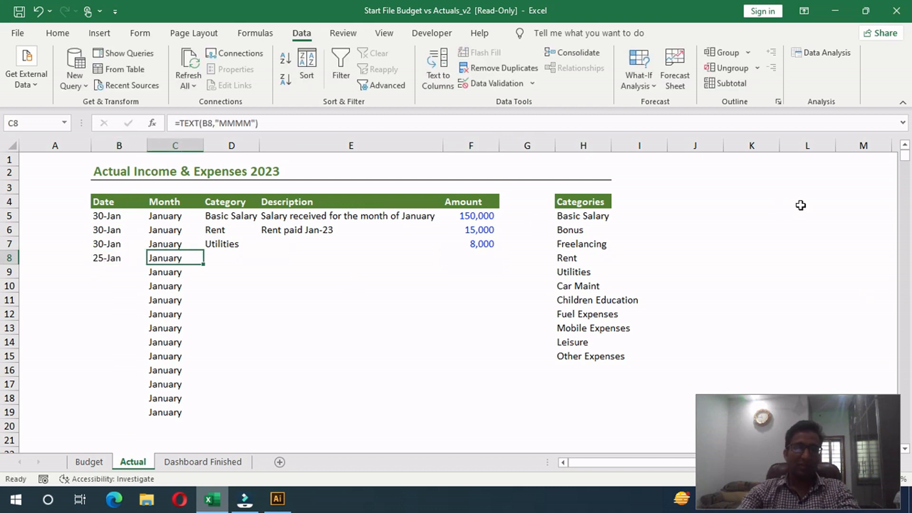
key(Tab)
click(266, 258)
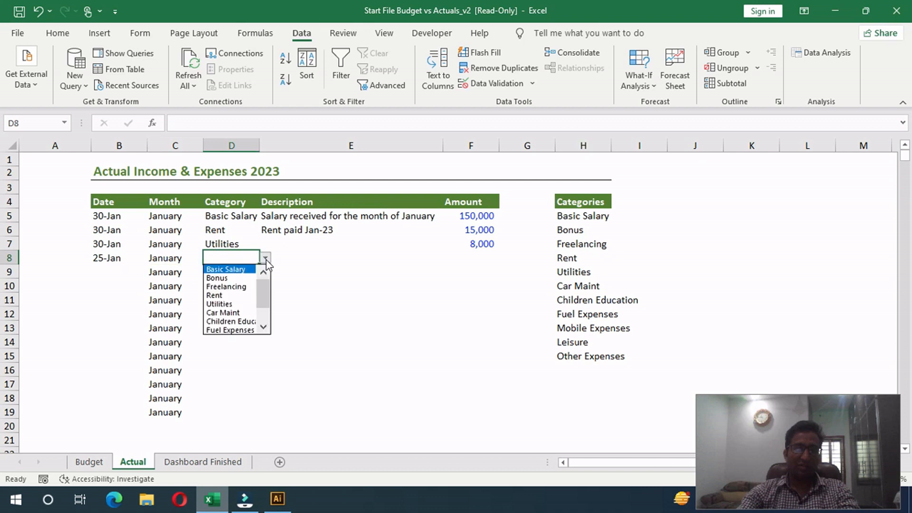
click(330, 261)
click(491, 260)
text(15000)
key(Return)
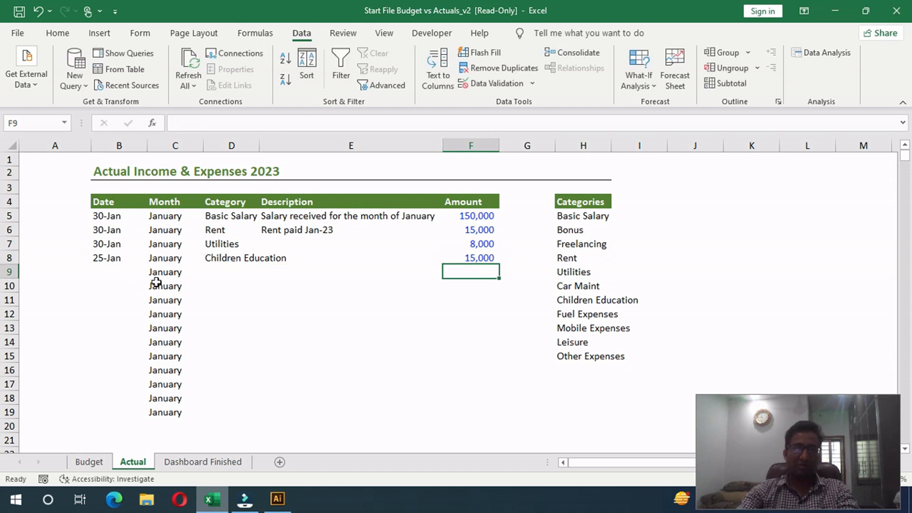
Add a Fuel Expenses entry in row 9 dated 15-Jan with an amount of 10,000
click(124, 271)
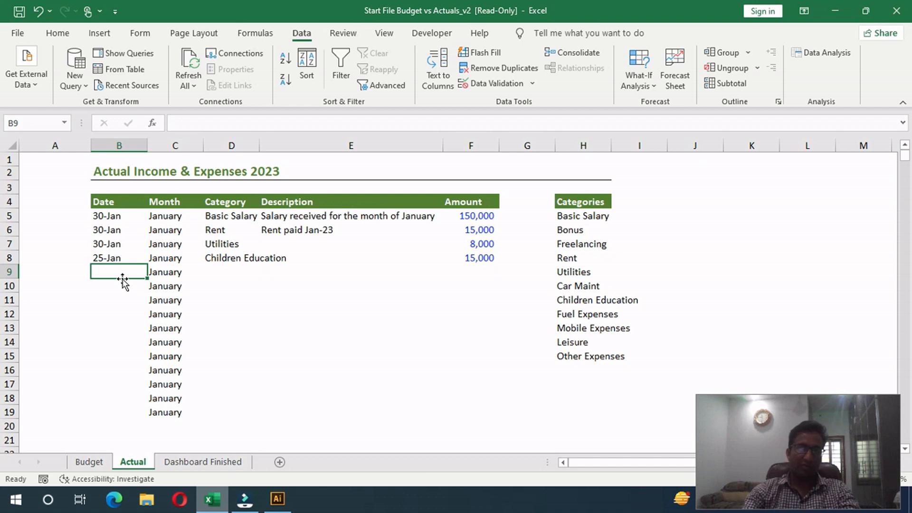
text(15/1)
key(Tab)
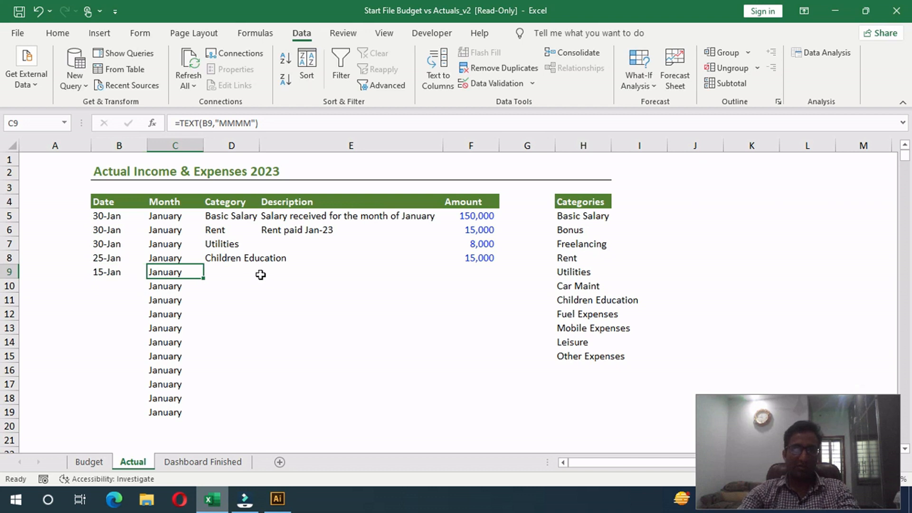
click(262, 274)
click(247, 260)
click(249, 272)
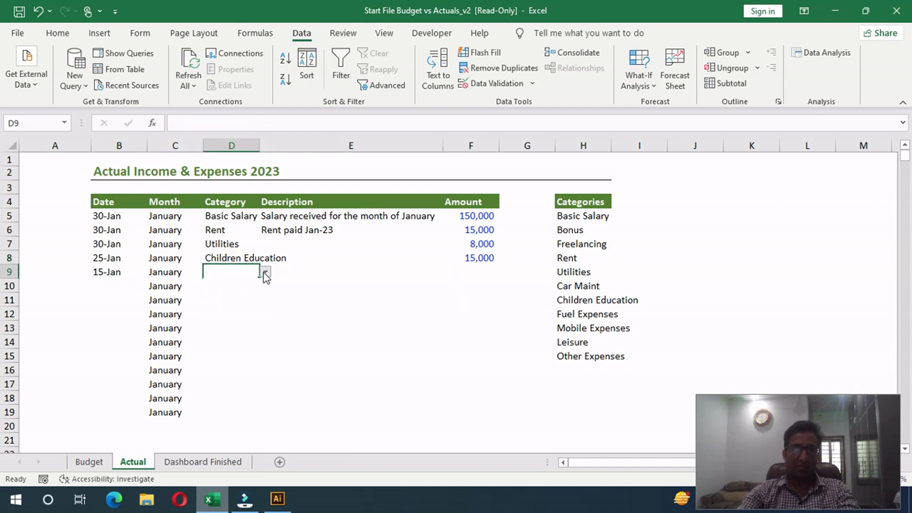
click(265, 273)
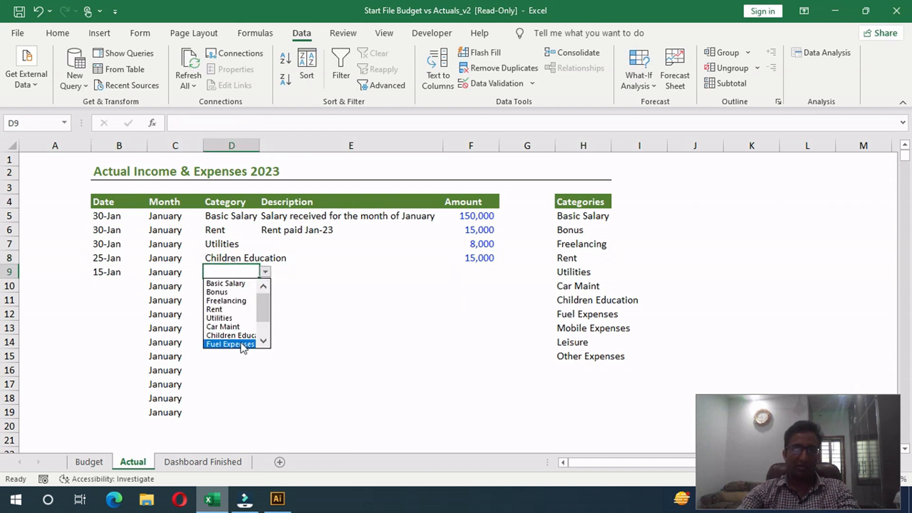
click(244, 344)
click(490, 274)
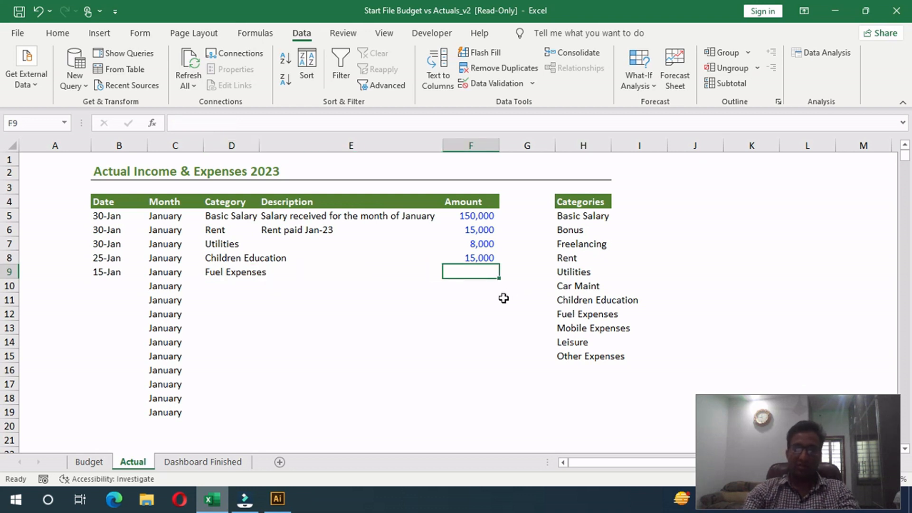
text(10000)
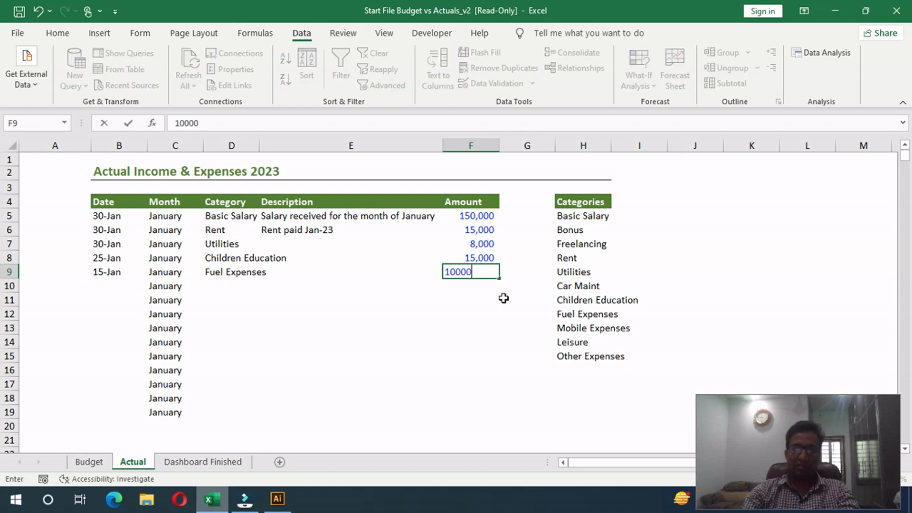
key(Return)
Start an entry in row 10 dated 18-Jan with the category Other Expenses
click(144, 288)
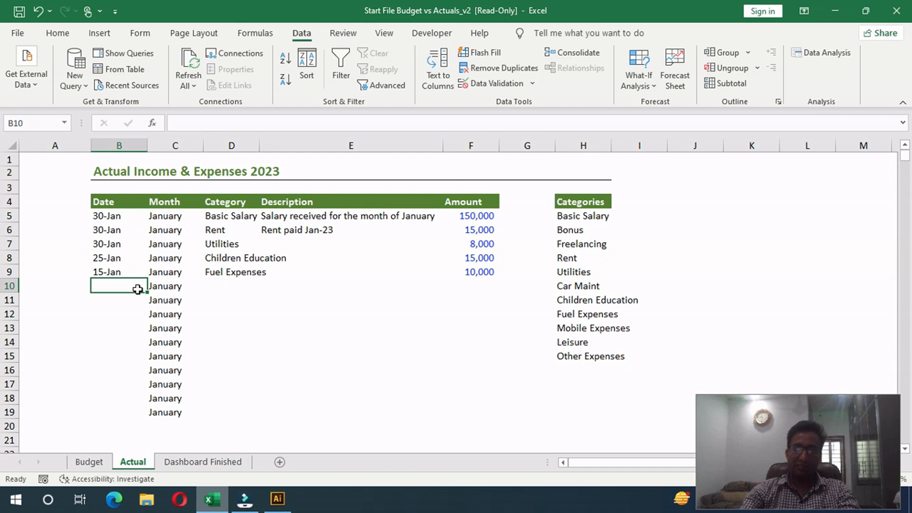
text(1)
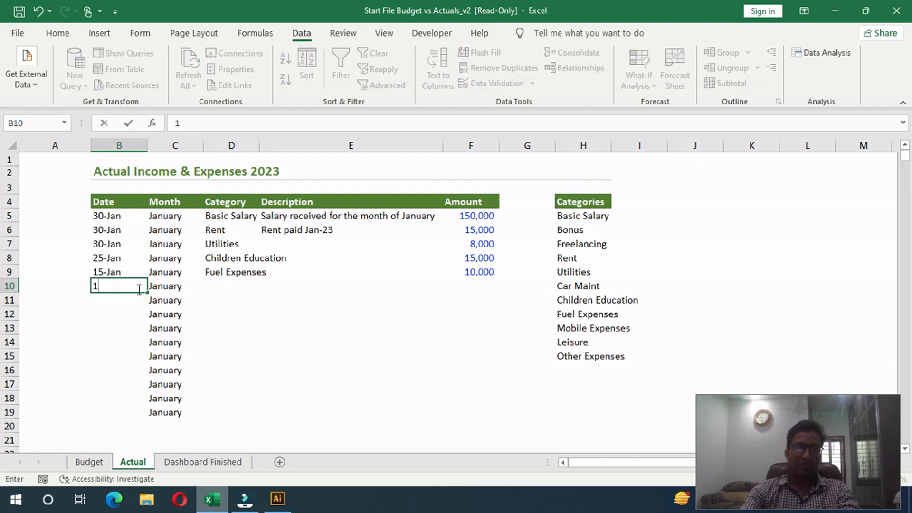
text(/1)
key(Tab)
key(Tab)
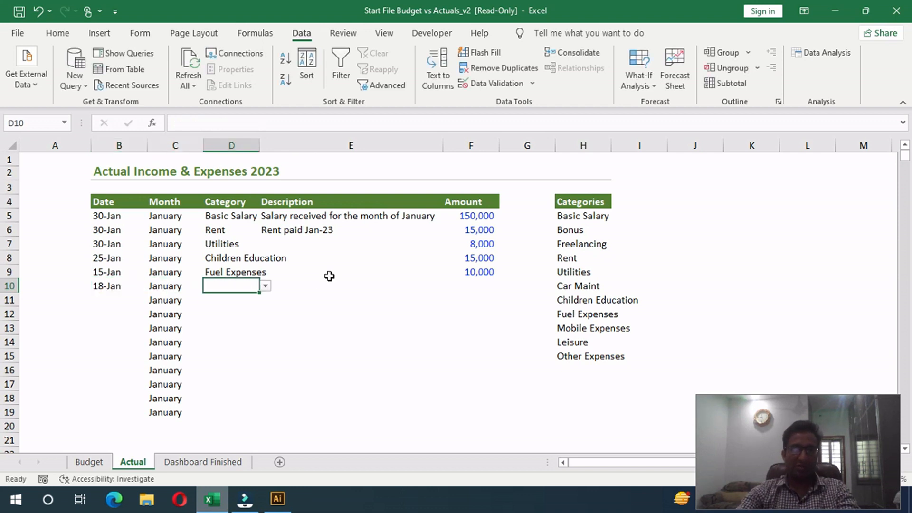
click(265, 285)
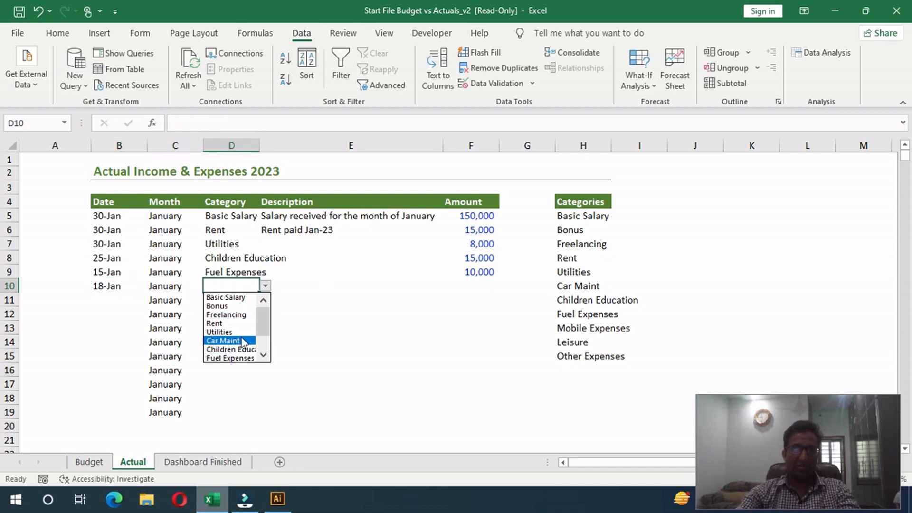
scroll(258, 319, down, 1)
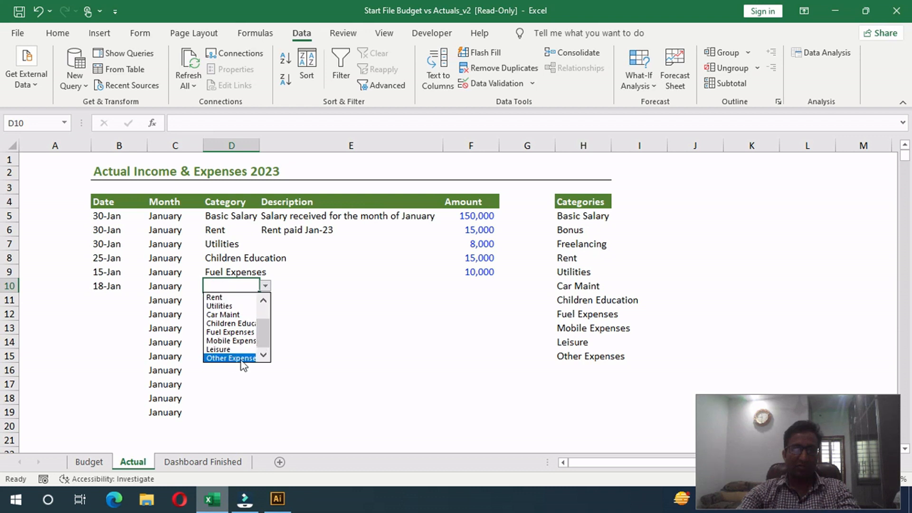
click(232, 358)
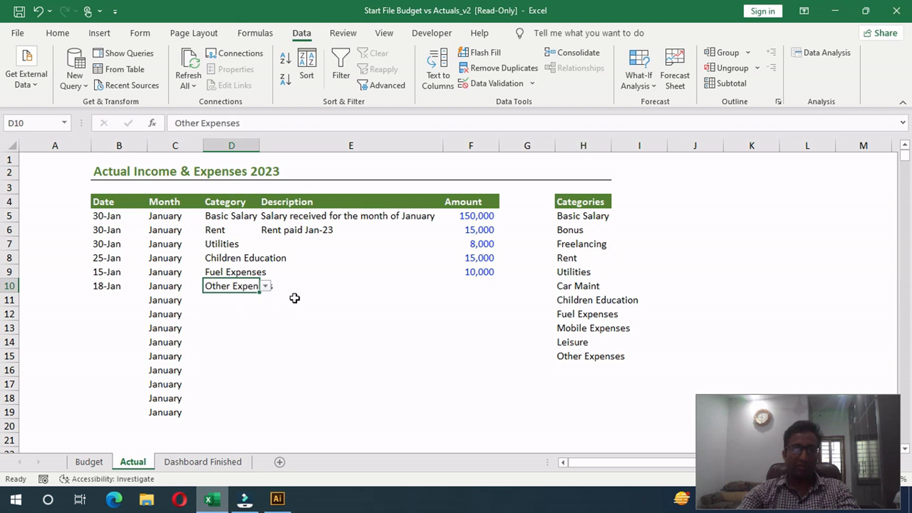
Describe the row 10 entry as "Groceries Exp" and enter 20,000 as its amount
click(318, 284)
text(Groce)
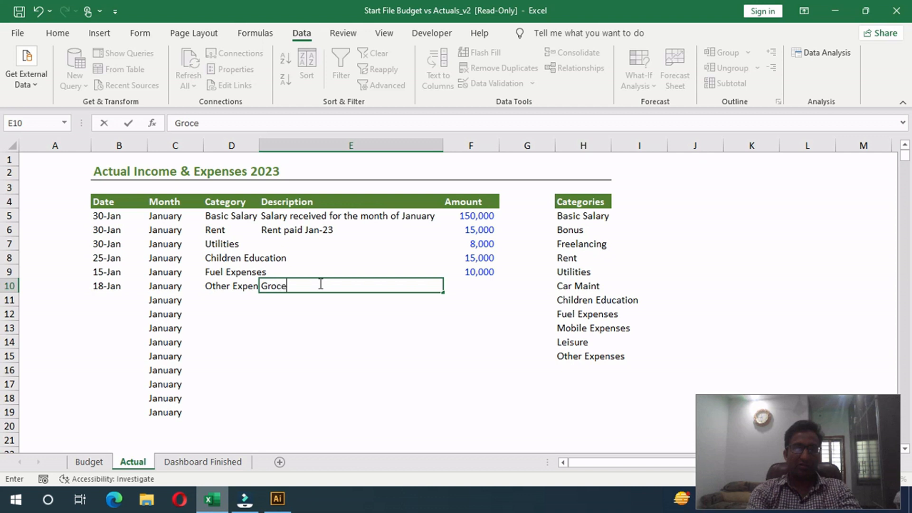
text(ries Exp)
key(Tab)
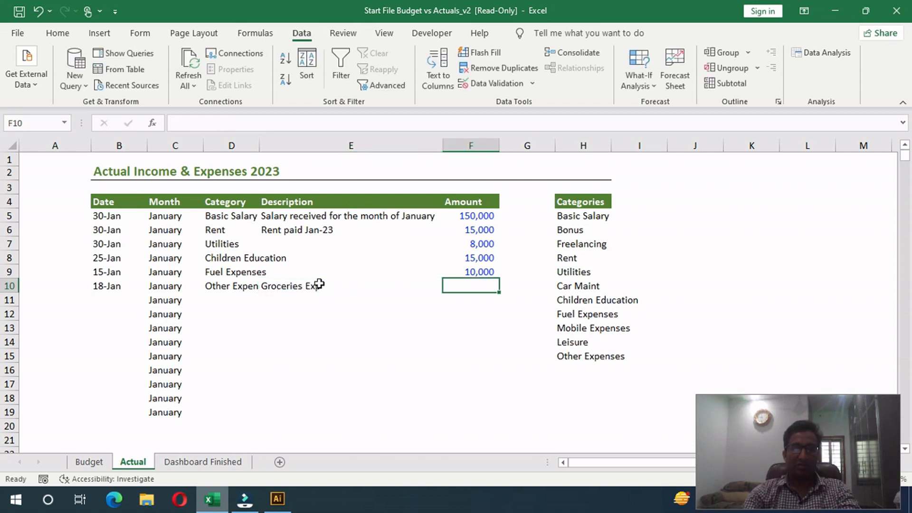
text(20000)
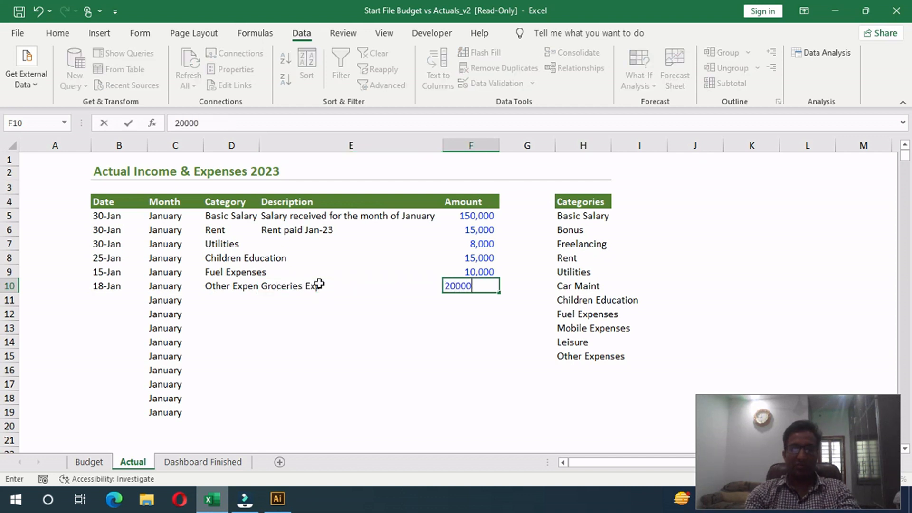
key(Return)
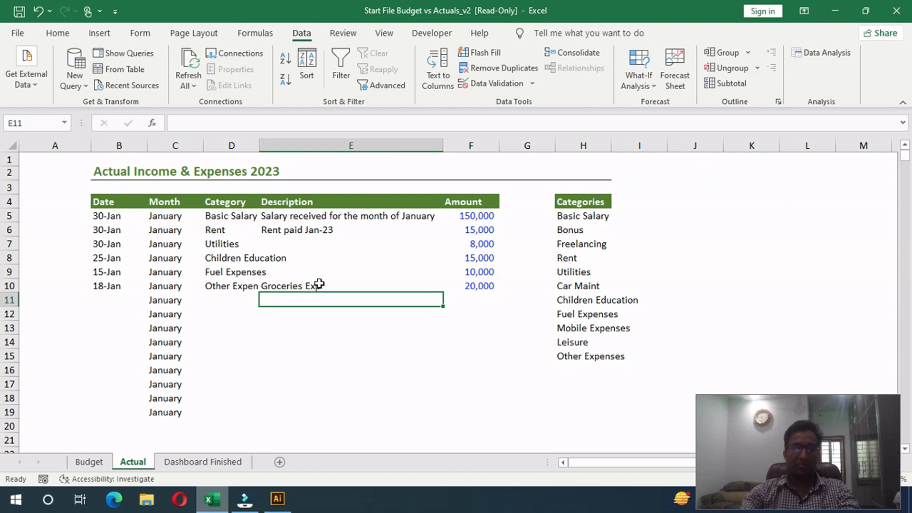
Add a Leisure entry in row 11 dated 22-Jan with an amount of 10,000
click(120, 296)
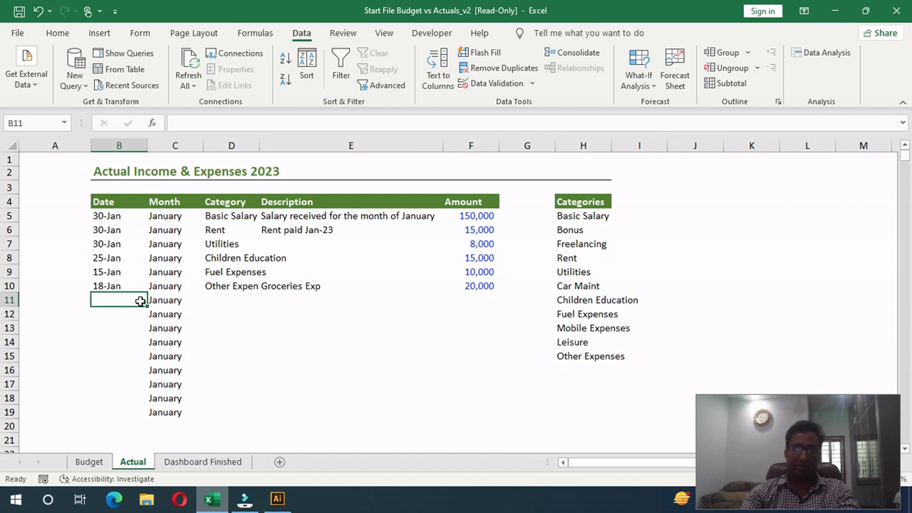
text(1/22)
key(Tab)
key(Tab)
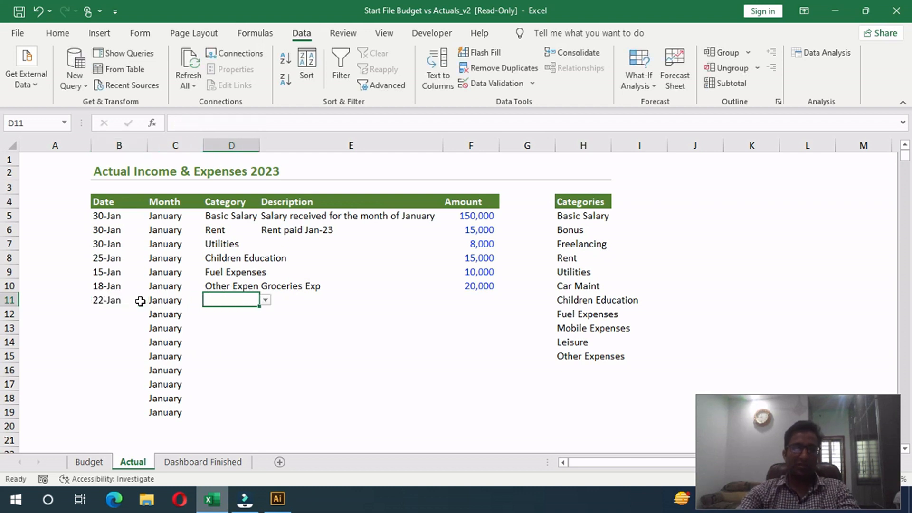
click(265, 299)
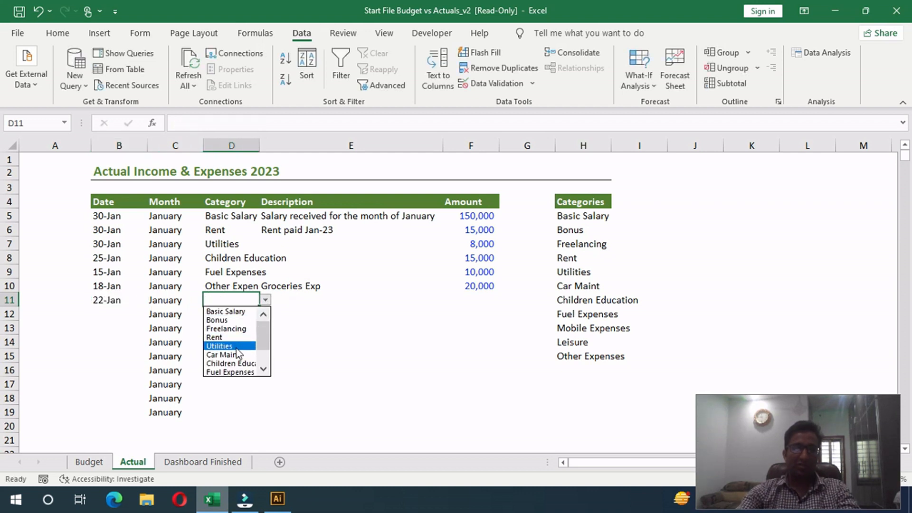
drag(262, 344, 261, 356)
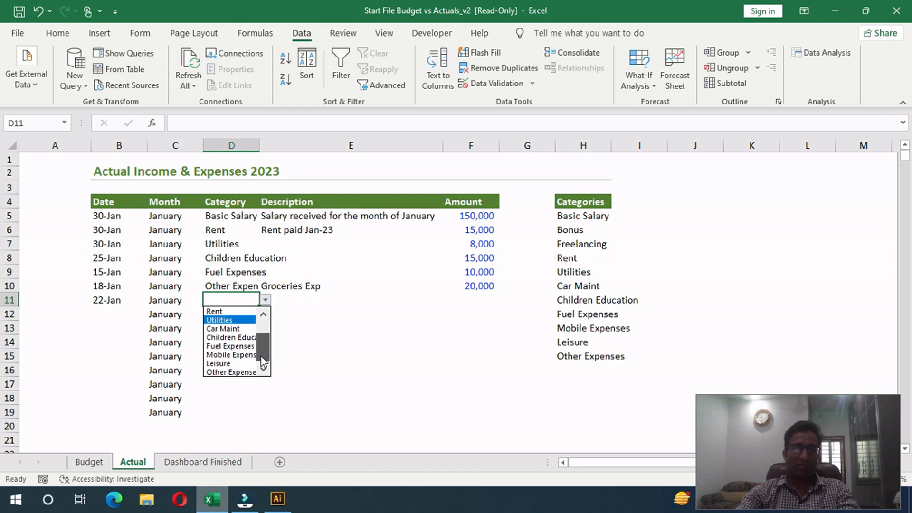
click(239, 362)
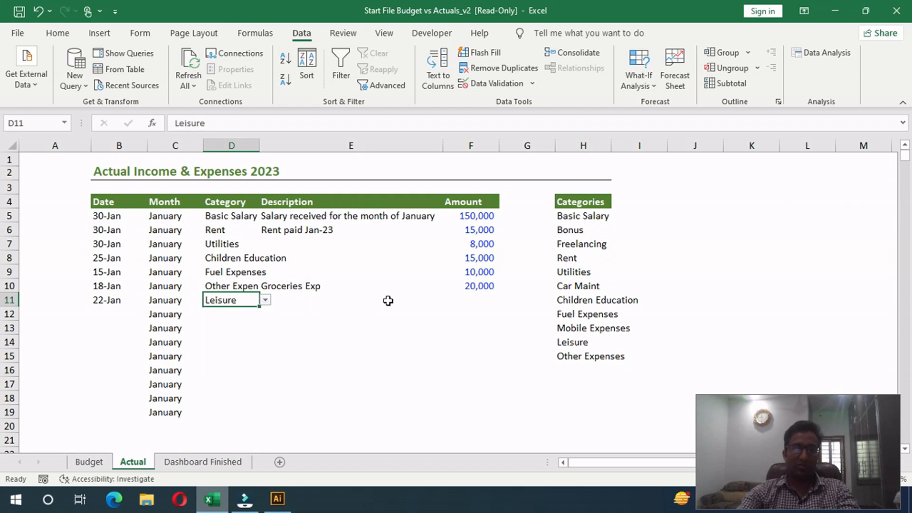
click(487, 301)
text(1)
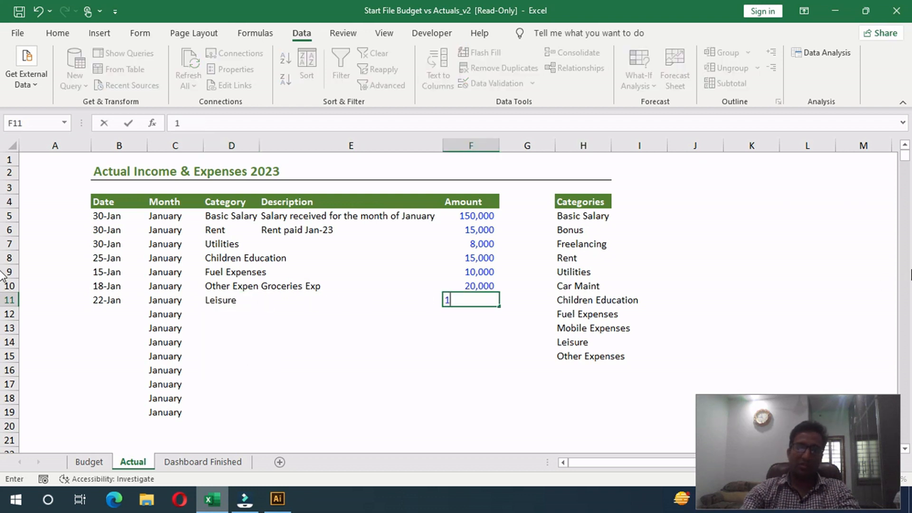
text(0,0000)
key(Return)
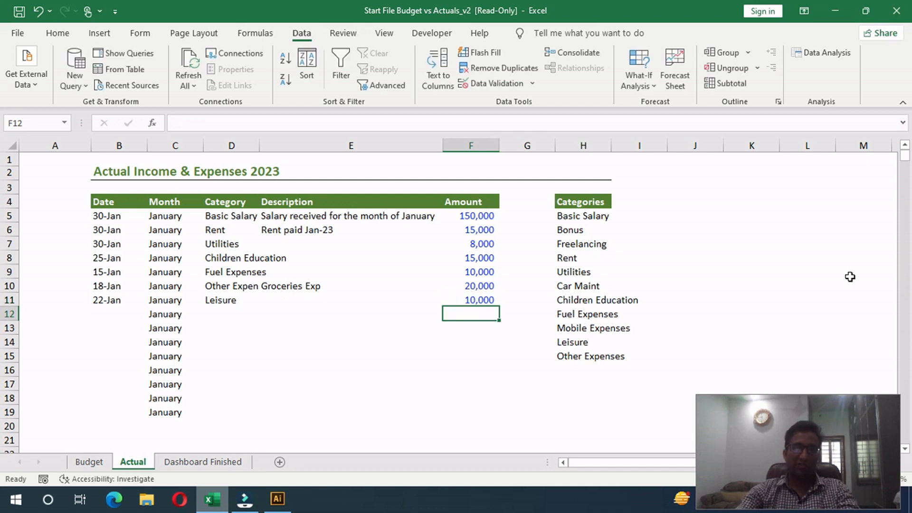
Copy the January dates in B5:B11 into the empty date cells starting at B12
click(128, 313)
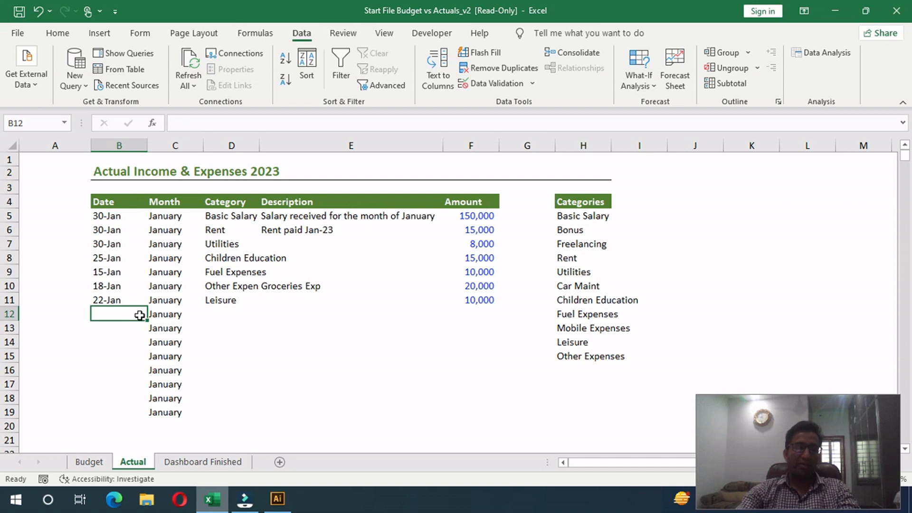
scroll(133, 282, down, 1)
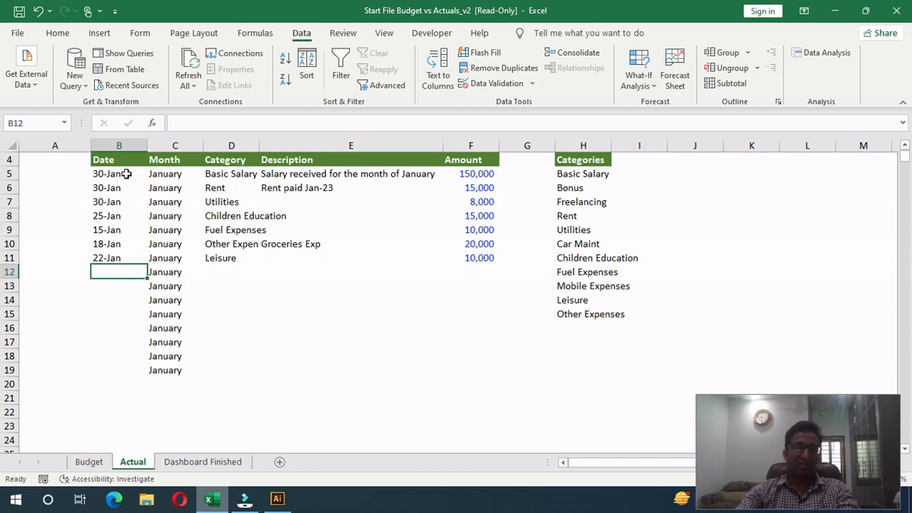
drag(125, 173, 117, 258)
key(ctrl+c)
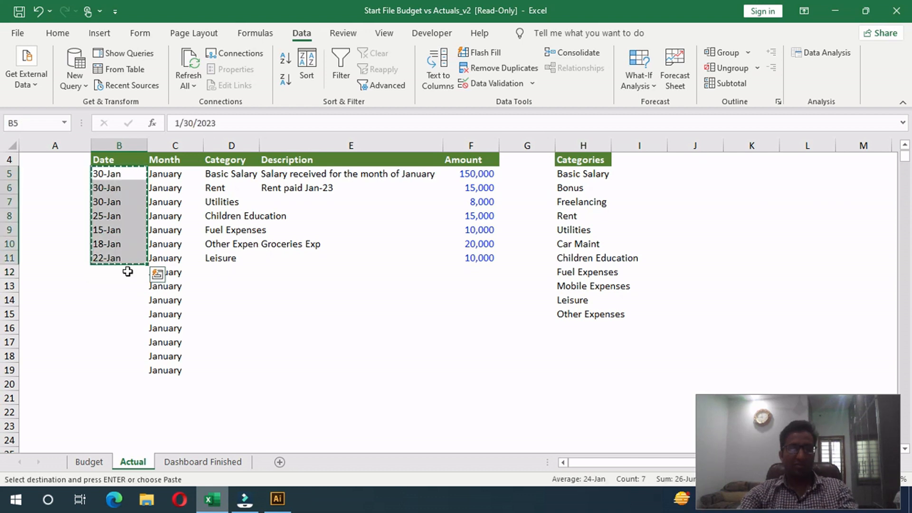
click(128, 271)
key(ctrl+v)
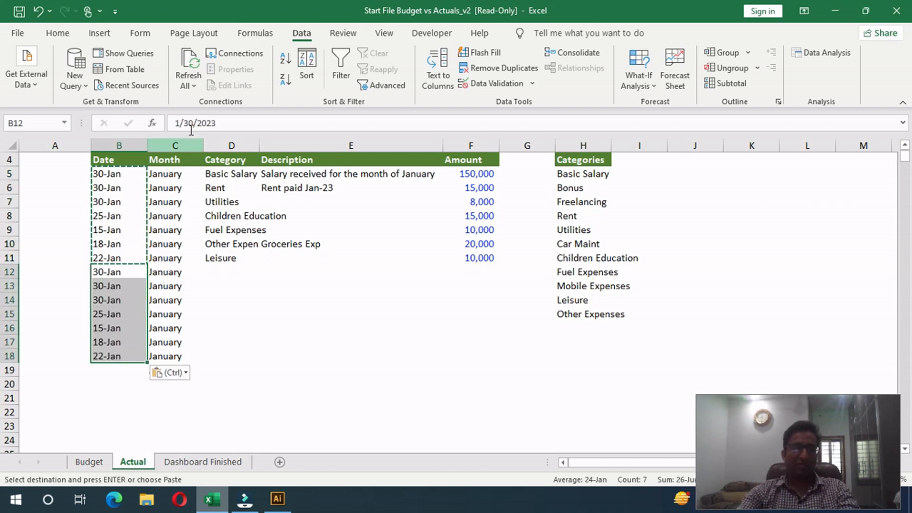
Change the month of the copied date in B12 to February, entering 2/30/2023
click(177, 124)
key(BackSpace)
text(2)
key(Return)
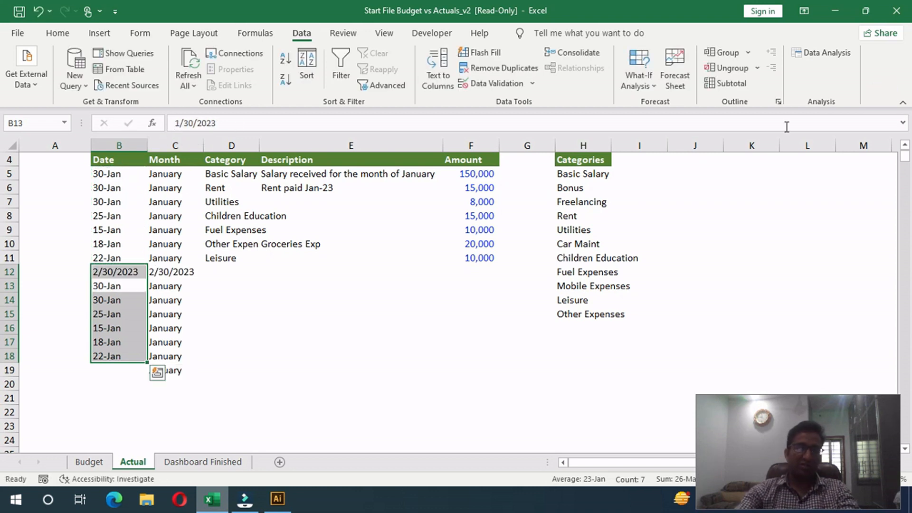
Change the copied date in B13 to 2/28/2023
click(115, 286)
click(179, 123)
key(BackSpace)
text(2)
key(Right)
key(Right)
key(Right)
key(BackSpace)
key(BackSpace)
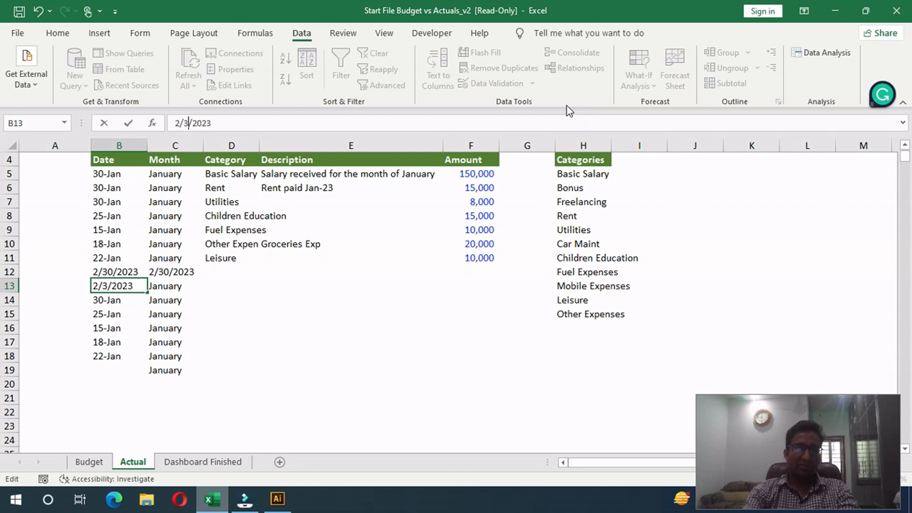
text(28)
key(Return)
Correct the invalid date in B12 to 2/28/2023
click(120, 281)
click(119, 272)
click(195, 122)
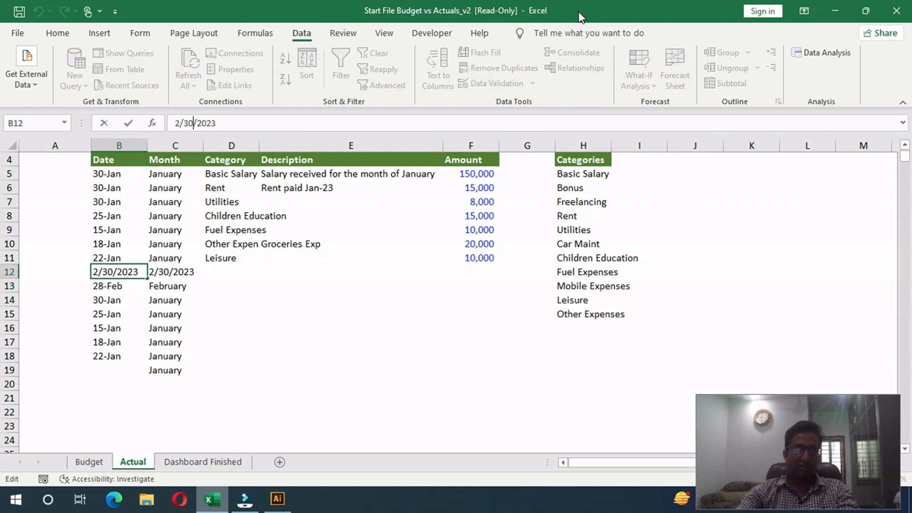
key(BackSpace)
key(BackSpace)
text(28)
key(Return)
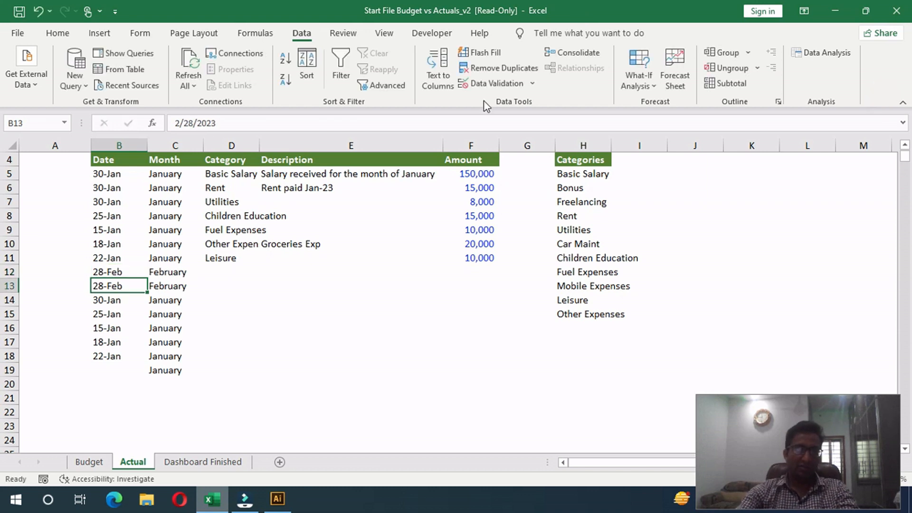
Change the day of the copied date in B14 to 28, keeping January as its month
click(126, 298)
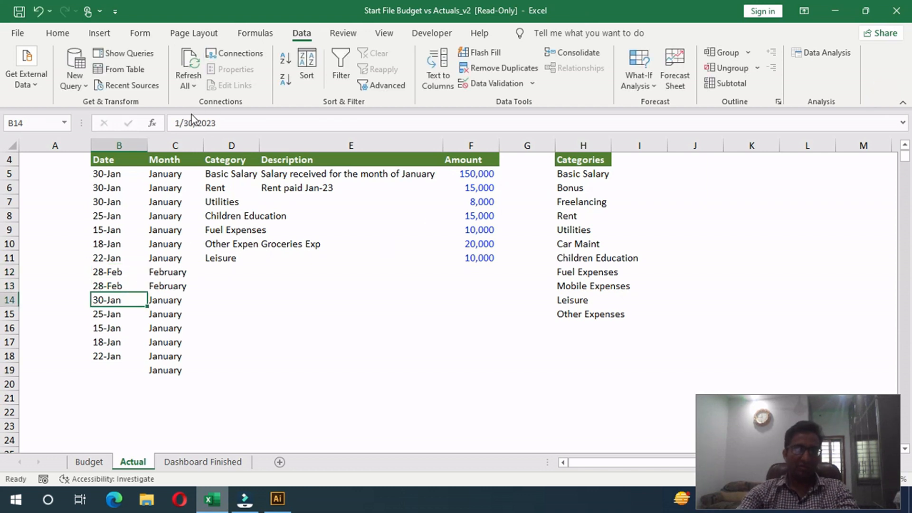
click(181, 123)
key(BackSpace)
key(BackSpace)
text(28)
key(Return)
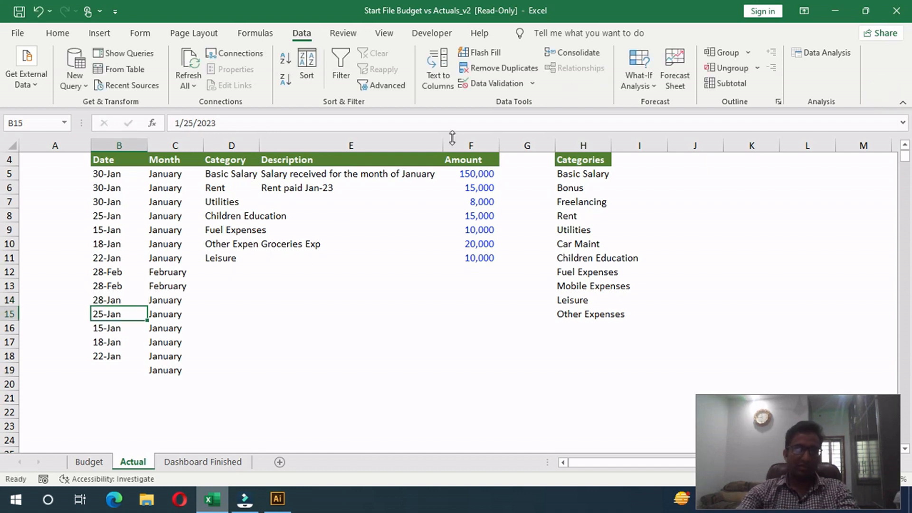
Change the copied date in B15 to 2/25/2023
click(180, 123)
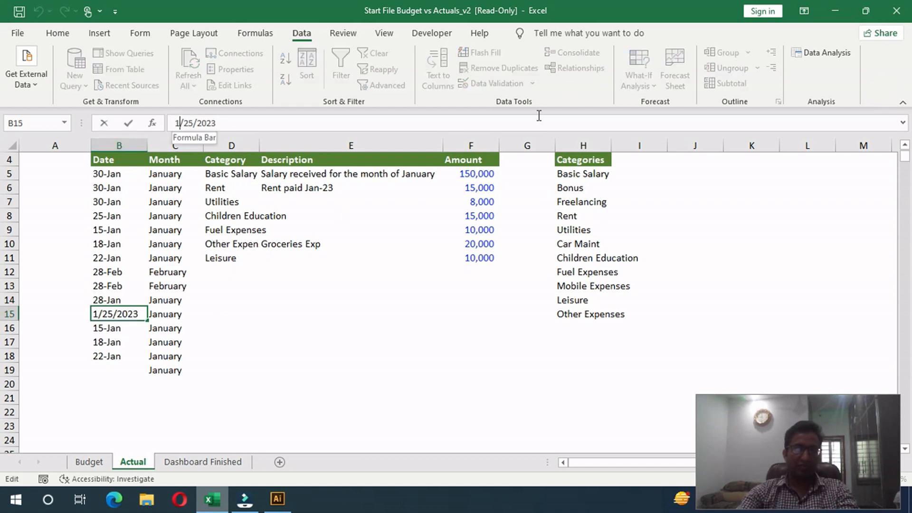
key(BackSpace)
text(2)
key(Return)
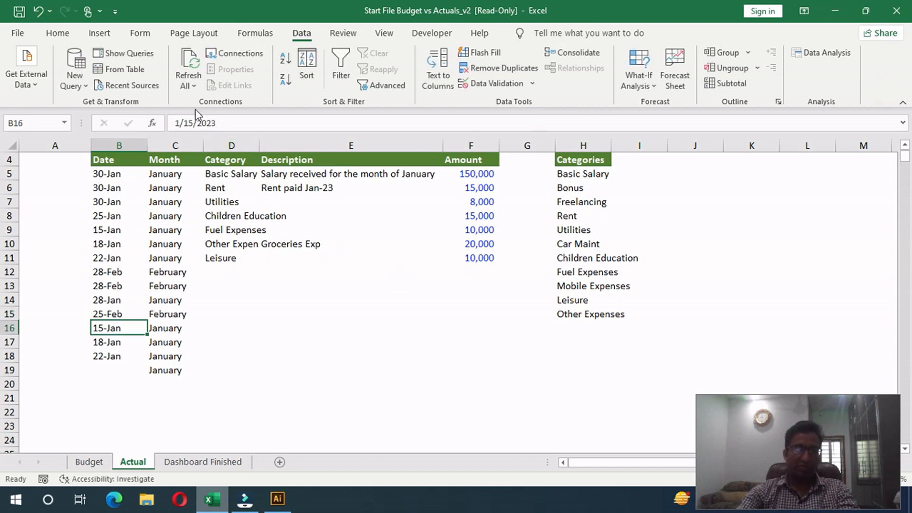
Correct the month in B14 so that its date is 2/28/2023
click(114, 299)
click(181, 123)
key(BackSpace)
text(28/2023)
key(Return)
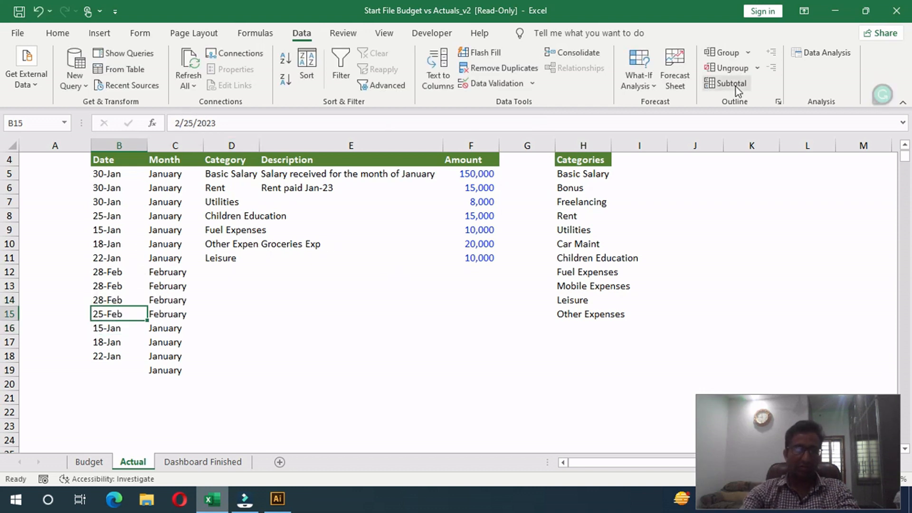
Change the copied dates in B16 and B17 to 2/15/2023 and 2/18/2023
click(117, 326)
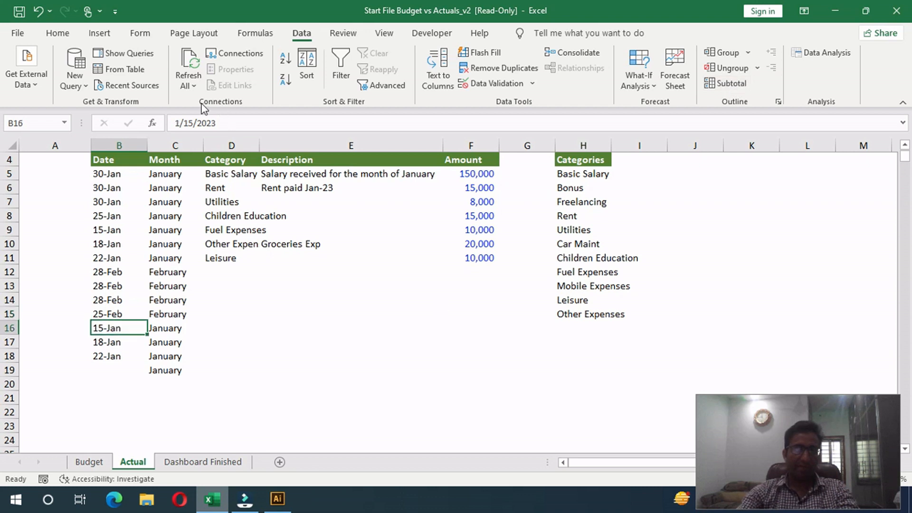
click(186, 123)
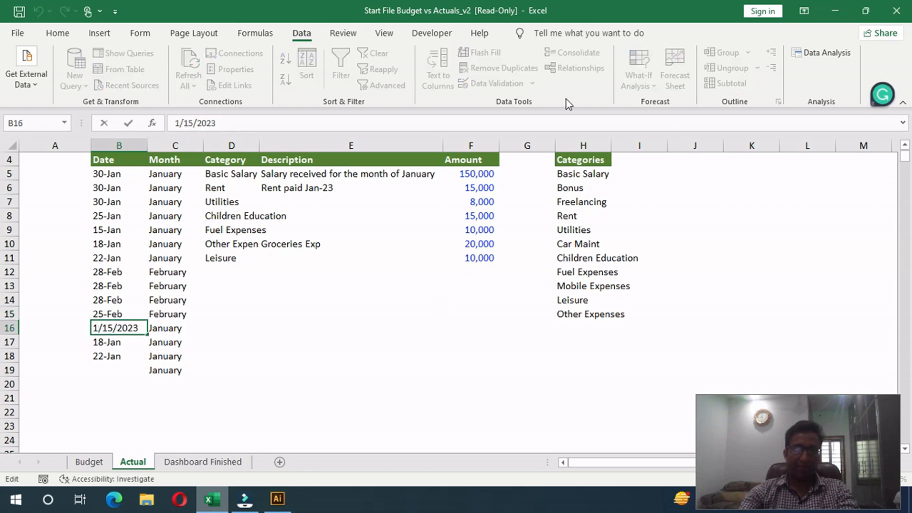
key(BackSpace)
text(2)
key(Return)
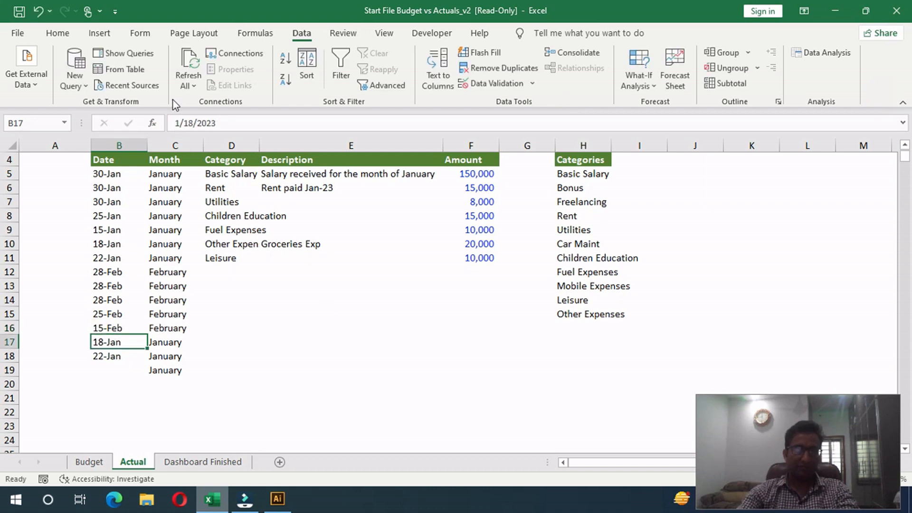
click(178, 123)
key(BackSpace)
text(2/18/2023)
key(Return)
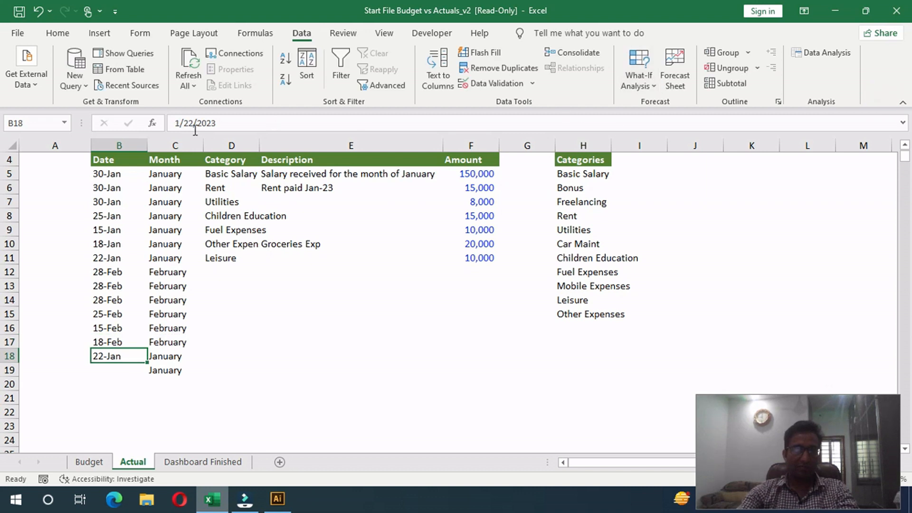
Change the copied date in B18 to 2/22/2023
click(178, 123)
key(BackSpace)
text(2)
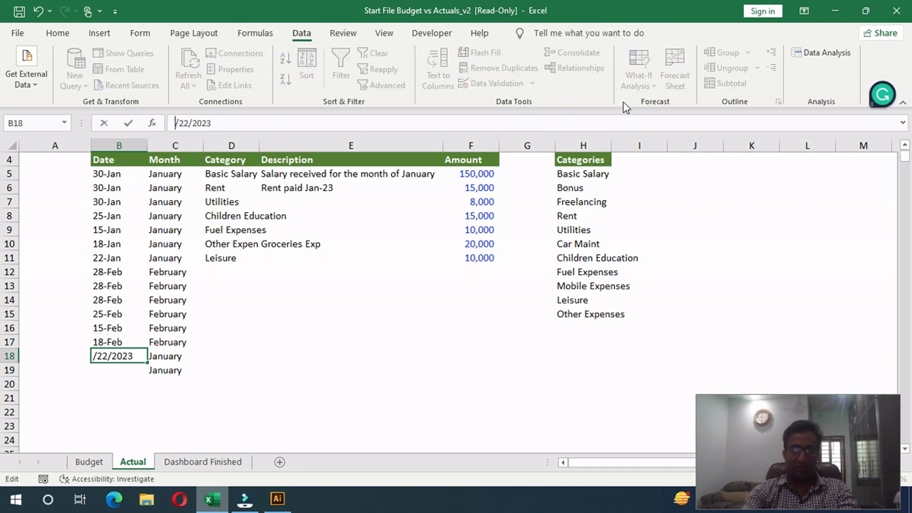
key(Return)
Copy the January categories in D5:D11 to the February rows, D12:D18
drag(238, 173, 234, 259)
key(ctrl+c)
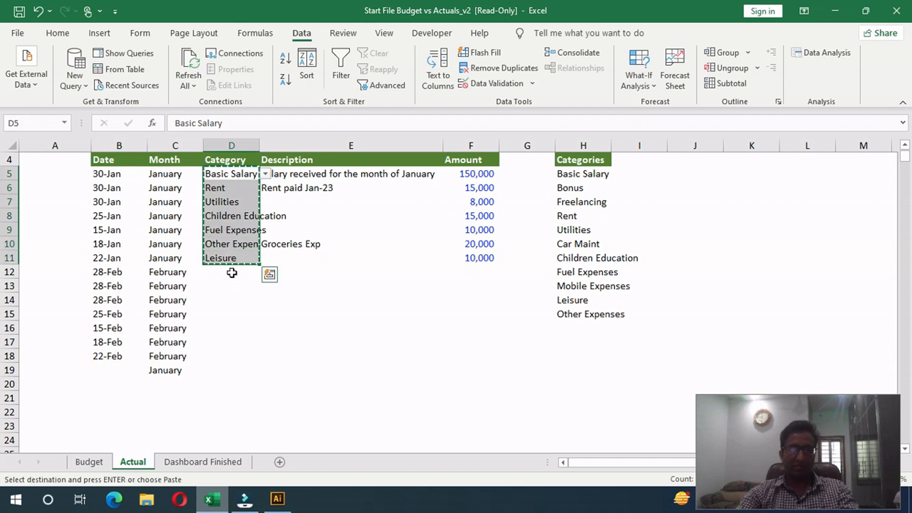
click(232, 273)
key(ctrl+v)
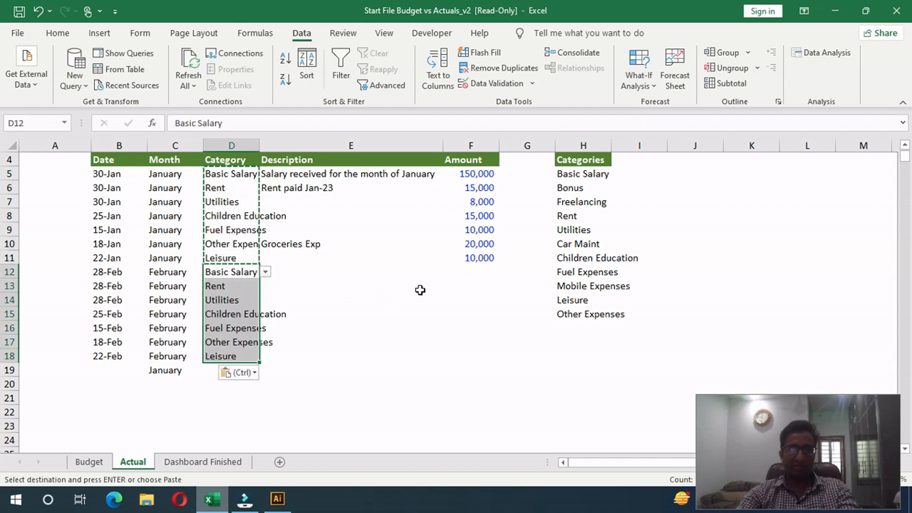
Enter the February amounts in F12:F14: 160,000 for Basic Salary, 20,000 for Rent and 20,000 for Utilities
click(479, 267)
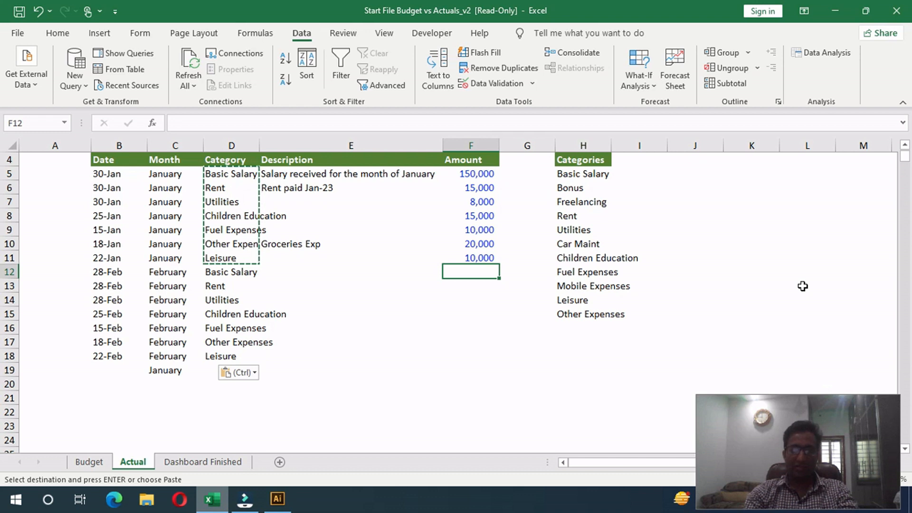
text(160,000)
key(Return)
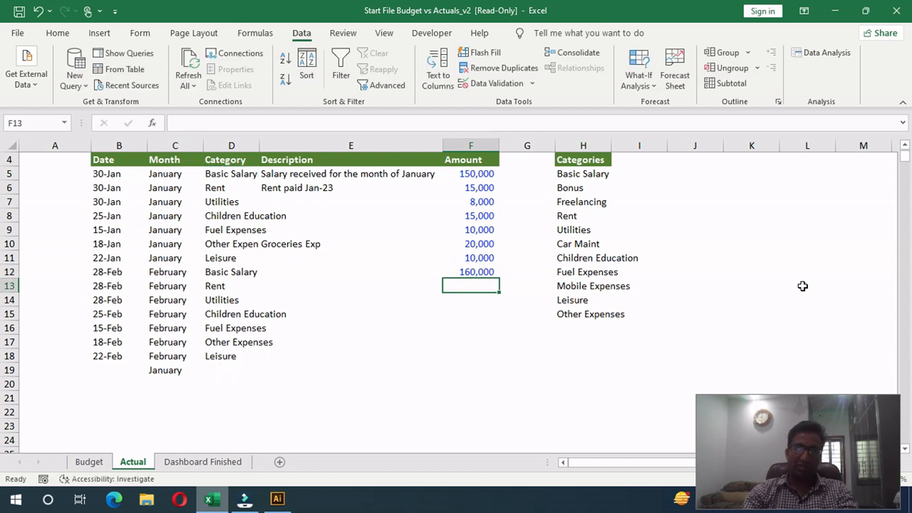
text(20000)
key(Return)
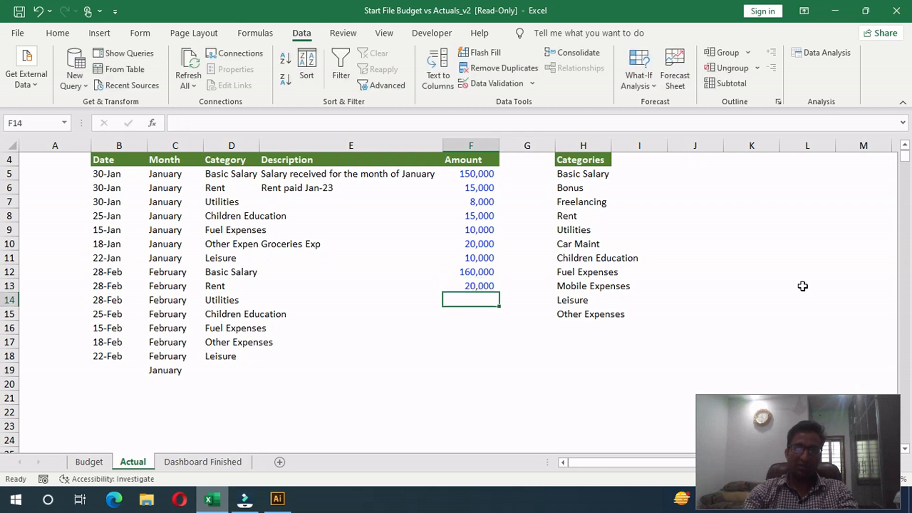
text(2)
text(0,000)
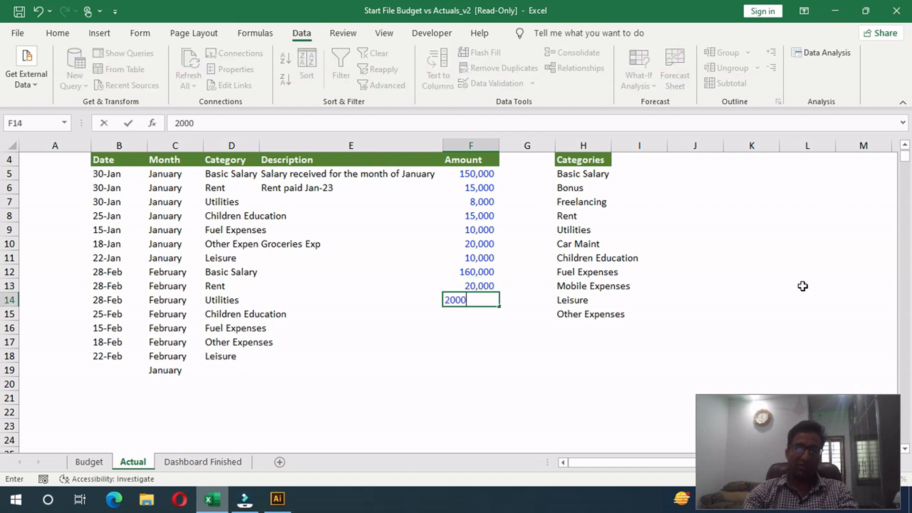
key(Return)
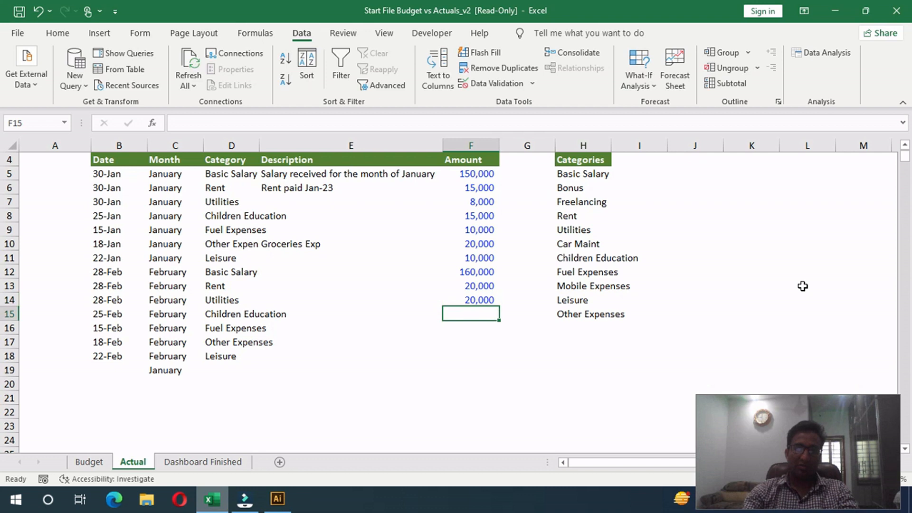
Enter the remaining February amounts in F15:F18: Children Education 25,000, Fuel Expenses 15,000, Other Expenses 20,000 and Leisure 15,000
text(25000)
key(Return)
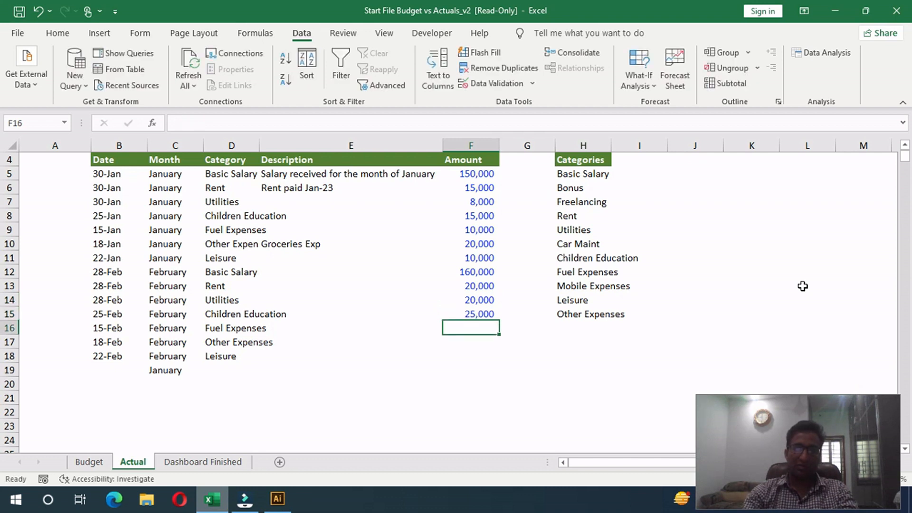
text(15000)
key(Return)
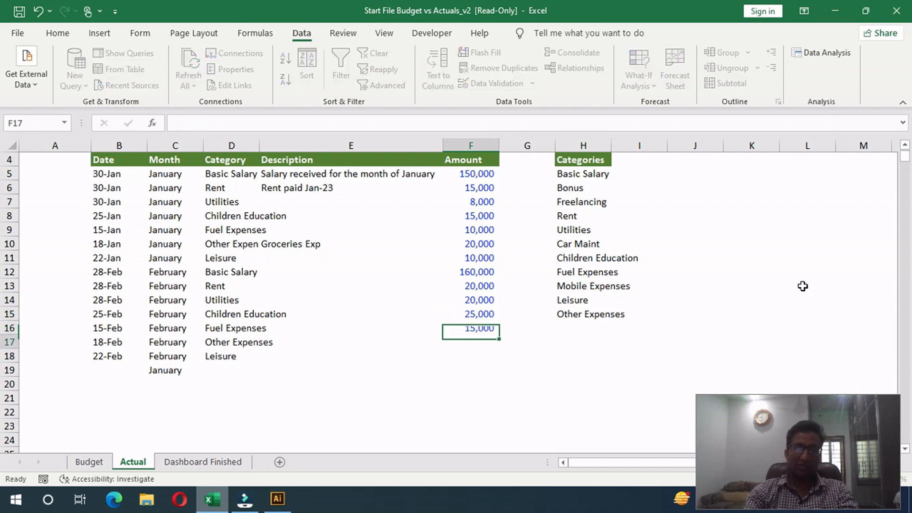
text(20000)
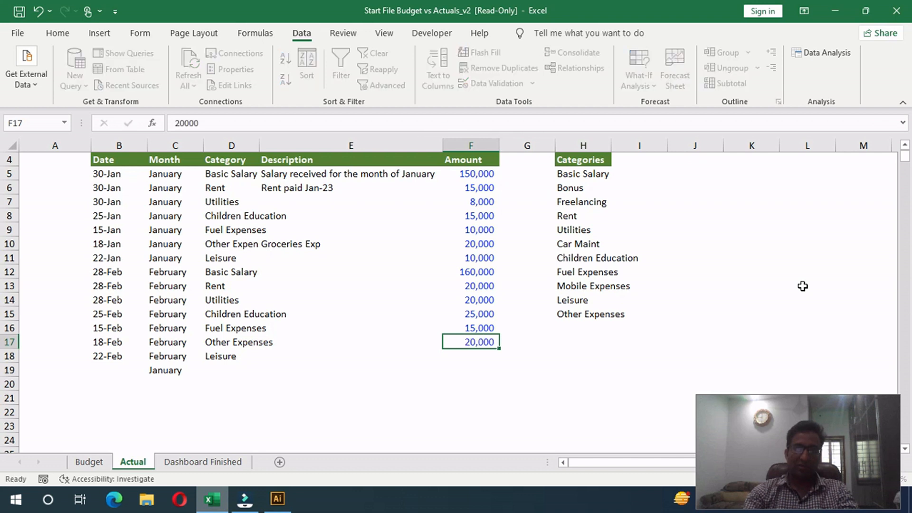
key(Return)
text(15000)
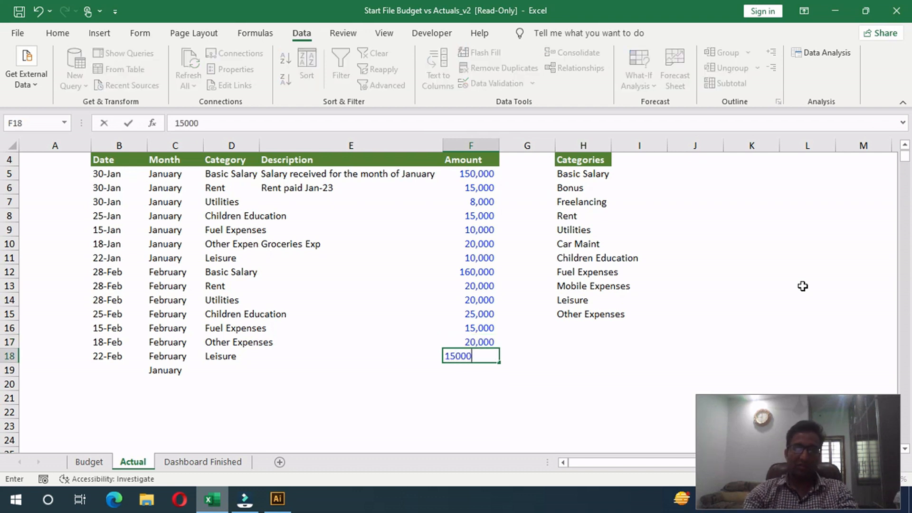
key(Return)
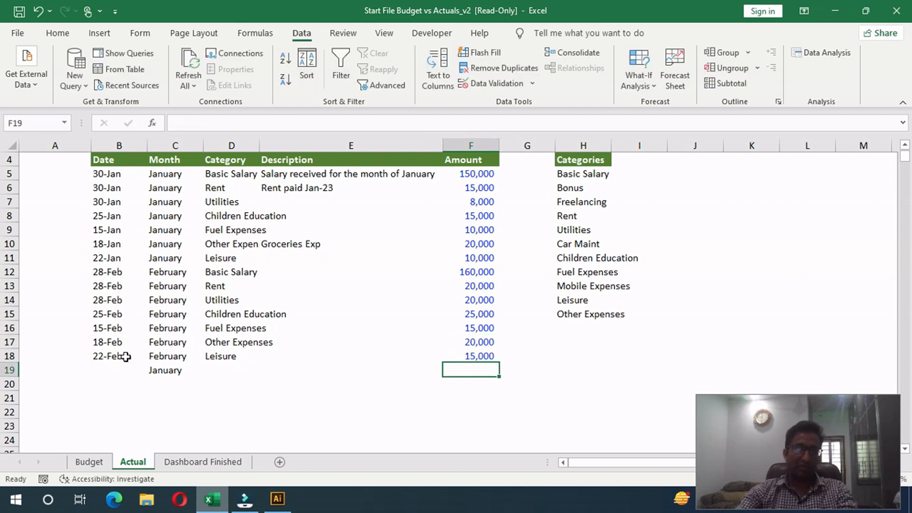
drag(780, 400, 777, 318)
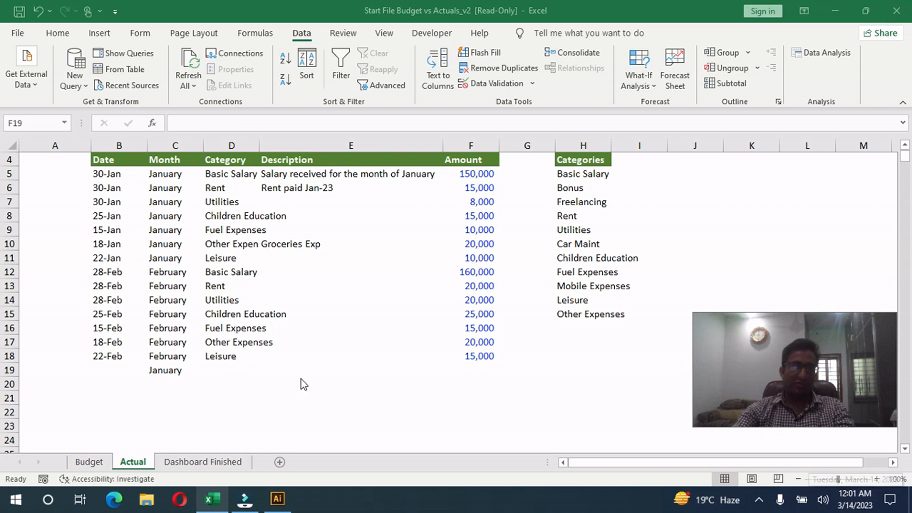
scroll(301, 379, down, 1)
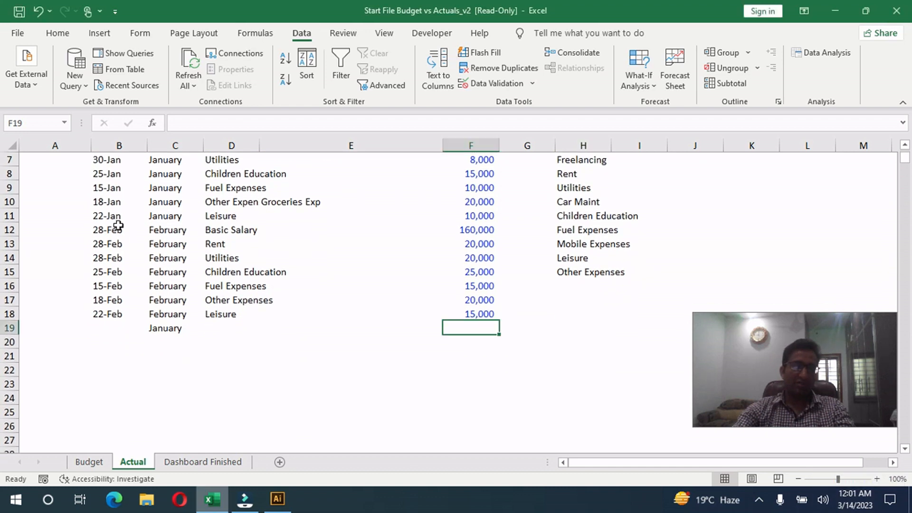
drag(118, 229, 118, 246)
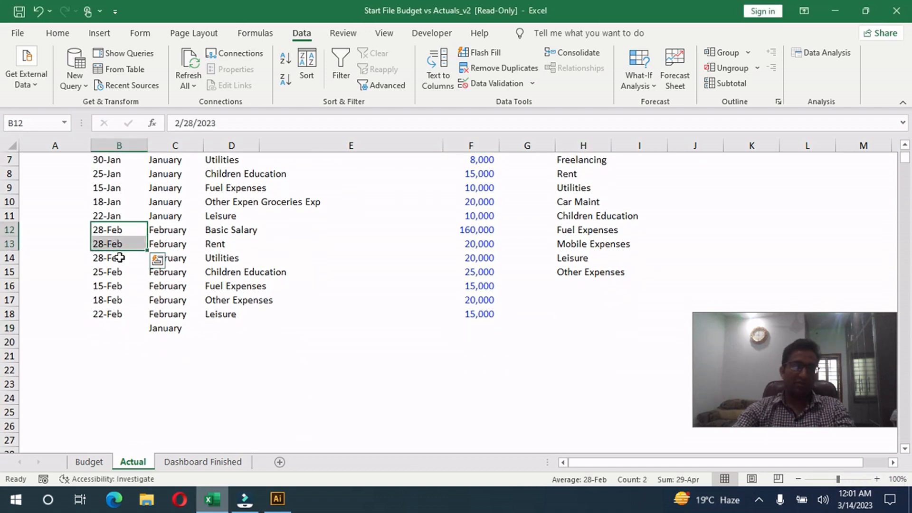
click(118, 314)
click(121, 286)
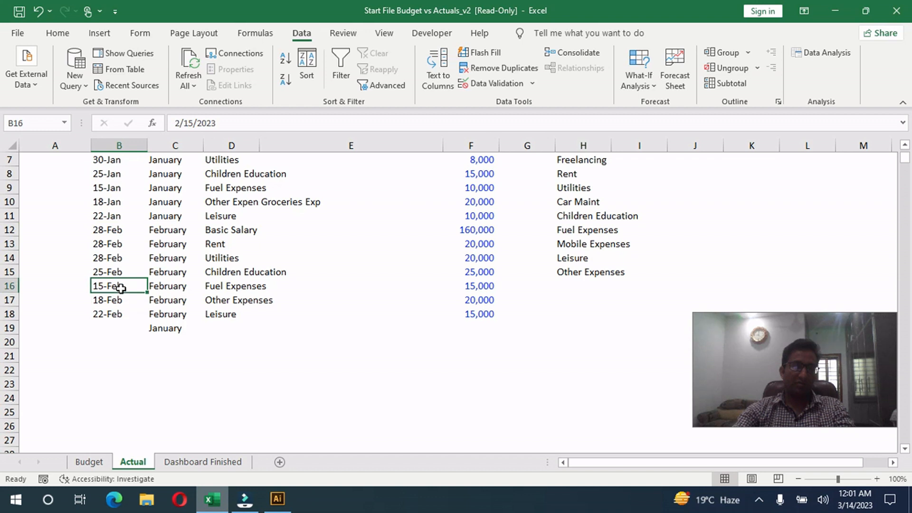
Record a March entry in row 19 with date 3/5, category Children Education and amount 20,000
click(111, 327)
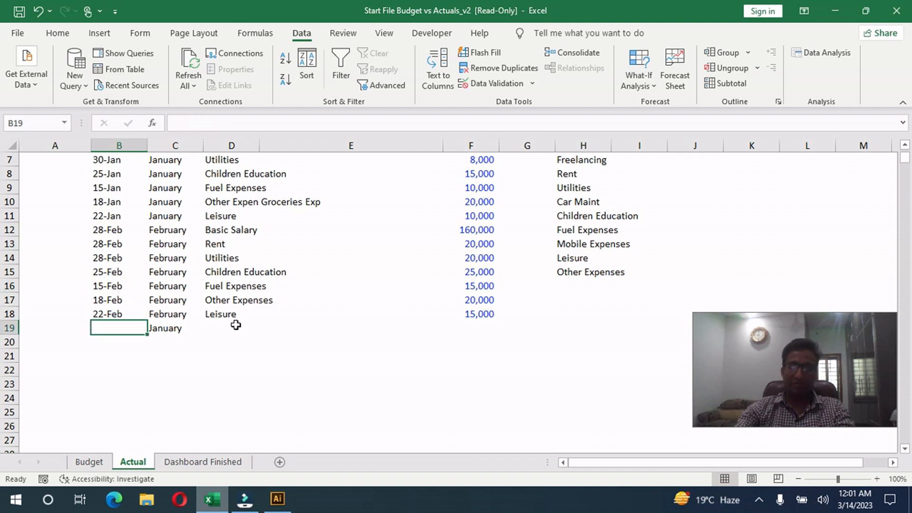
text(3/5)
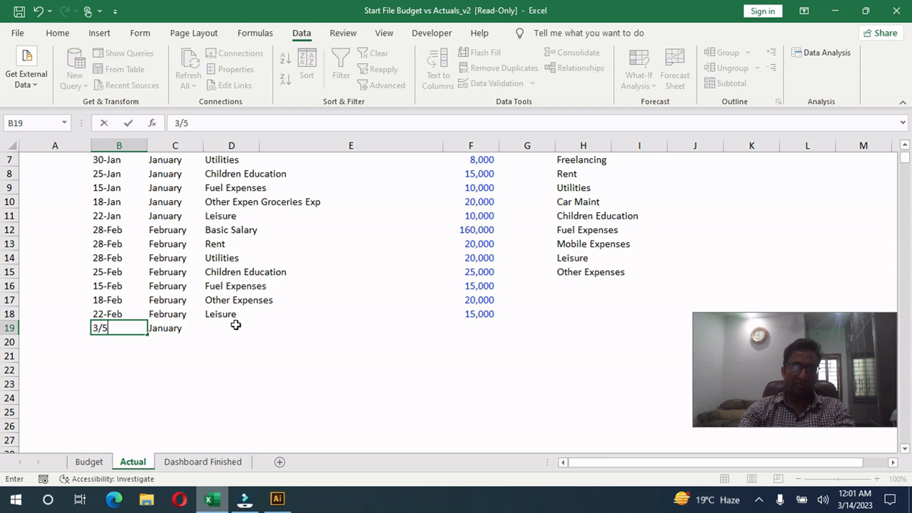
key(Tab)
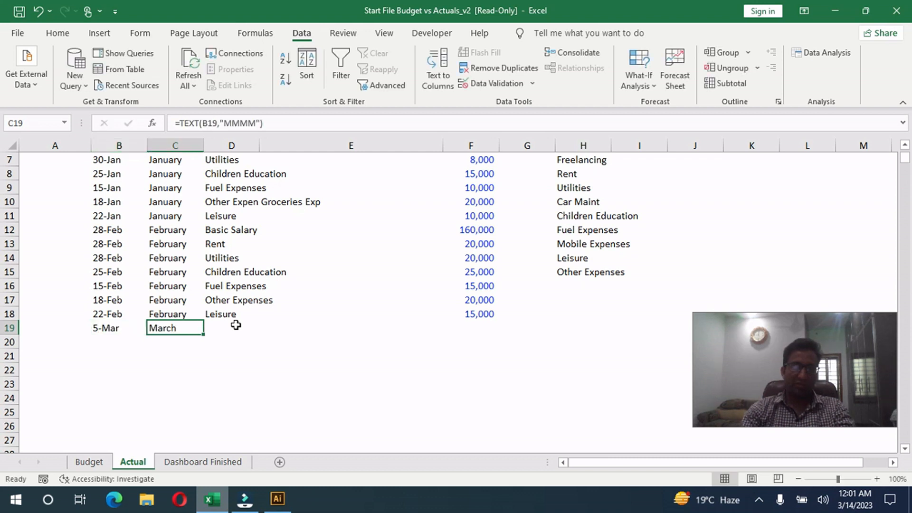
key(Tab)
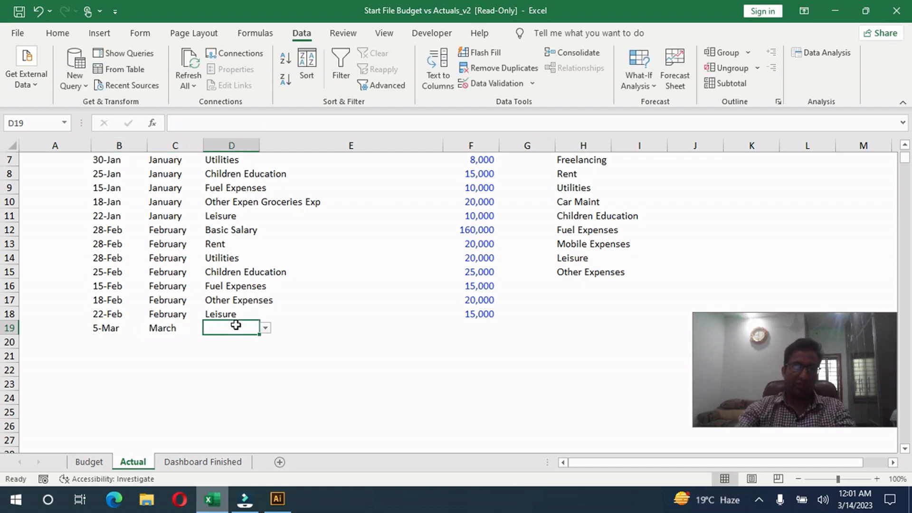
click(265, 328)
click(228, 391)
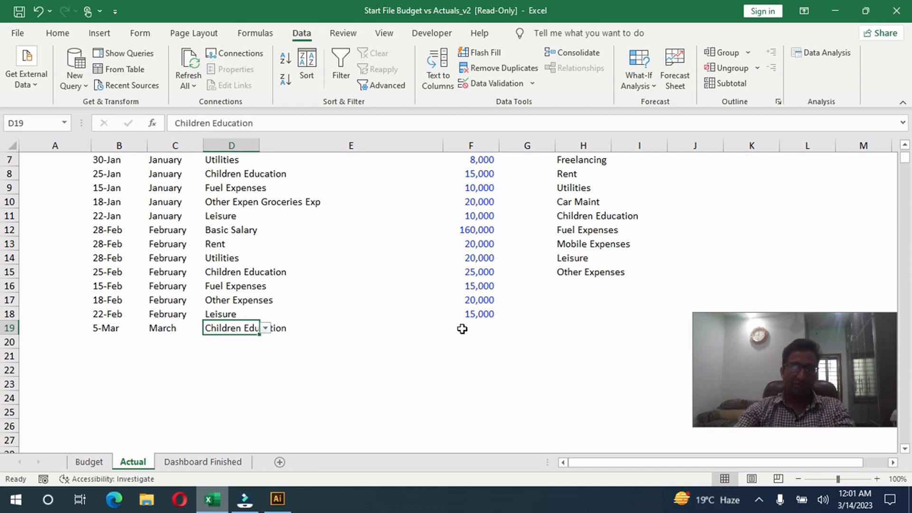
click(468, 329)
text(20,000)
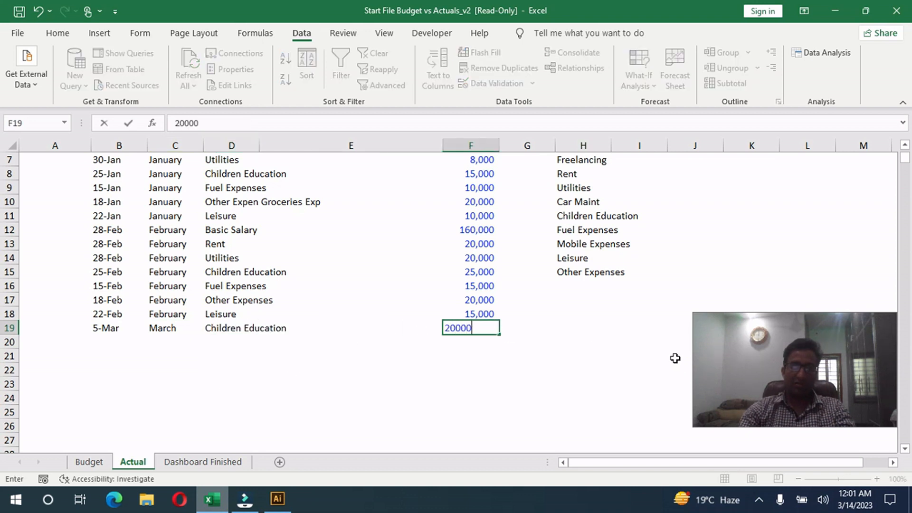
key(Return)
Record a March entry in row 20 with date 3/10, category Rent and amount 20,000
click(118, 338)
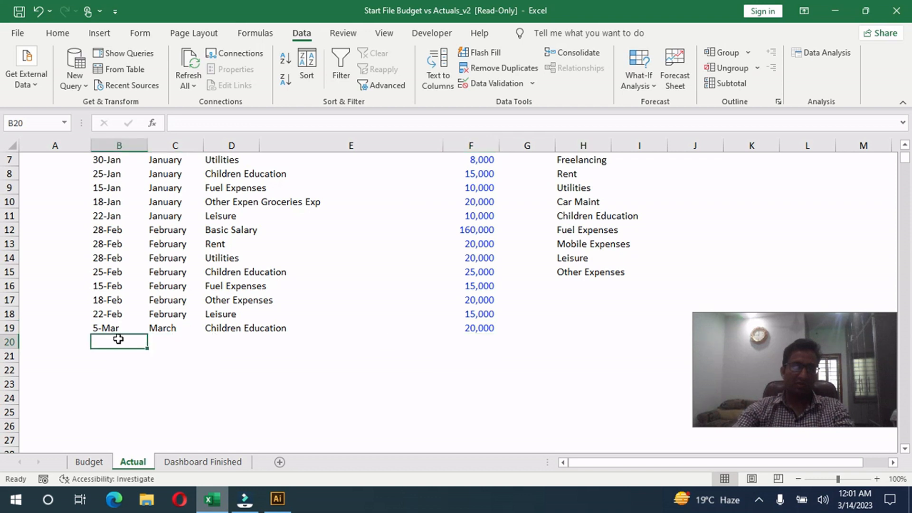
text(3/1)
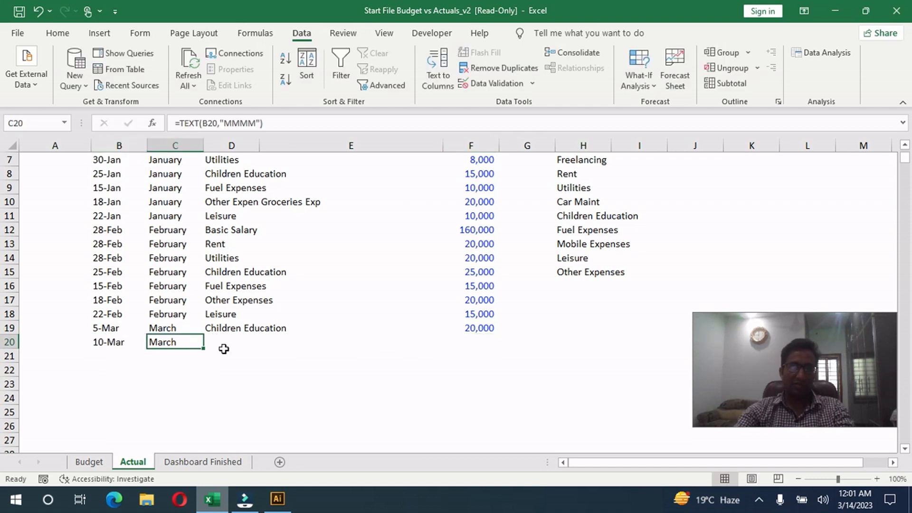
click(240, 354)
click(250, 332)
click(254, 340)
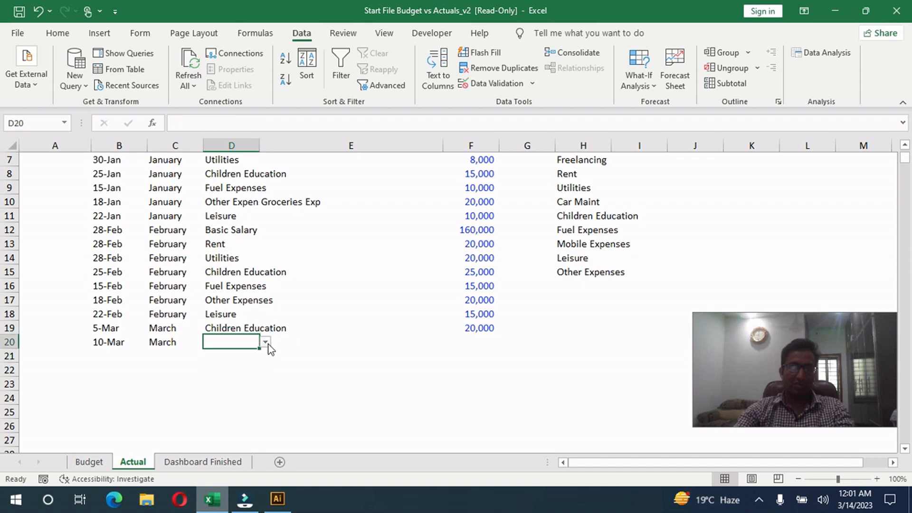
click(265, 342)
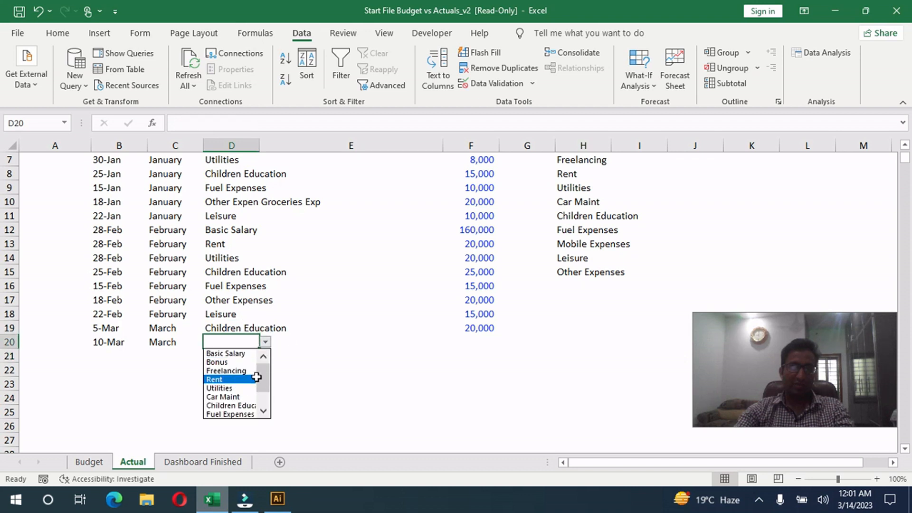
click(236, 379)
click(475, 334)
key(Down)
text(20,000)
key(Return)
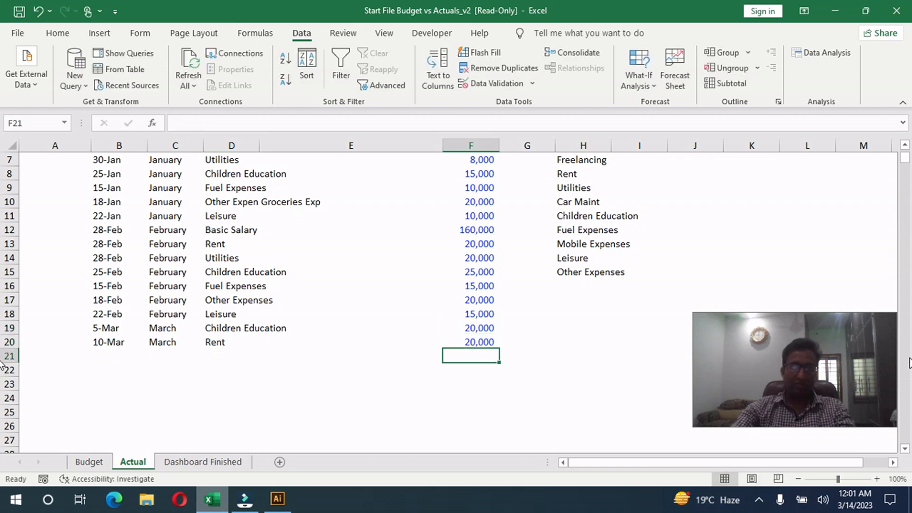
Enter 3/10 as the date of the next March entry in B21
click(117, 356)
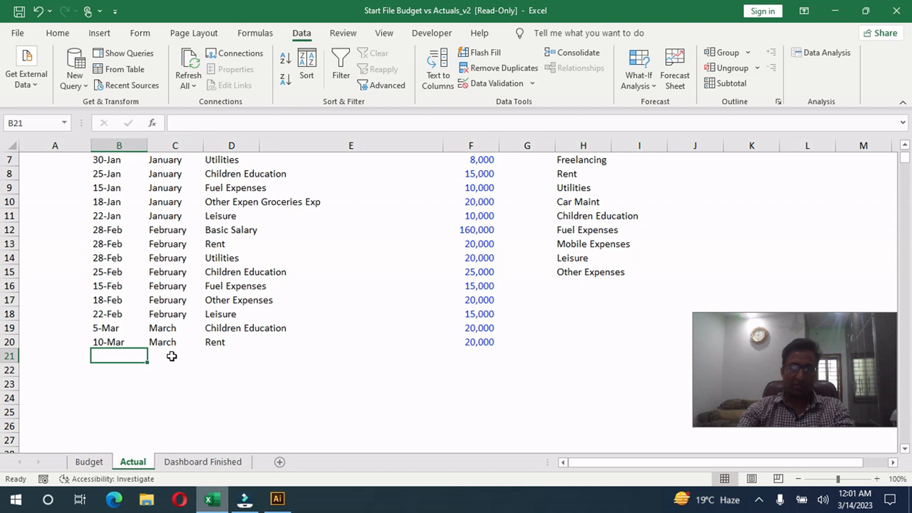
text(10)
key(BackSpace)
key(BackSpace)
text(3/10)
key(Tab)
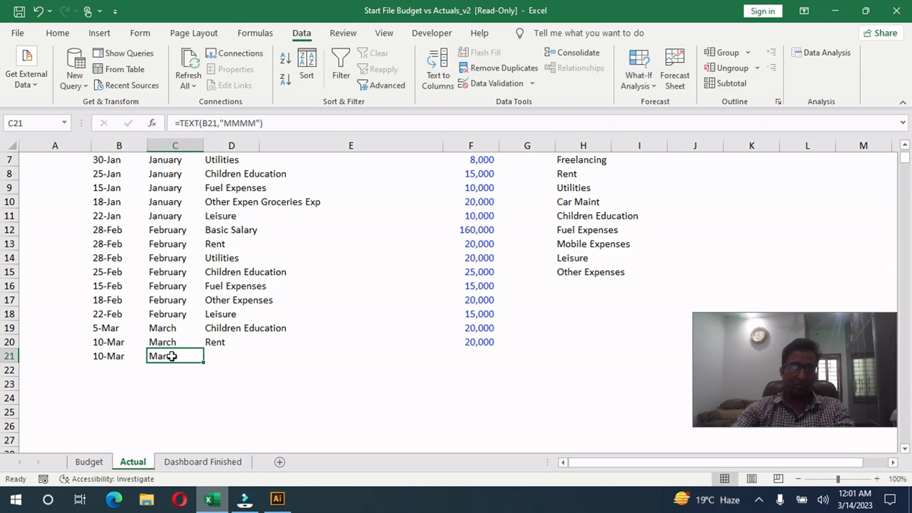
Complete the entry in row 21 with the category Freelancing and an amount of 8,000
key(Tab)
click(267, 357)
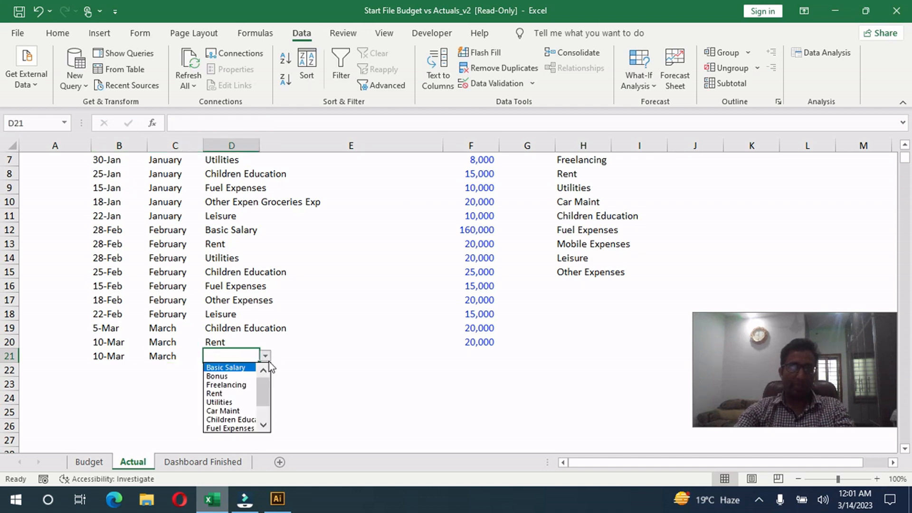
click(246, 385)
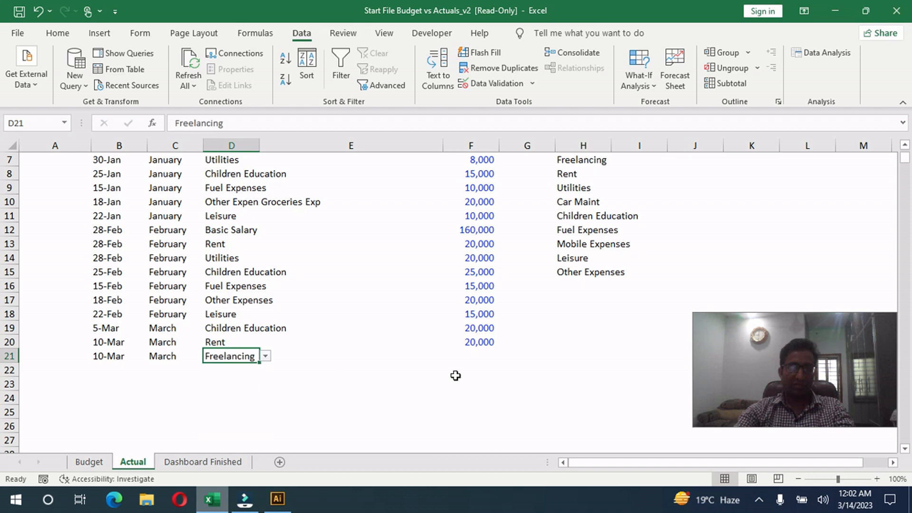
click(480, 355)
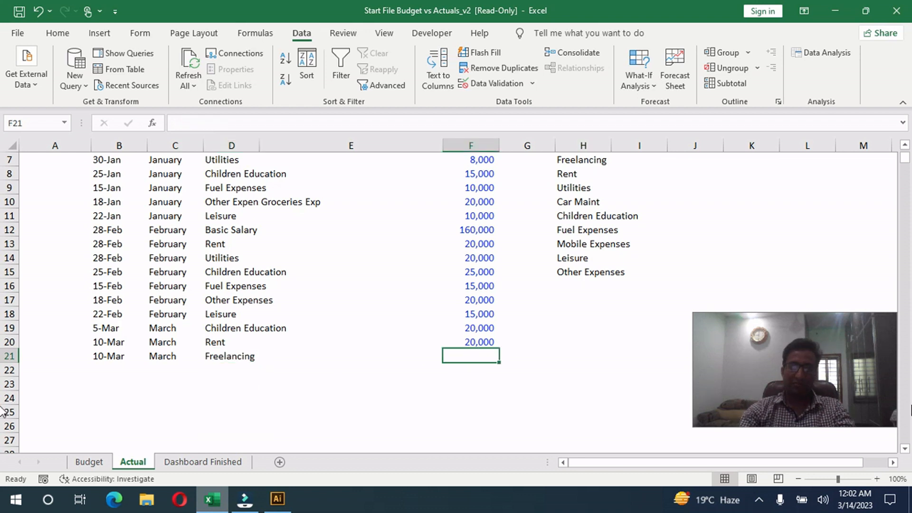
text(80000)
key(BackSpace)
key(Return)
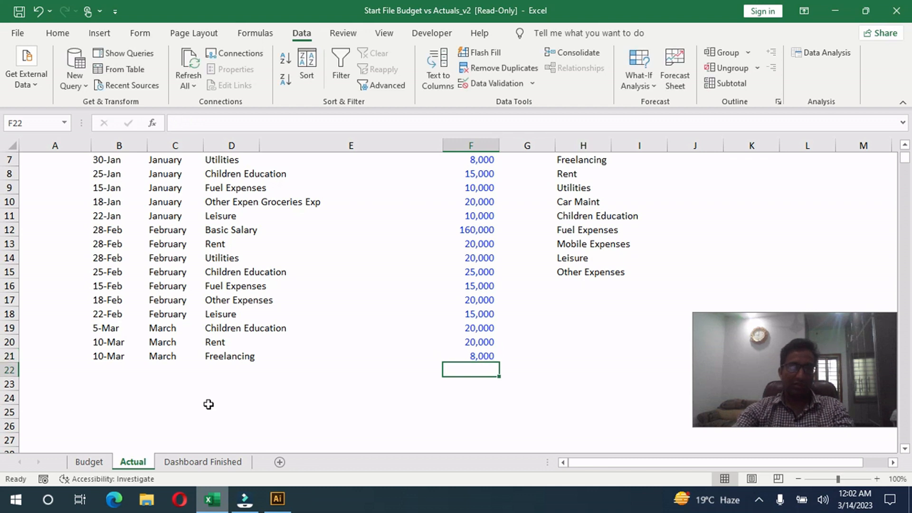
click(142, 368)
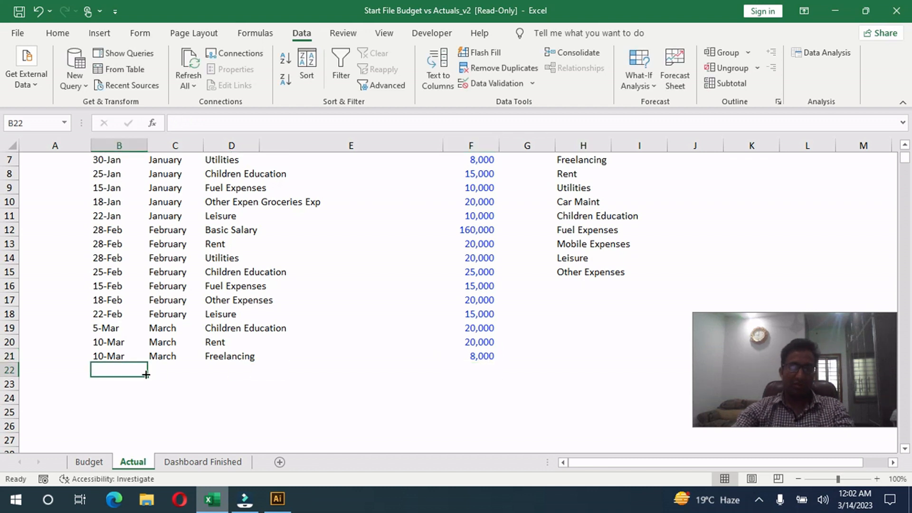
Record a March entry in row 22 with date 3/14, category Fuel Expenses and amount 10,000
text(3/14)
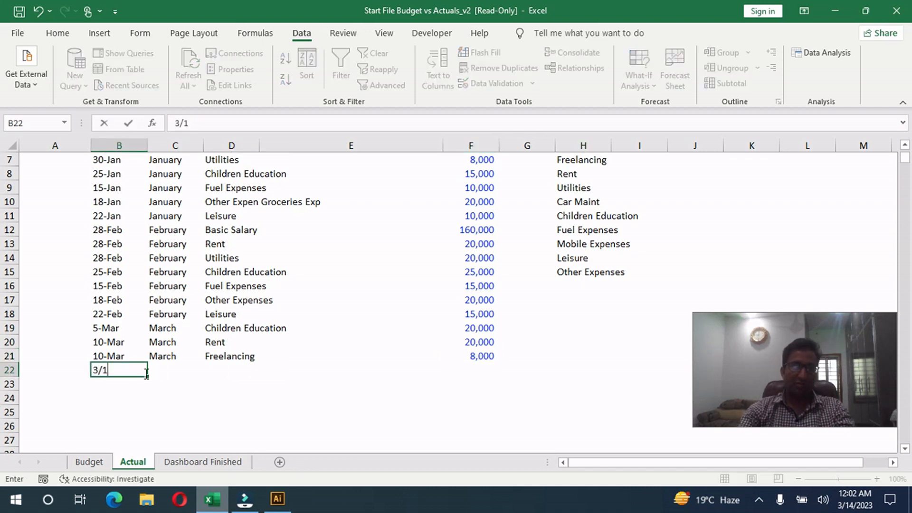
key(Tab)
click(241, 370)
click(265, 372)
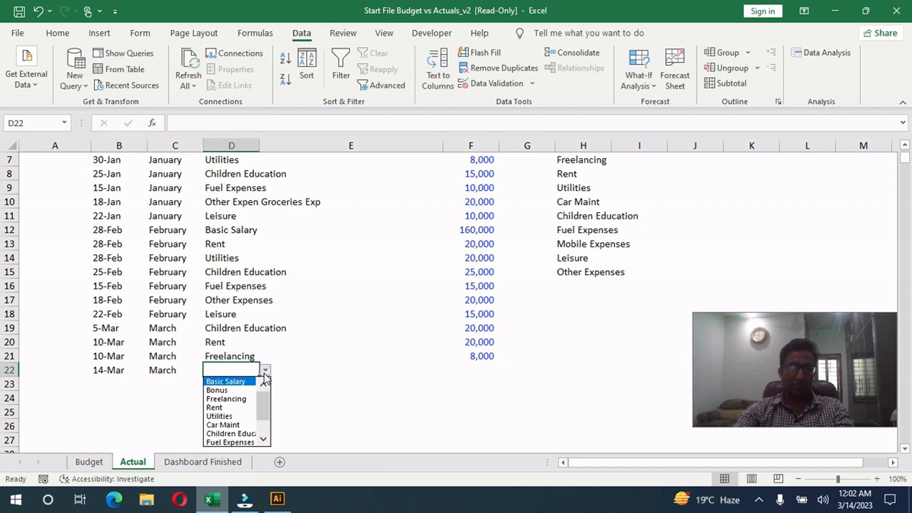
drag(261, 414, 260, 430)
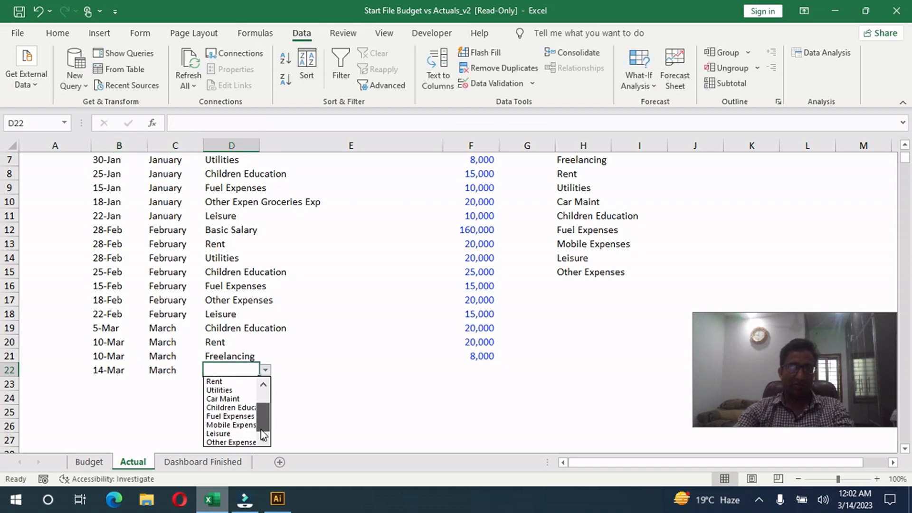
click(230, 416)
click(444, 375)
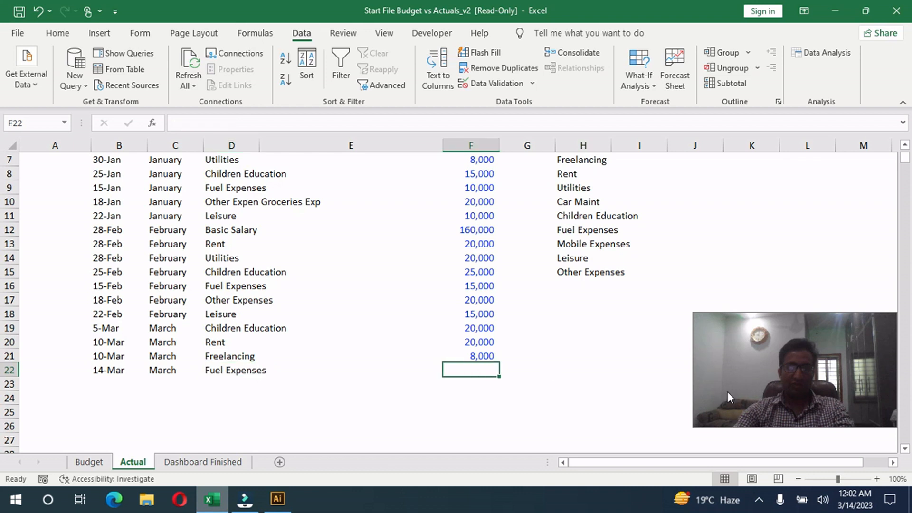
text(10000)
key(Return)
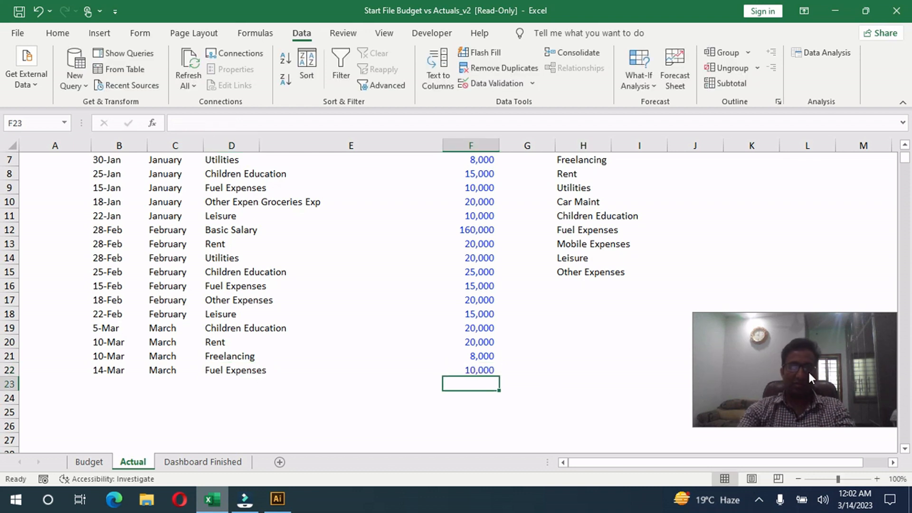
Record a March entry in row 23 with date 3/14, category Mobile Expenses and amount 5,000
click(116, 383)
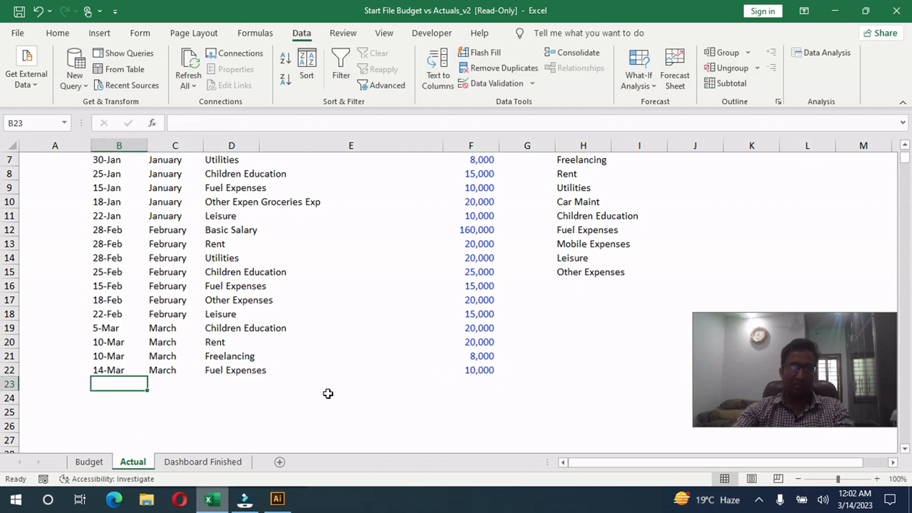
text(3/14)
key(Tab)
click(250, 384)
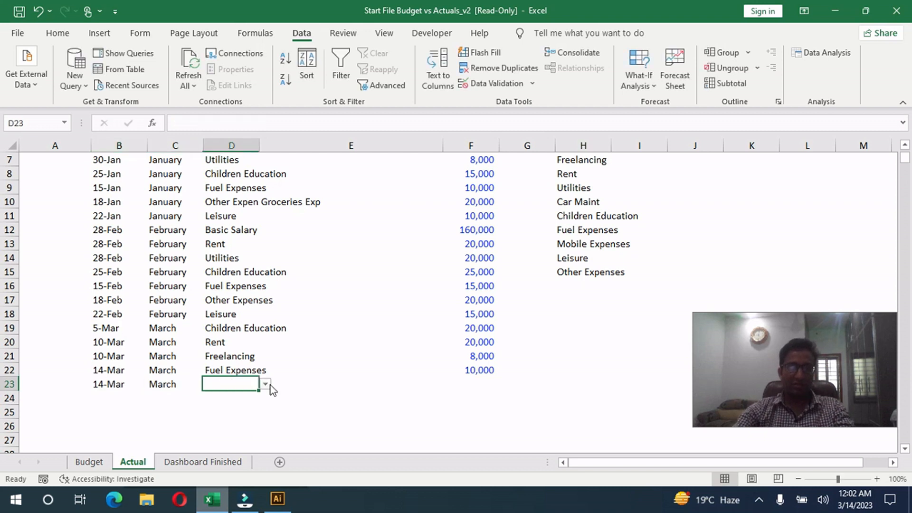
click(265, 384)
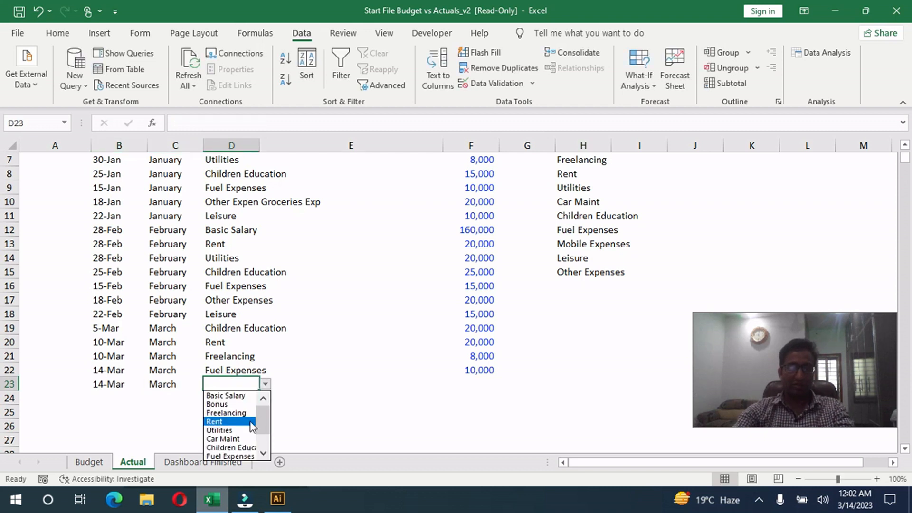
drag(268, 420, 266, 435)
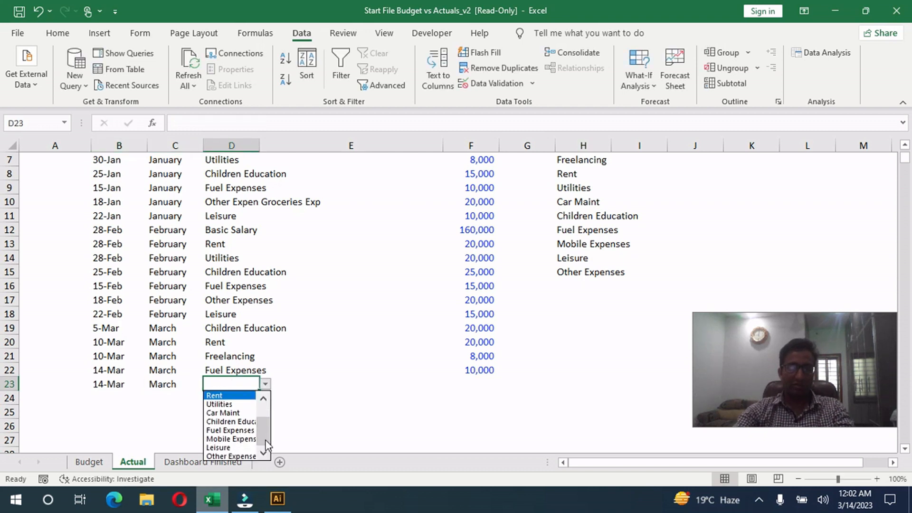
click(230, 439)
click(469, 386)
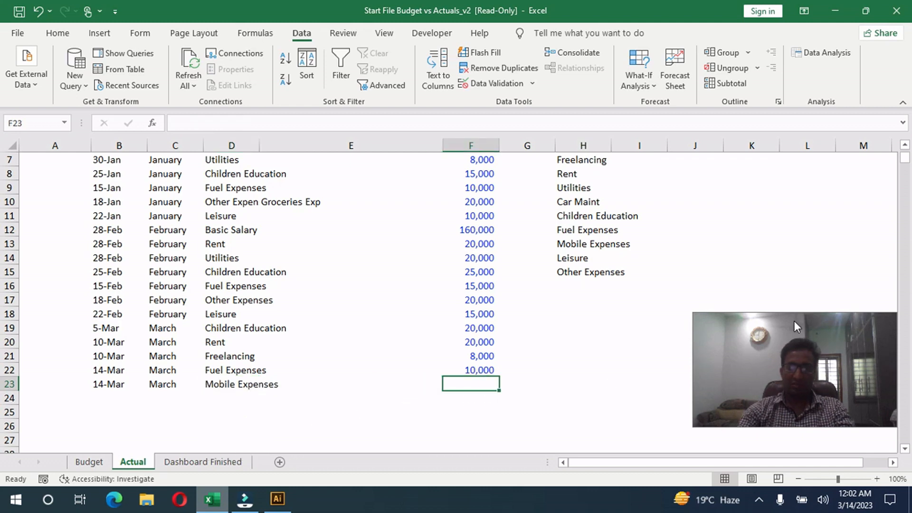
text(5000)
key(Return)
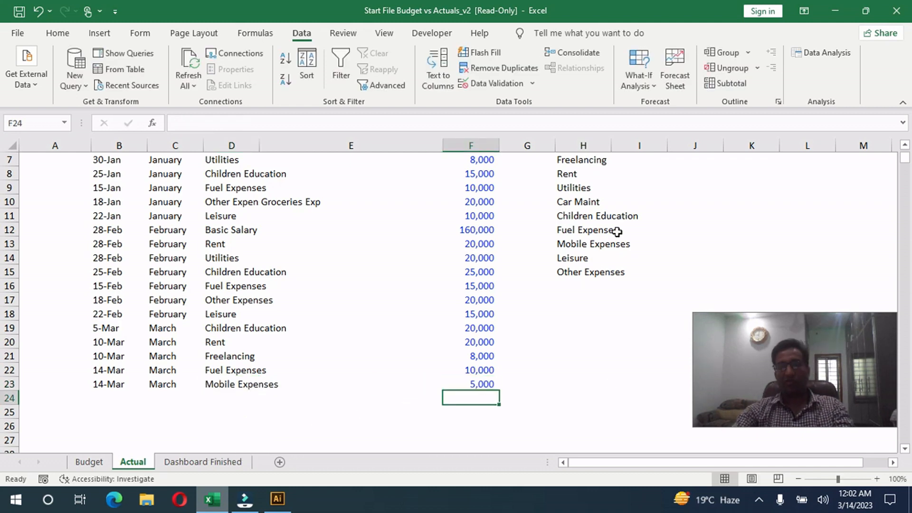
Slightly widen the Budget and Actual columns on the Dashboard Finished sheet
scroll(617, 231, up, 2)
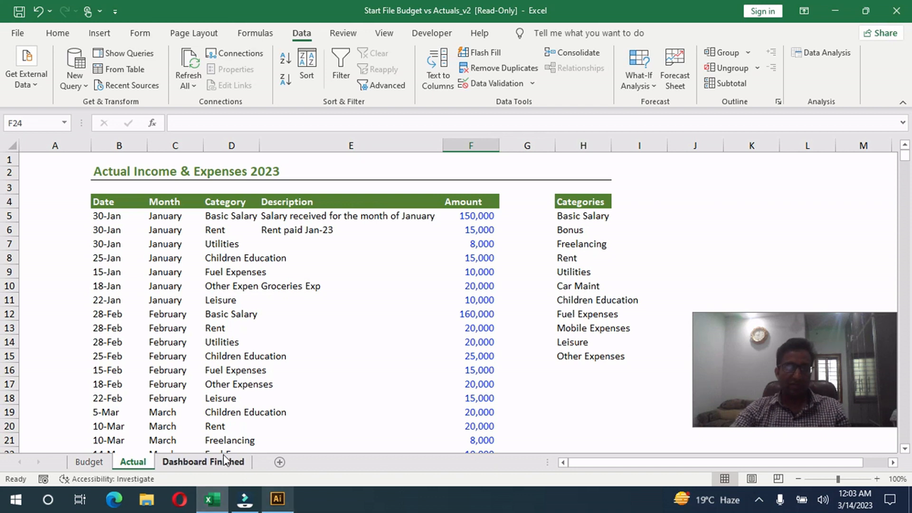
click(137, 206)
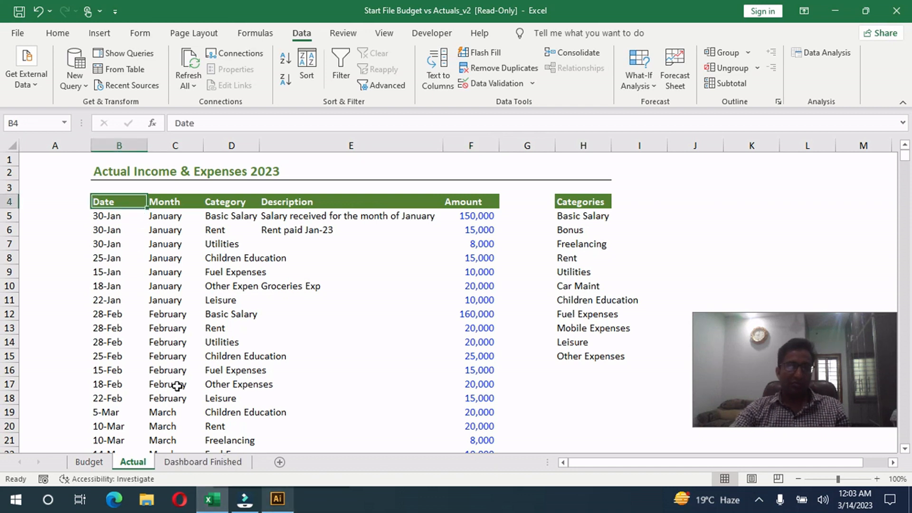
click(222, 463)
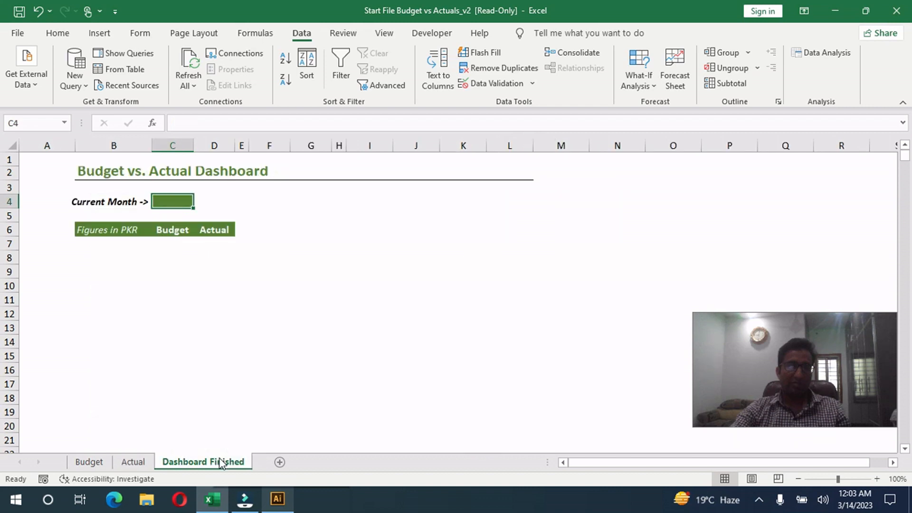
drag(196, 149, 245, 147)
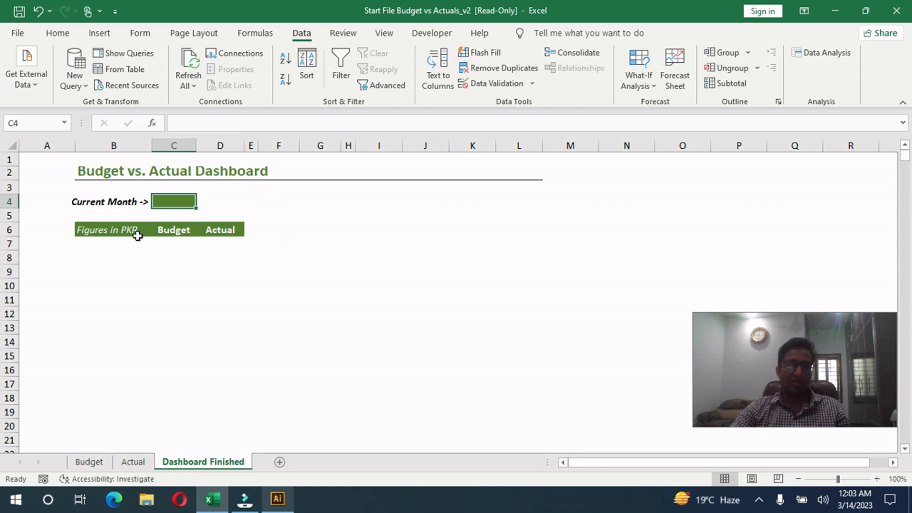
Try to copy the Budget sheet's labels B4:B23, including the Figures in PKR header, to B7 on Dashboard Finished, and undo the paste
click(103, 461)
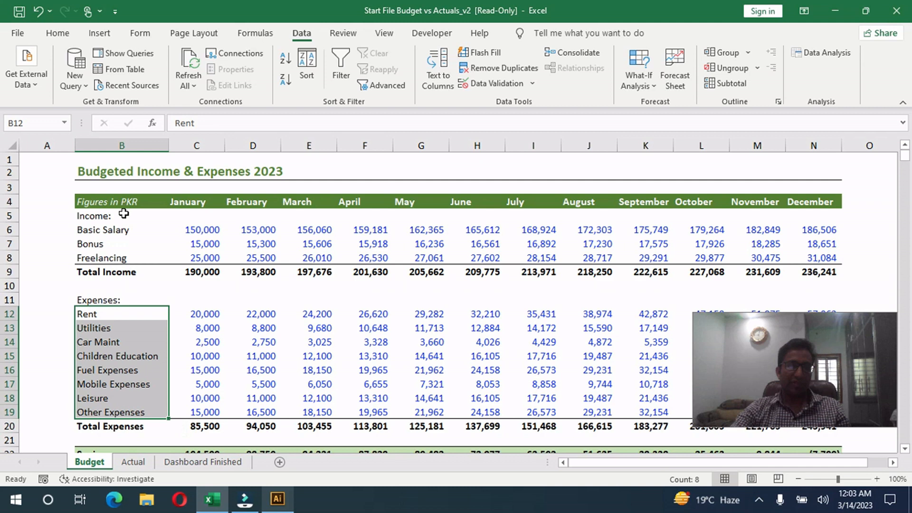
drag(124, 201, 147, 314)
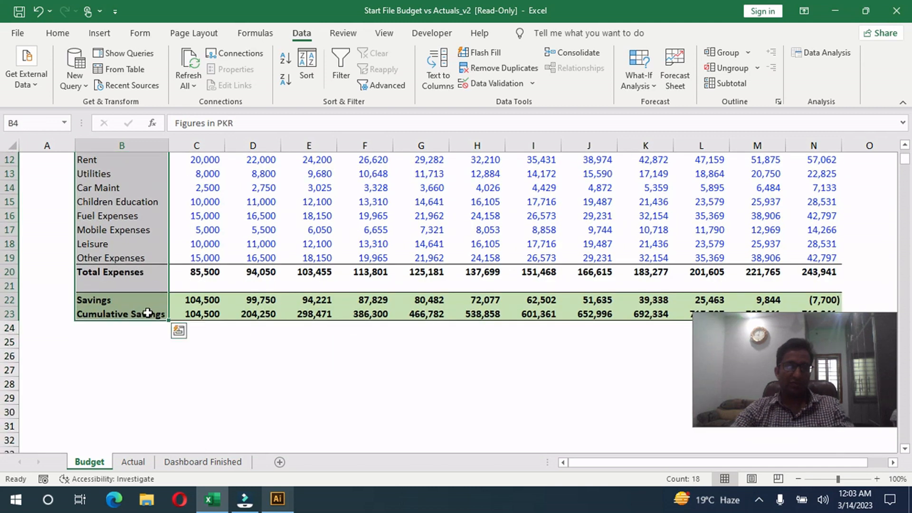
key(ctrl+c)
click(203, 462)
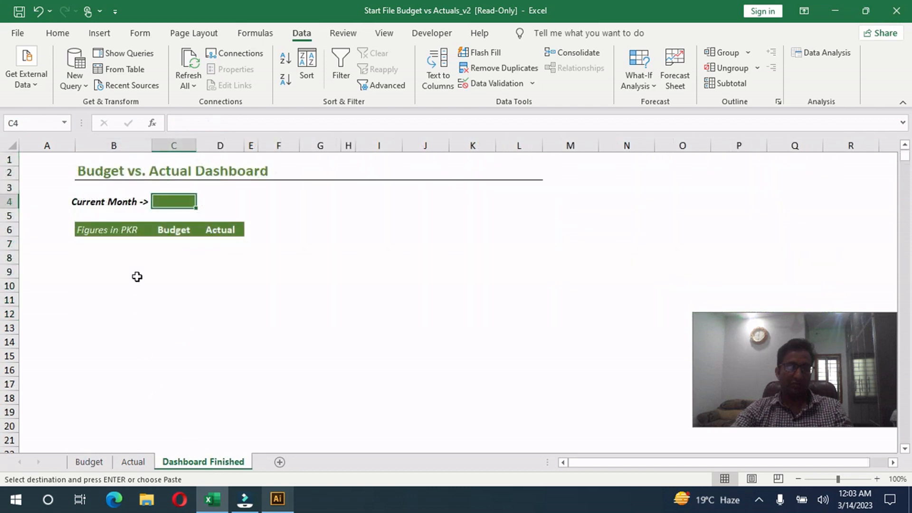
click(101, 242)
key(ctrl+v)
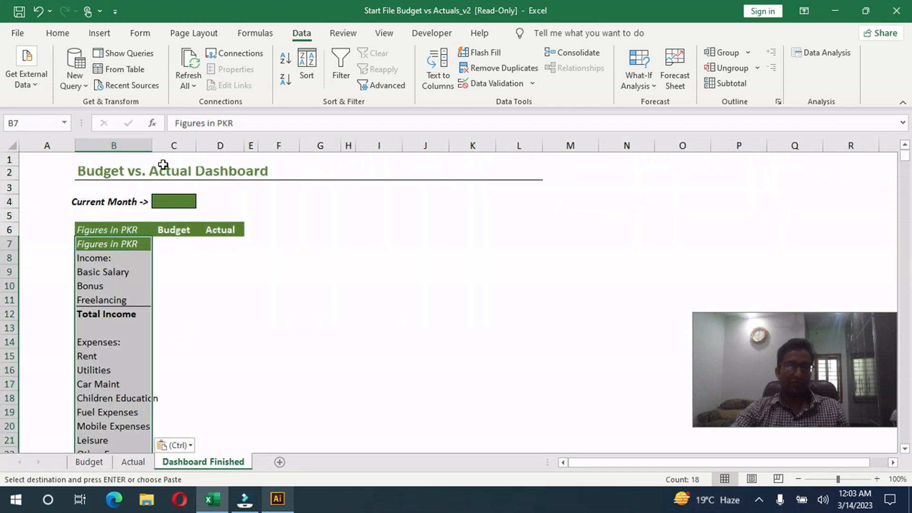
key(ctrl+z)
Copy the Budget sheet's labels from Income in B5 down through Cumulative Savings to B7 on the Dashboard Finished sheet
drag(129, 460, 97, 466)
scroll(96, 295, up, 4)
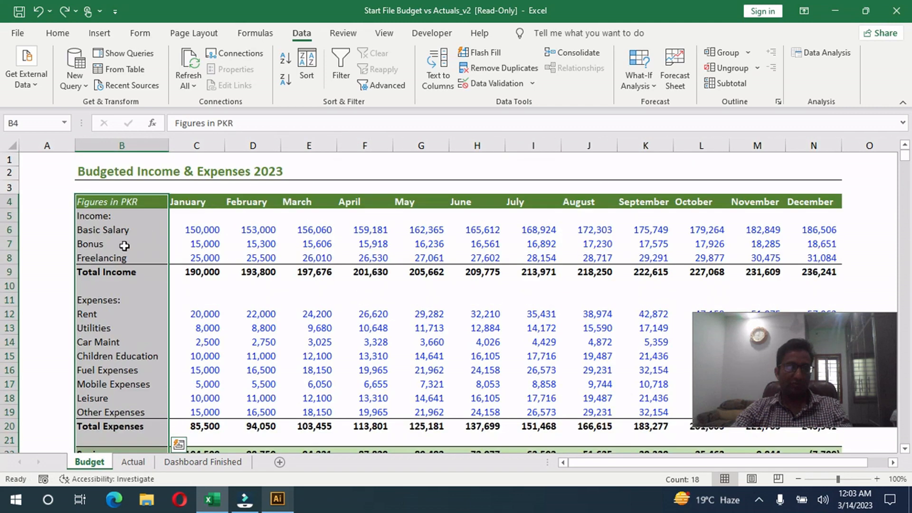
click(132, 217)
drag(135, 216, 135, 368)
key(ctrl+c)
click(201, 460)
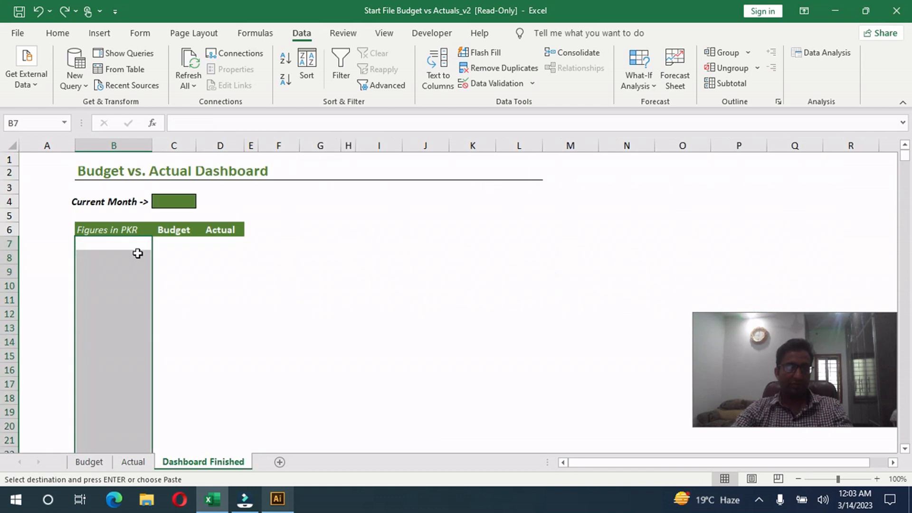
click(119, 249)
key(ctrl+v)
Widen dashboard column B to fit its labels and make the Budget and Actual columns a little wider
drag(152, 146, 161, 147)
click(219, 271)
click(186, 241)
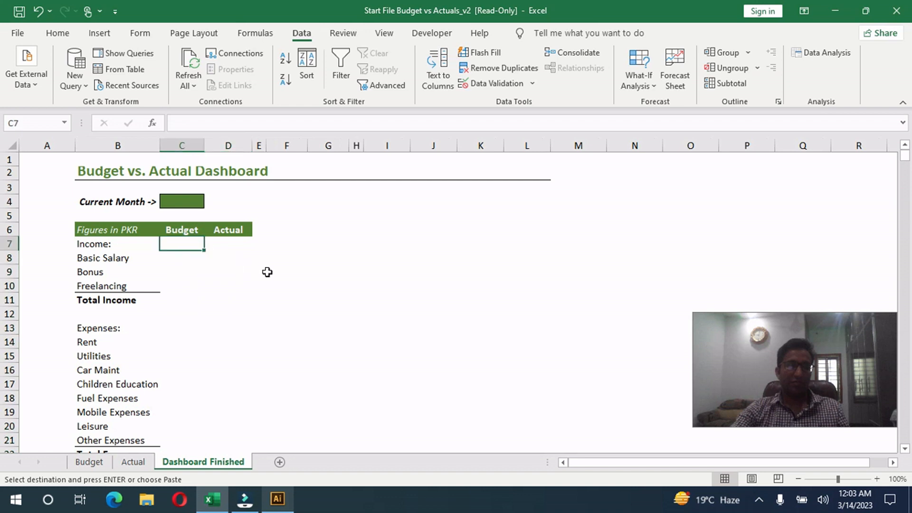
drag(205, 145, 255, 144)
drag(256, 144, 262, 144)
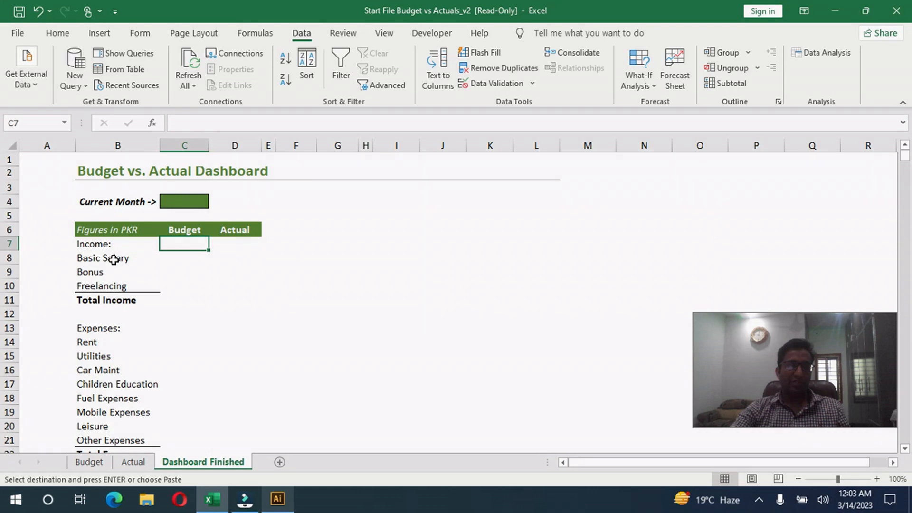
Review the monthly Basic Salary figures on the Budget sheet and the entries on the Actual sheet as sources for the dashboard
click(115, 259)
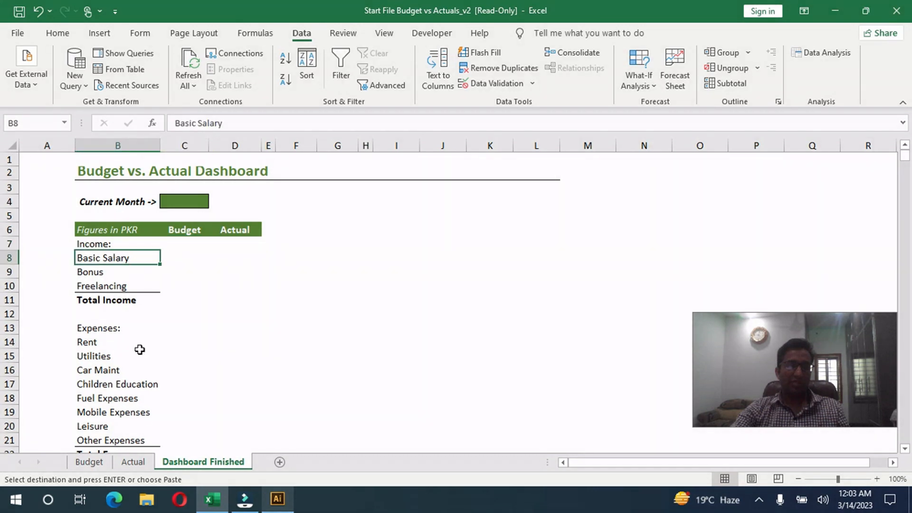
click(102, 466)
scroll(203, 264, up, 3)
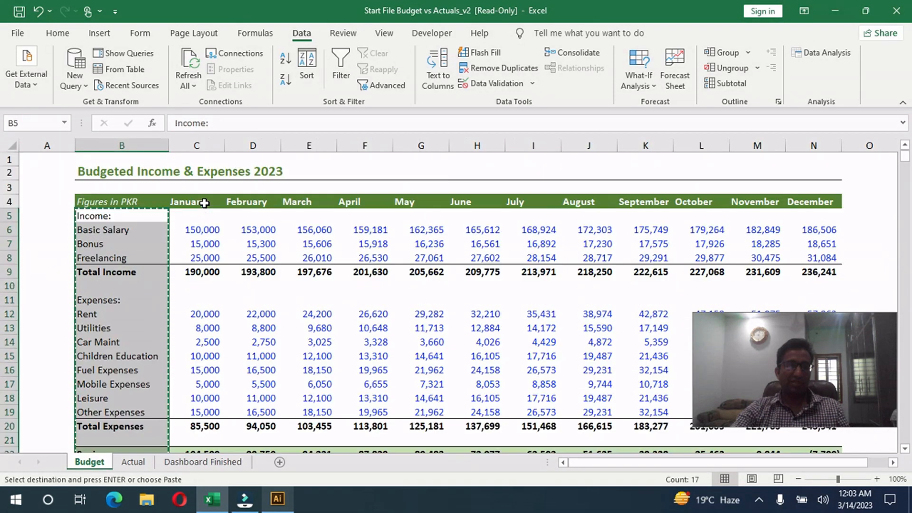
click(211, 227)
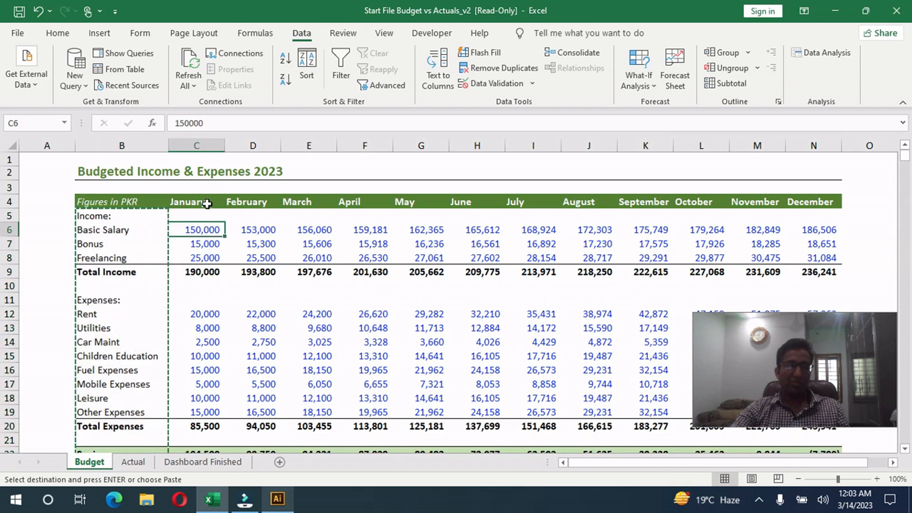
click(133, 462)
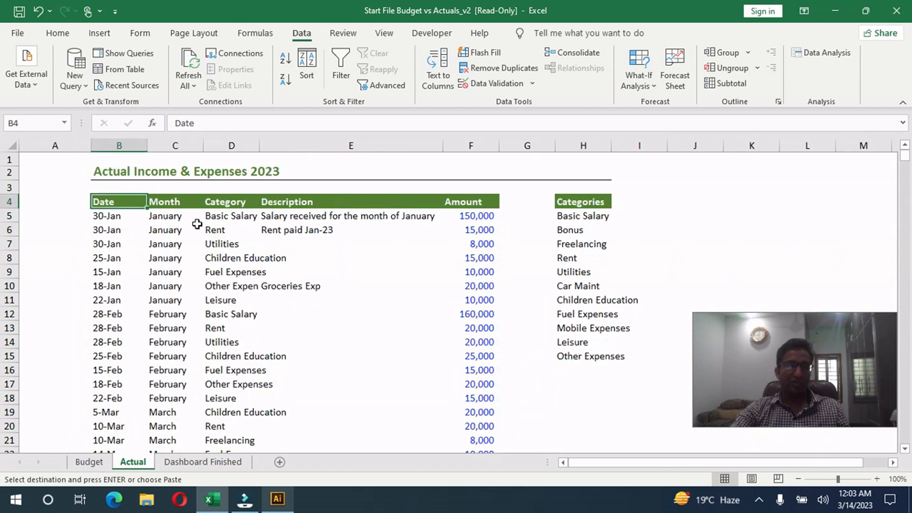
click(203, 462)
click(181, 252)
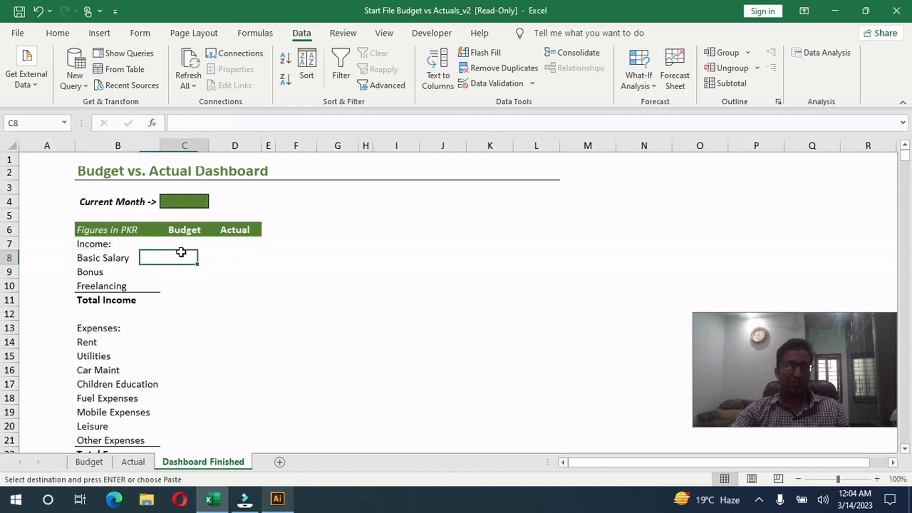
Add a list data validation to the Current Month cell C4 on Dashboard Finished, sourced from the Budget month headers =Budget!$C$4:$N$4
click(181, 200)
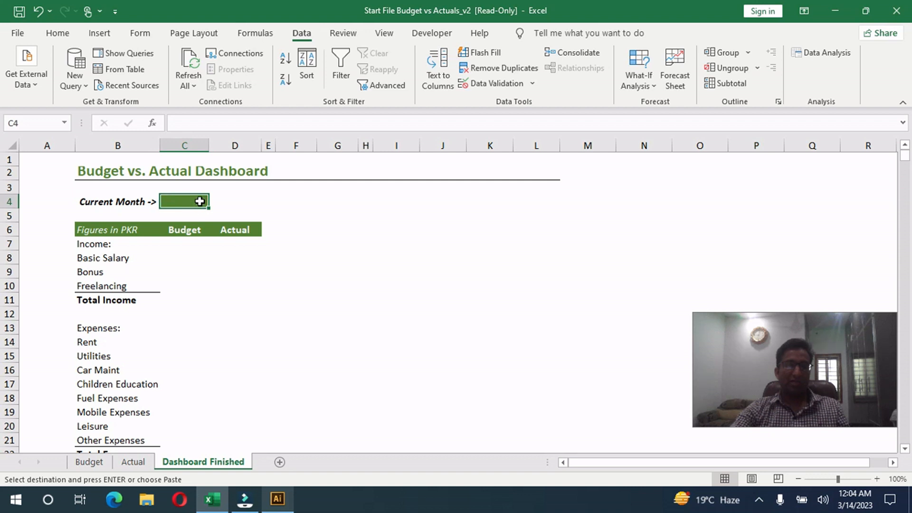
click(89, 462)
drag(195, 199, 808, 201)
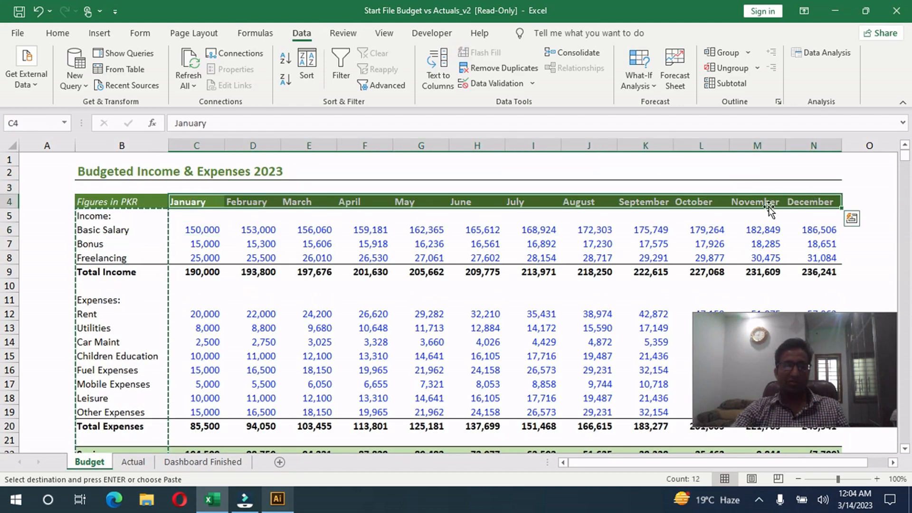
click(181, 462)
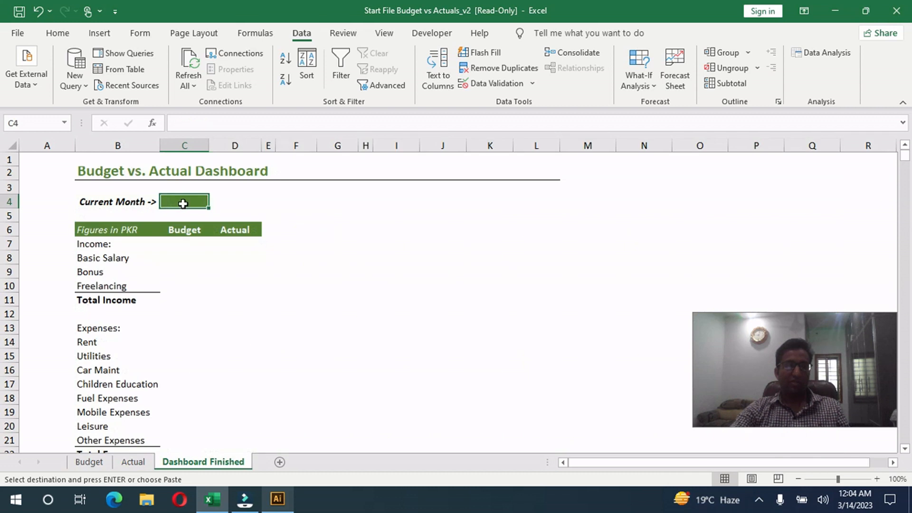
click(513, 85)
click(564, 134)
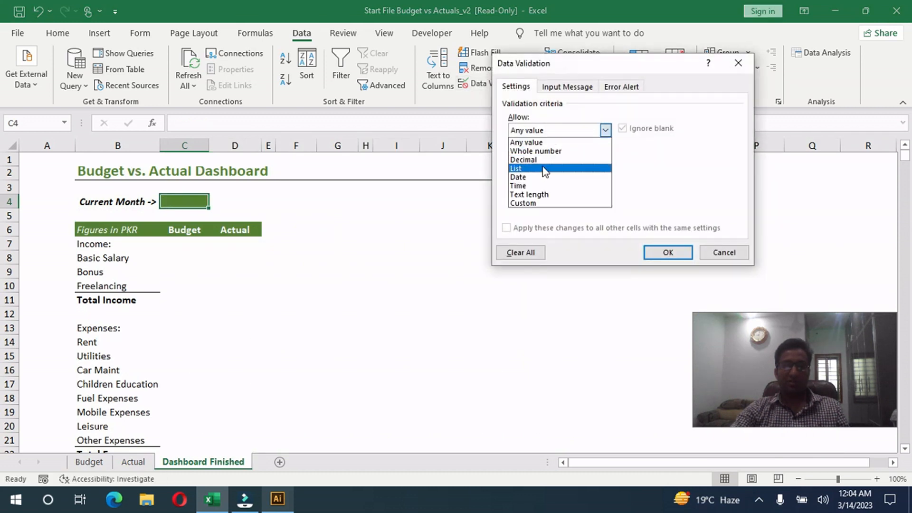
click(544, 169)
click(688, 187)
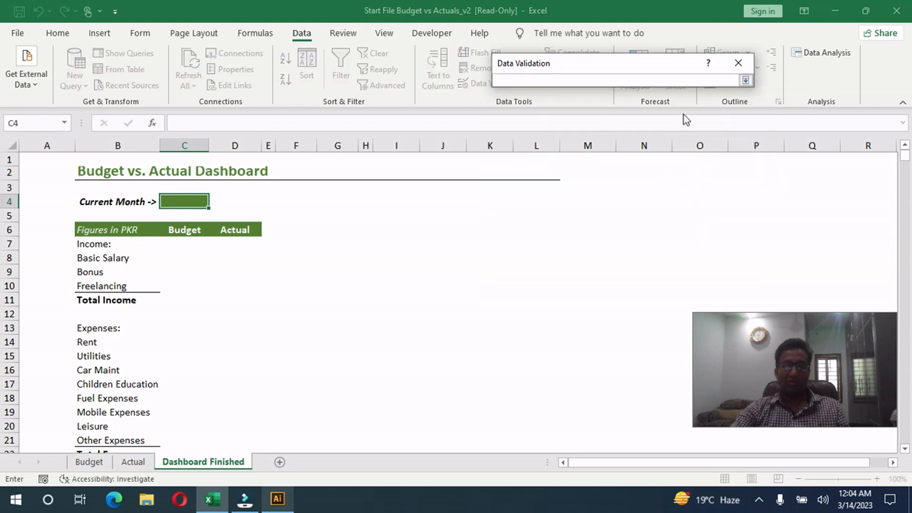
click(90, 462)
drag(196, 200, 831, 206)
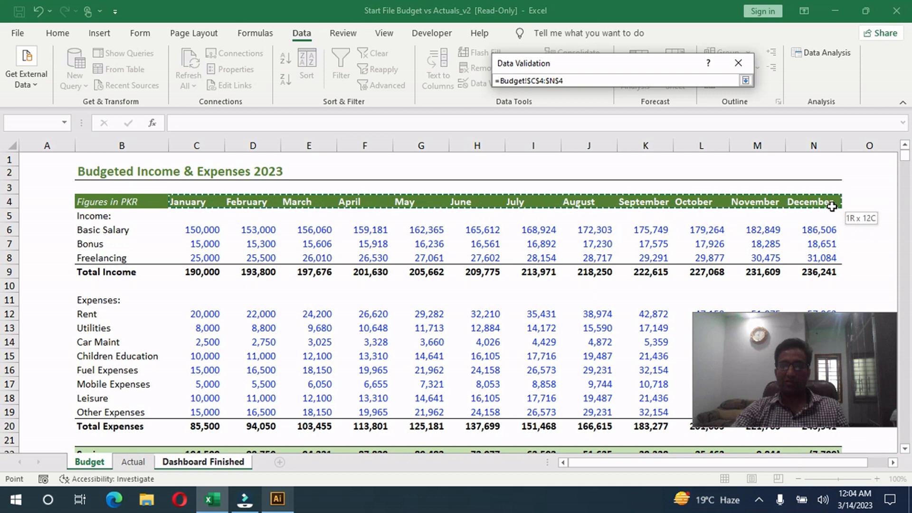
click(745, 80)
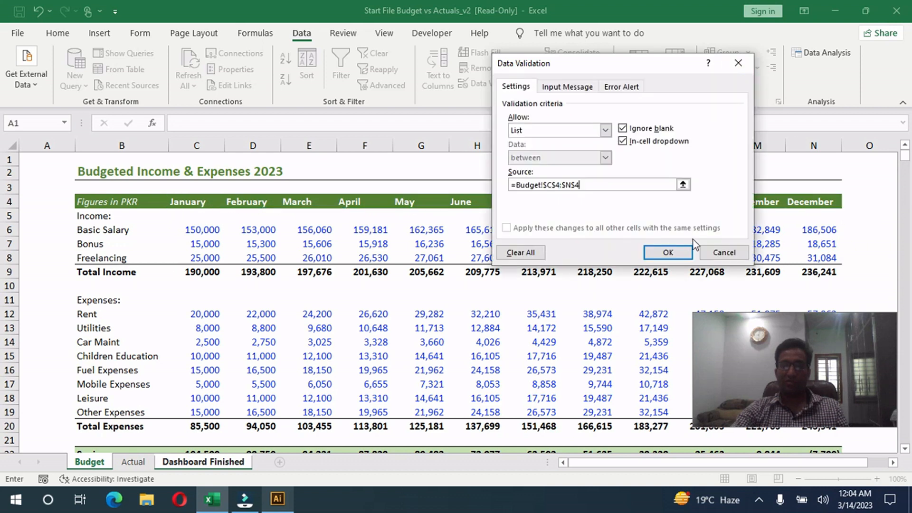
click(662, 258)
Try several months in the Current Month dropdown, including April, and leave it on January
click(215, 201)
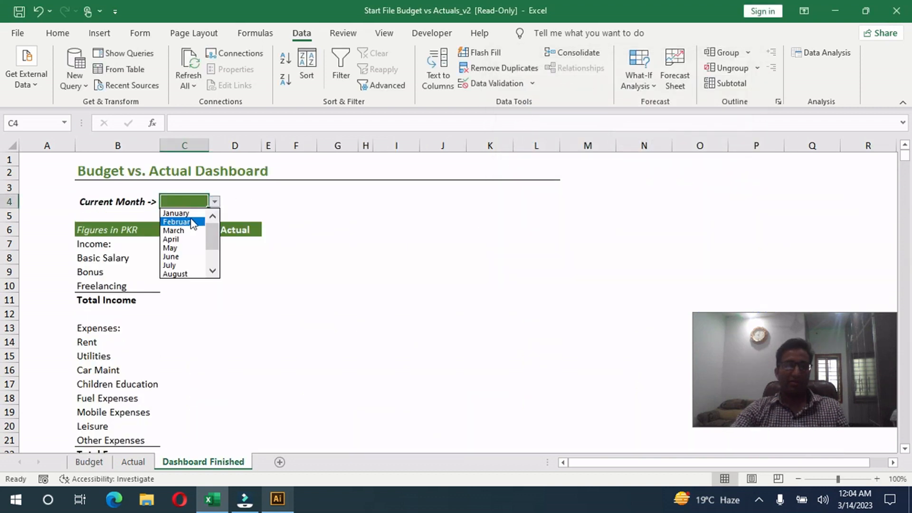
click(202, 218)
click(215, 201)
click(172, 230)
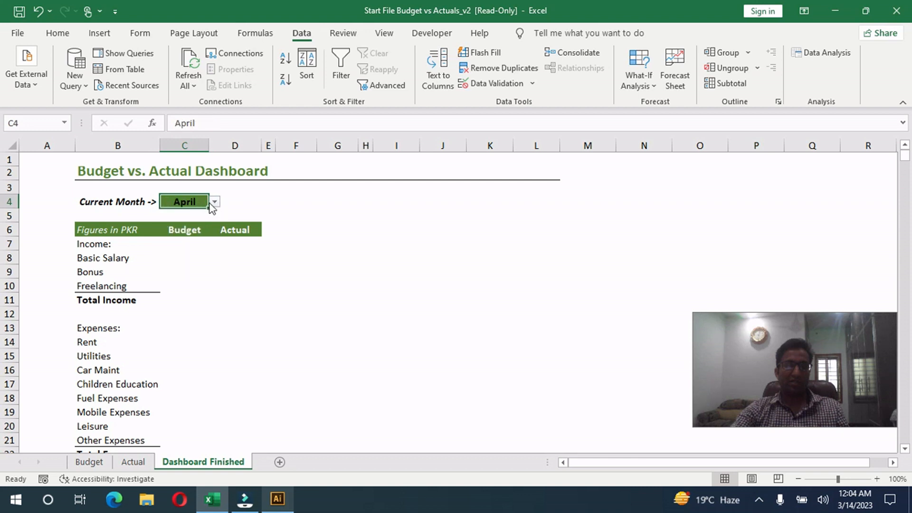
click(184, 243)
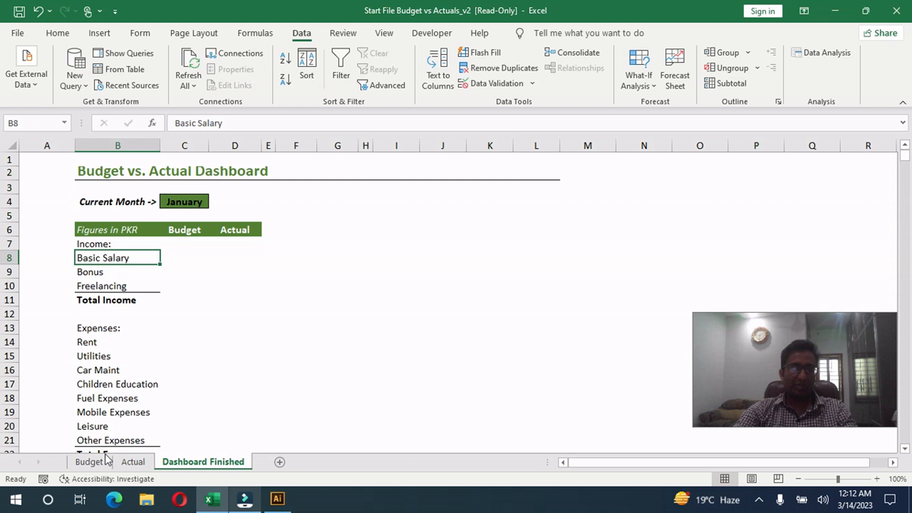
Compare the Budget and Actual sheets with the dashboard's Current Month and Basic Salary cells to plan the budget lookup
click(89, 461)
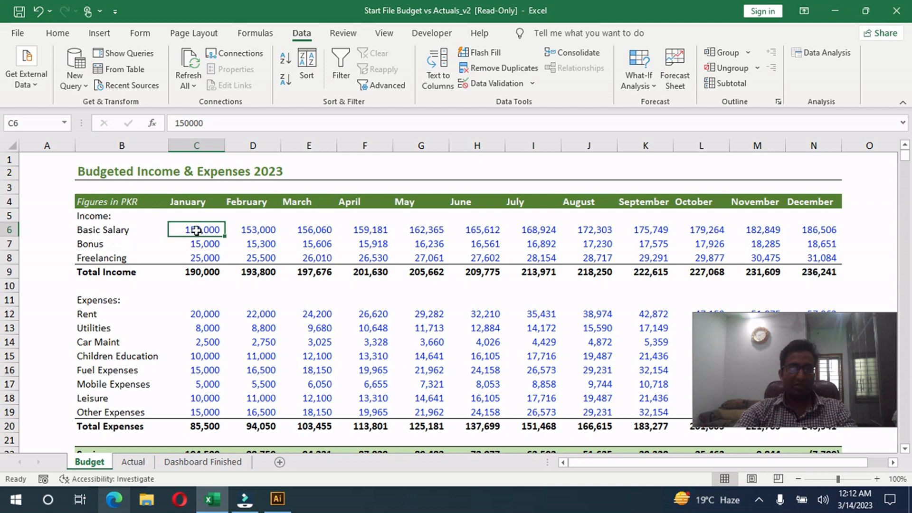
click(132, 461)
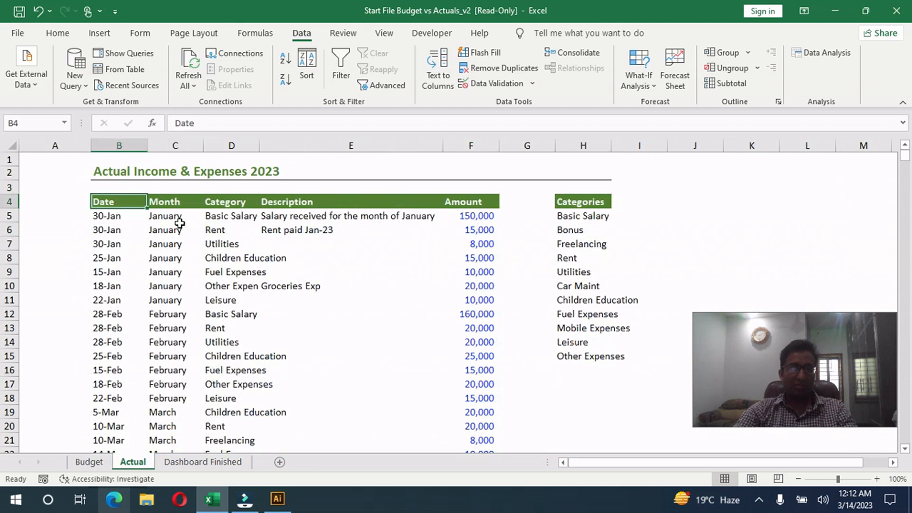
click(203, 461)
click(181, 201)
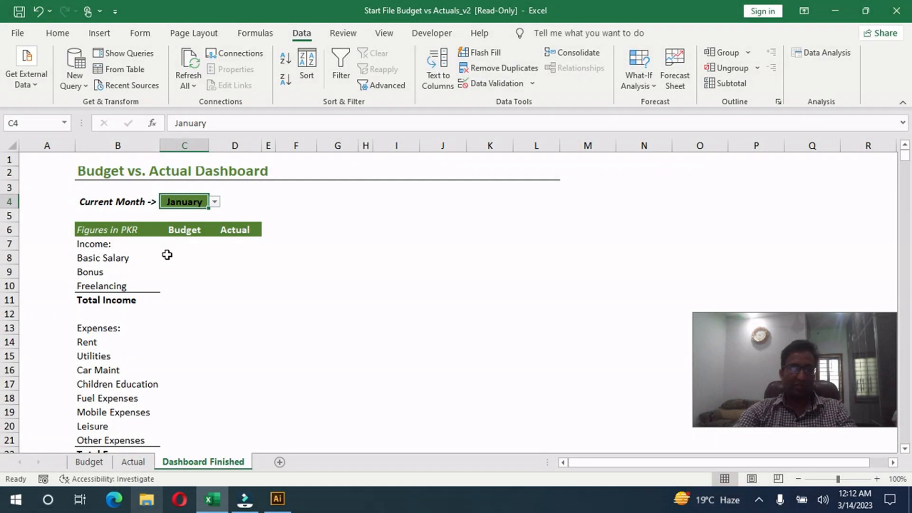
click(167, 255)
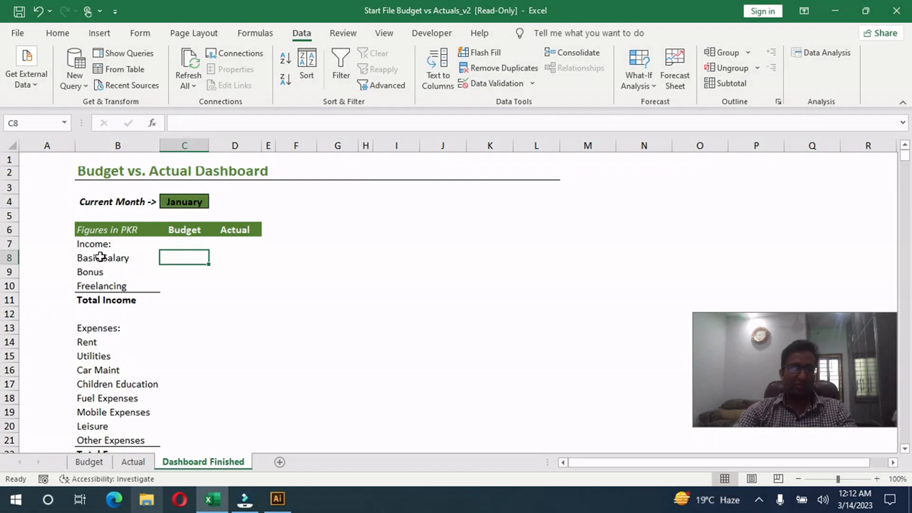
click(100, 257)
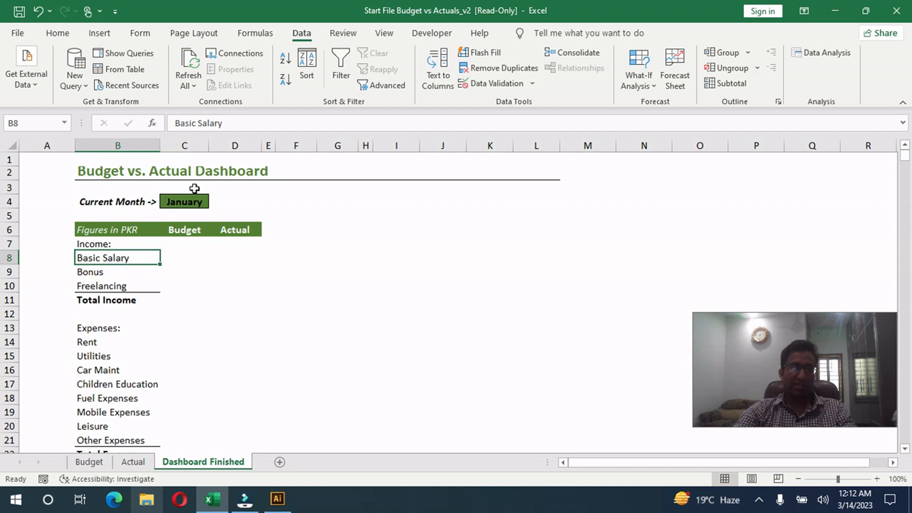
click(185, 202)
click(181, 253)
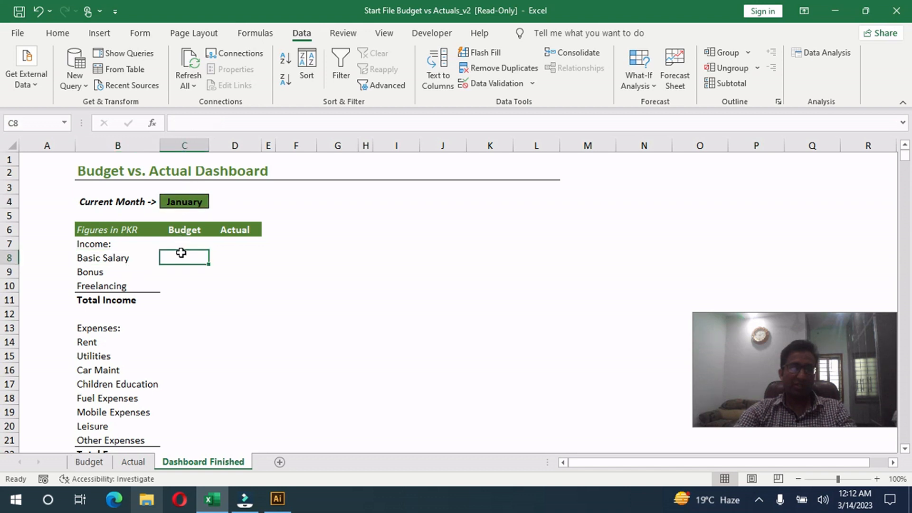
click(119, 260)
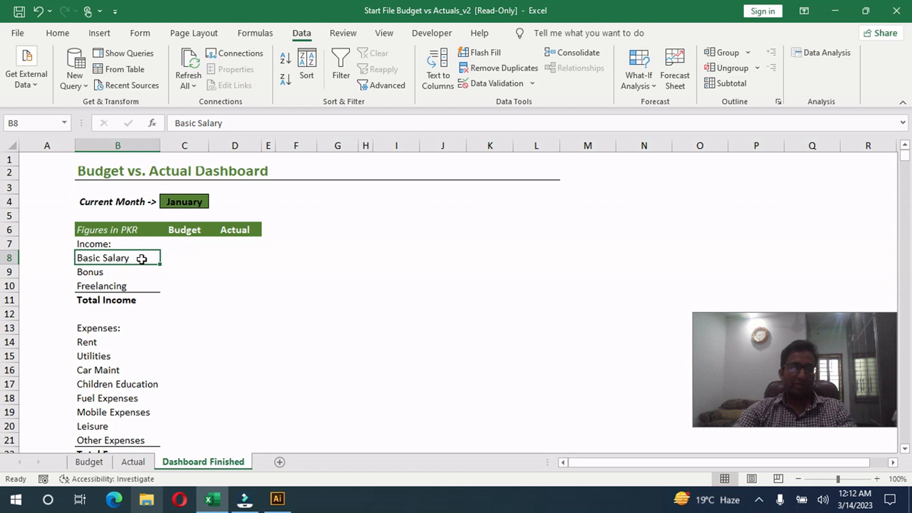
Examine how the Basic Salary row and January column meet on the Budget sheet, and check the Actual sheet against the dashboard
click(98, 458)
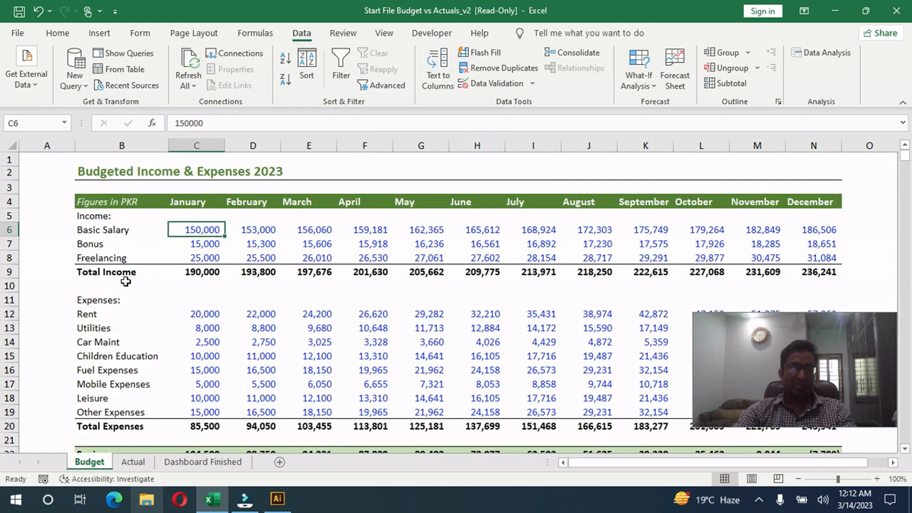
click(121, 242)
click(119, 229)
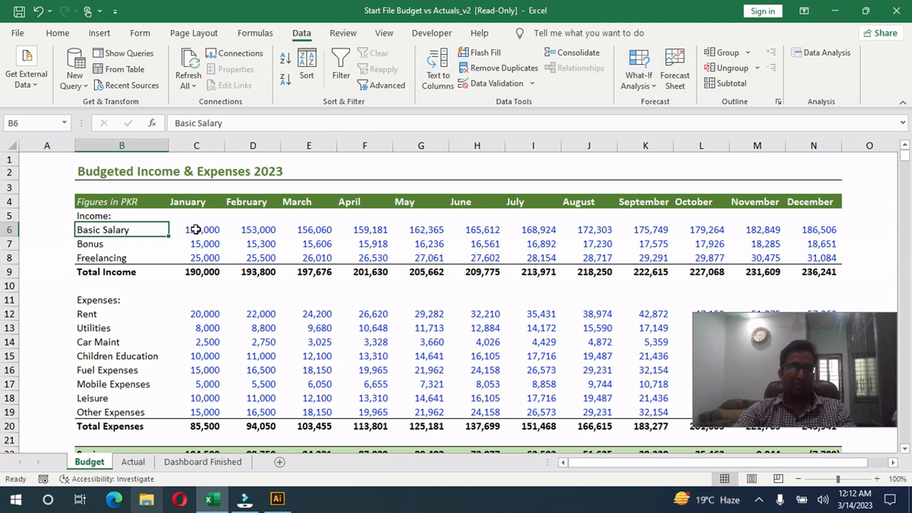
click(201, 204)
click(201, 227)
click(133, 461)
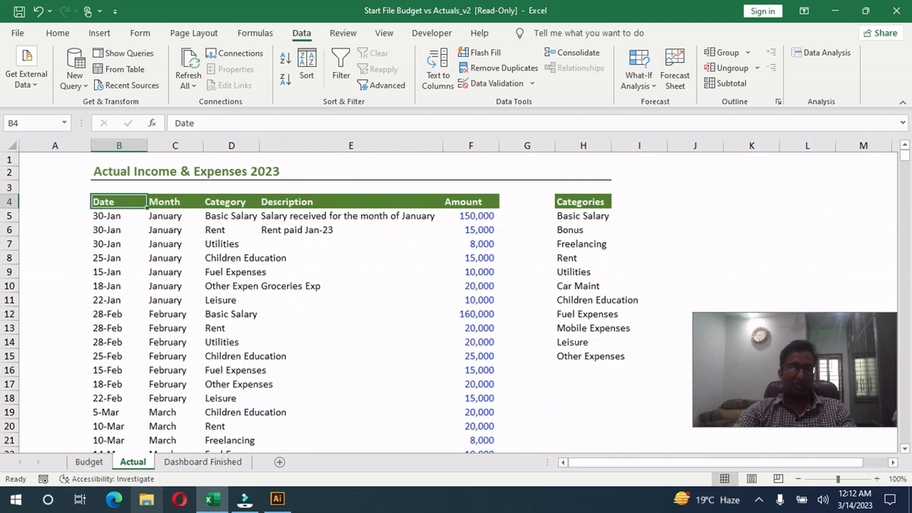
click(185, 461)
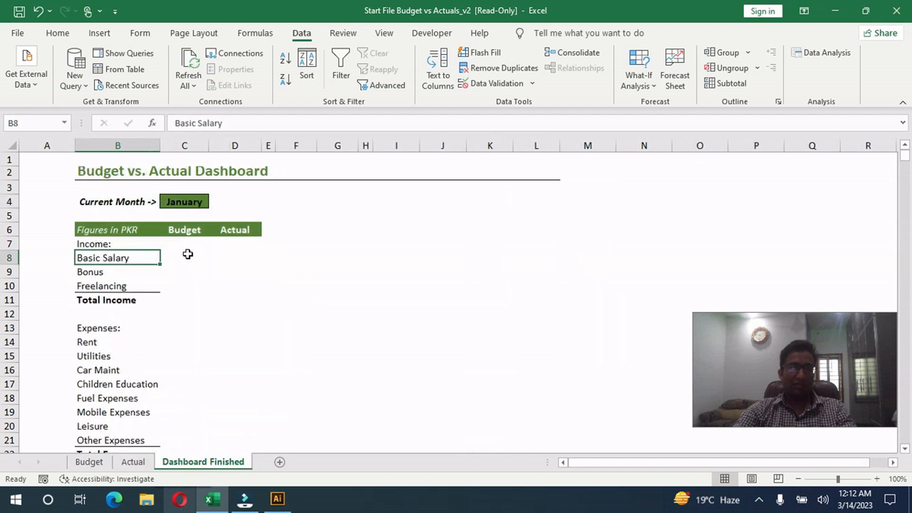
click(187, 254)
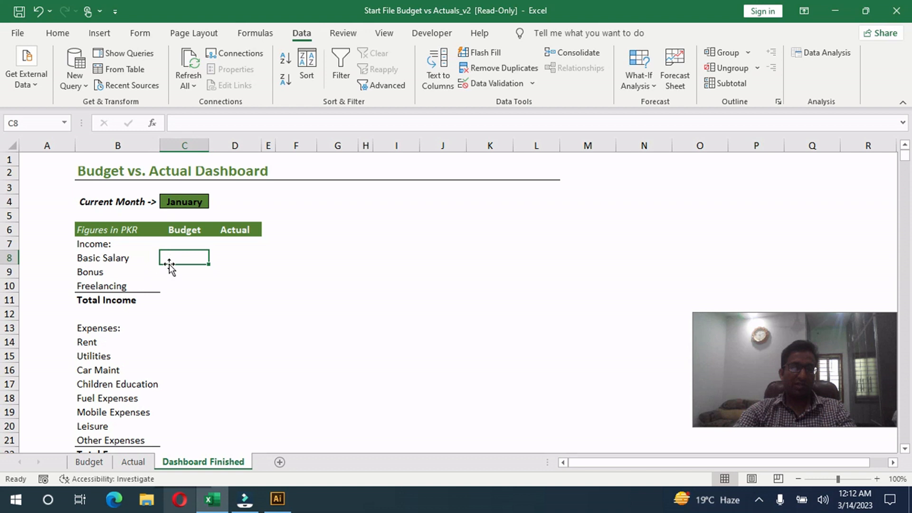
Start an INDEX formula in dashboard cell C8 for the Basic Salary budget, using Budget!B4:N20 as the array
click(119, 258)
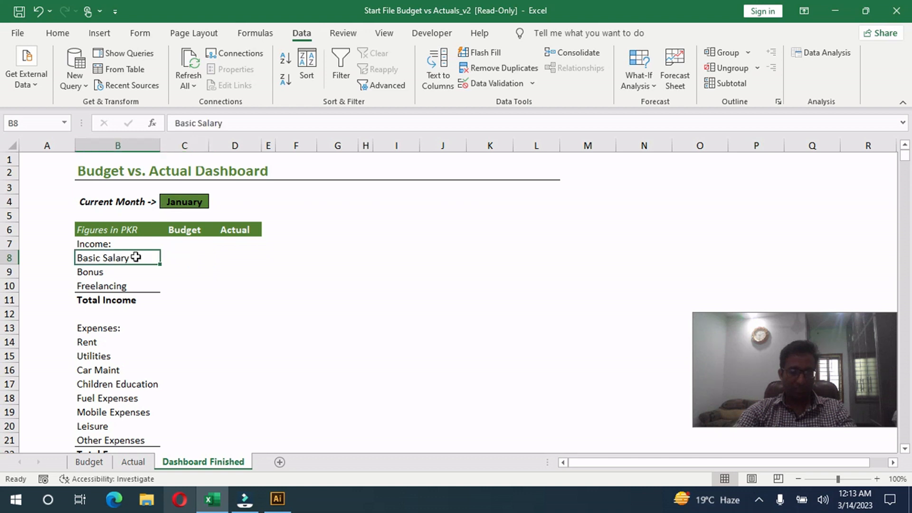
key(Right)
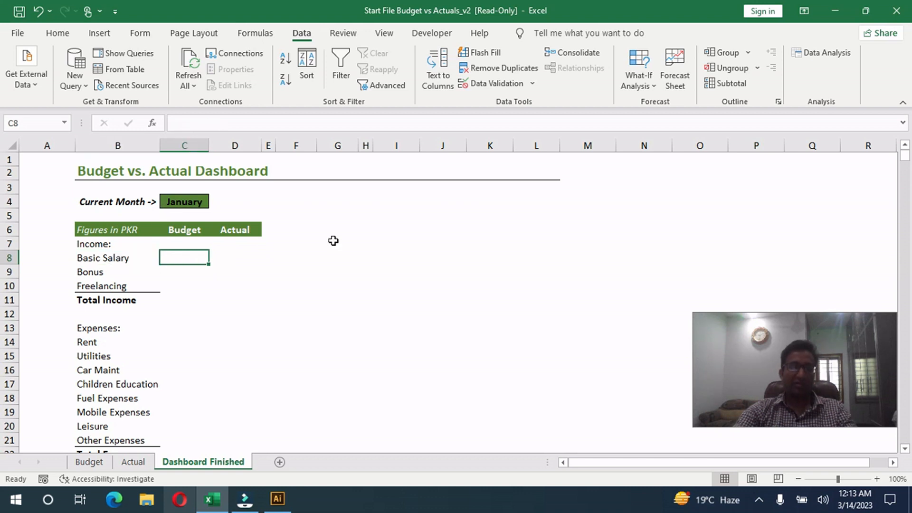
text(=INDEX()
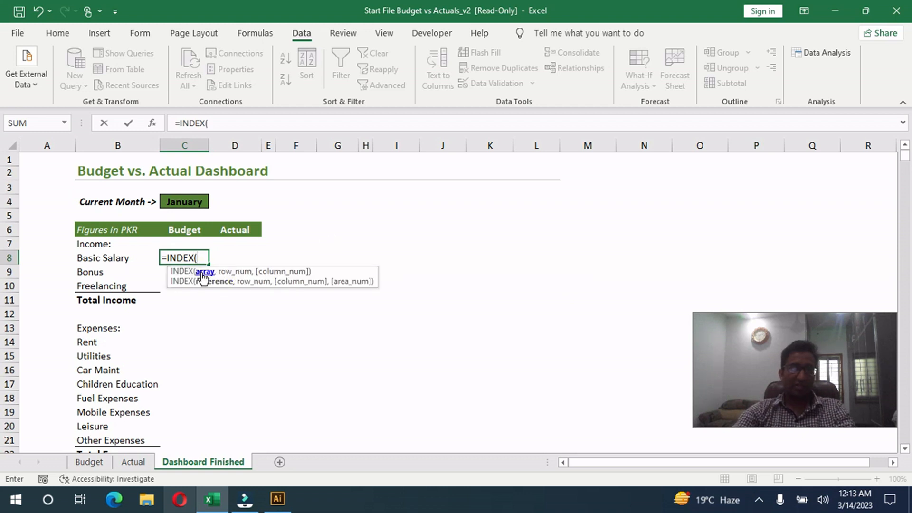
click(93, 462)
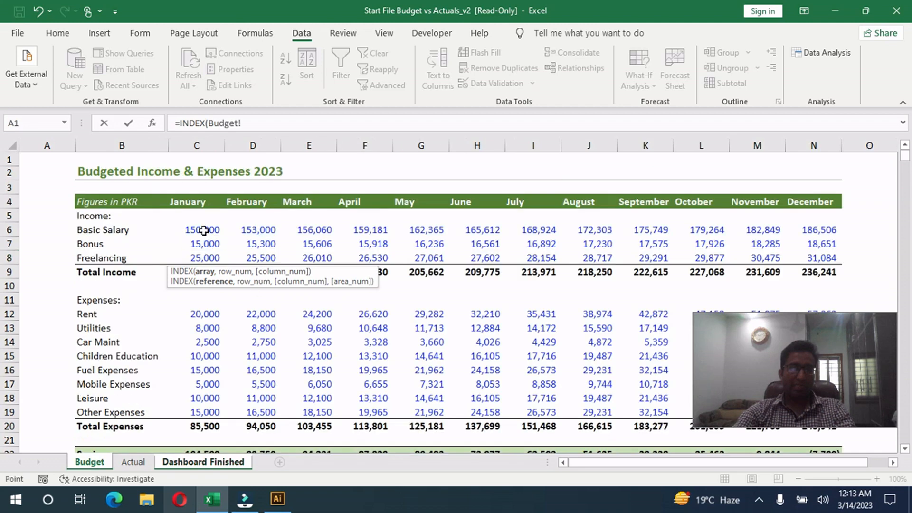
click(128, 202)
drag(128, 202, 822, 431)
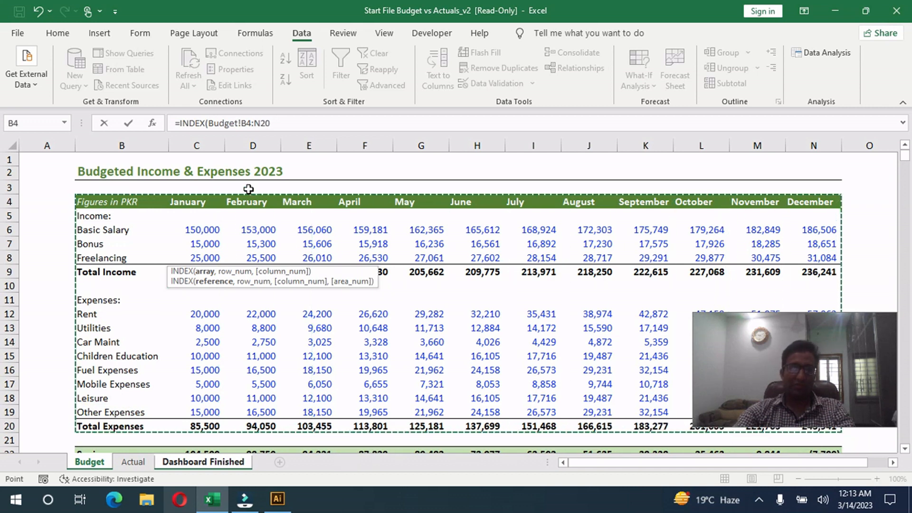
Add an exact-match MATCH as the INDEX row number, looking up dashboard cell B8 in Budget!B4:B20
text(,MATCH()
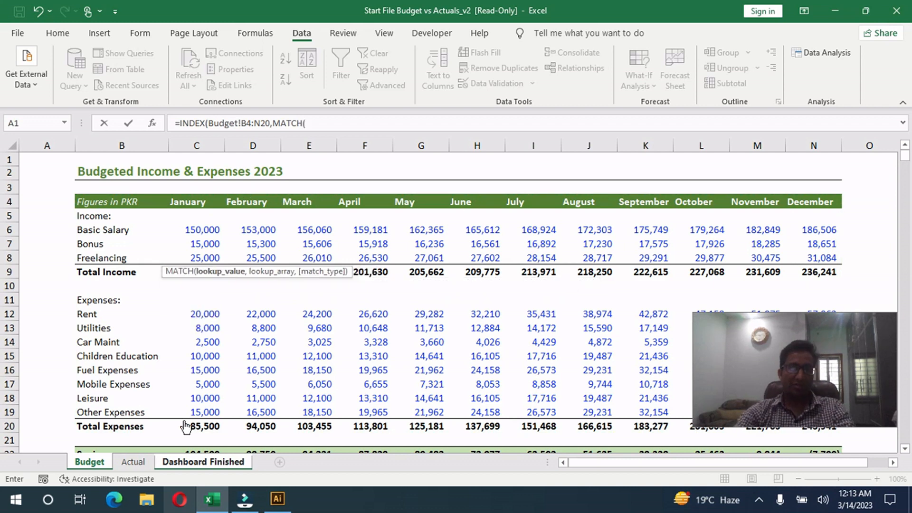
click(167, 462)
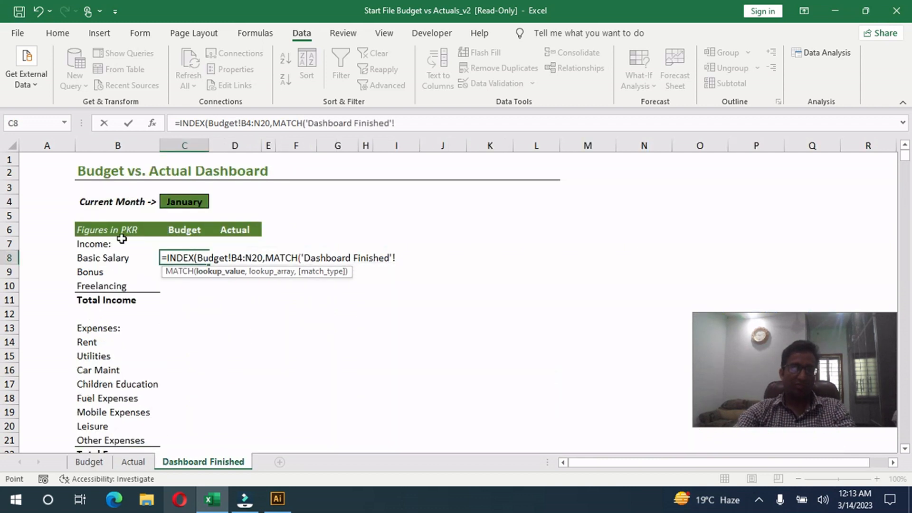
click(105, 261)
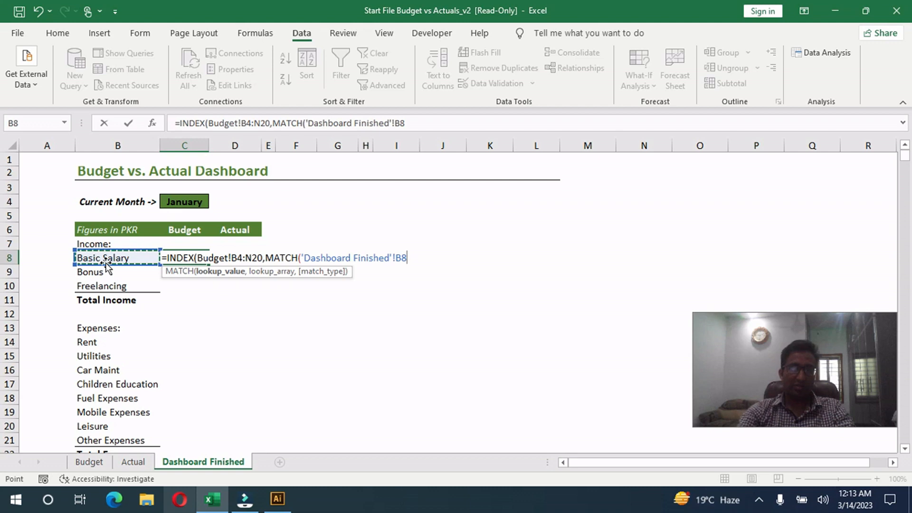
text(,)
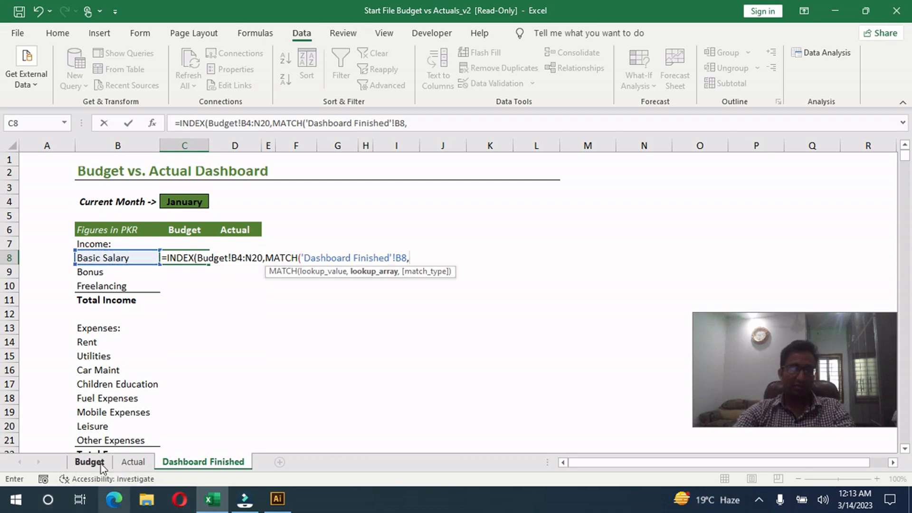
click(89, 462)
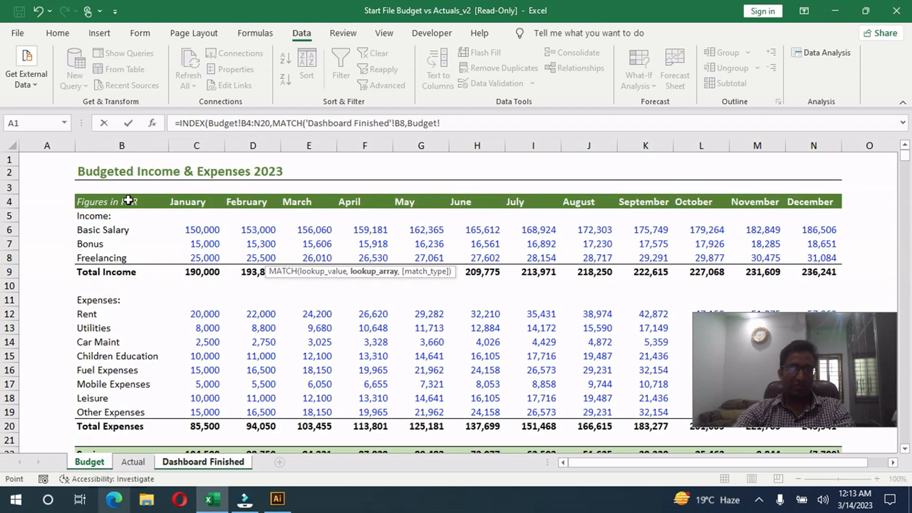
drag(128, 199, 136, 428)
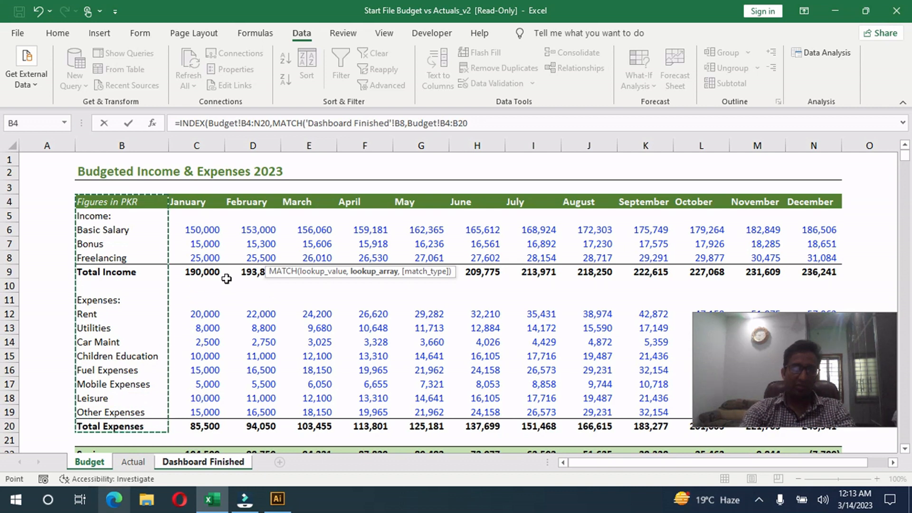
text(,)
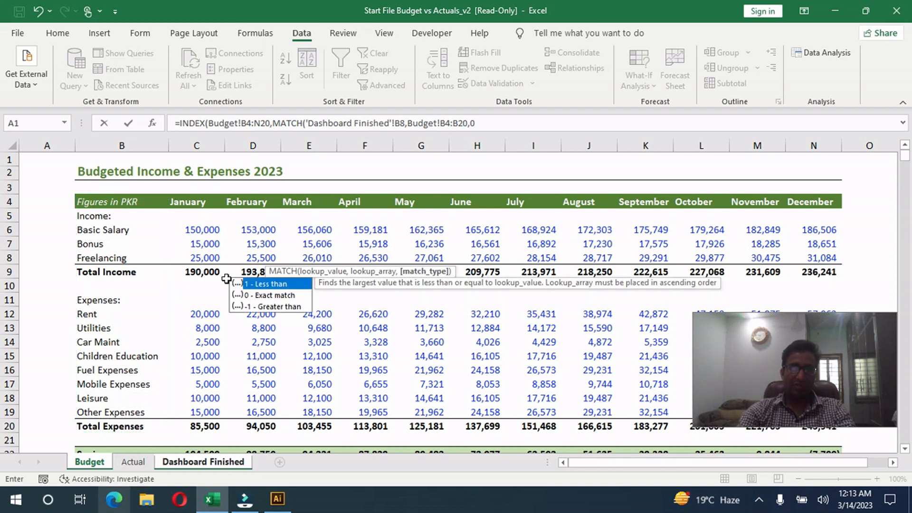
text(0),MATCH()
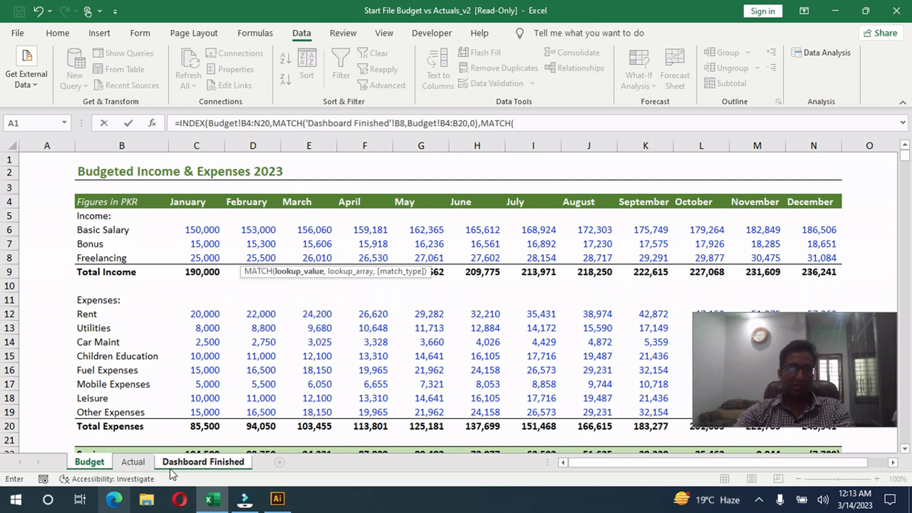
Add an exact-match MATCH as the column number, looking up dashboard cell C4 in Budget!B4:N4, and enter the finished formula
click(178, 460)
click(184, 202)
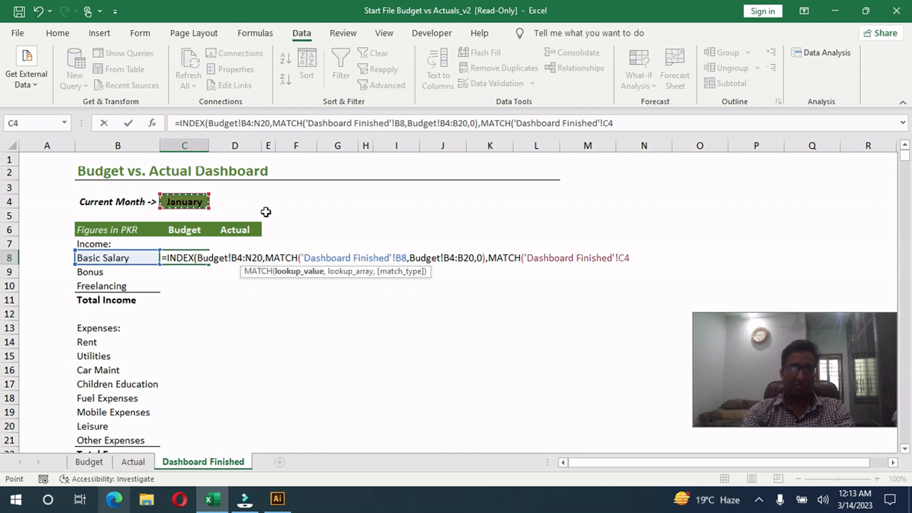
text(,)
click(98, 460)
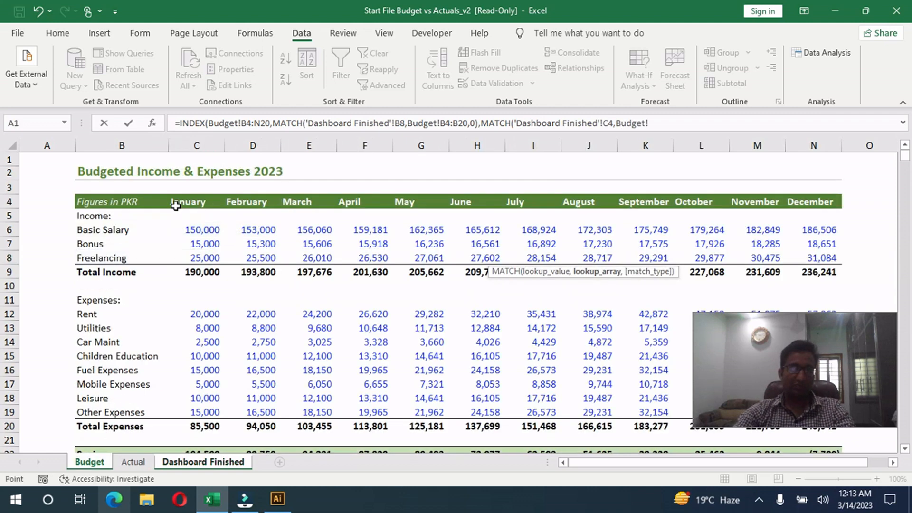
drag(118, 199, 797, 200)
text(,)
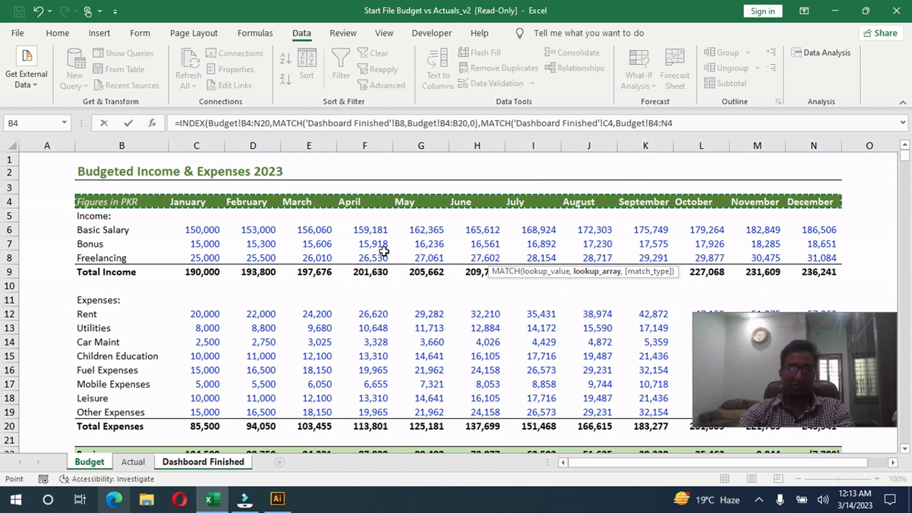
text(0)
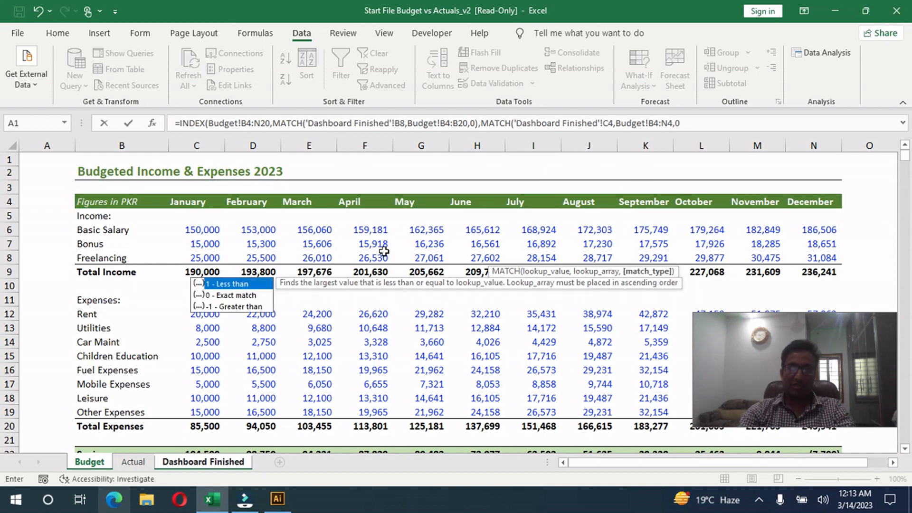
text())
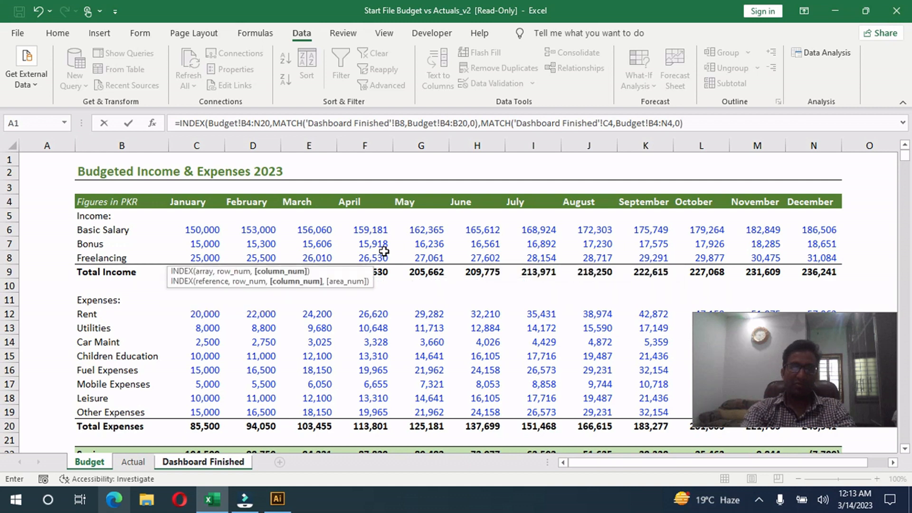
text())
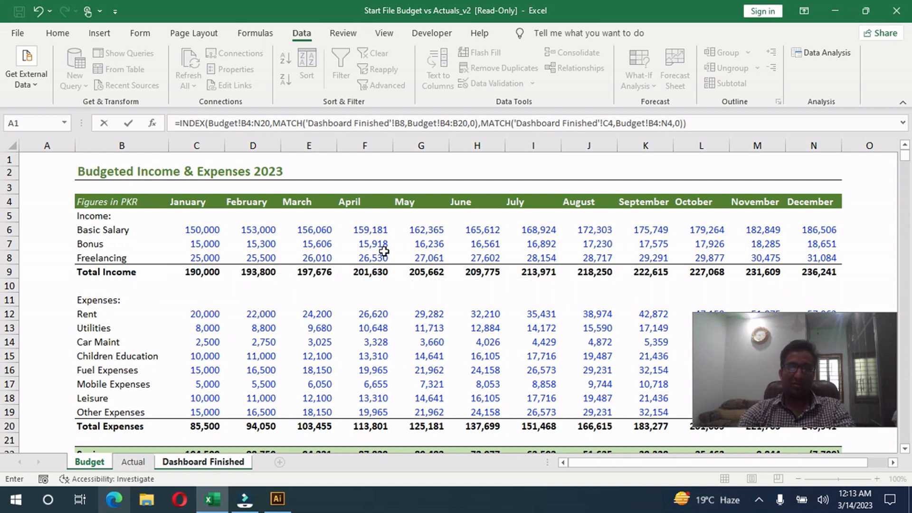
key(Return)
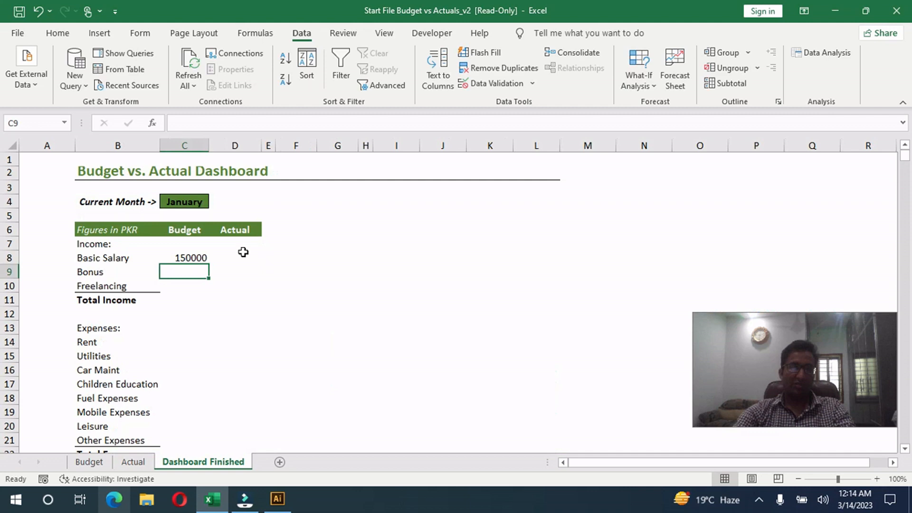
Check the Basic Salary budget in dashboard cell C8 against the January figure on the Budget sheet
click(187, 258)
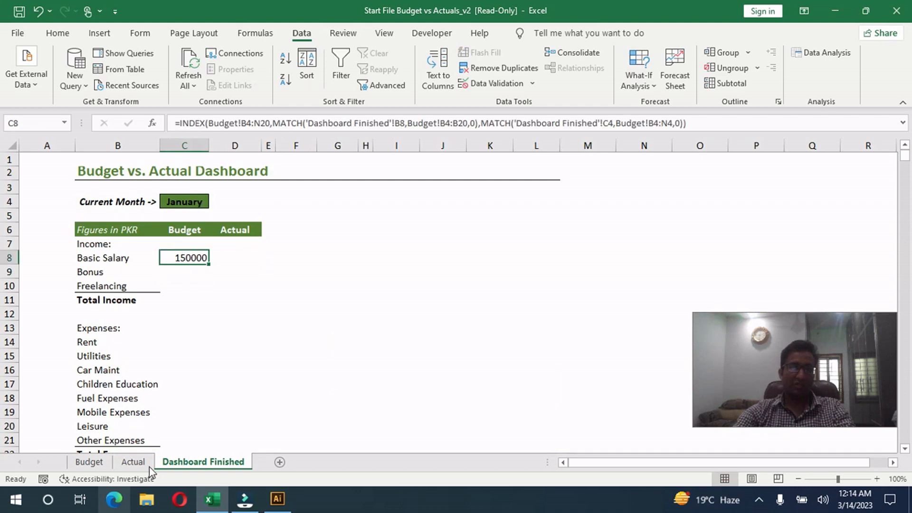
click(89, 461)
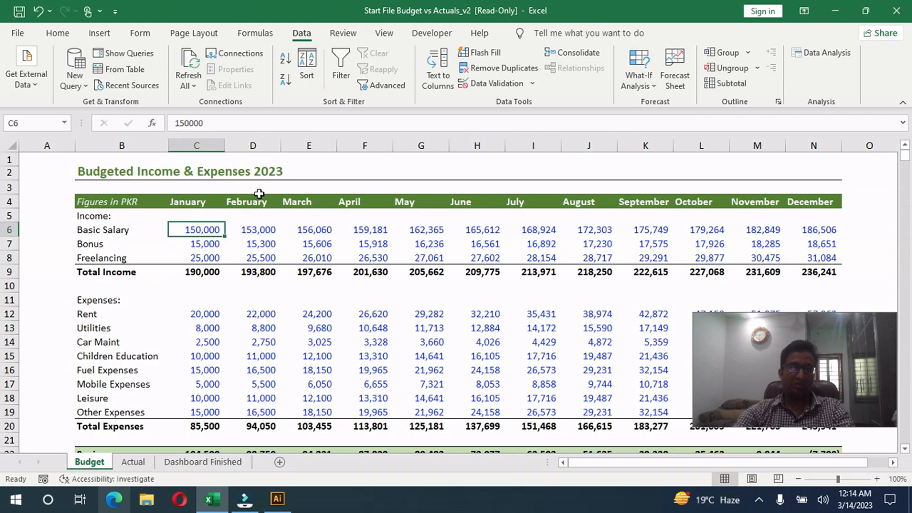
click(172, 463)
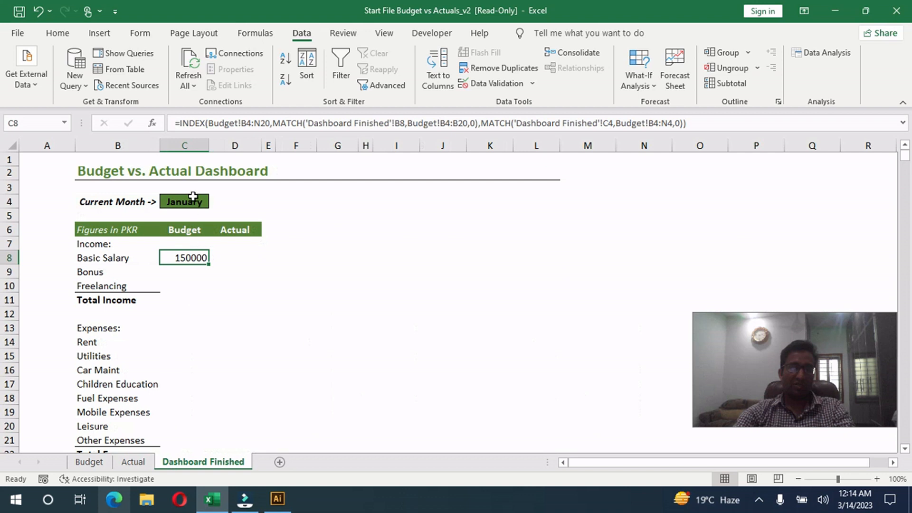
Set Current Month to February and then March, and compare the Basic Salary budget with the March column of the Budget sheet
click(193, 197)
click(215, 201)
click(184, 217)
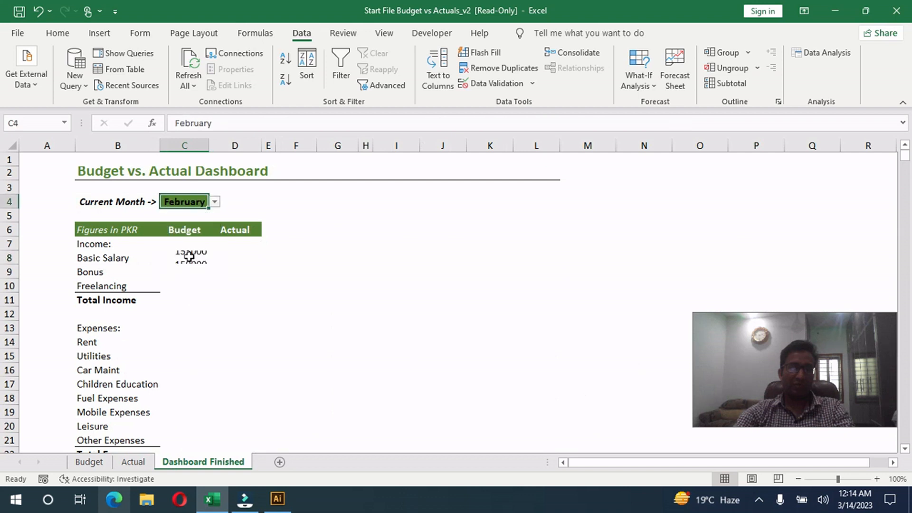
click(214, 202)
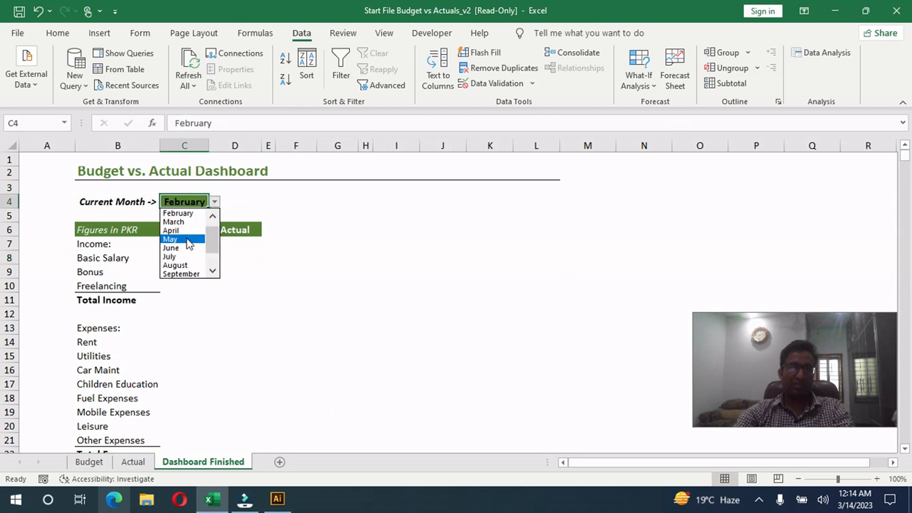
click(192, 222)
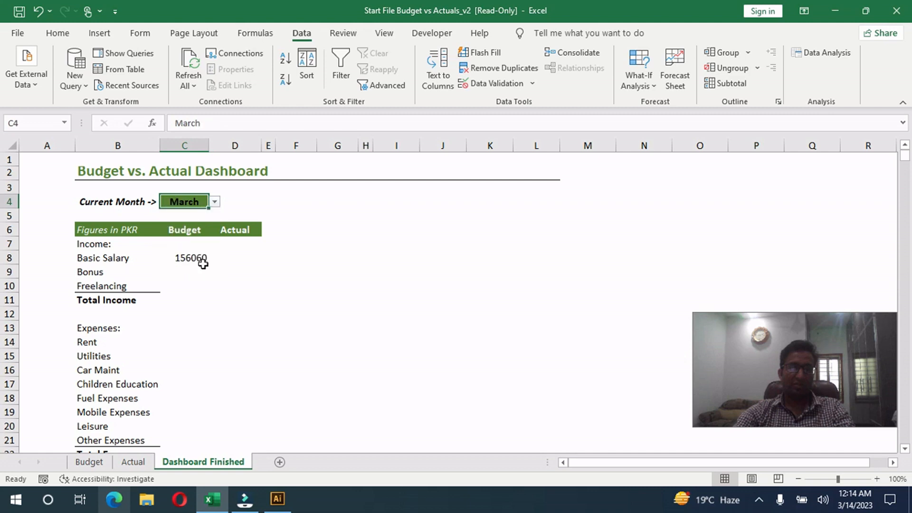
click(110, 465)
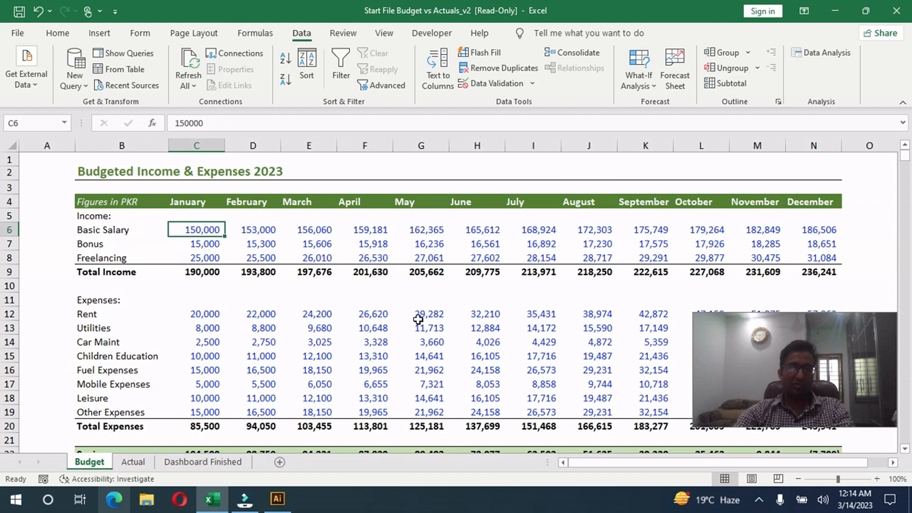
click(327, 232)
click(190, 462)
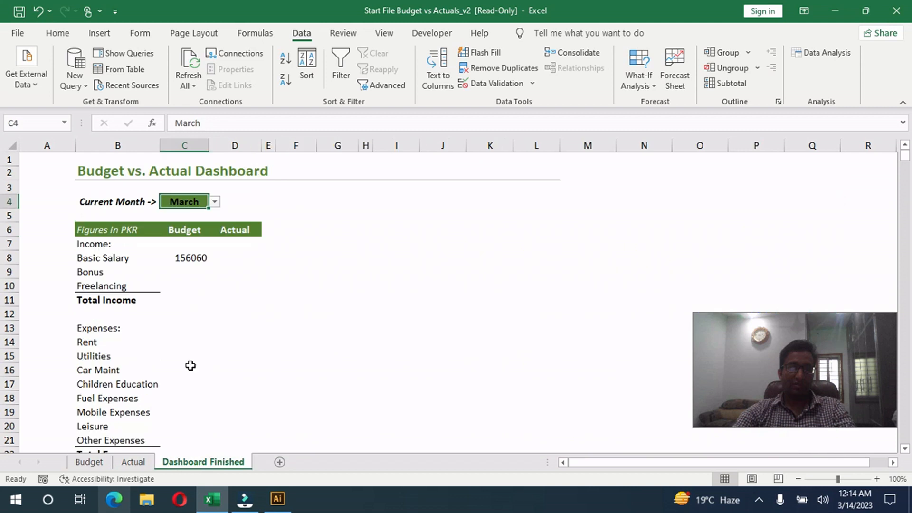
In the C8 formula, make the INDEX array reference absolute as Budget!$B$4:$N$20
click(198, 259)
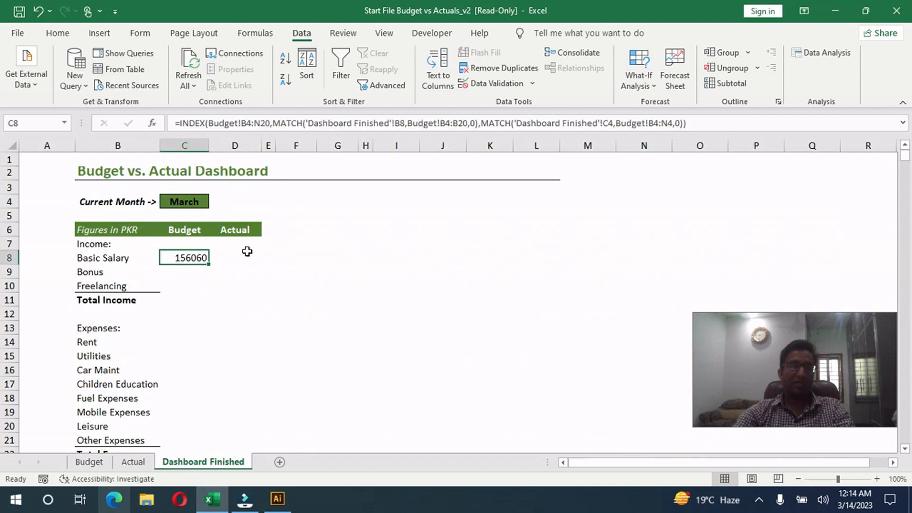
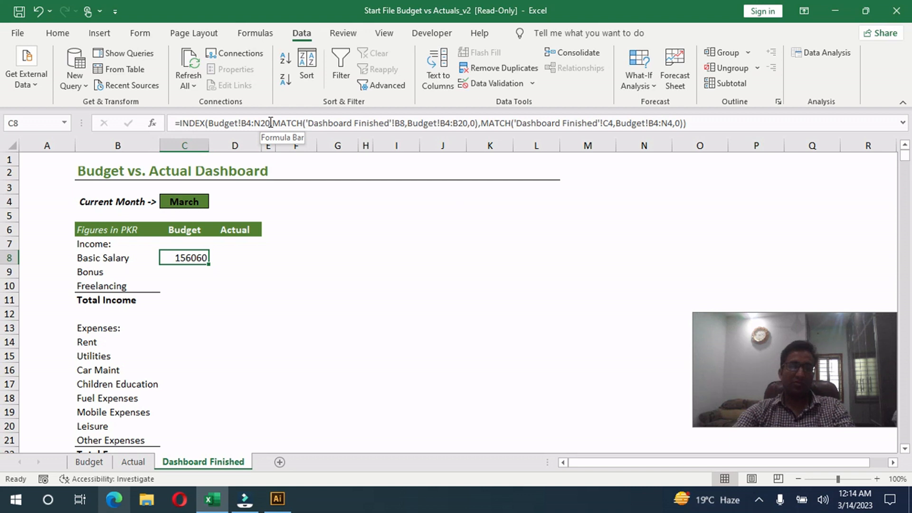
click(270, 122)
key(shift+Left)
key(shift+Left)
key(shift+Left)
key(shift+Left)
key(shift+Left)
key(shift+Left)
key(shift+Left)
key(shift+Left)
key(shift+Left)
key(shift+Left)
key(shift+Left)
key(shift+Left)
key(shift+Left)
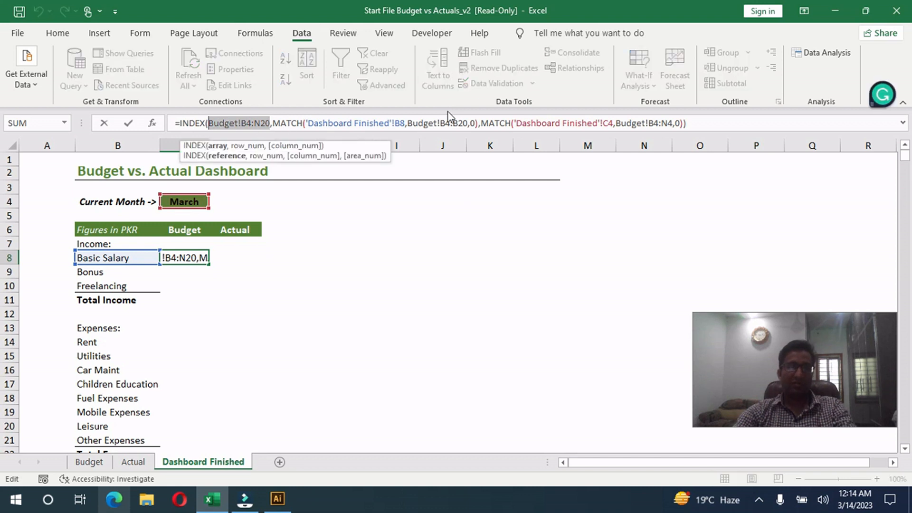
key(F4)
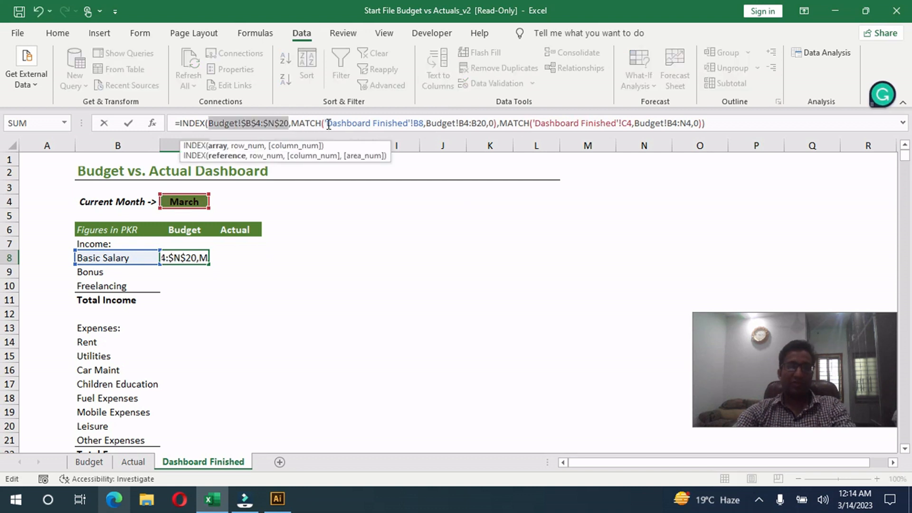
drag(327, 125, 423, 124)
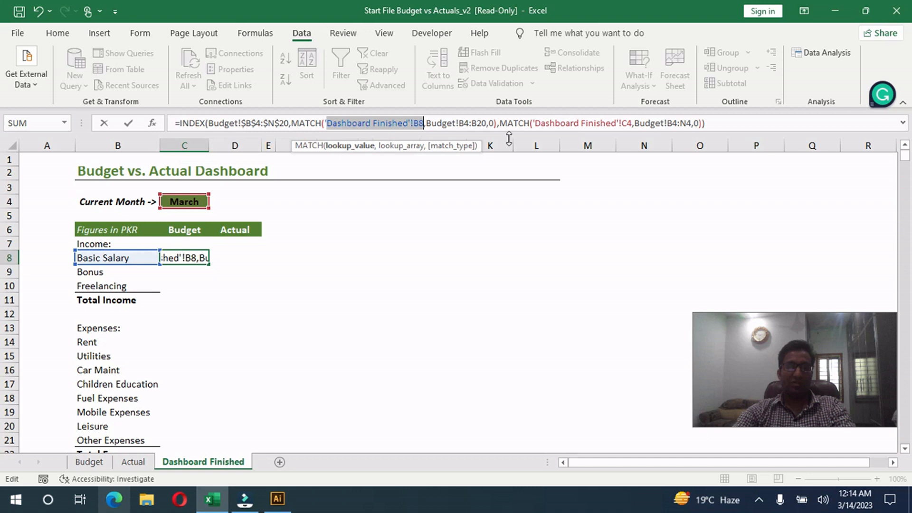
key(F4)
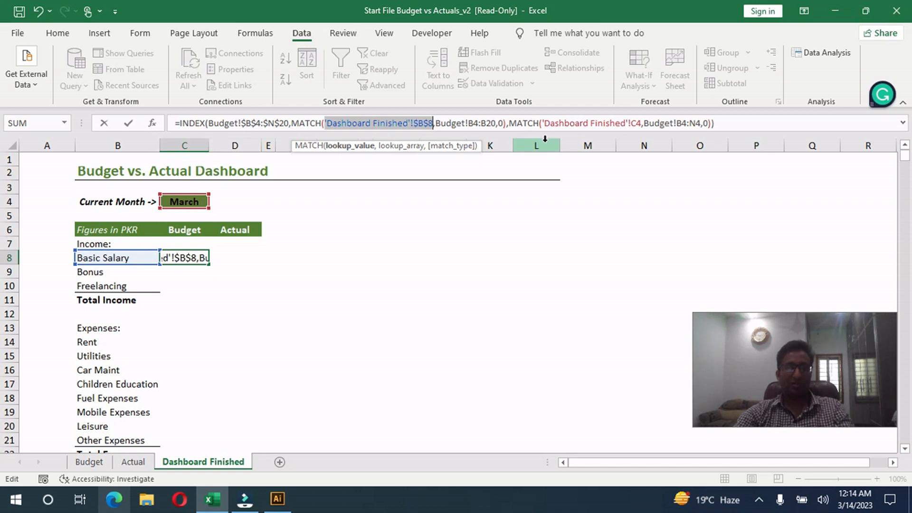
key(ctrl+z)
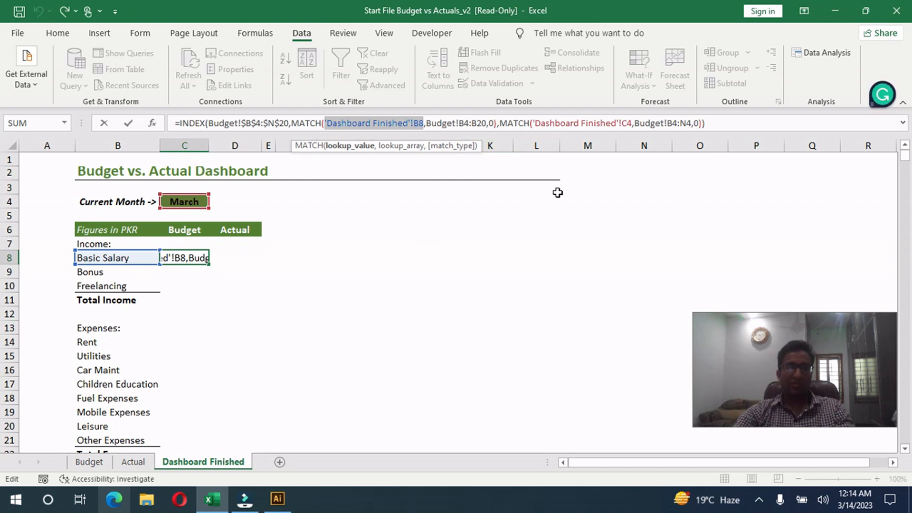
Make both MATCH lookup arrays in the C8 formula absolute, as Budget!$B$4:$B$20 and Budget!$B$4:$N$4
drag(427, 124, 488, 128)
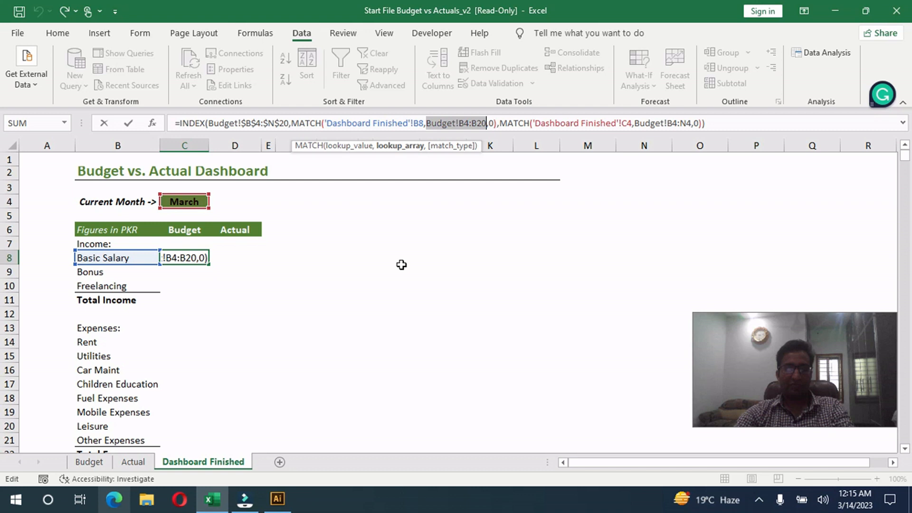
key(F4)
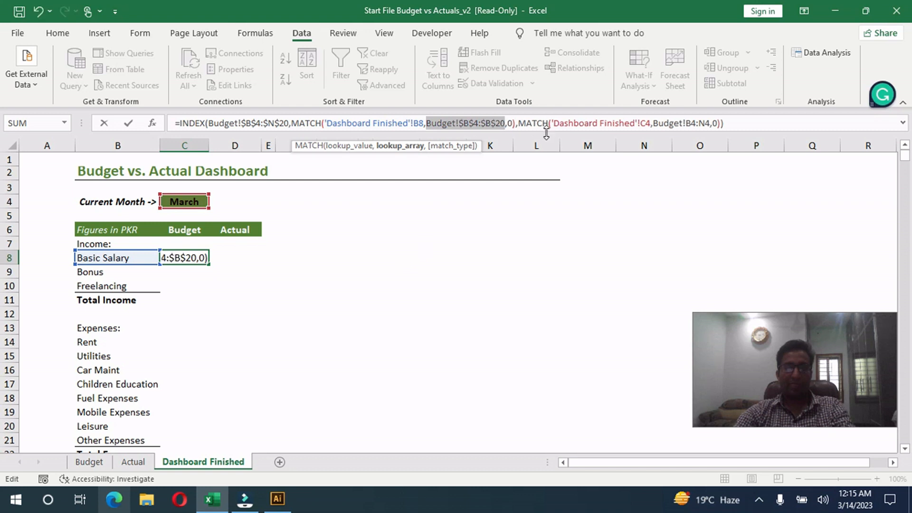
drag(653, 123, 709, 123)
key(F4)
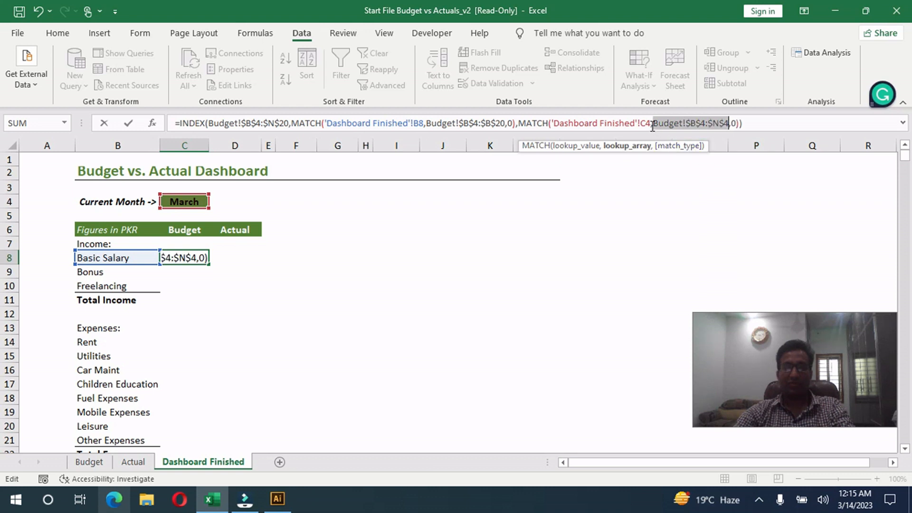
Make the Current Month reference in the C8 formula absolute as $C$4 and enter the formula
drag(652, 125, 555, 125)
key(F4)
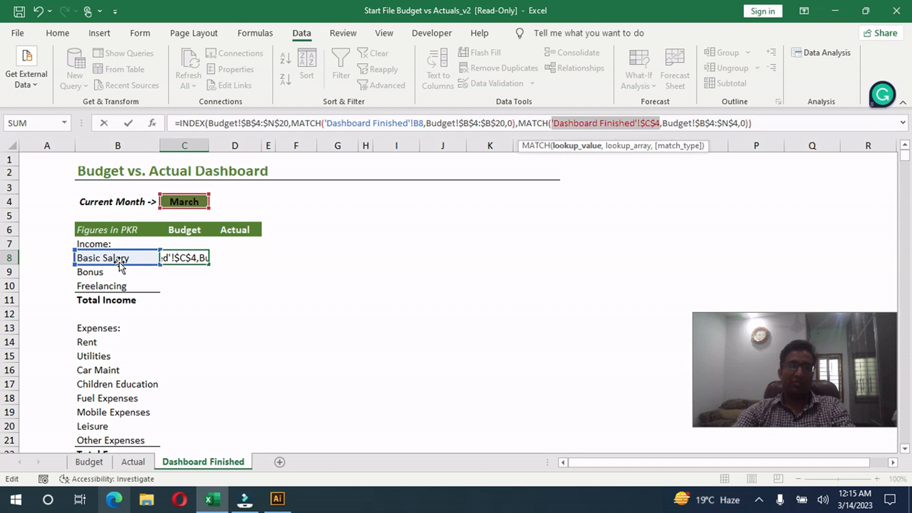
key(Return)
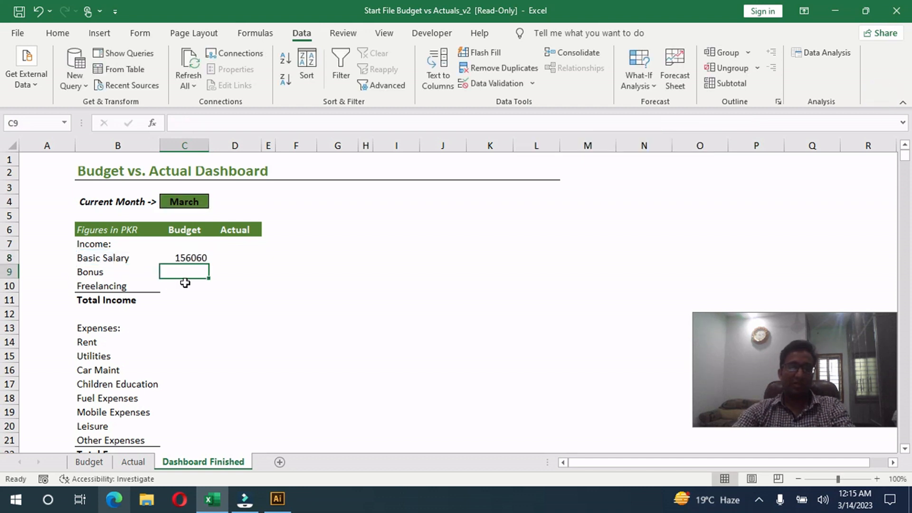
Fill the Basic Salary budget formula down to Bonus and Freelancing, and check the Bonus figure against March on the Budget sheet
click(193, 257)
drag(203, 259, 209, 290)
click(196, 277)
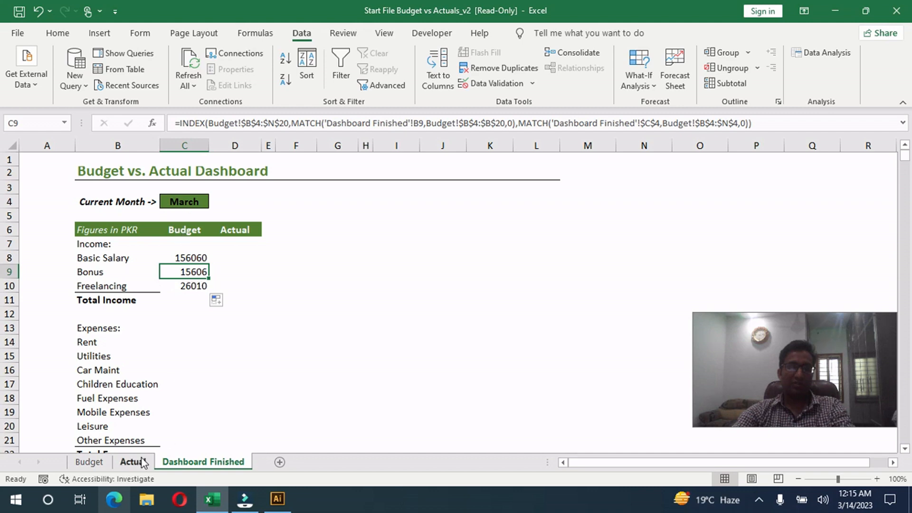
click(89, 461)
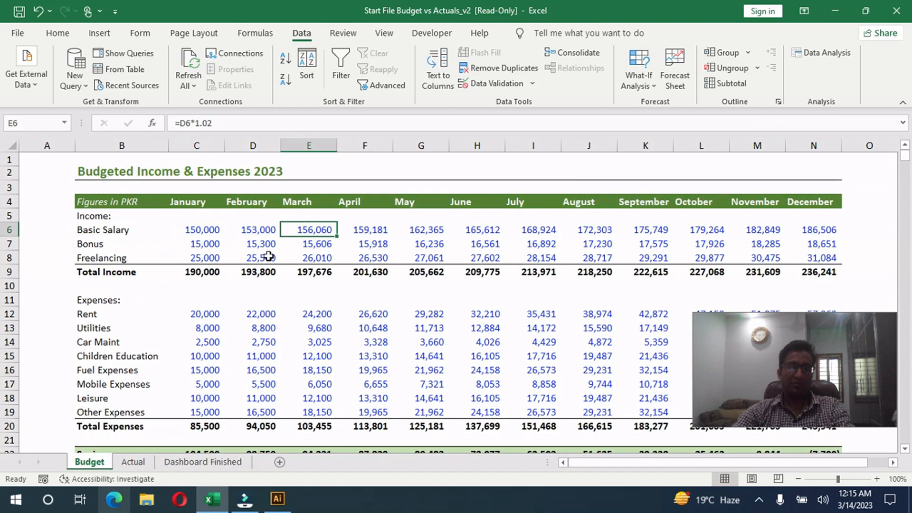
click(301, 247)
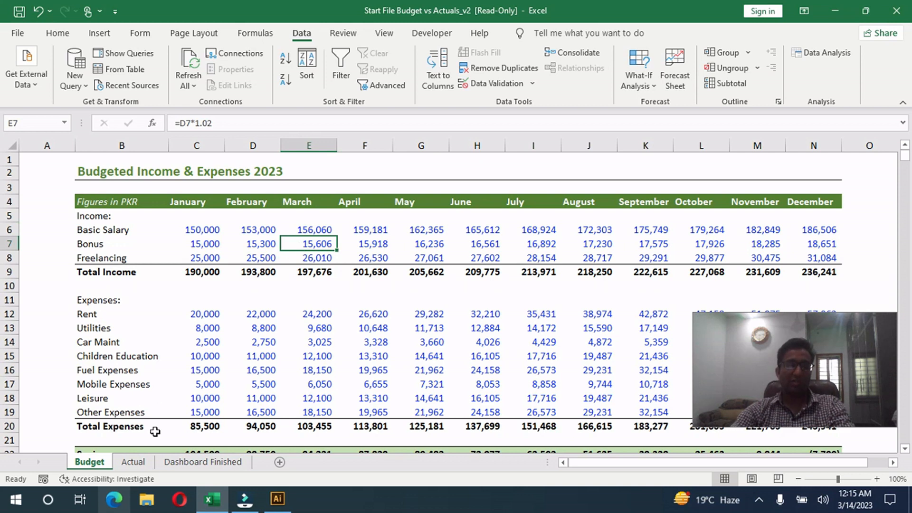
click(133, 461)
click(202, 461)
Copy the Freelancing budget formula to Rent in C14 and fill it down through Other Expenses in C21
click(195, 289)
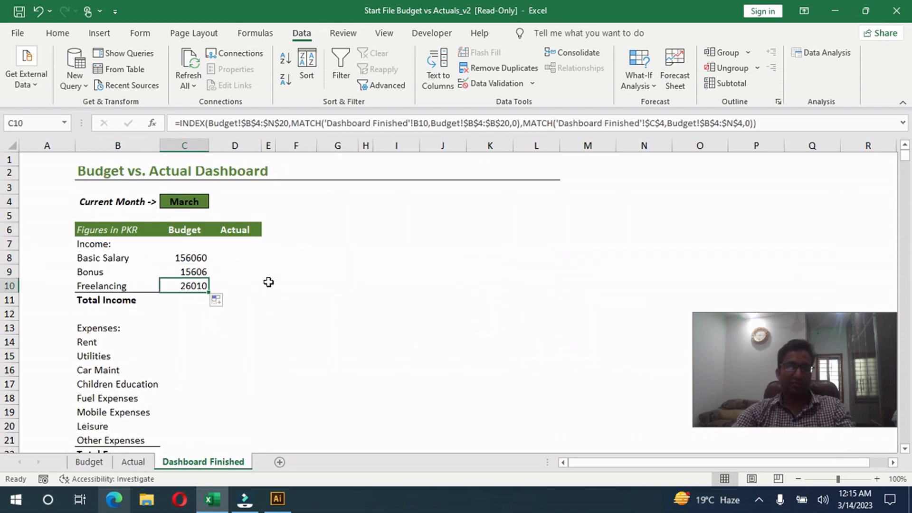
key(ctrl+c)
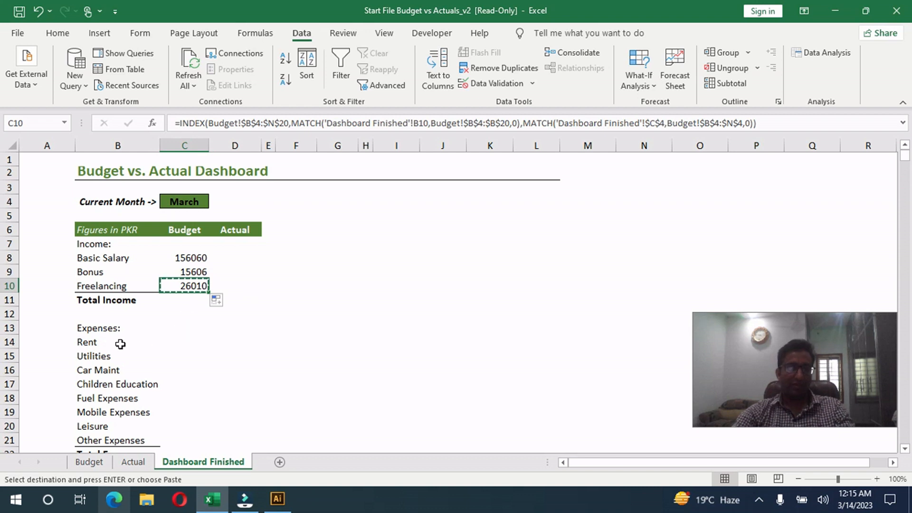
click(187, 340)
key(ctrl+v)
scroll(223, 344, down, 1)
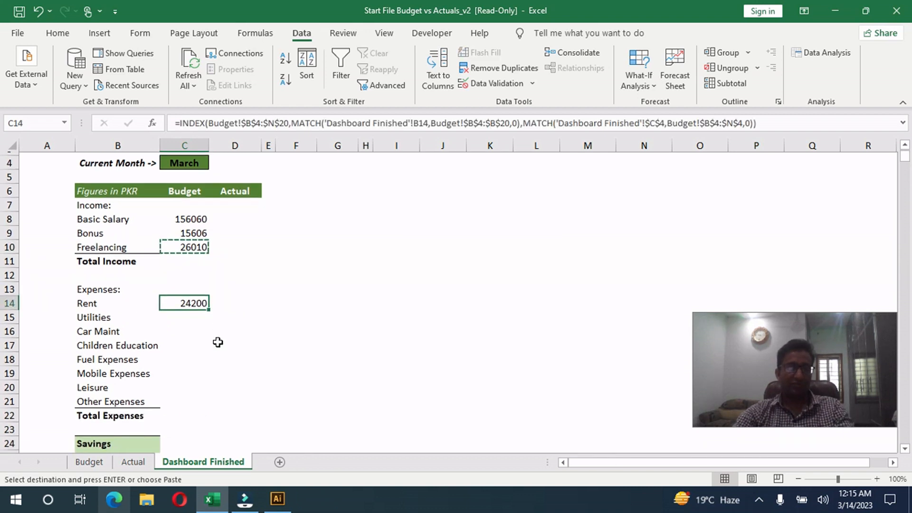
drag(207, 305, 199, 403)
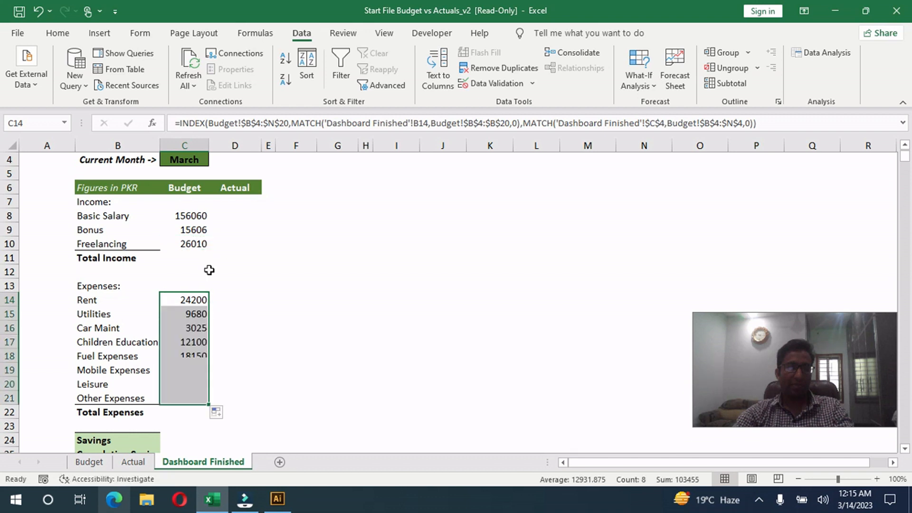
Fill the Total Income label cell across to C11 for its formatting, and replace the content with an AutoSum of the budgeted income
click(141, 257)
drag(162, 265, 205, 260)
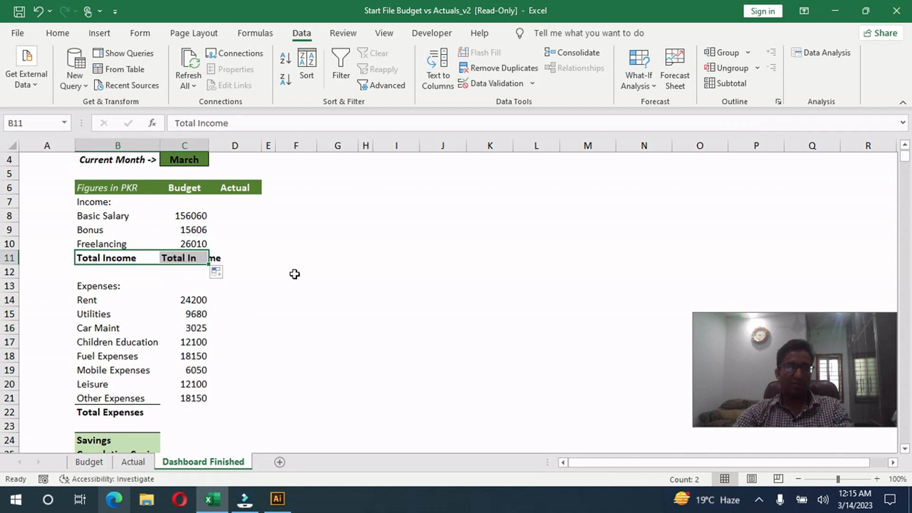
scroll(295, 273, down, 1)
click(205, 220)
click(57, 32)
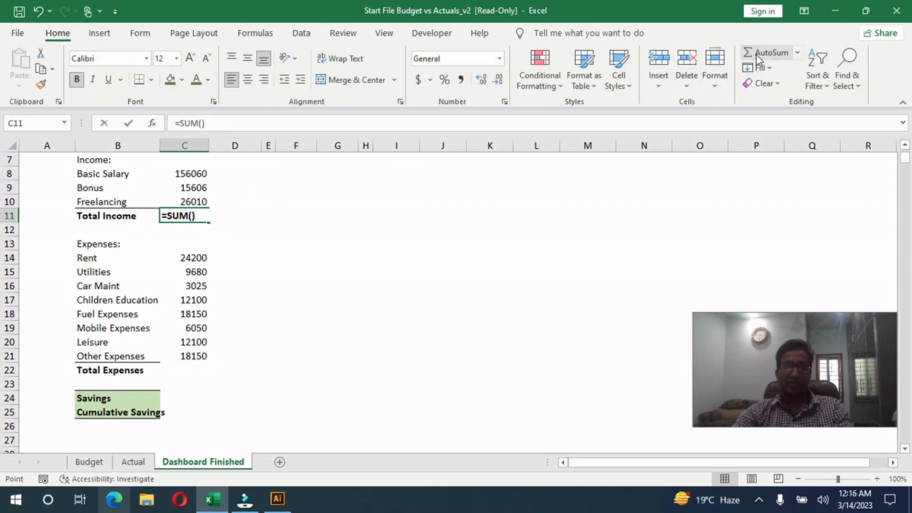
click(762, 54)
scroll(414, 214, up, 2)
key(Return)
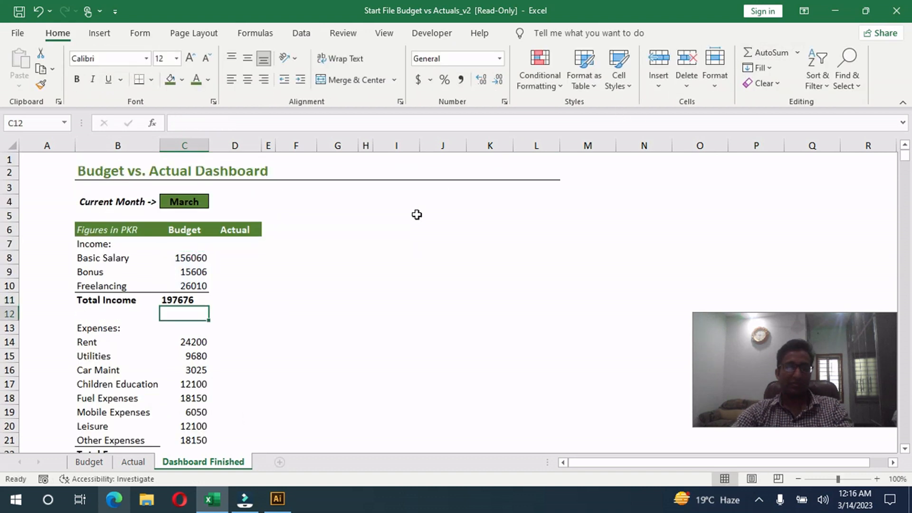
Total the budgeted expenses in C22 of the Total Expenses row with AutoSum
scroll(416, 215, down, 2)
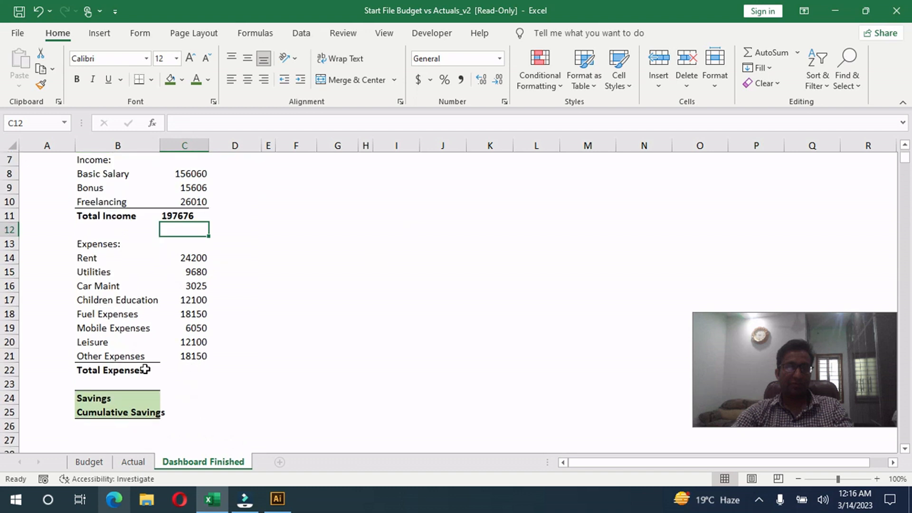
click(192, 370)
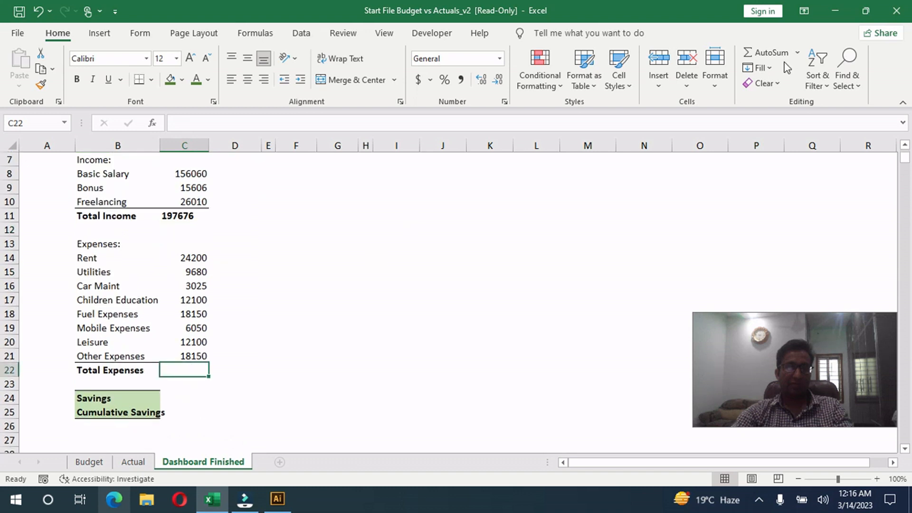
click(761, 53)
key(Return)
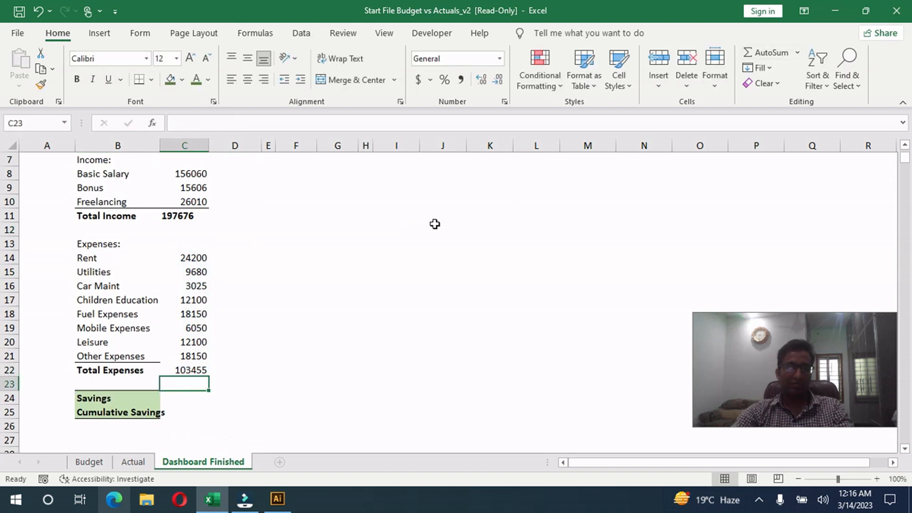
Pick up the formatting of the Total Expenses label in B22 with Format Painter
click(145, 369)
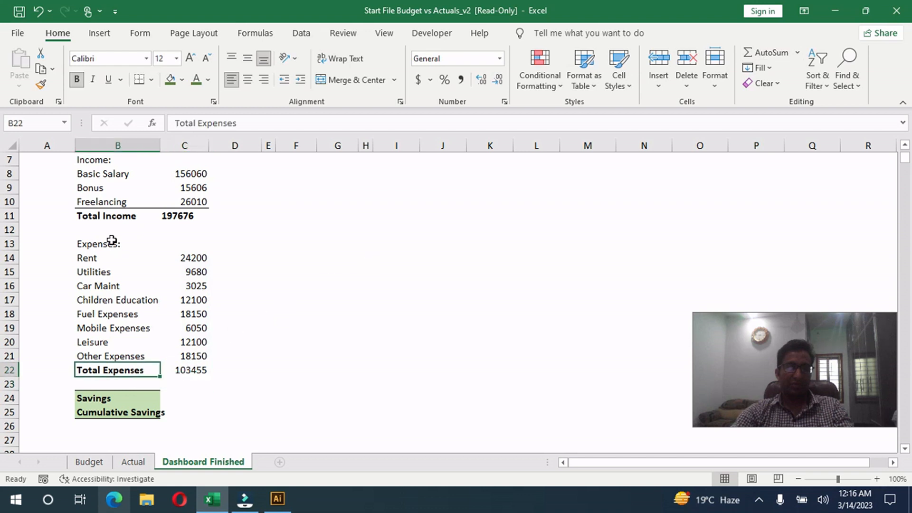
click(44, 84)
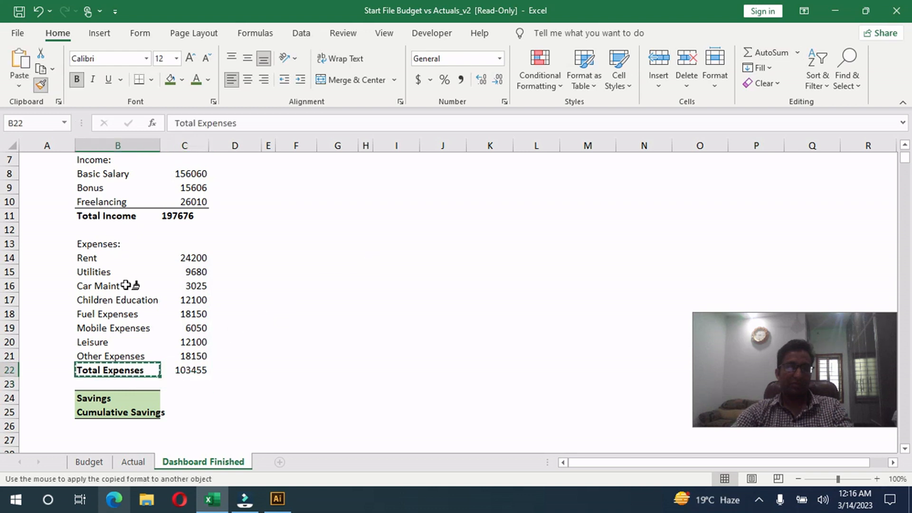
Apply the Total Expenses label's formatting to its amount in C22, and center the contents of column C horizontally and vertically
click(192, 369)
scroll(324, 311, up, 2)
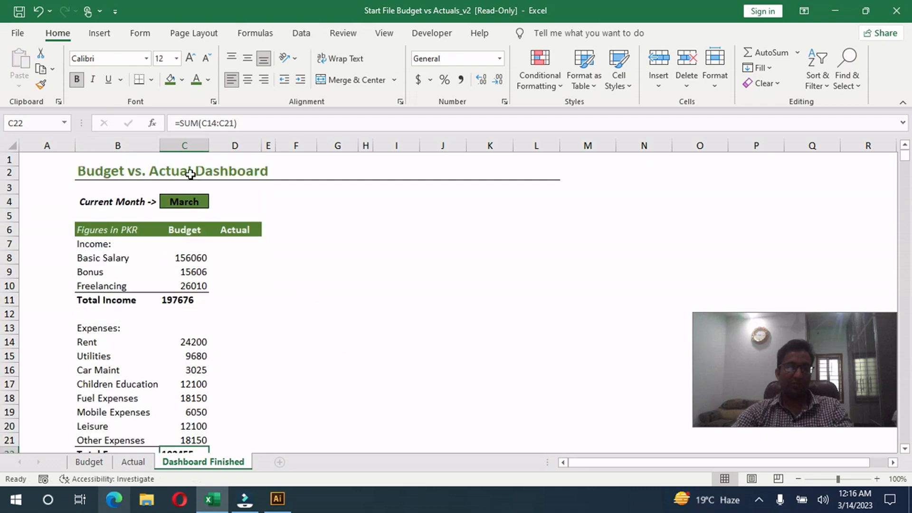
click(186, 147)
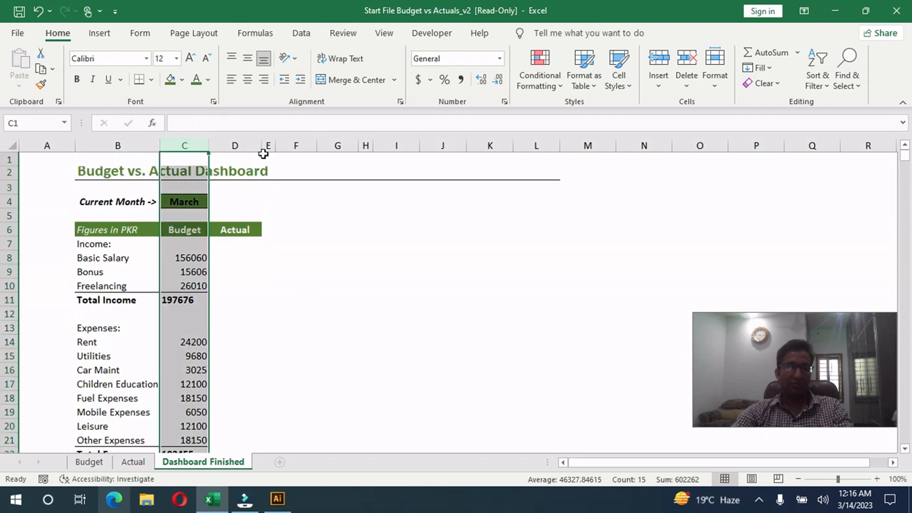
click(248, 79)
click(267, 341)
Format the Budget amounts in C8:C22 in comma style with no decimal places
drag(199, 262, 185, 173)
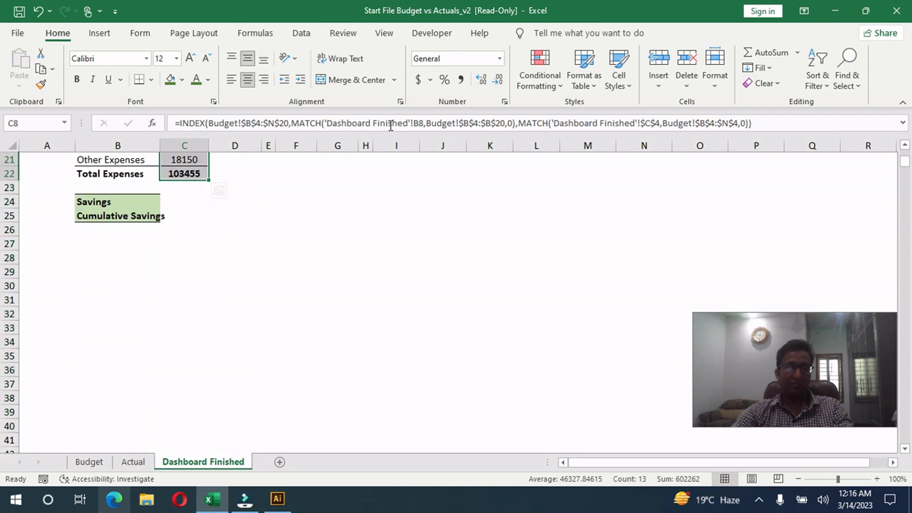
click(459, 82)
click(498, 81)
click(499, 82)
click(385, 261)
Calculate the budgeted Savings in C24 as total income minus total expenses with =C11-C22
scroll(229, 258, down, 4)
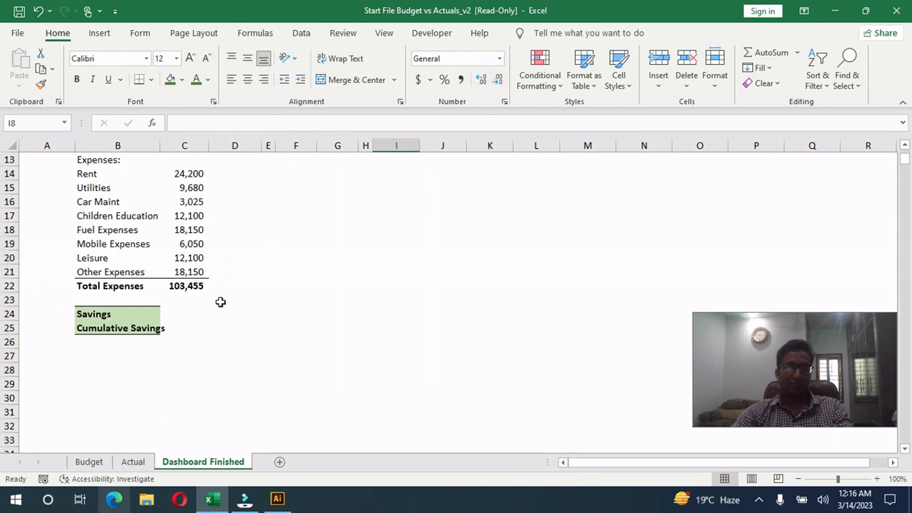
click(174, 302)
key(Down)
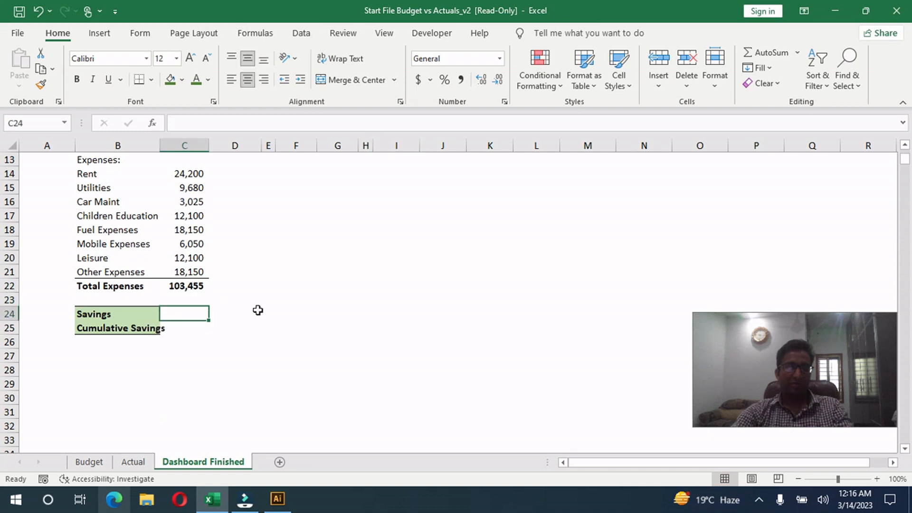
text(=)
scroll(260, 308, up, 4)
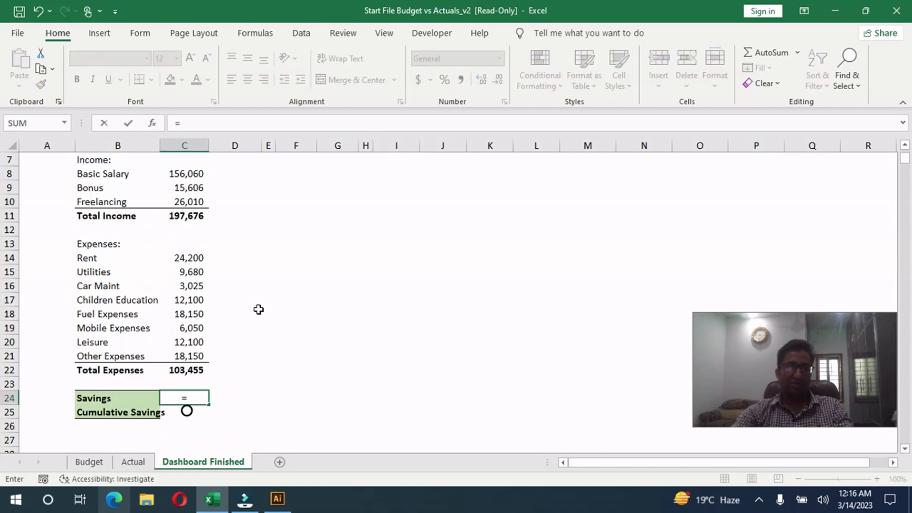
click(195, 299)
text(-)
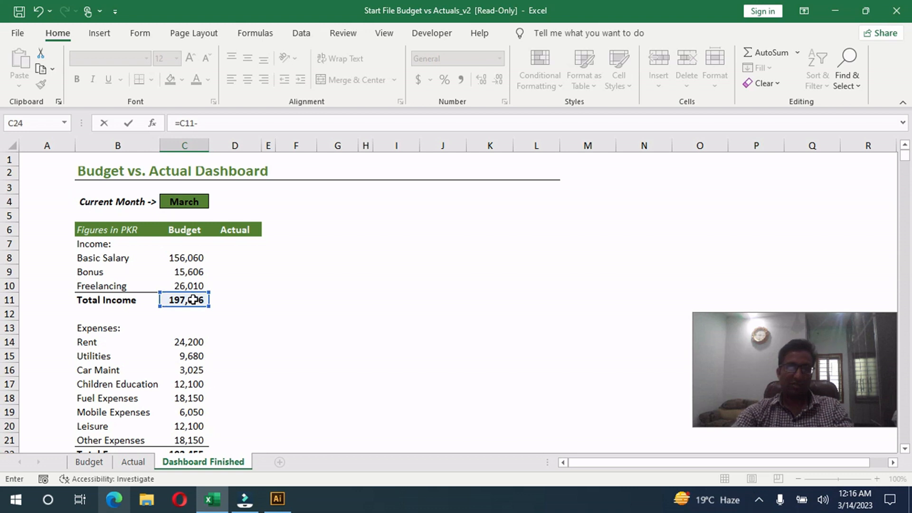
scroll(248, 303, down, 3)
click(197, 332)
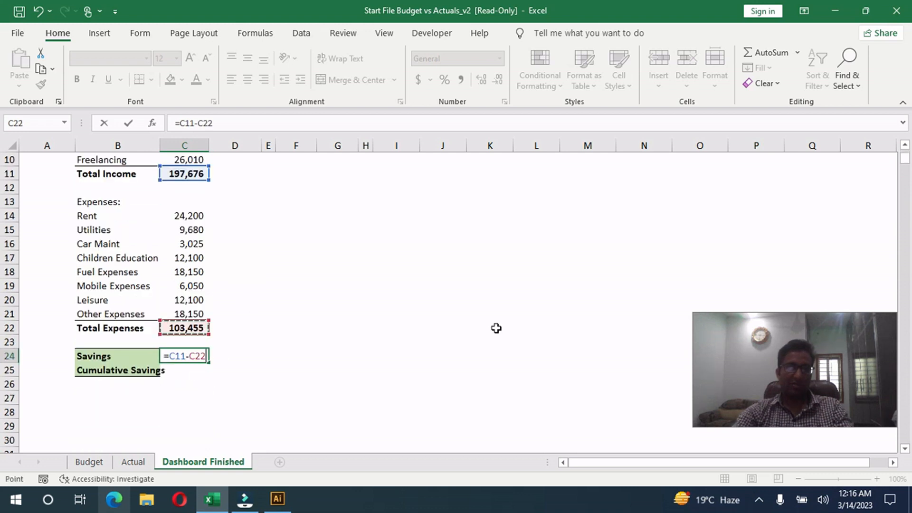
key(Return)
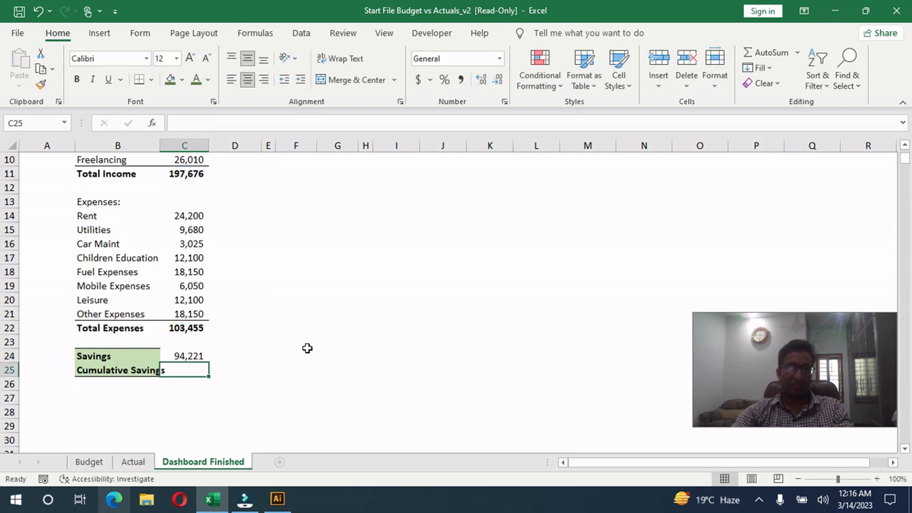
Fill the budgeted Cumulative Savings in C25 with a formula that references the Savings amount in C24
text(=)
key(Up)
key(Return)
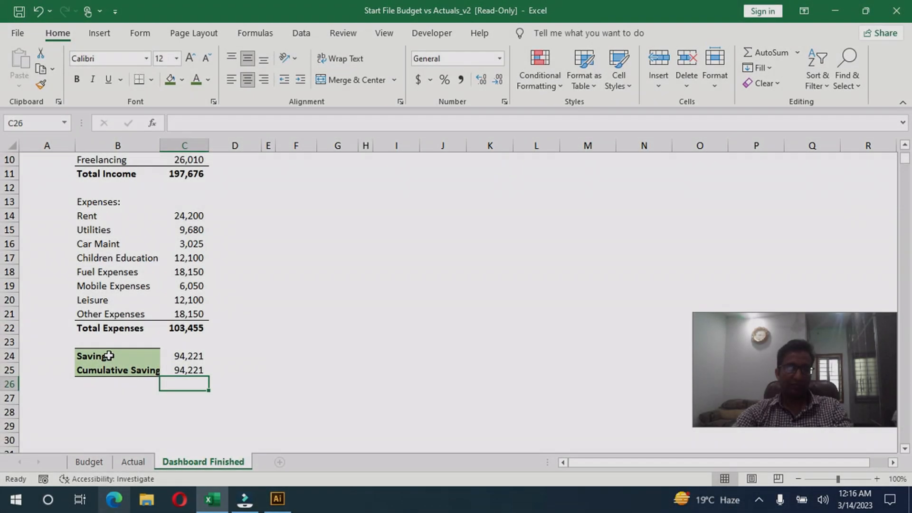
Copy the formatting of the Savings labels in B24:B25 onto C24:C25, and show both amounts in comma style without decimals
drag(108, 356, 109, 371)
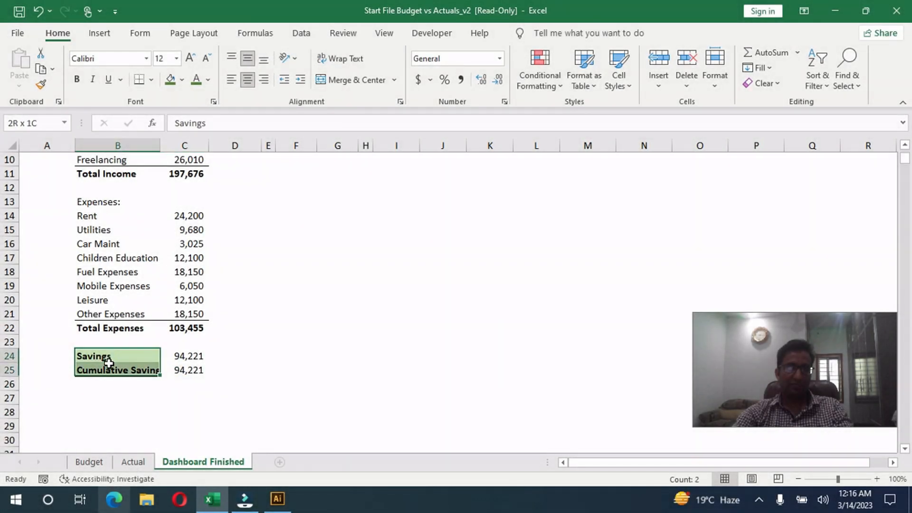
click(40, 85)
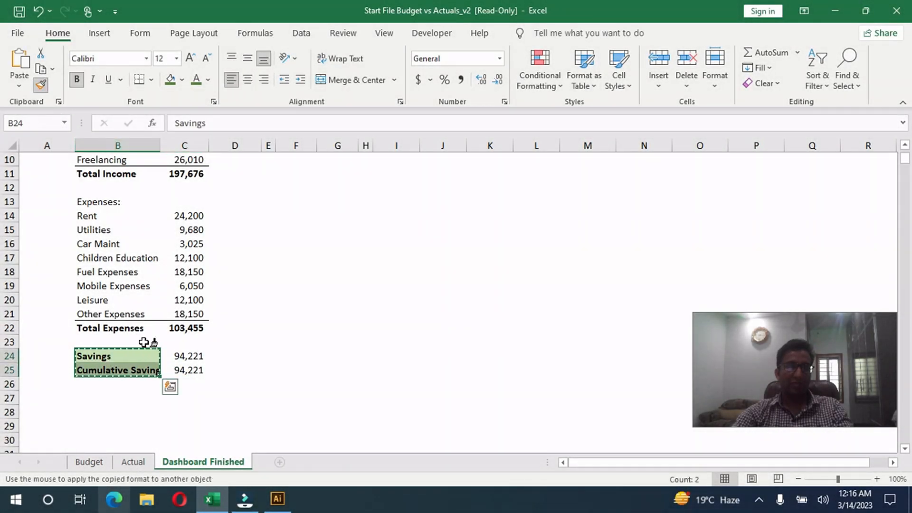
drag(181, 355, 181, 370)
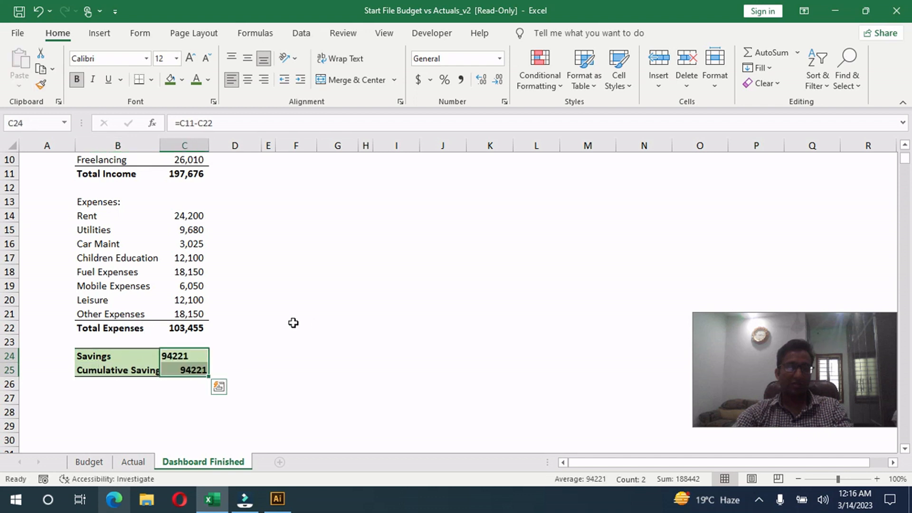
click(460, 81)
click(497, 79)
click(497, 79)
click(438, 260)
scroll(437, 262, up, 3)
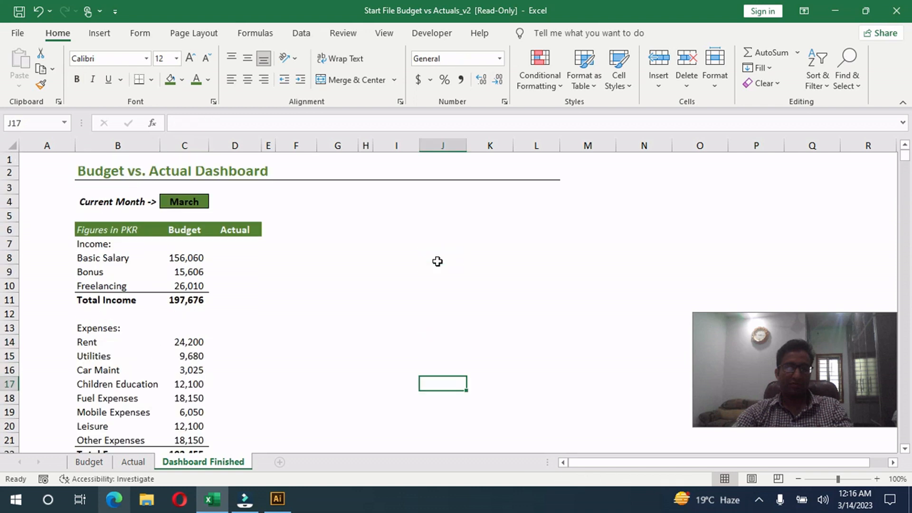
Examine how the Actual sheet records month, category and amount for the line items on the Dashboard Finished sheet
click(244, 258)
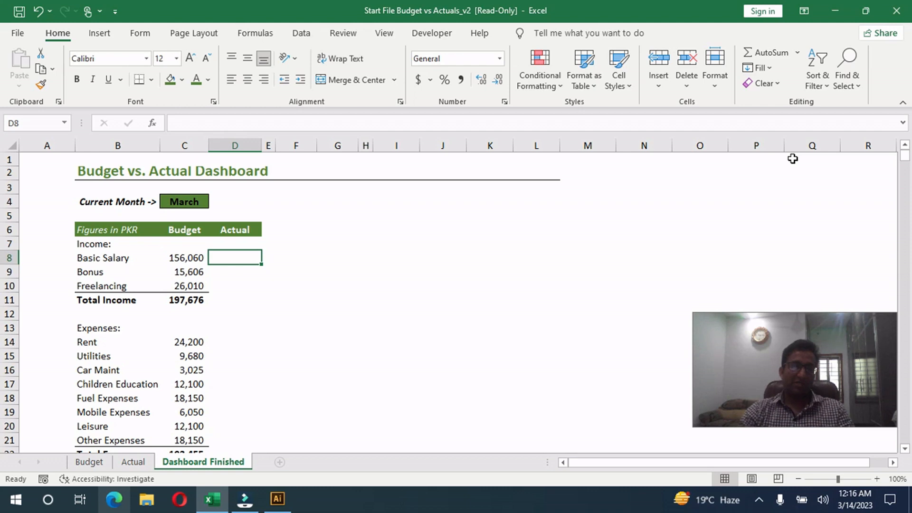
click(133, 462)
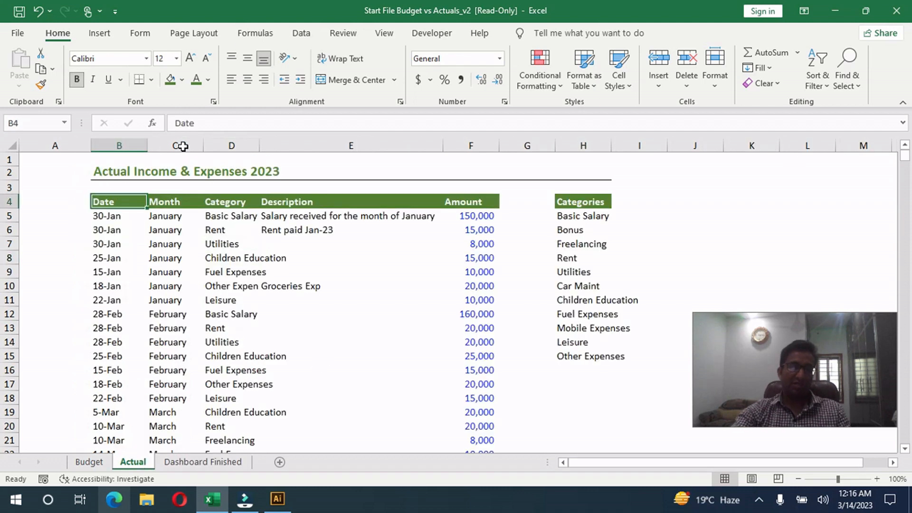
click(183, 462)
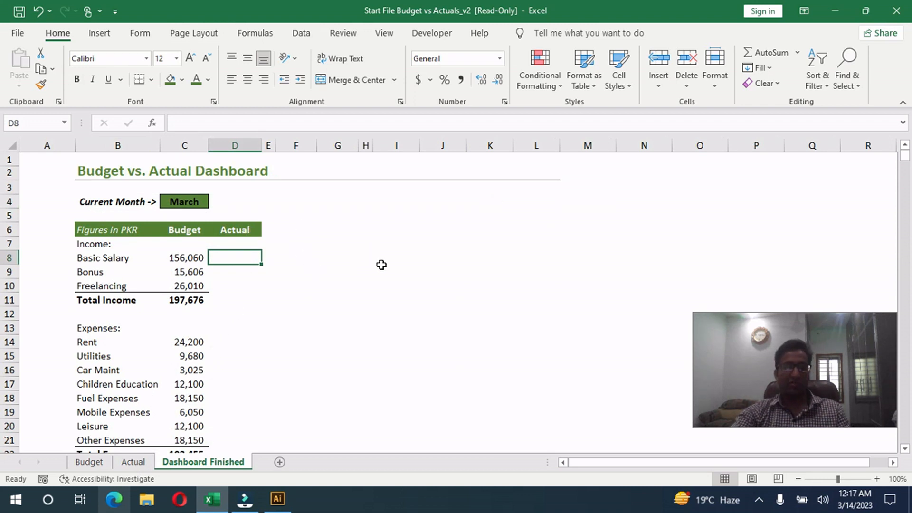
click(105, 260)
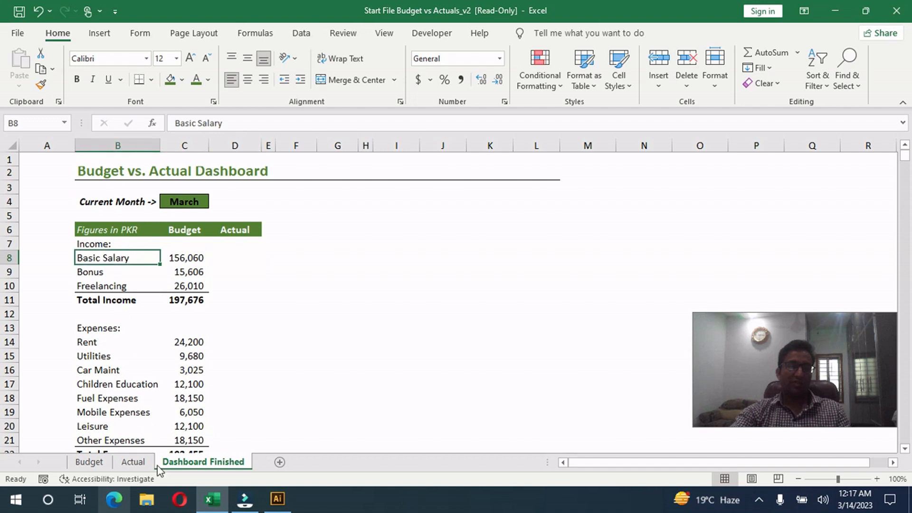
click(133, 462)
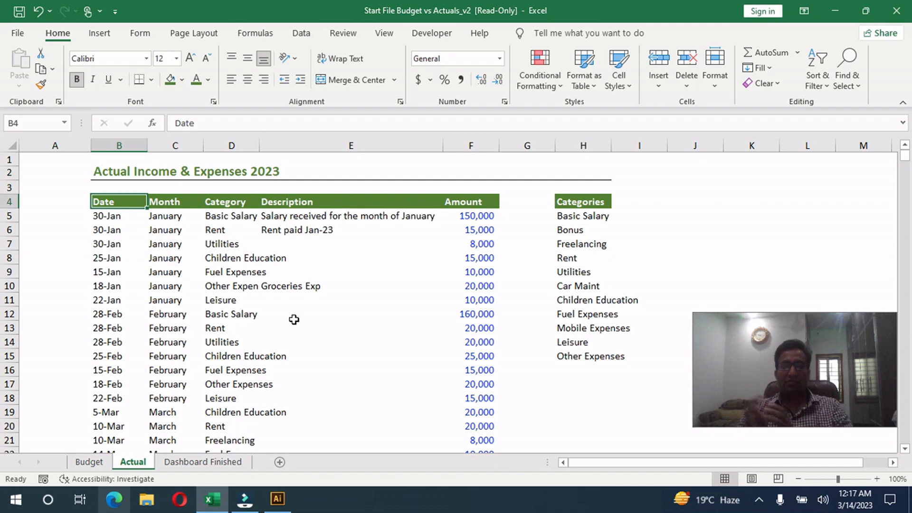
click(167, 460)
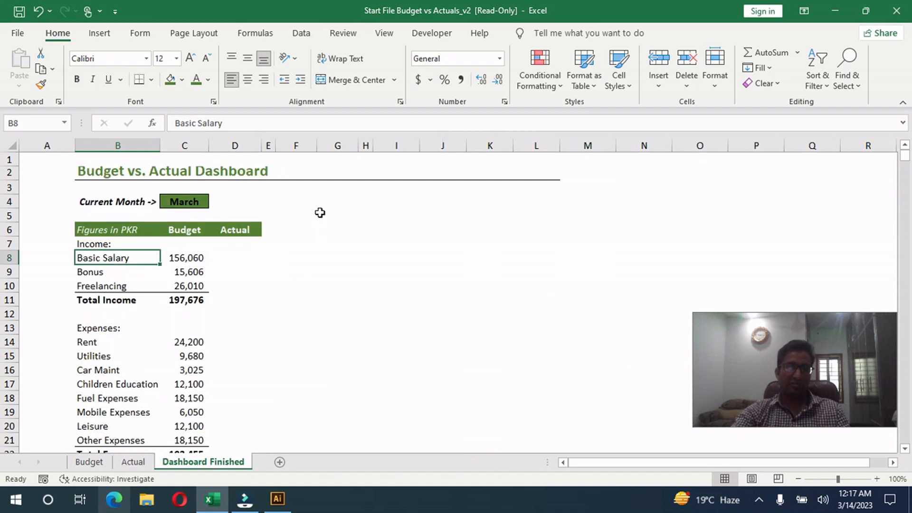
Start a SUMIFS formula in D8 that sums Actual!F:F where the category in Actual!D:D matches B8
click(243, 253)
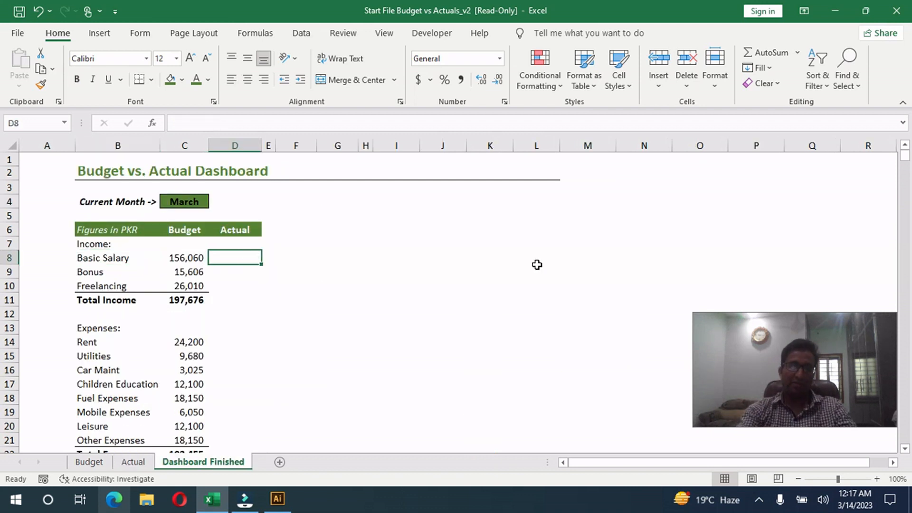
text(=SUMIFS()
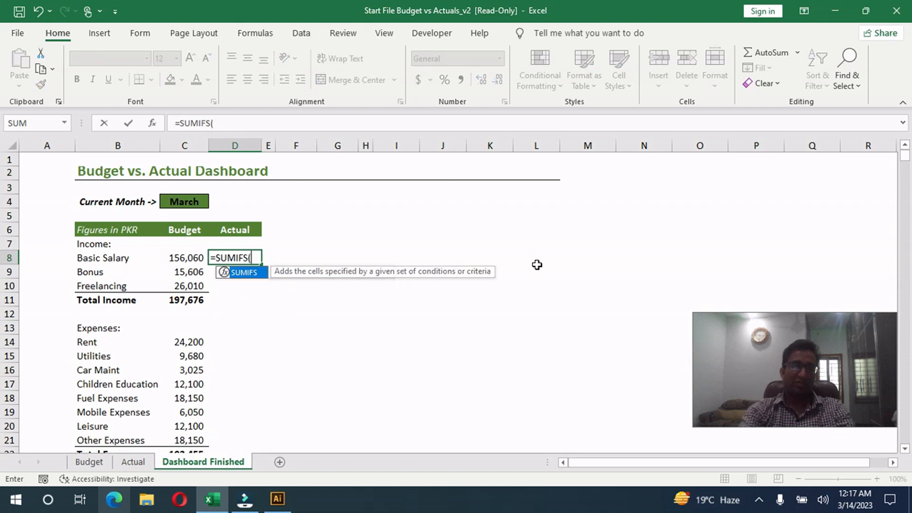
click(133, 462)
click(461, 146)
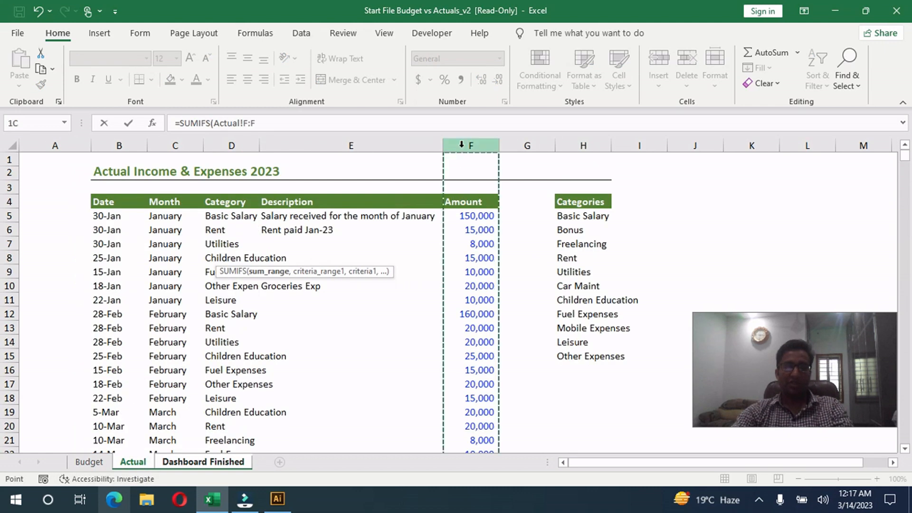
text(,)
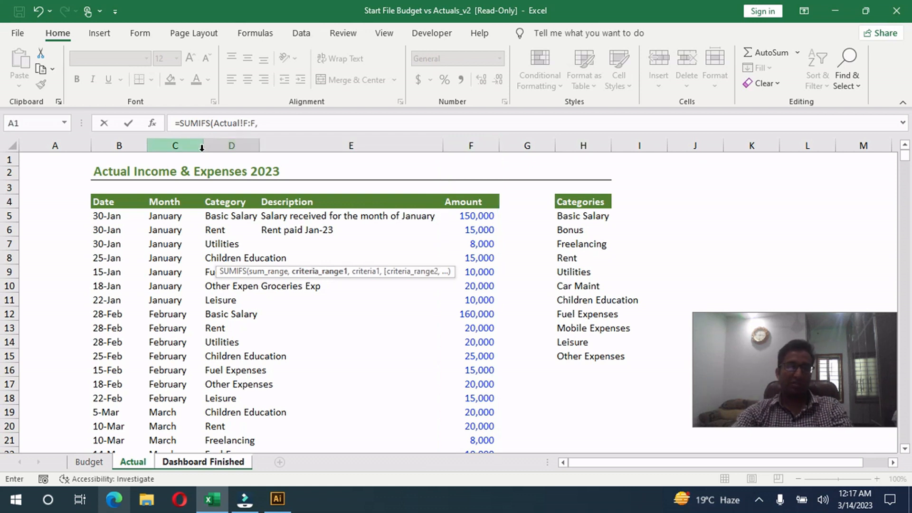
click(231, 145)
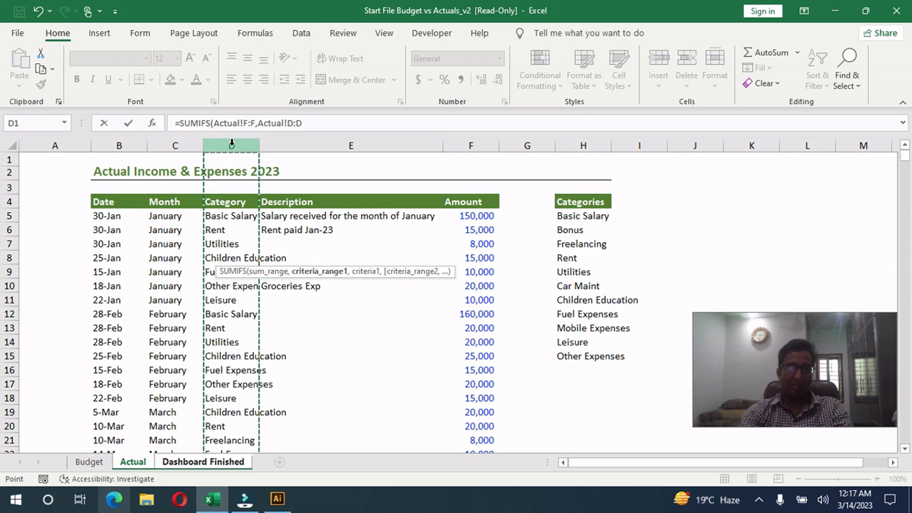
text(,)
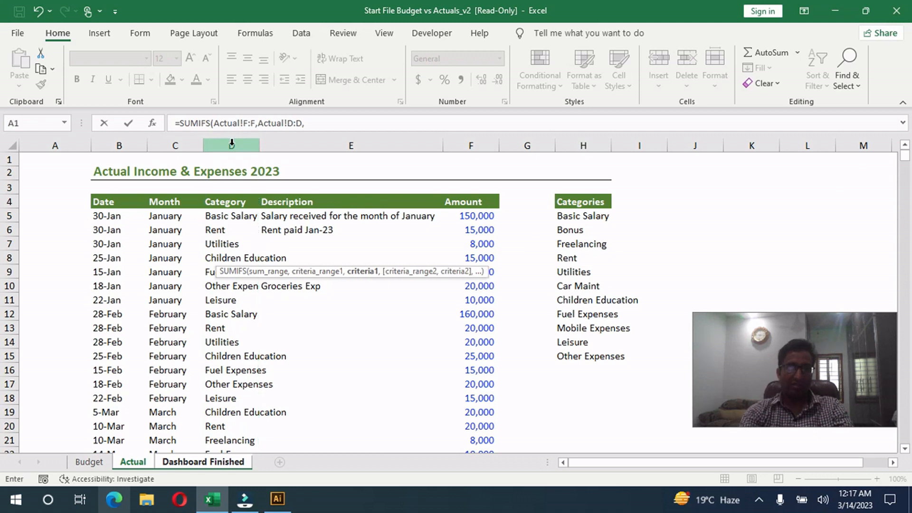
click(195, 461)
click(128, 257)
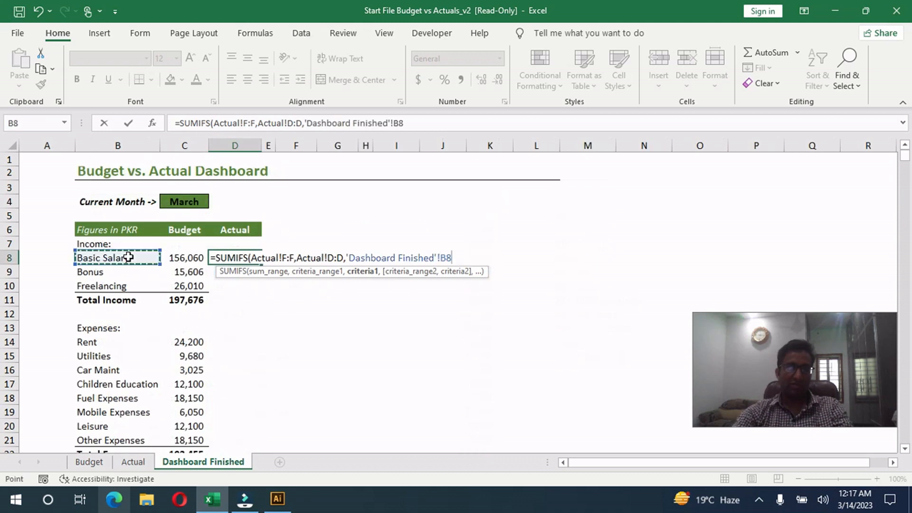
text(,)
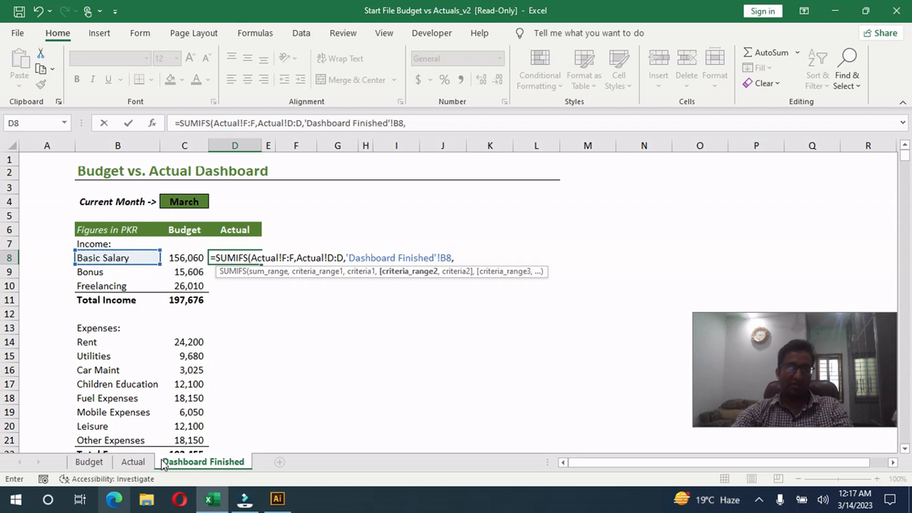
Add a second SUMIFS condition matching the months in Actual!C:C to the current month in C4, and close the formula
click(133, 462)
click(175, 145)
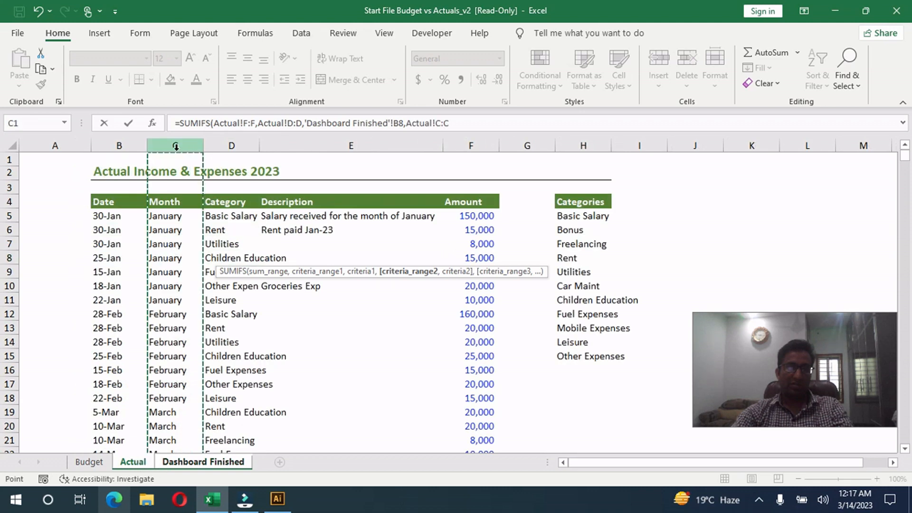
text(,)
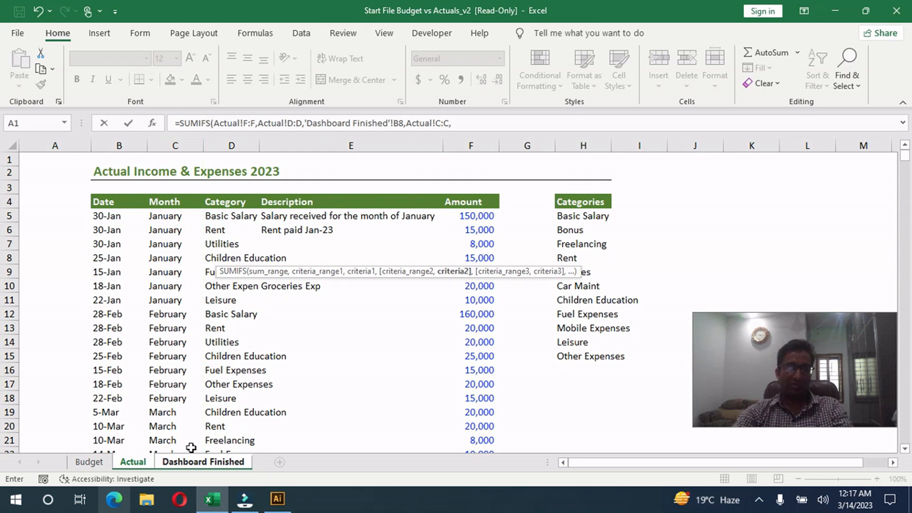
click(190, 462)
click(183, 200)
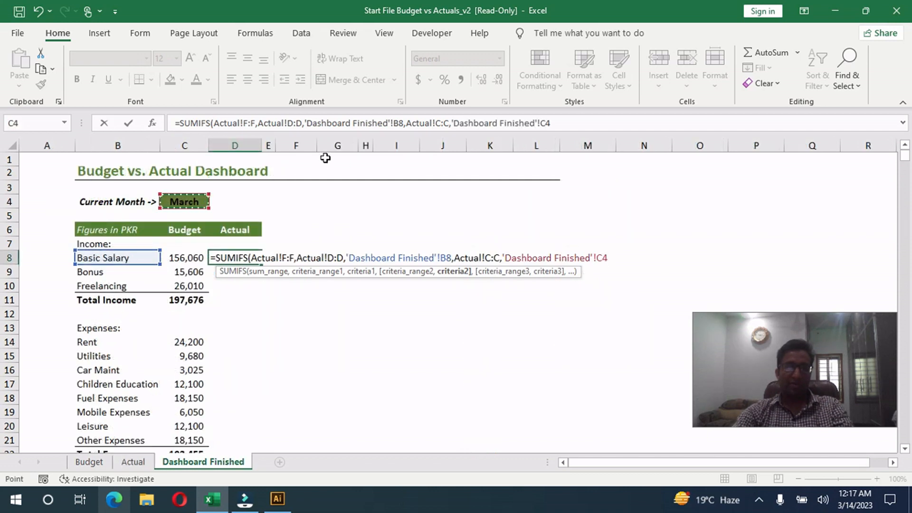
text())
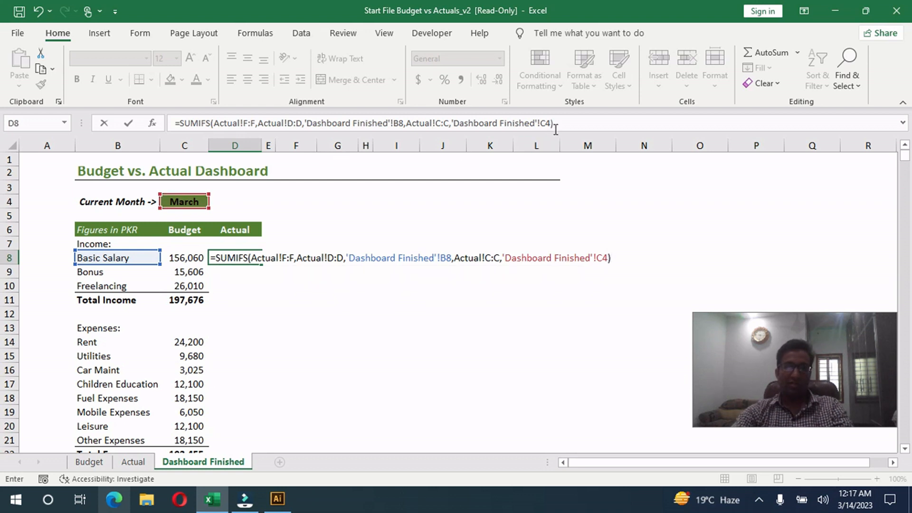
Make the month cell C4 and the month range Actual!C:C absolute references in the D8 SUMIFS formula
drag(550, 124, 451, 118)
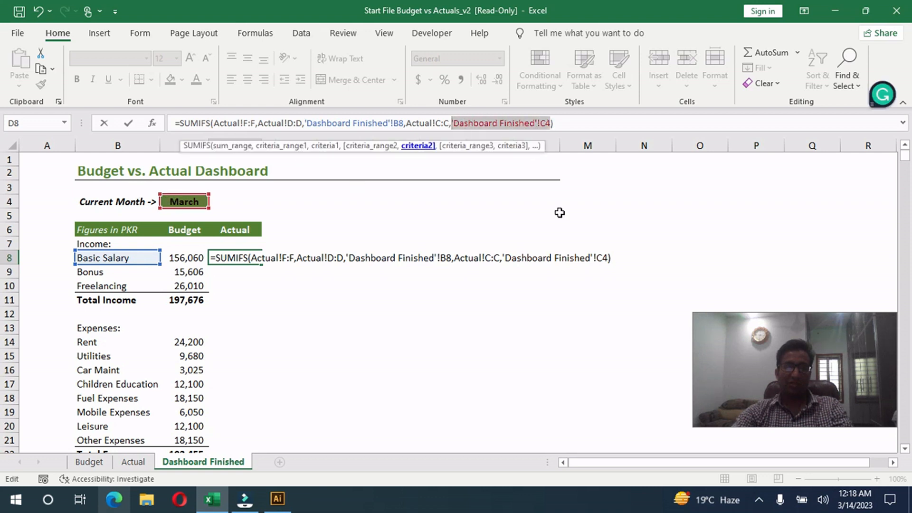
key(F4)
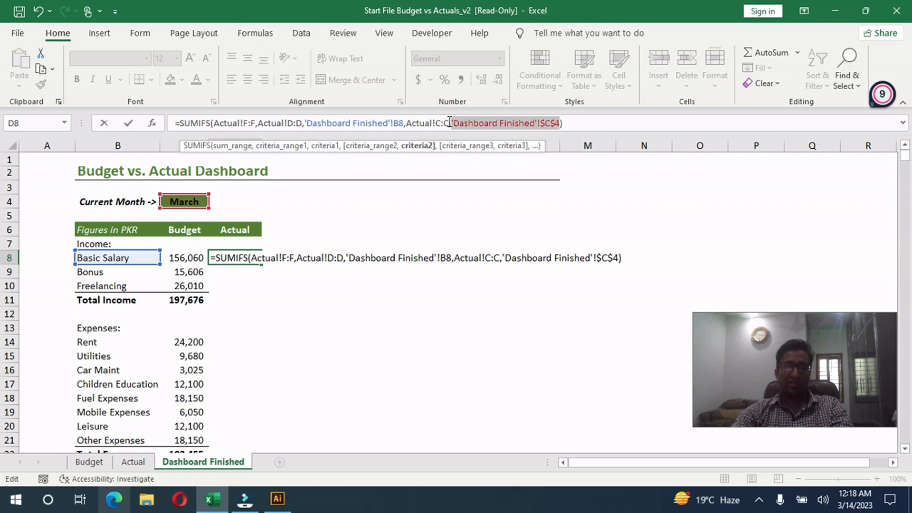
drag(449, 122, 422, 120)
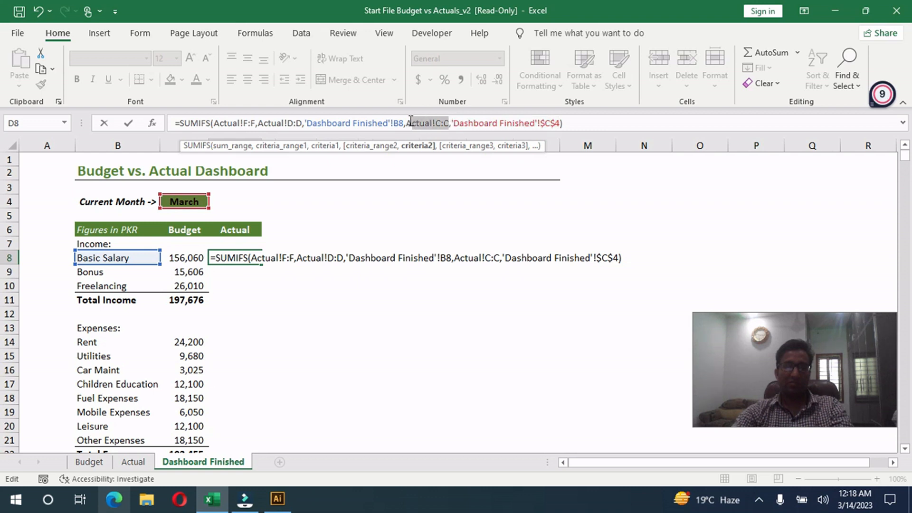
drag(408, 122, 406, 123)
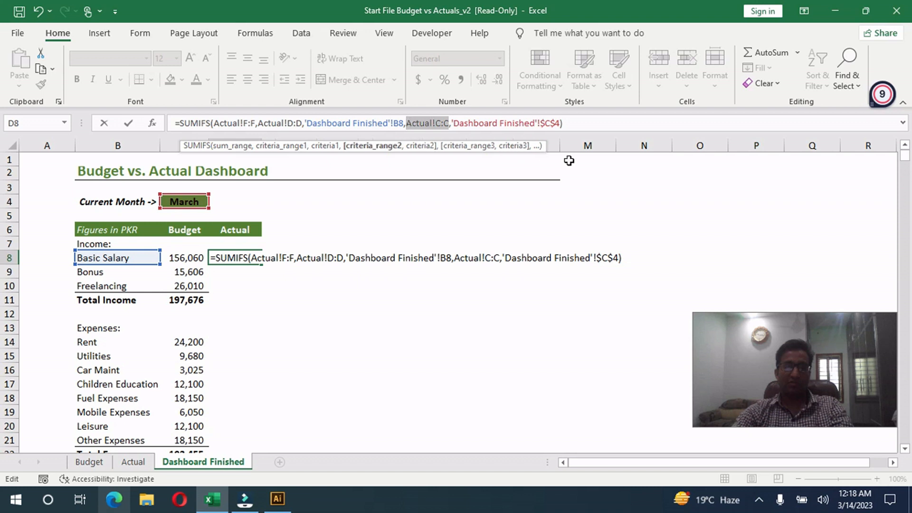
key(F4)
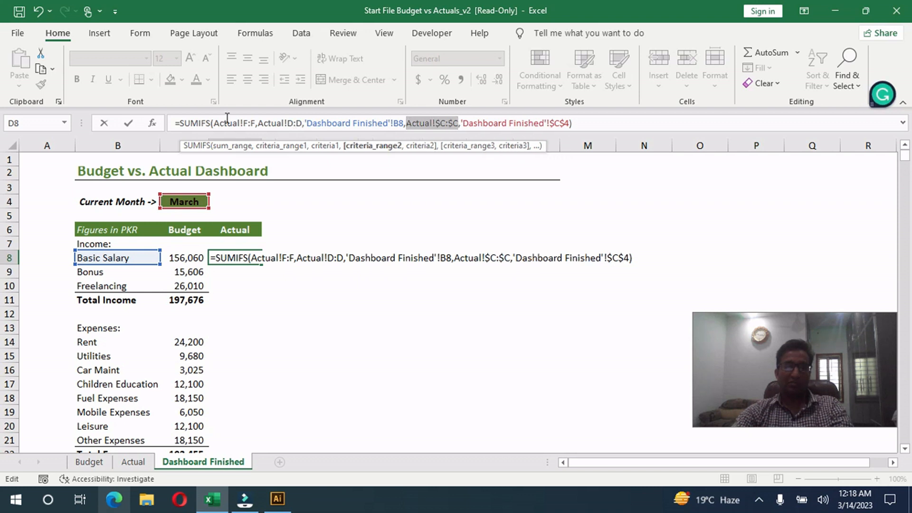
Make the sum range Actual!F:F and category range Actual!D:D absolute, and enter the D8 formula
drag(255, 123, 214, 124)
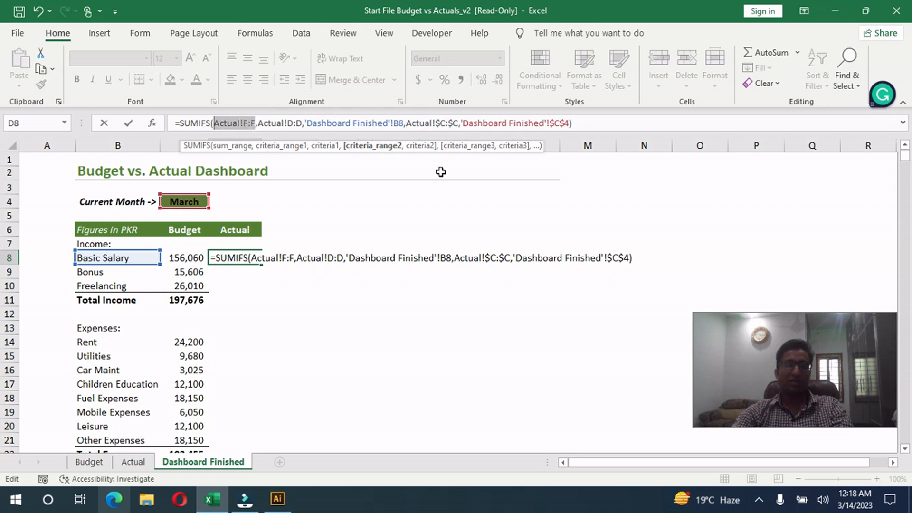
key(F4)
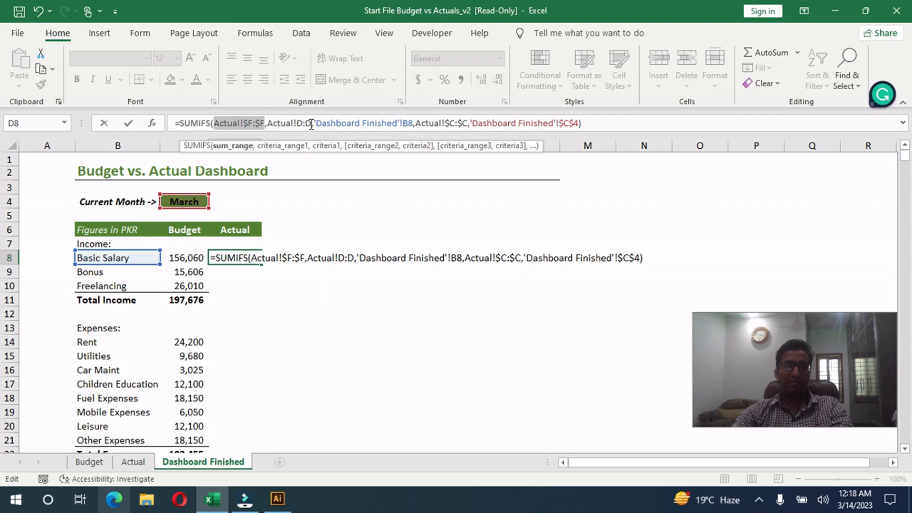
drag(311, 124, 266, 124)
key(F4)
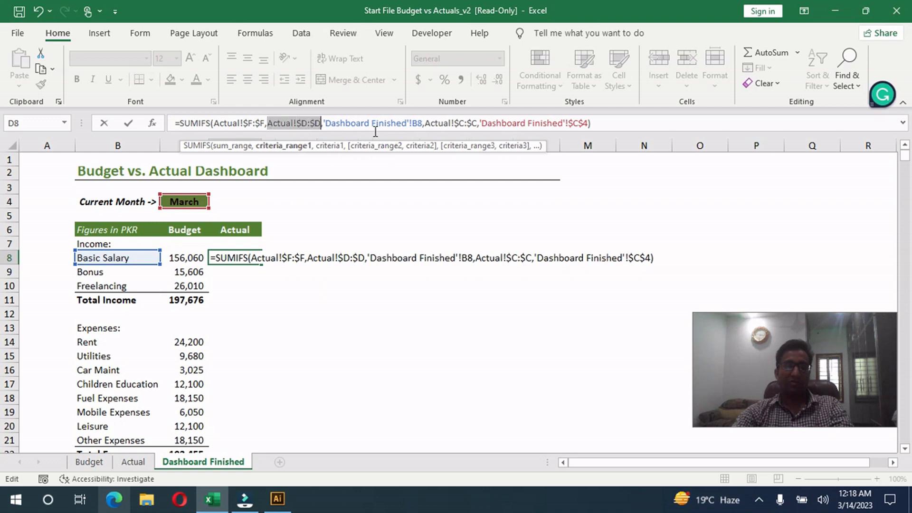
key(Return)
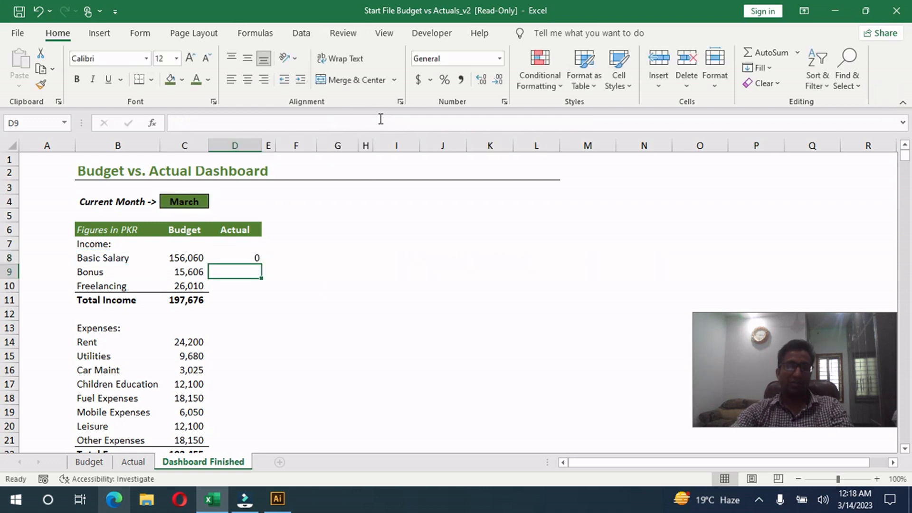
Check the category in B8 and the month in C4 against the entries on the Actual sheet
click(244, 257)
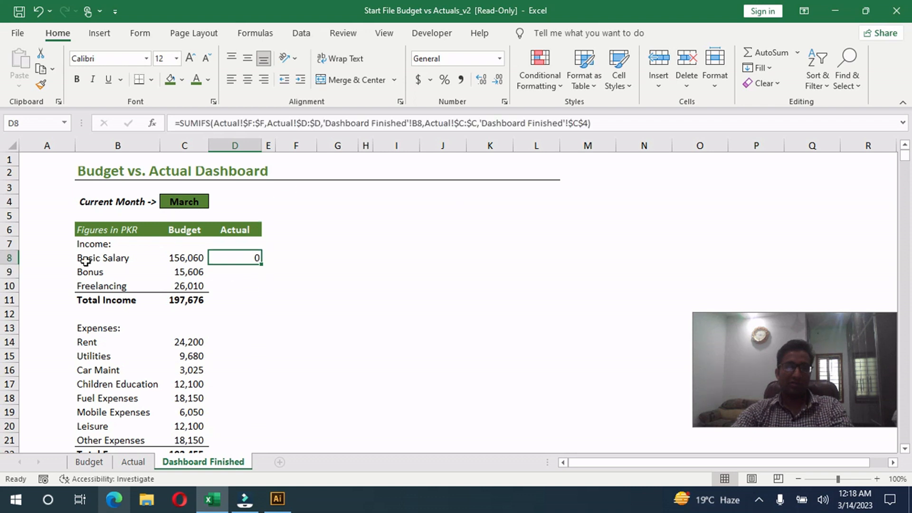
click(126, 254)
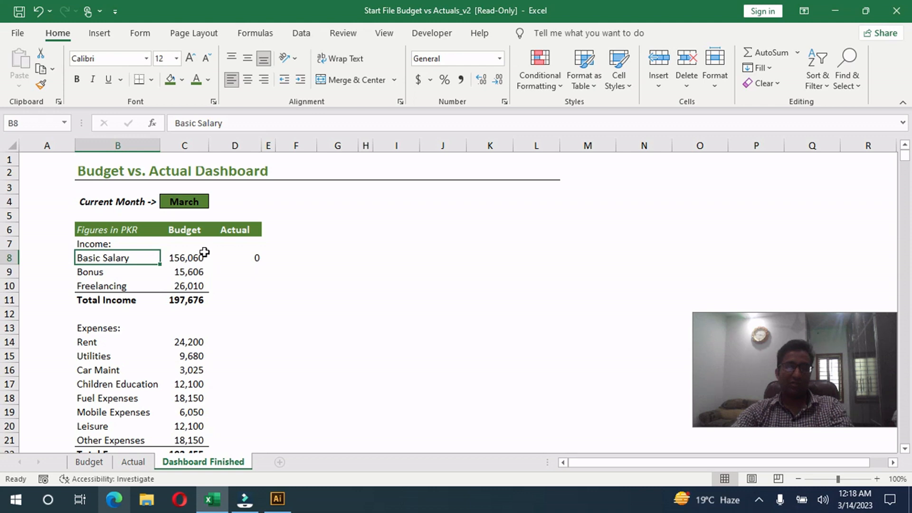
click(199, 203)
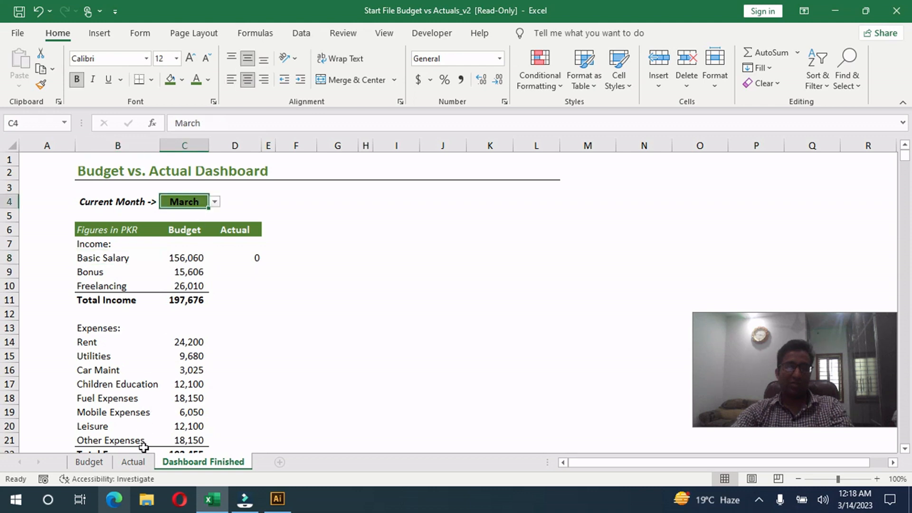
click(127, 463)
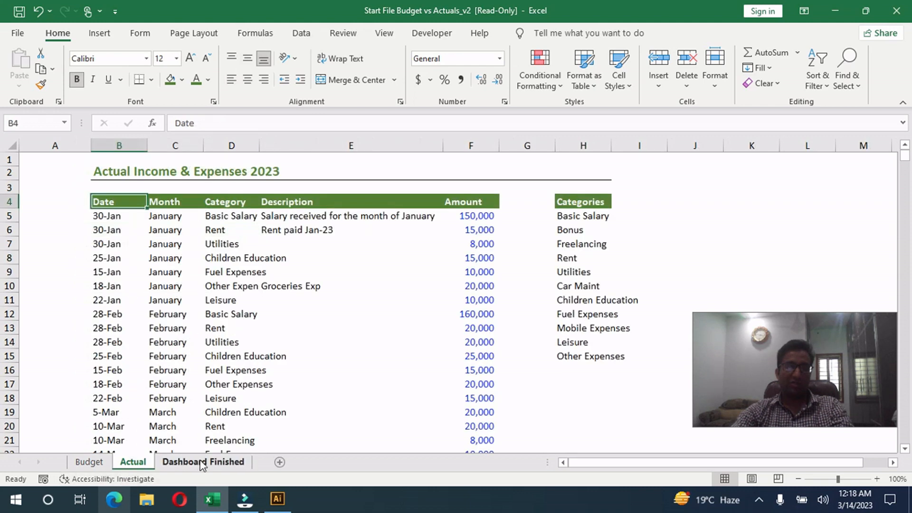
click(202, 463)
Set the current month in C4 to January
click(214, 203)
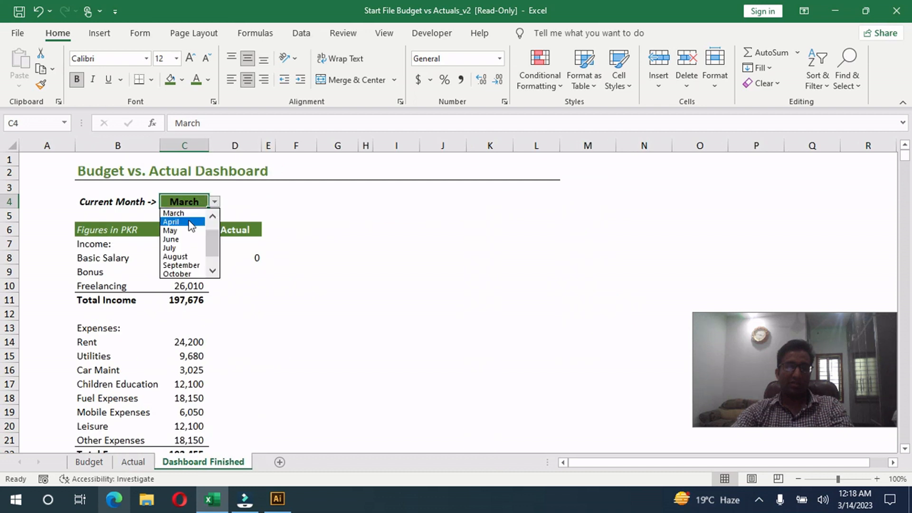
scroll(203, 229, up, 1)
click(176, 213)
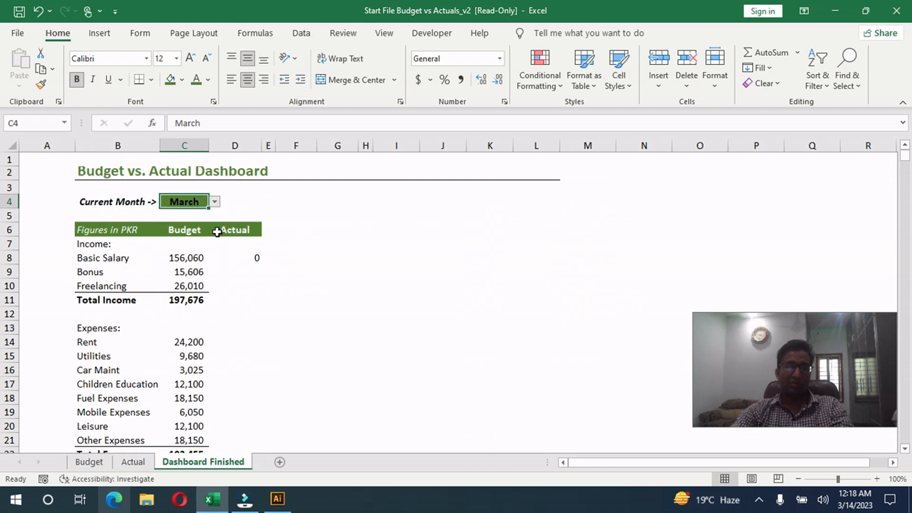
Fill the SUMIFS formula from D8 down to D10 for the Bonus and Freelancing rows
click(253, 258)
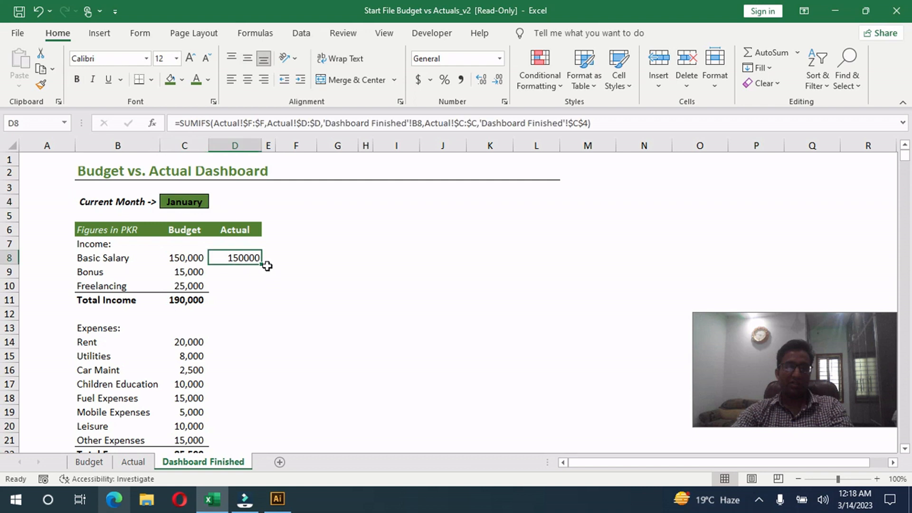
drag(259, 267, 259, 290)
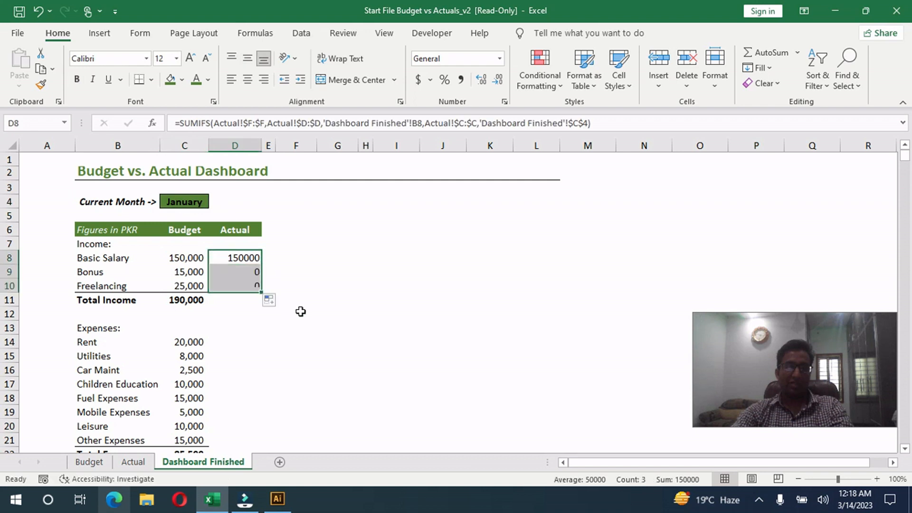
click(232, 270)
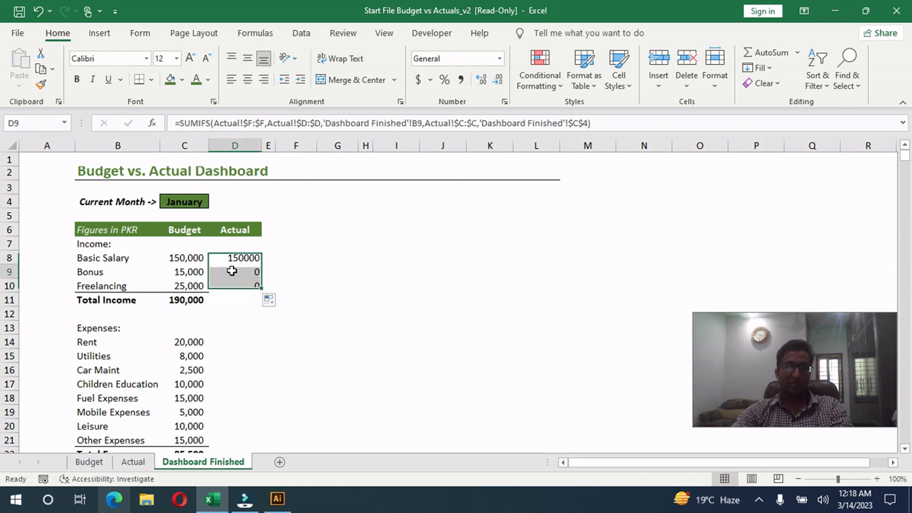
Test the Actual income formulas by switching the current month to February, March and back to January
click(190, 202)
click(215, 203)
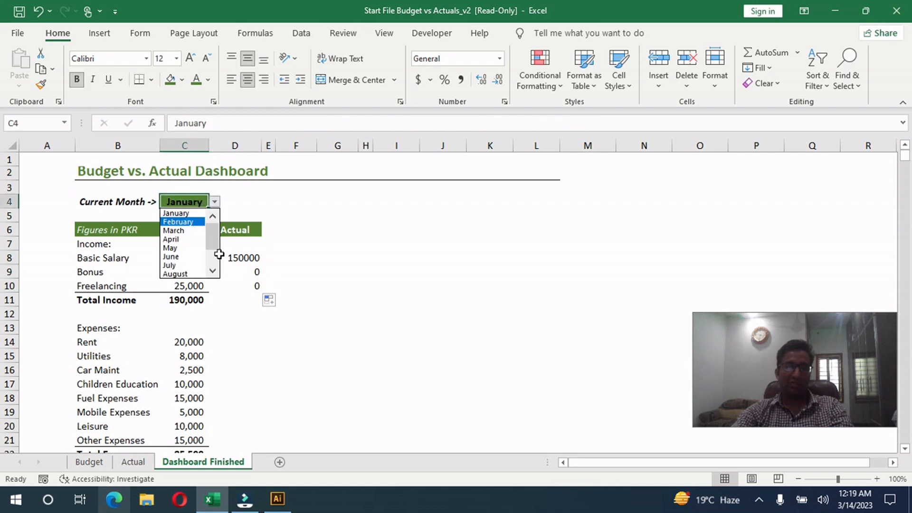
click(180, 222)
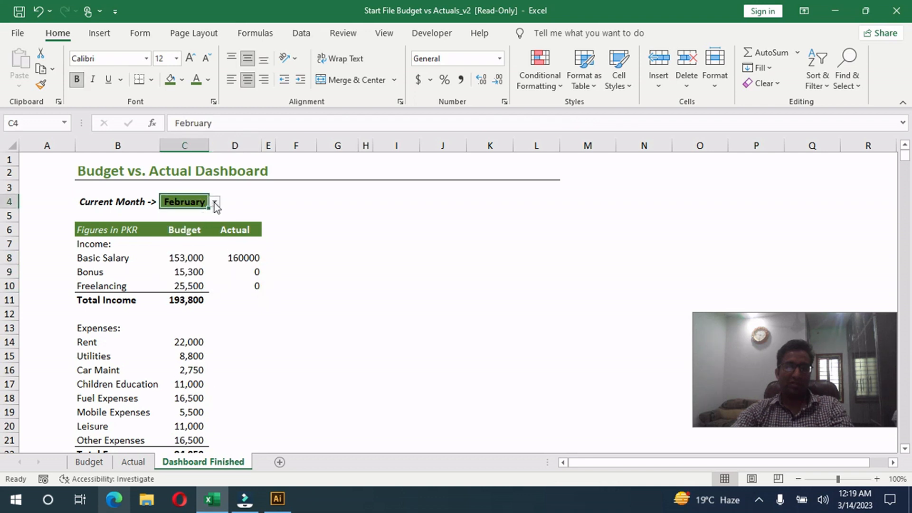
click(215, 203)
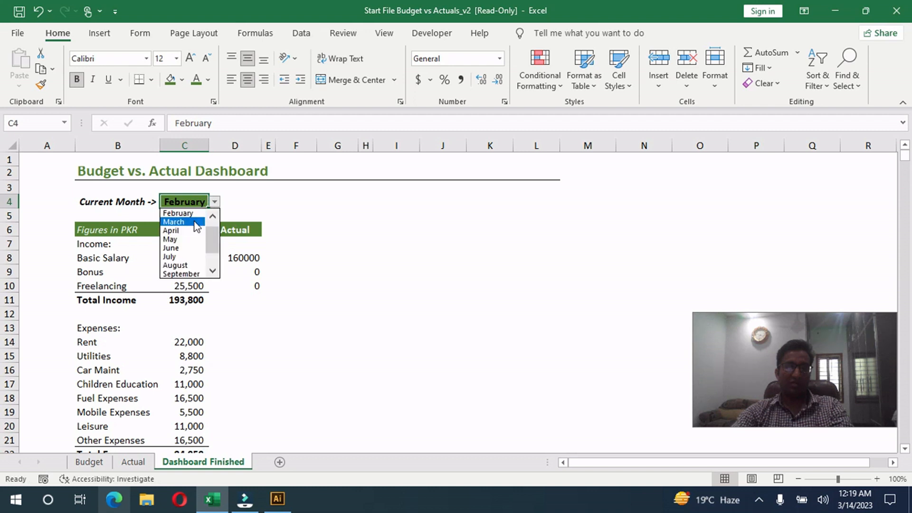
click(197, 222)
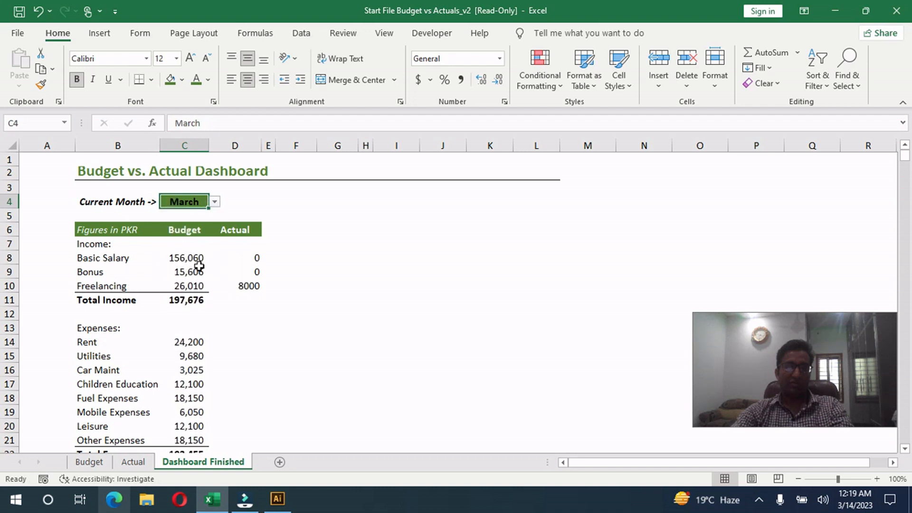
click(213, 203)
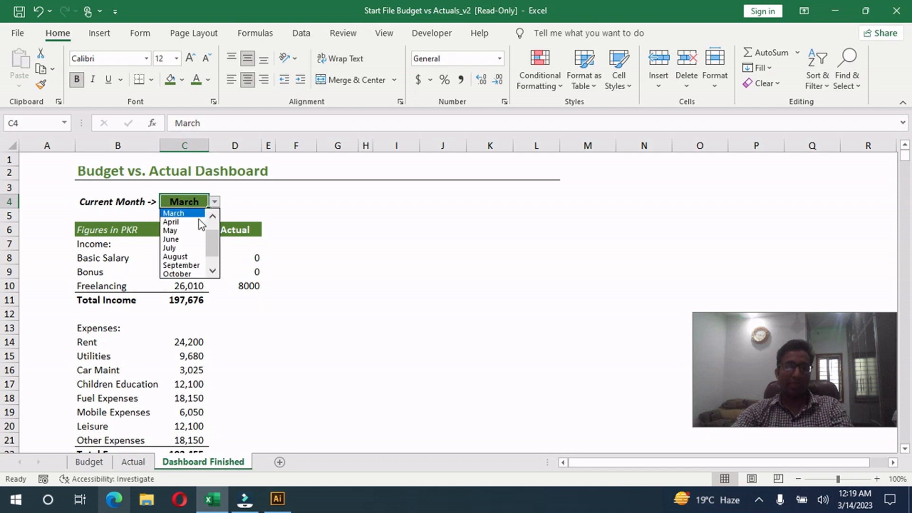
click(176, 213)
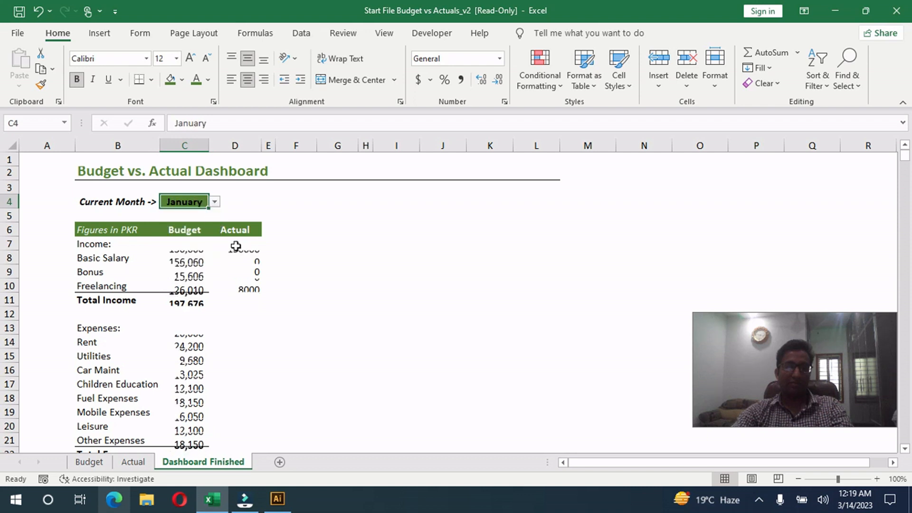
Copy the Total Income formula from C11 into the Actual column at D11
click(237, 299)
click(206, 299)
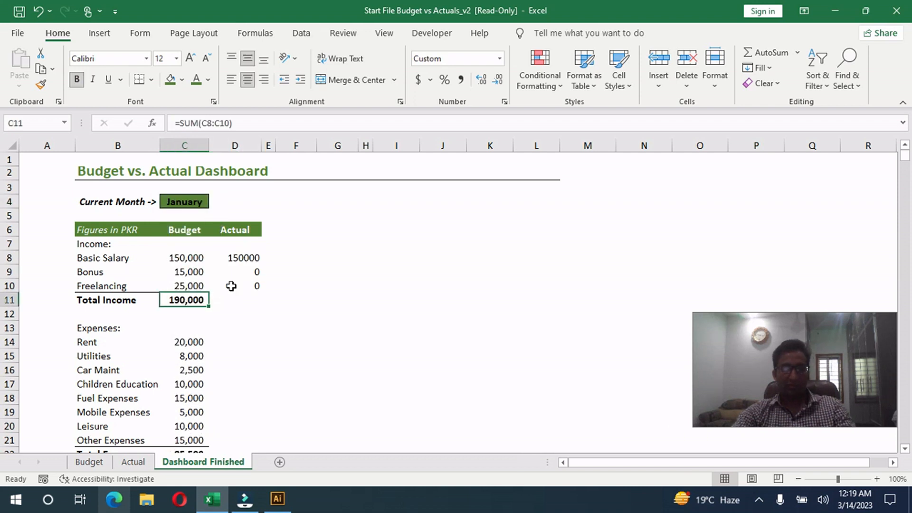
key(ctrl+c)
click(235, 298)
key(ctrl+v)
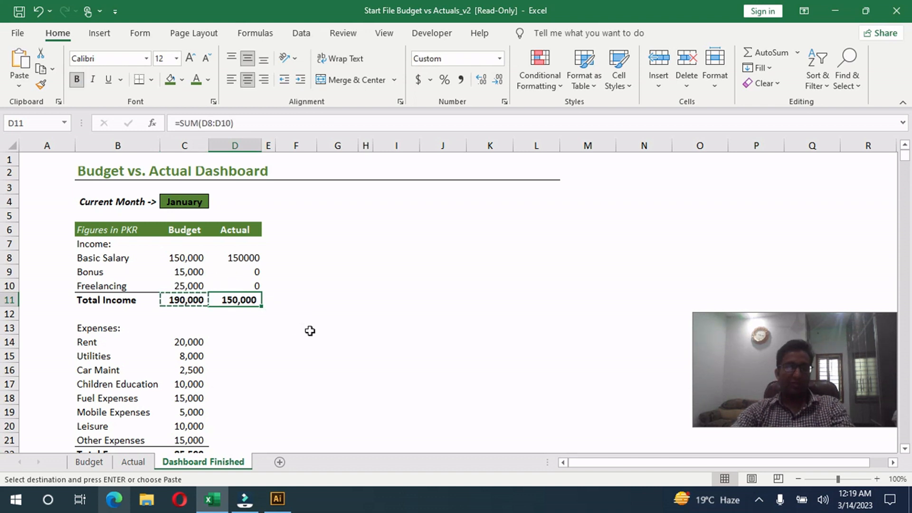
Copy the SUMIFS formula from D10 to the Rent row in D14, and fill it down through D21
scroll(309, 331, down, 2)
click(238, 200)
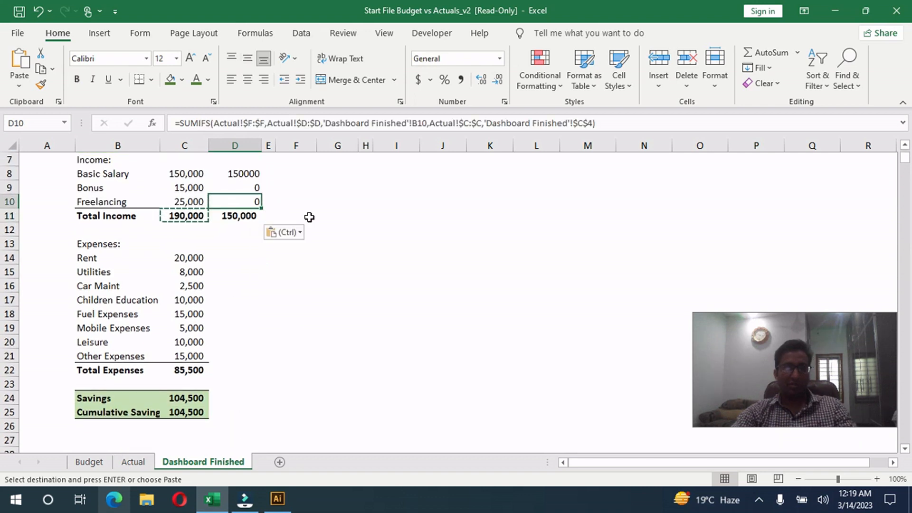
key(ctrl+c)
click(260, 257)
key(ctrl+v)
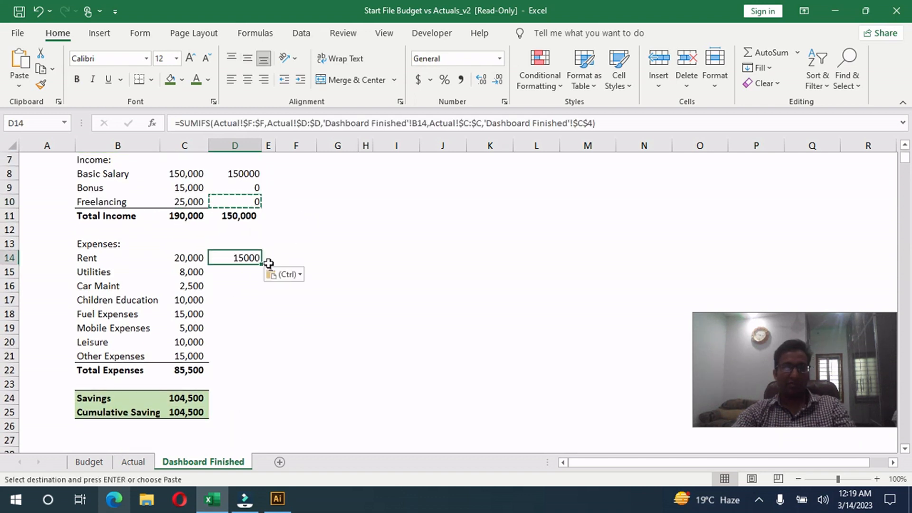
drag(262, 264, 259, 361)
Fill the Total Expenses formula from C22 across to D22
click(199, 369)
drag(209, 379, 260, 373)
click(259, 370)
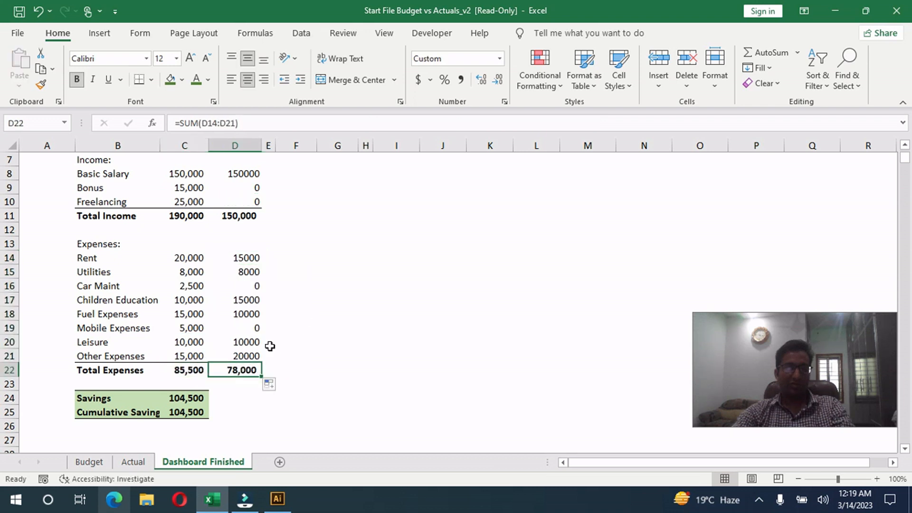
Show the Actual amounts in D8:D22 in comma style without decimals
scroll(283, 257, up, 2)
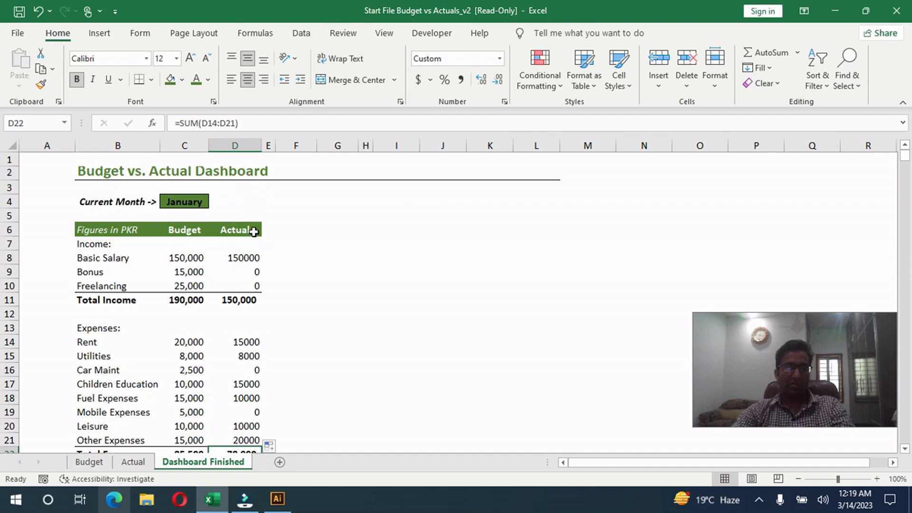
drag(243, 259, 235, 230)
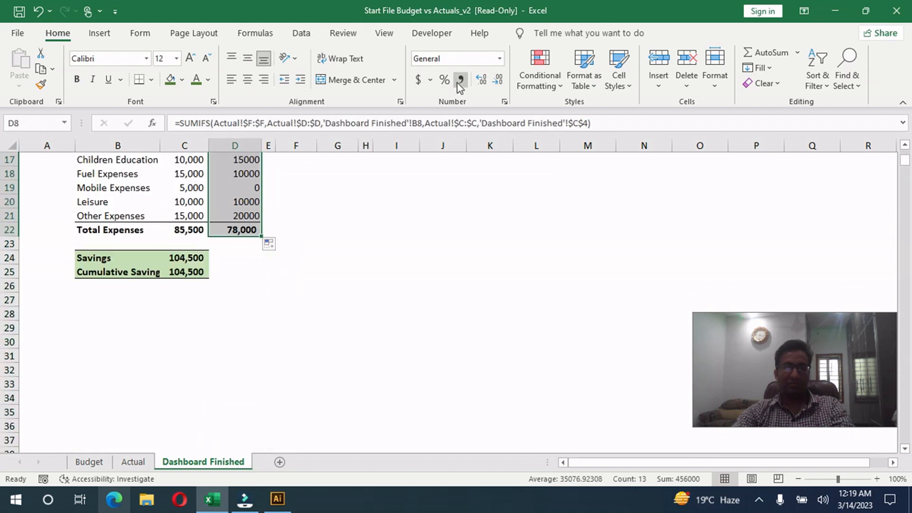
click(460, 79)
click(497, 79)
Copy the Savings and Cumulative Saving formulas and formatting from C24:C25 into D24:D25
scroll(334, 275, down, 2)
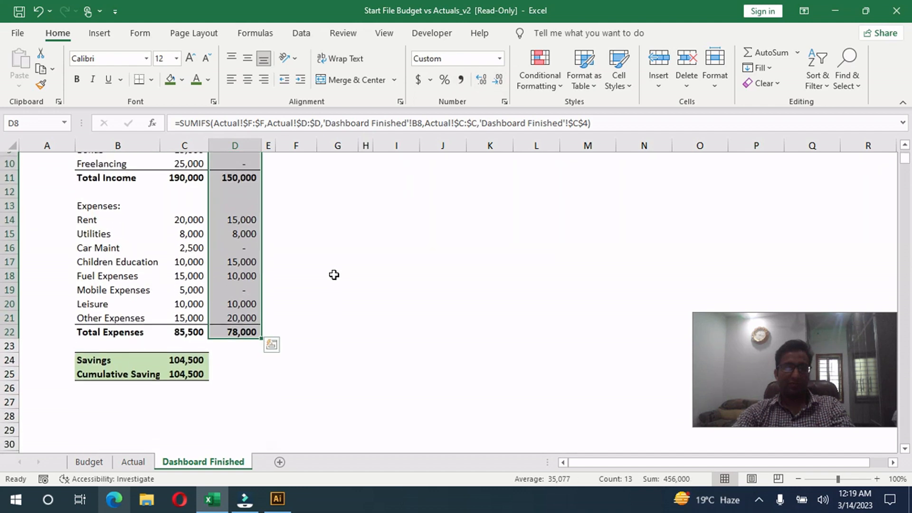
drag(192, 357, 252, 372)
key(ctrl+c)
key(ctrl+v)
Enter a Cumulative Saving formula in D25 that adds C25 to the actual savings in D24
click(191, 370)
click(222, 371)
text(=)
key(Up)
text(+)
key(Left)
key(Return)
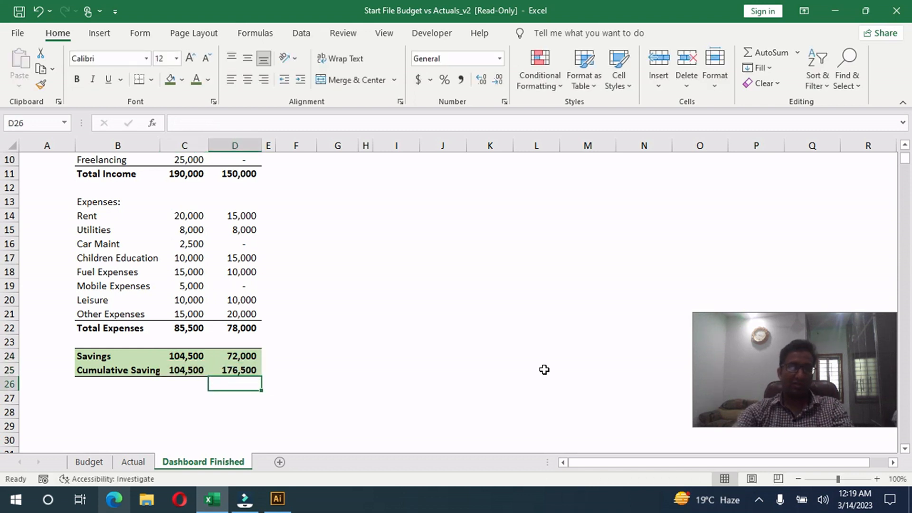
Set the Current Month in C4 to February and review the dashboard's Budget and Actual figures
scroll(517, 352, up, 3)
click(228, 227)
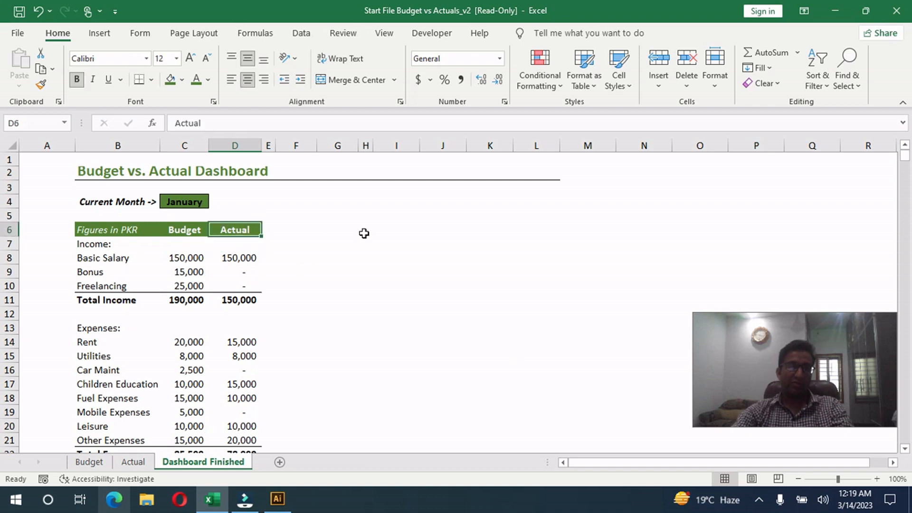
click(200, 206)
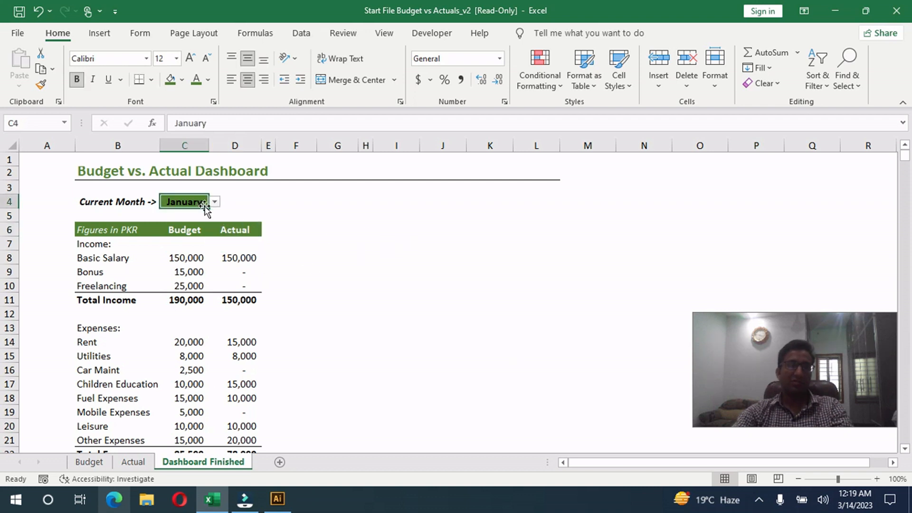
click(215, 201)
click(183, 223)
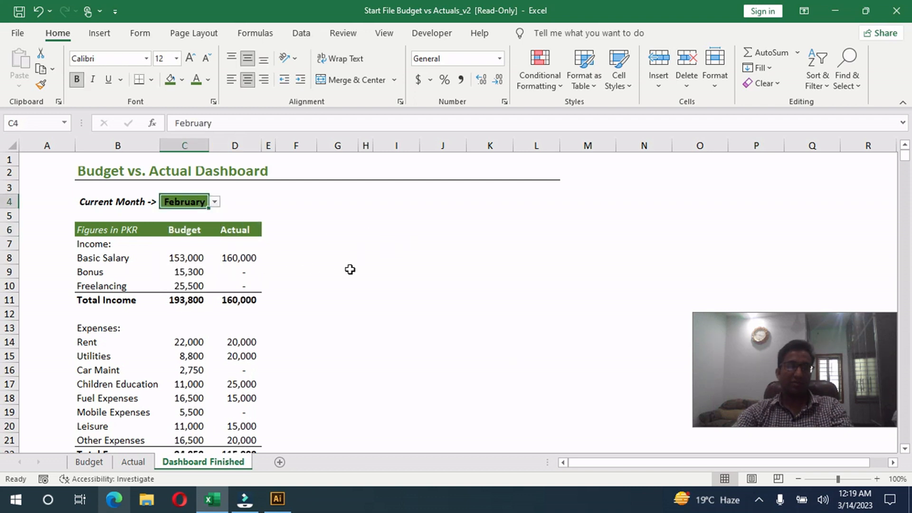
scroll(350, 270, down, 4)
scroll(350, 270, up, 4)
Switch the Current Month in C4 to March and look over the amounts down to Cumulative Saving
click(215, 202)
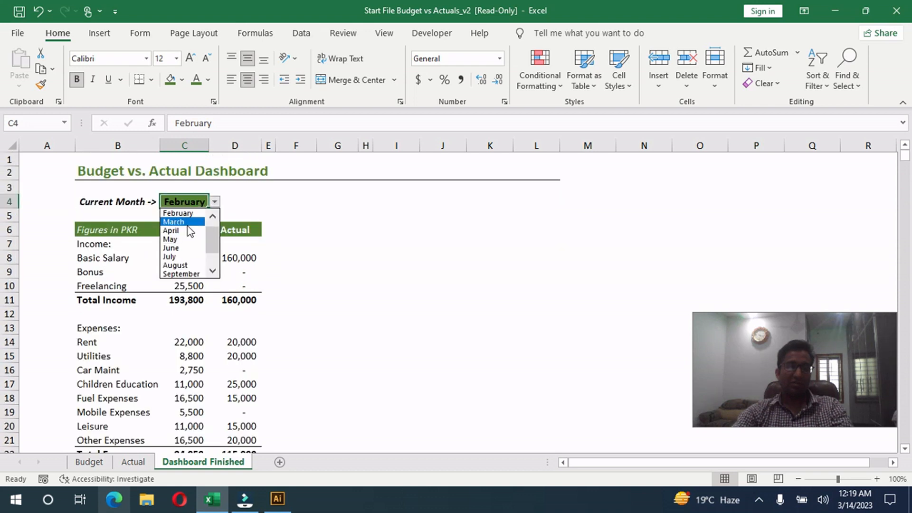
click(189, 231)
click(337, 286)
scroll(238, 247, down, 2)
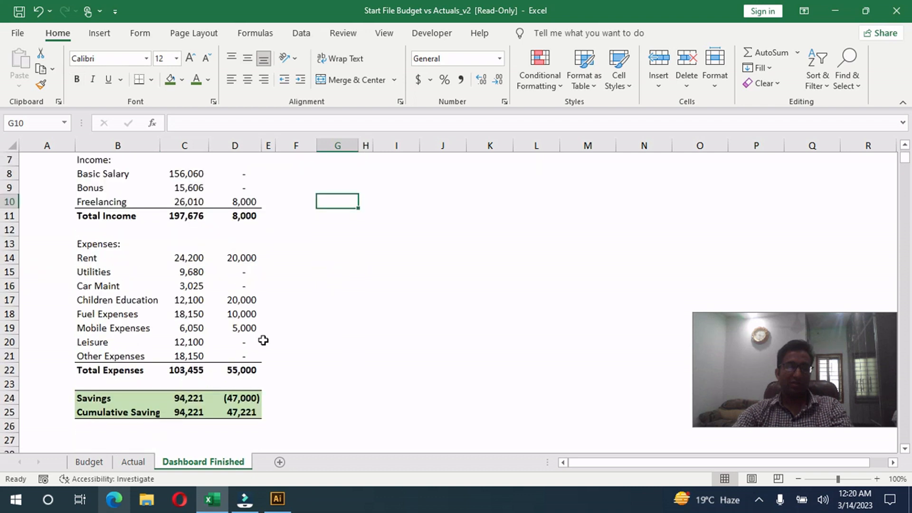
scroll(238, 242, up, 2)
Return the Current Month in C4 to February
click(204, 200)
click(214, 201)
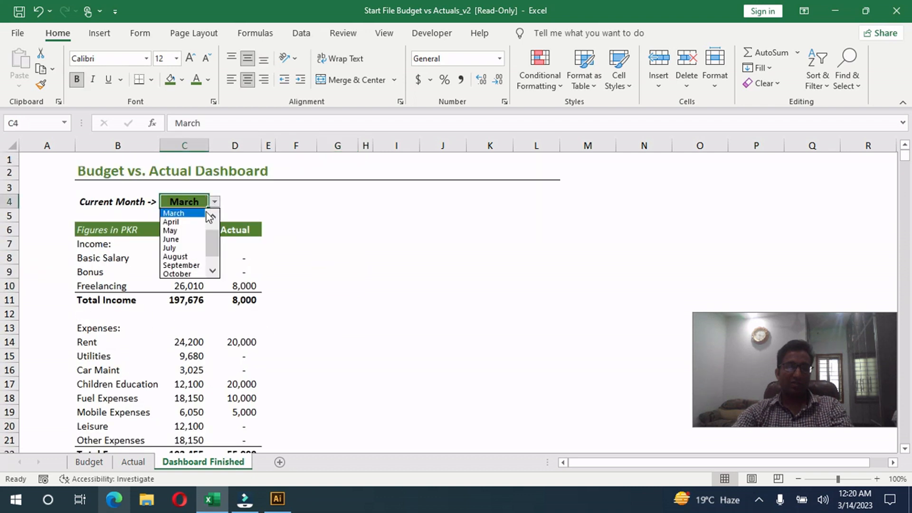
scroll(212, 231, up, 1)
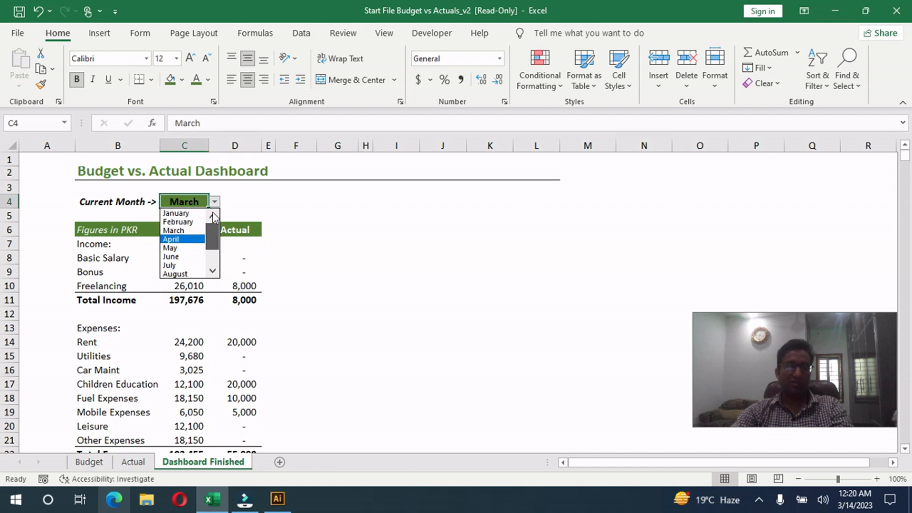
click(180, 221)
click(343, 269)
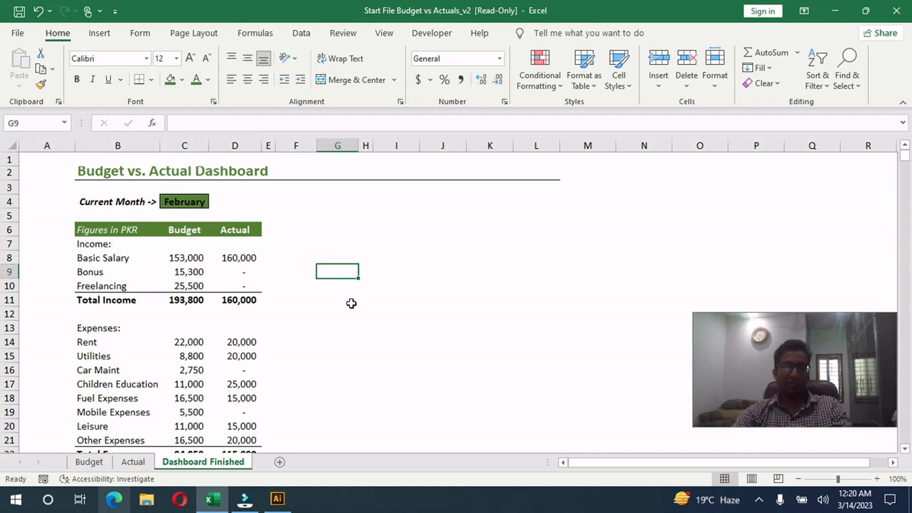
Check the dashboard's February actuals, especially Children Education, against the transactions listed on the Actual sheet
scroll(349, 297, down, 2)
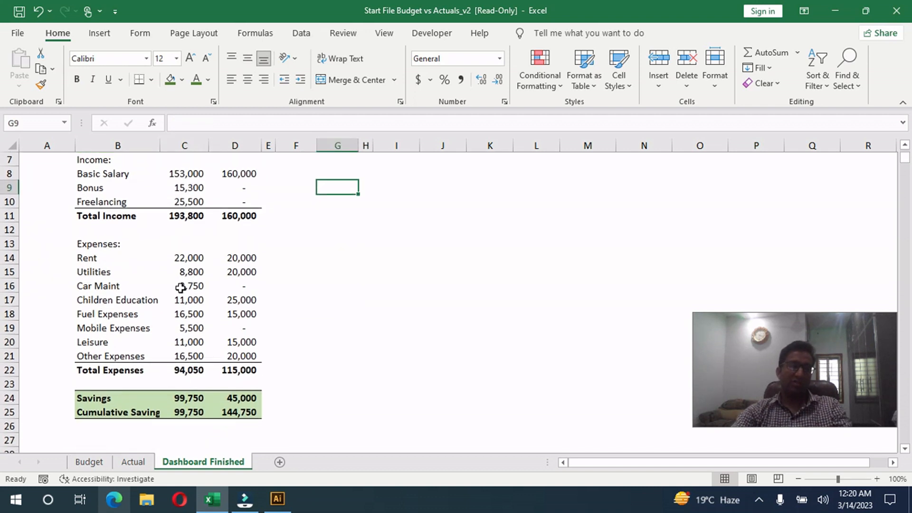
click(112, 296)
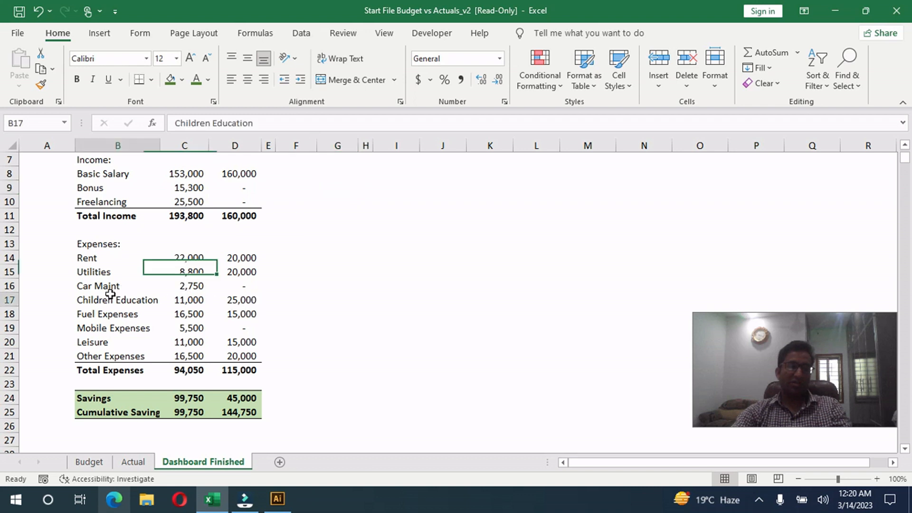
click(237, 301)
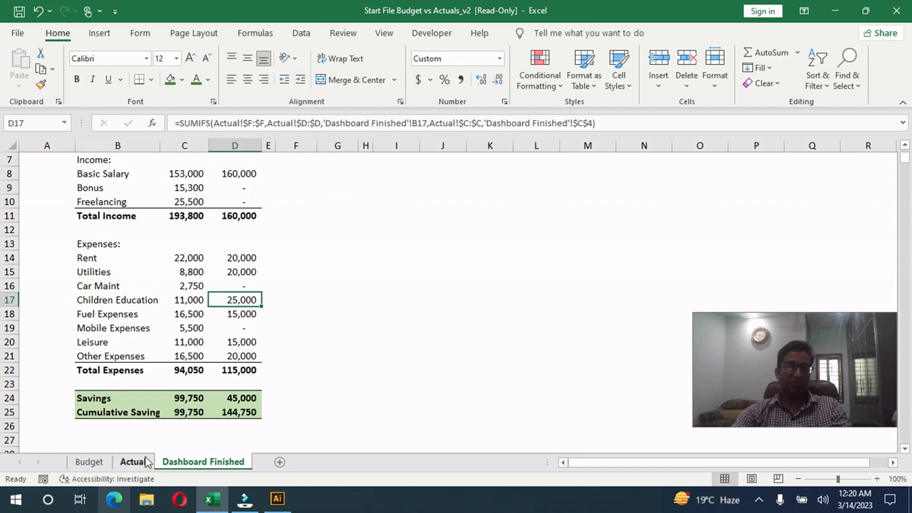
scroll(190, 241, up, 2)
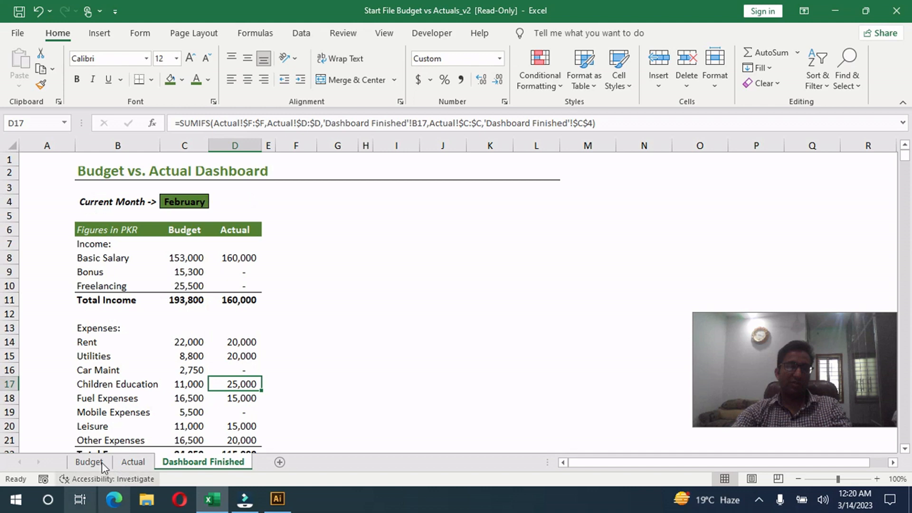
click(128, 461)
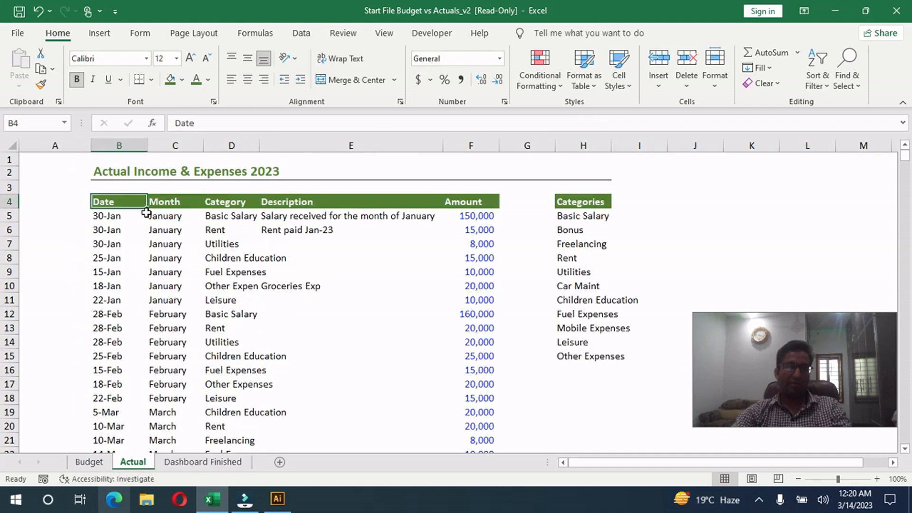
scroll(192, 304, down, 1)
drag(124, 275, 463, 356)
drag(331, 315, 478, 315)
click(203, 462)
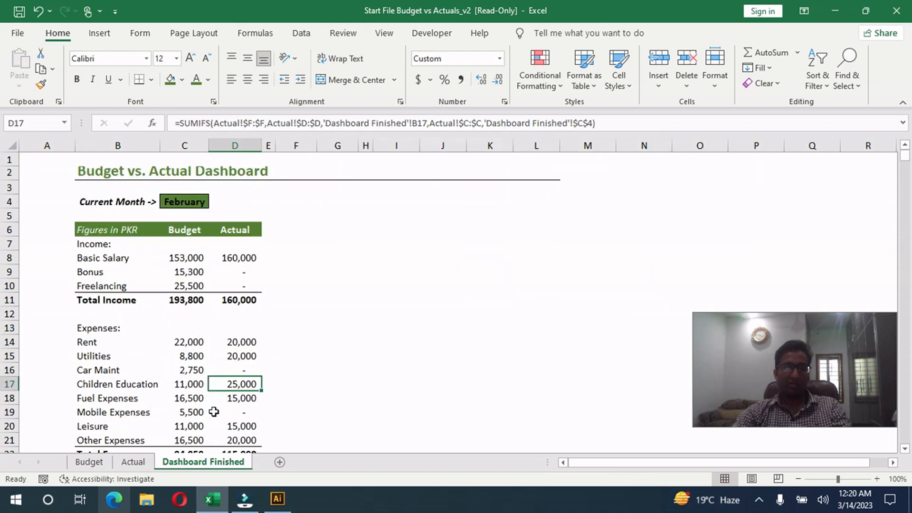
click(241, 372)
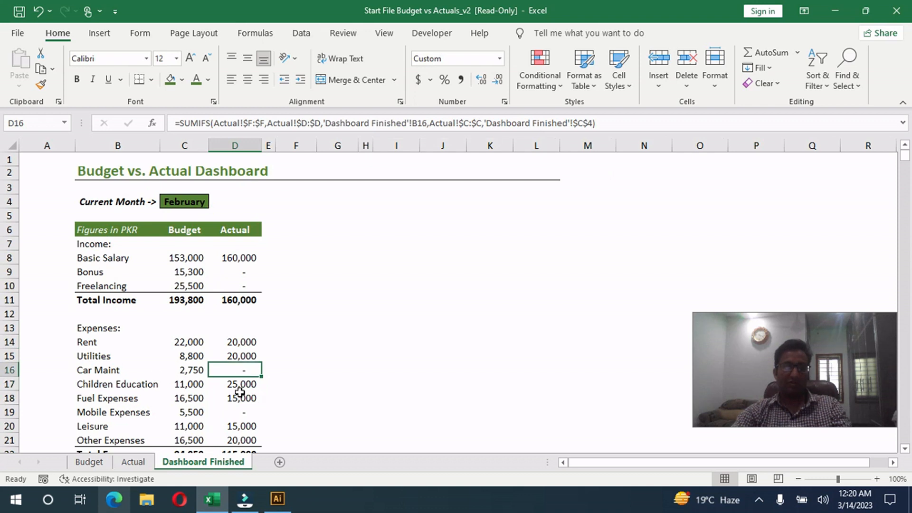
click(240, 392)
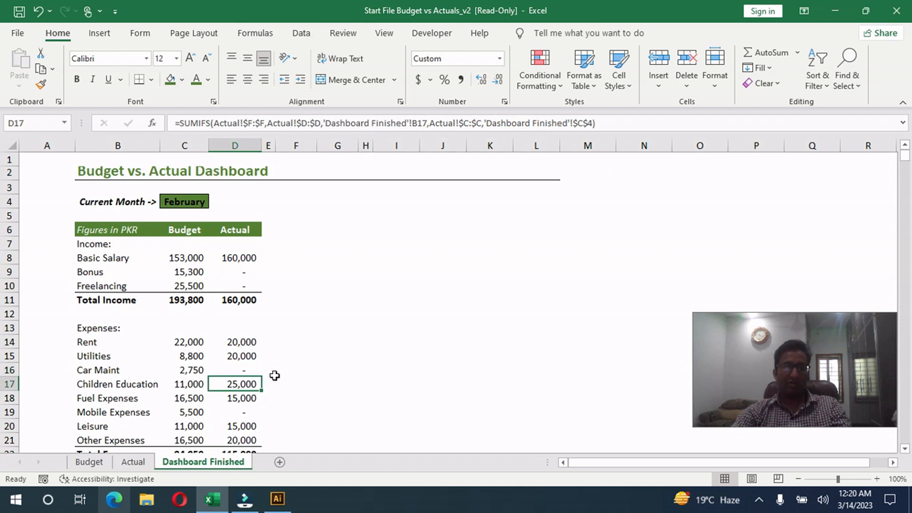
click(183, 230)
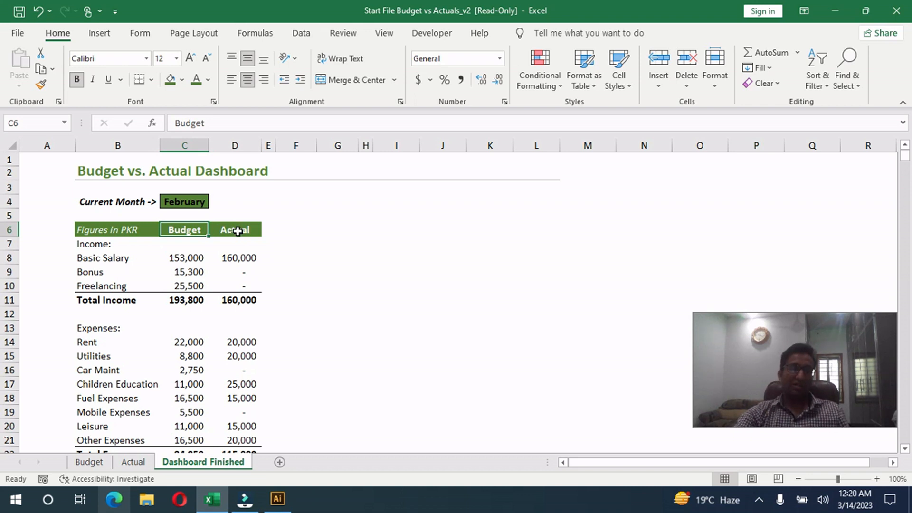
scroll(214, 292, down, 3)
scroll(197, 304, up, 3)
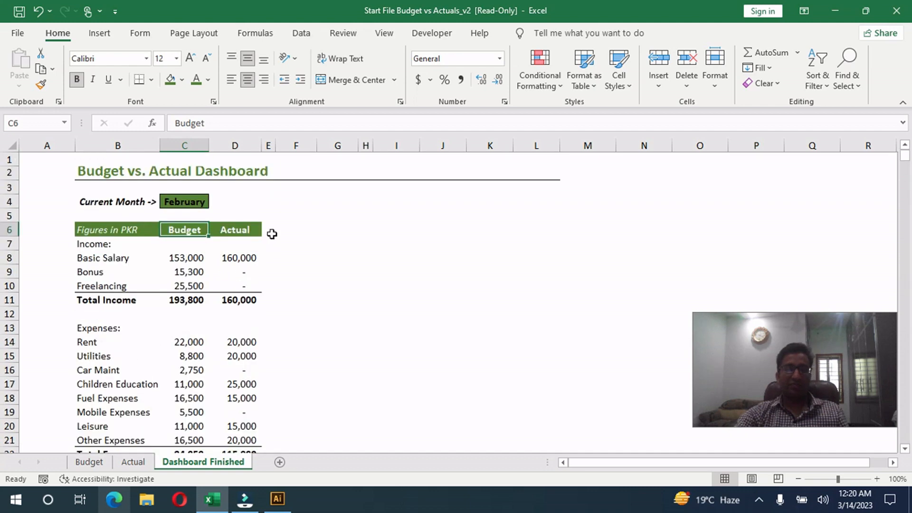
Add the column headings "Var Abs." in F6 and "Var %" in G6
click(301, 229)
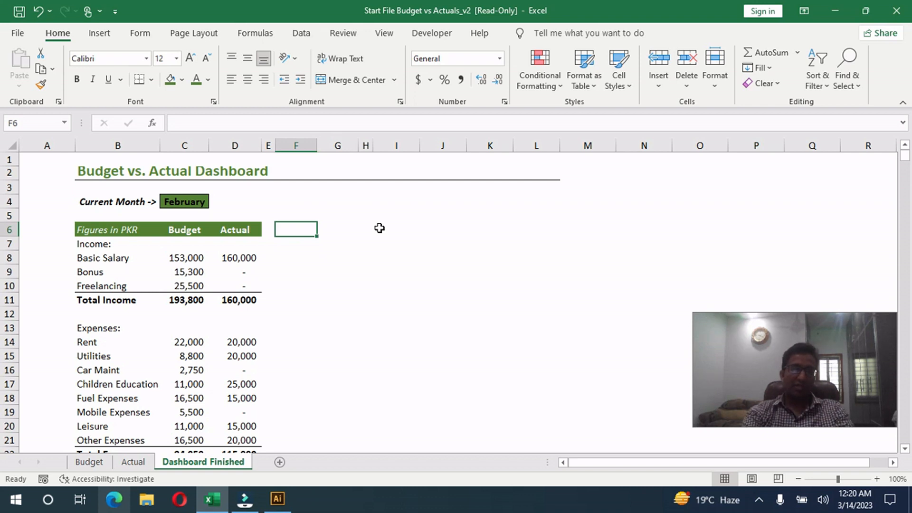
text(v)
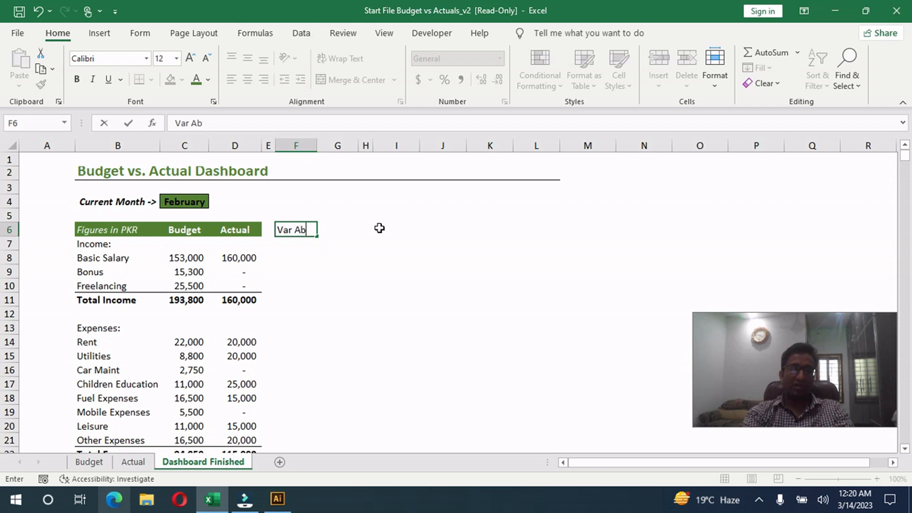
key(Right)
text(V)
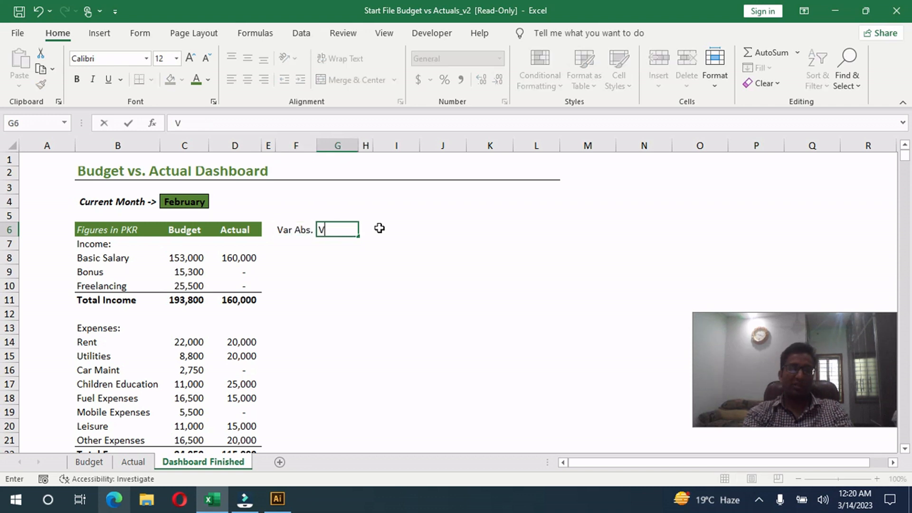
text(ar %)
key(Return)
Calculate the absolute variance in F8 as =D8-C8 and fill it down through the income rows to F10
click(295, 261)
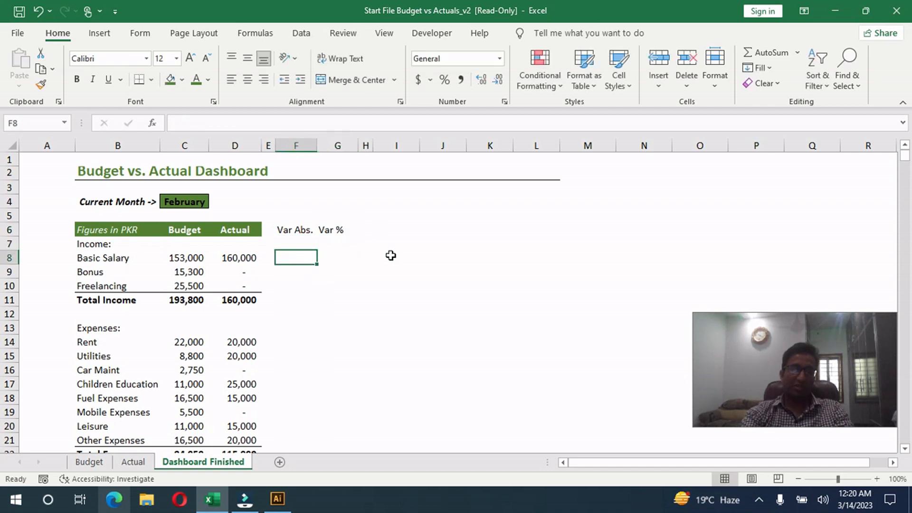
text(=)
key(Left)
key(Left)
text(-)
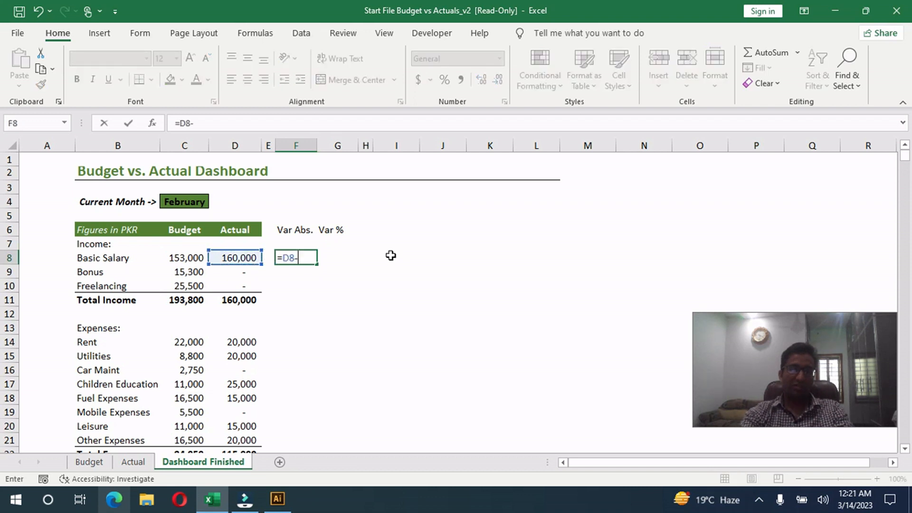
key(Left)
key(Left)
key(Left)
key(Return)
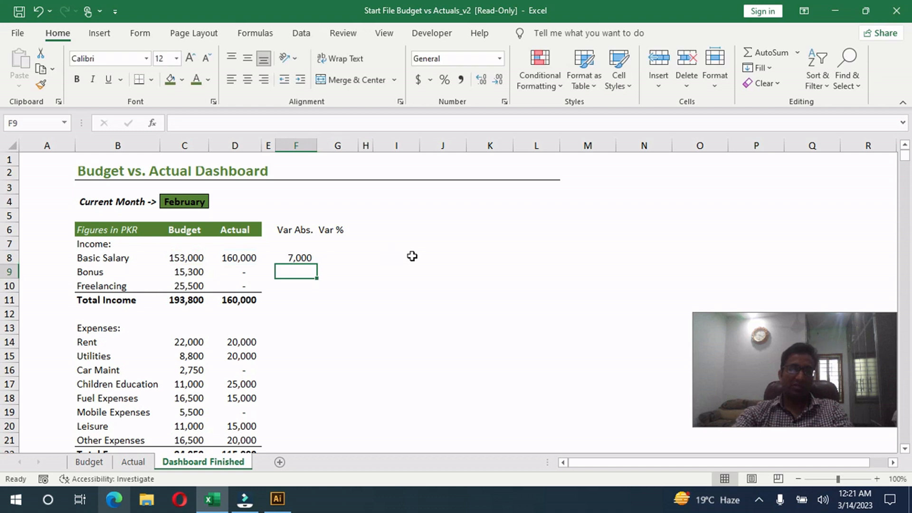
click(301, 257)
drag(316, 265, 316, 292)
Copy the Total Income formula from D11 to F11 and fit column F to its contents
click(253, 299)
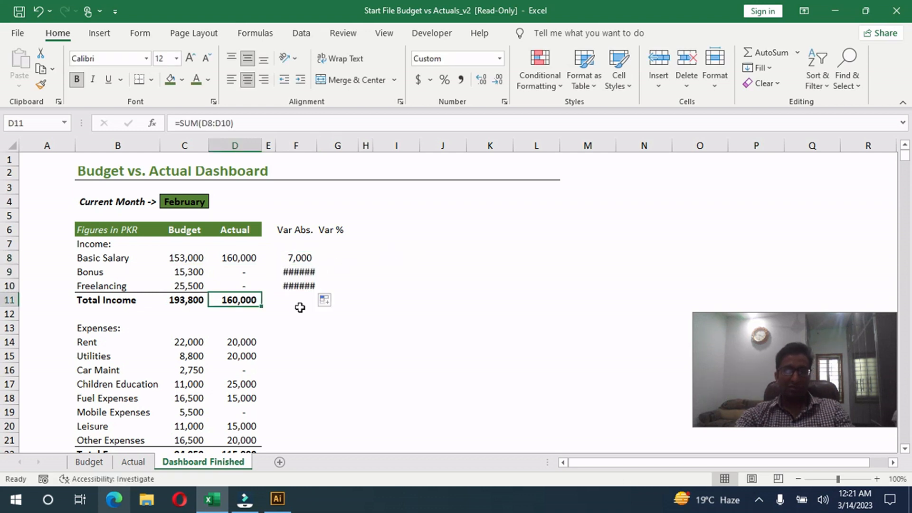
key(ctrl+c)
click(290, 301)
key(ctrl+v)
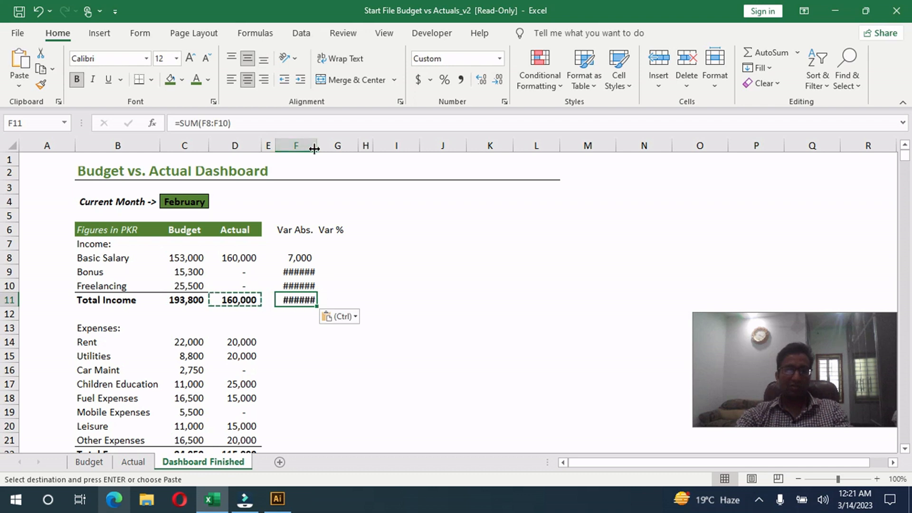
double_click(317, 145)
Copy the variance formula from F10 to F14 and fill it down the expense rows to F21
scroll(321, 318, down, 1)
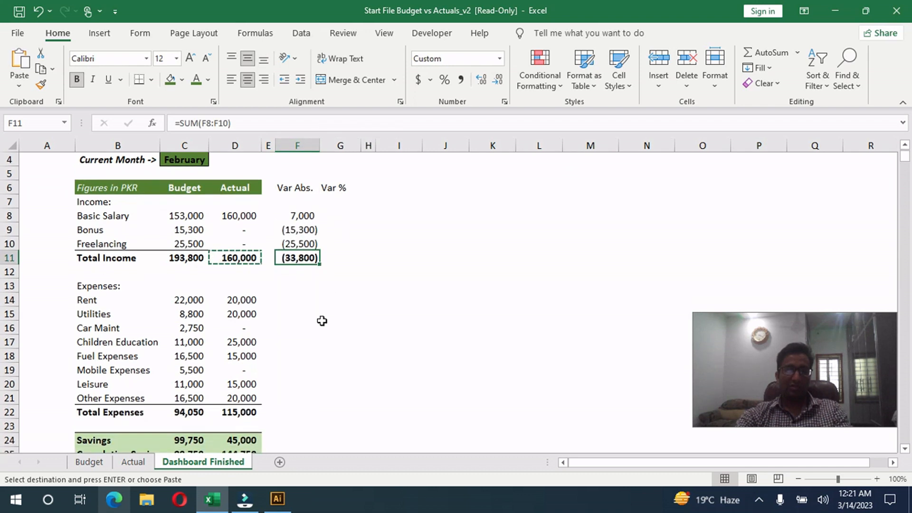
click(306, 243)
key(ctrl+c)
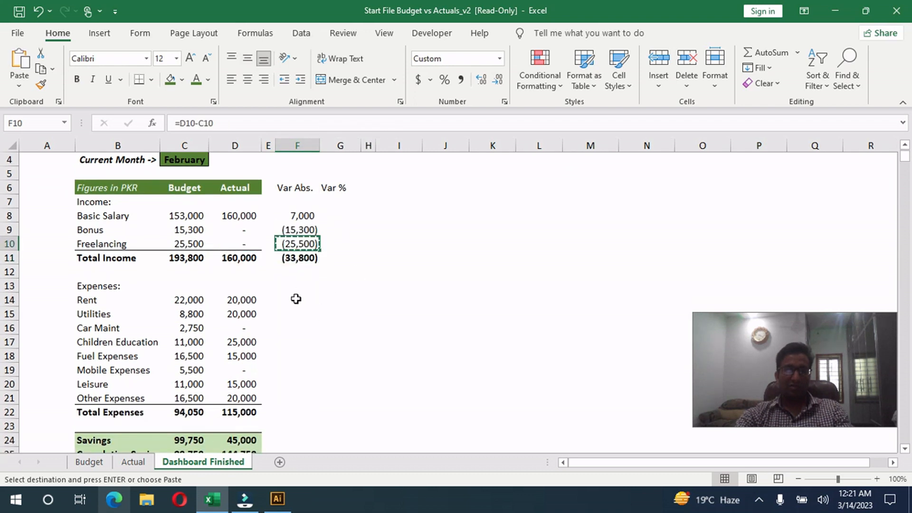
click(295, 299)
key(ctrl+v)
drag(319, 306, 314, 408)
Copy the Total Expenses formula from D22 into F22 of the variance column
click(244, 414)
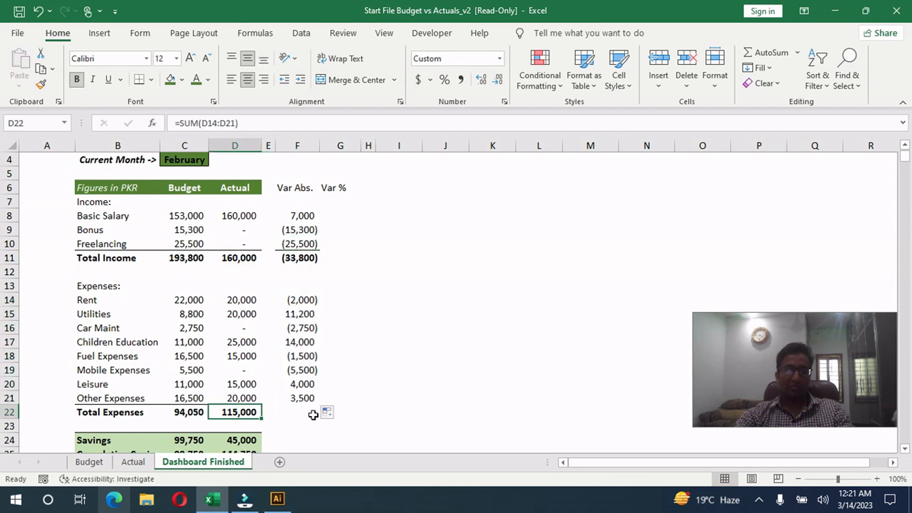
key(ctrl+c)
click(311, 413)
key(ctrl+v)
scroll(358, 411, down, 1)
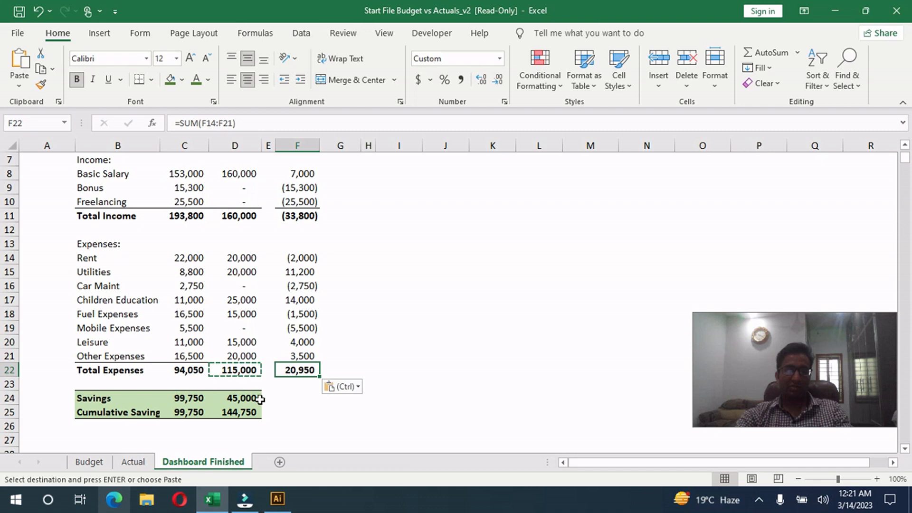
drag(258, 399, 257, 413)
scroll(332, 389, up, 2)
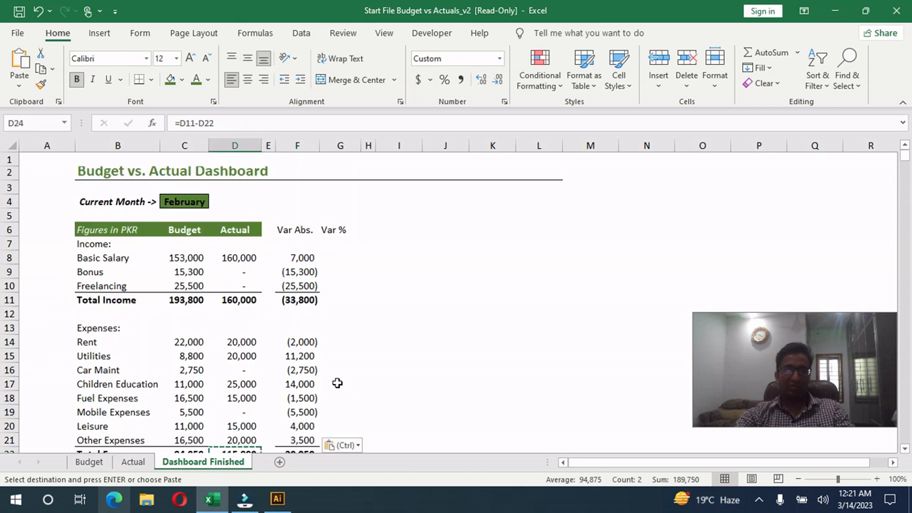
click(379, 338)
Apply the Actual heading's formatting to the variance headings F6:G6 with Format Painter and widen columns F and G equally
click(340, 229)
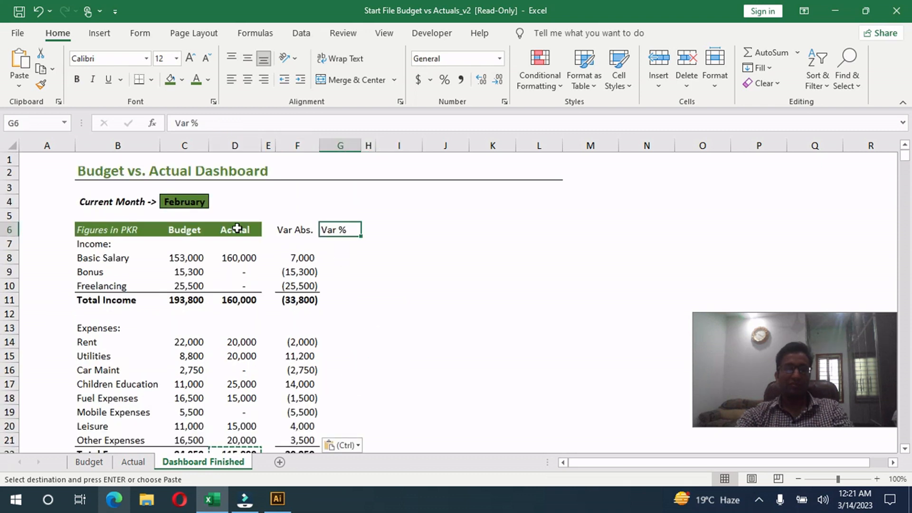
click(240, 230)
click(42, 87)
drag(306, 228, 325, 229)
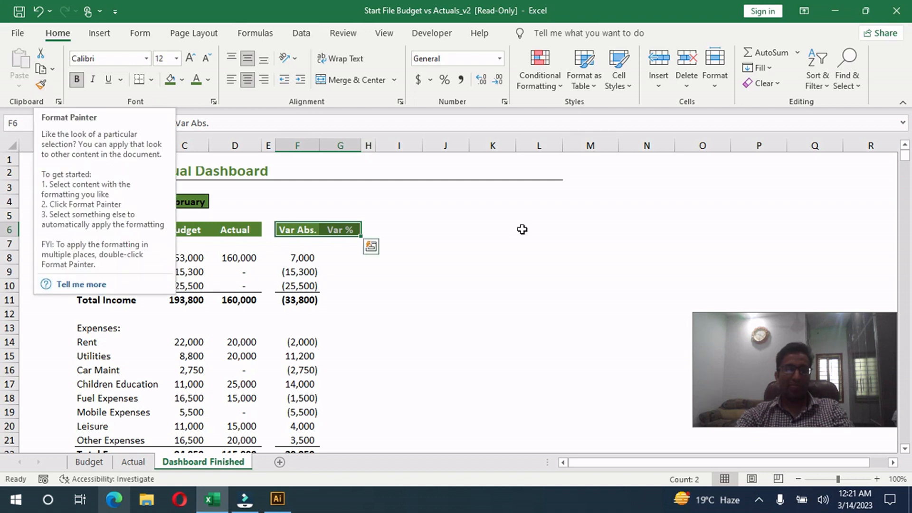
click(491, 232)
drag(338, 145, 375, 139)
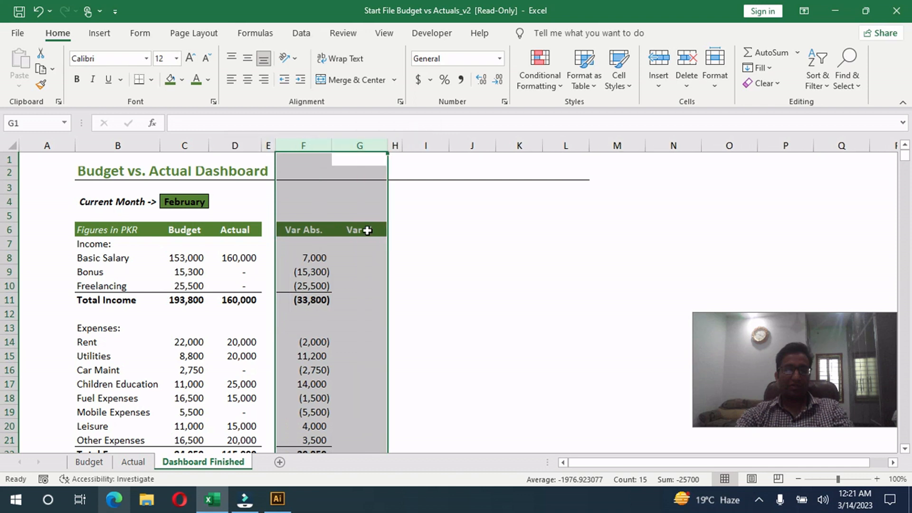
Enter the percentage variance formula =D8/C8-1 for Basic Salary in G8
click(352, 260)
text(=)
key(Left)
key(Left)
key(Left)
text(/)
key(Left)
key(Left)
key(Left)
key(Left)
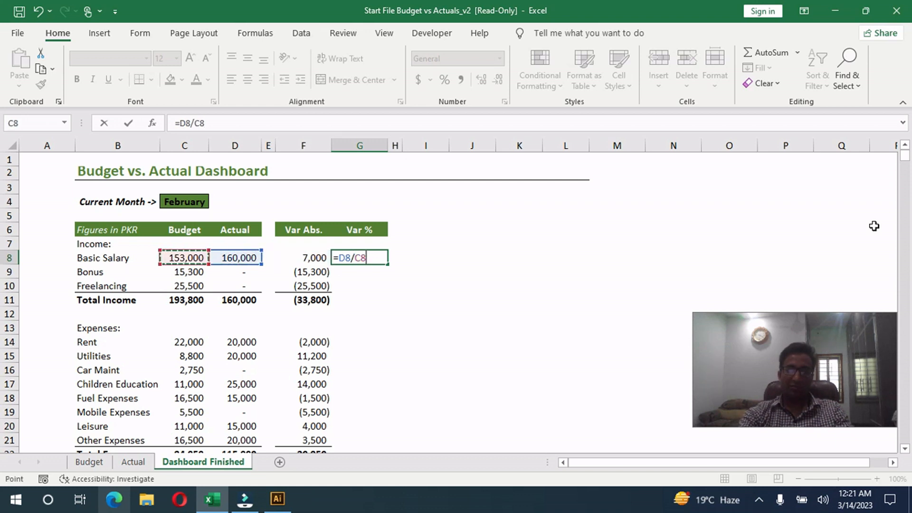
text(-1)
key(Return)
key(Up)
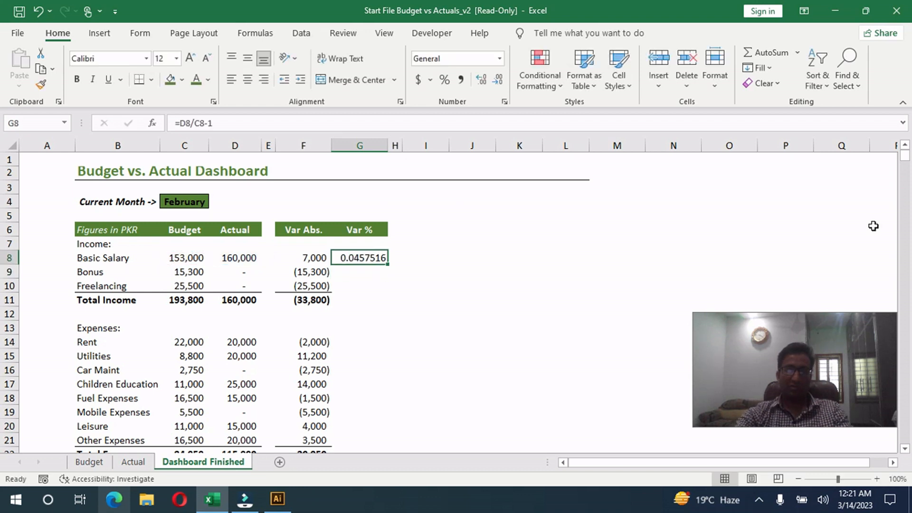
Format G8 as a percentage and fill its formula down the income rows to G10
click(445, 80)
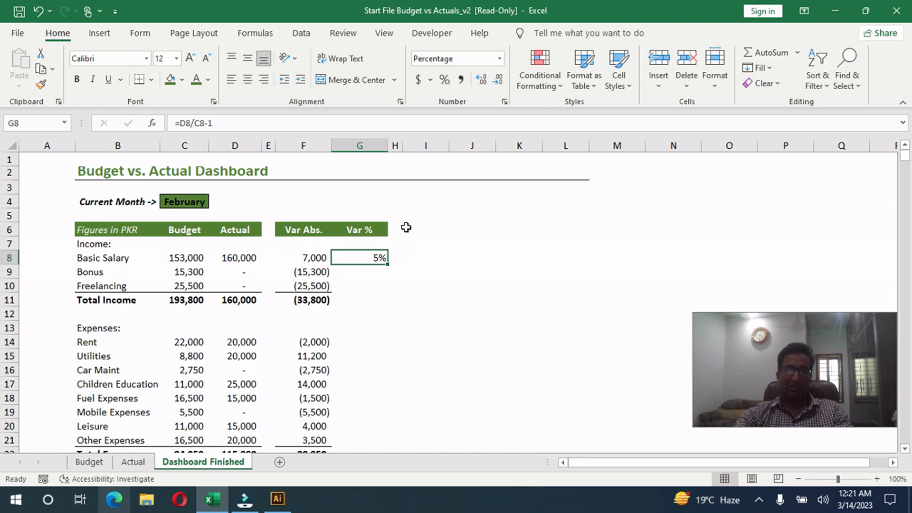
drag(388, 266, 388, 290)
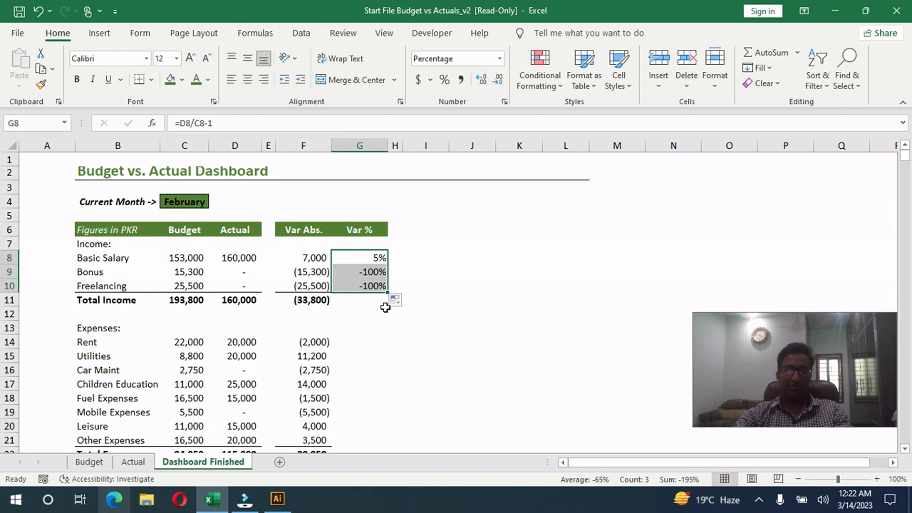
click(317, 272)
Copy the percentage variance formula from G10 into the expense rows G14:G21
click(377, 290)
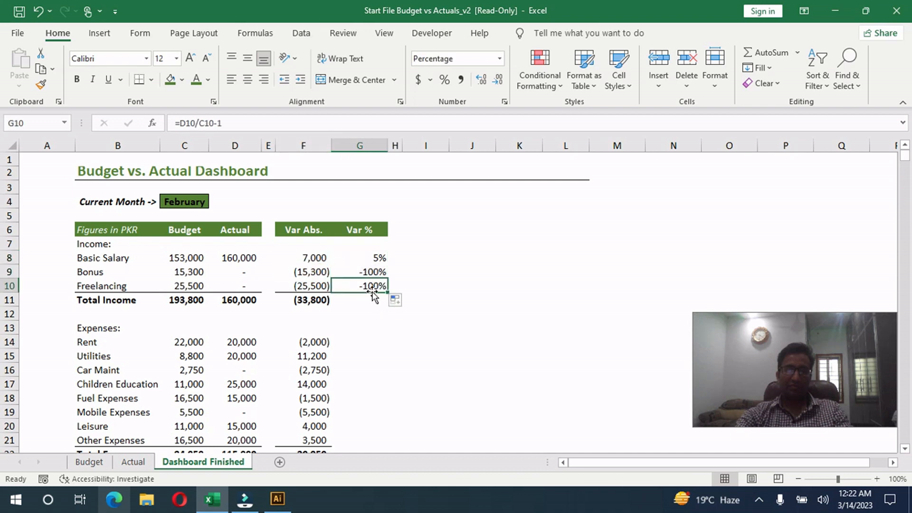
click(323, 301)
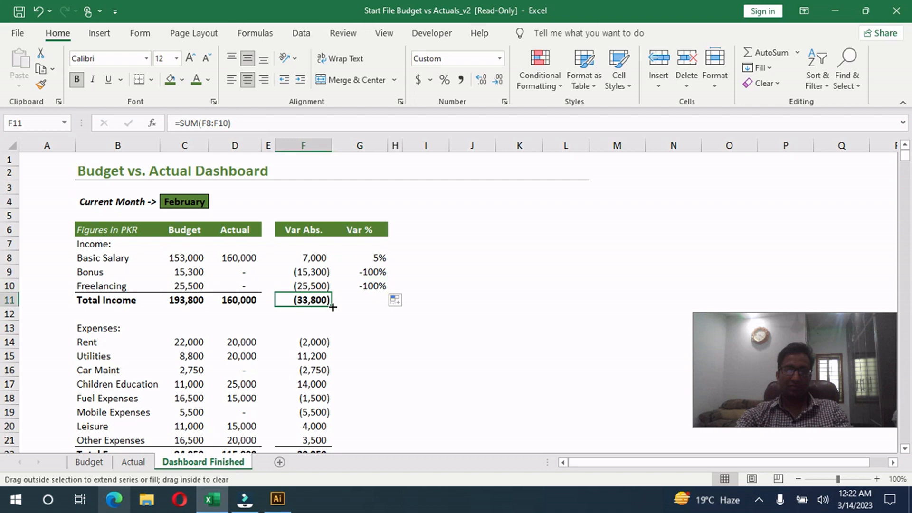
drag(371, 285, 373, 271)
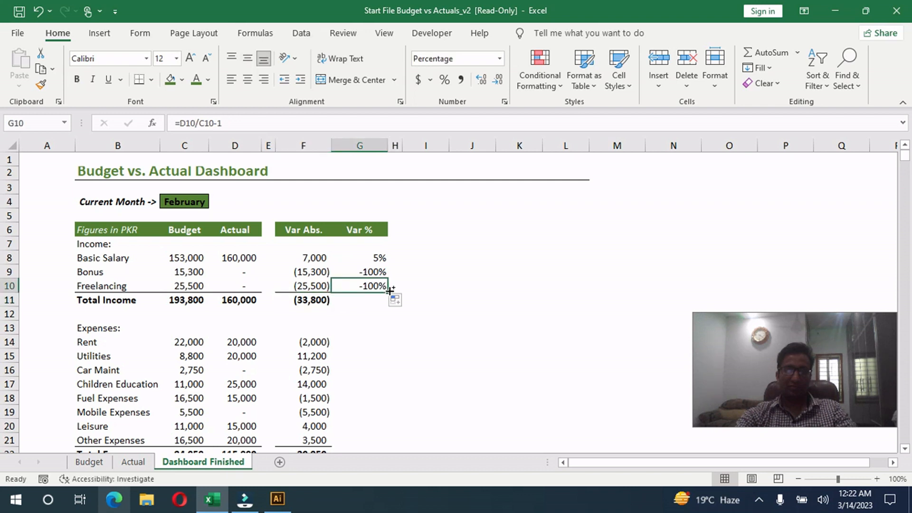
key(ctrl+c)
drag(352, 344, 375, 435)
key(ctrl+v)
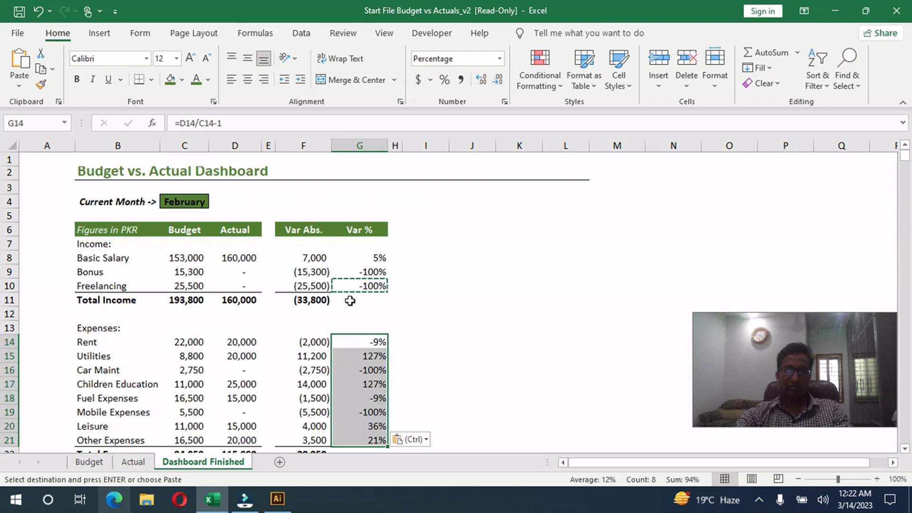
Try to extend the Total Income and Total Expenses sum formulas from column F into G11 and G22
click(327, 302)
drag(332, 309, 376, 303)
scroll(377, 330, down, 2)
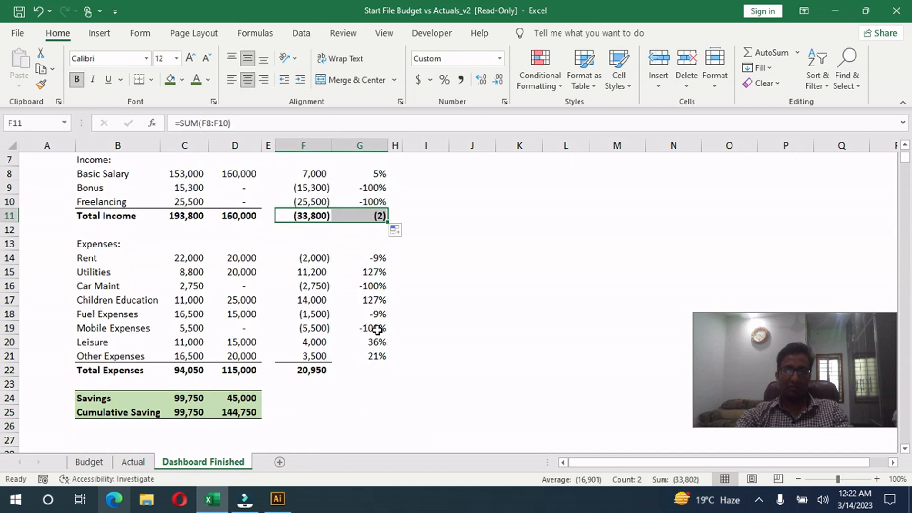
click(327, 370)
drag(334, 375, 382, 373)
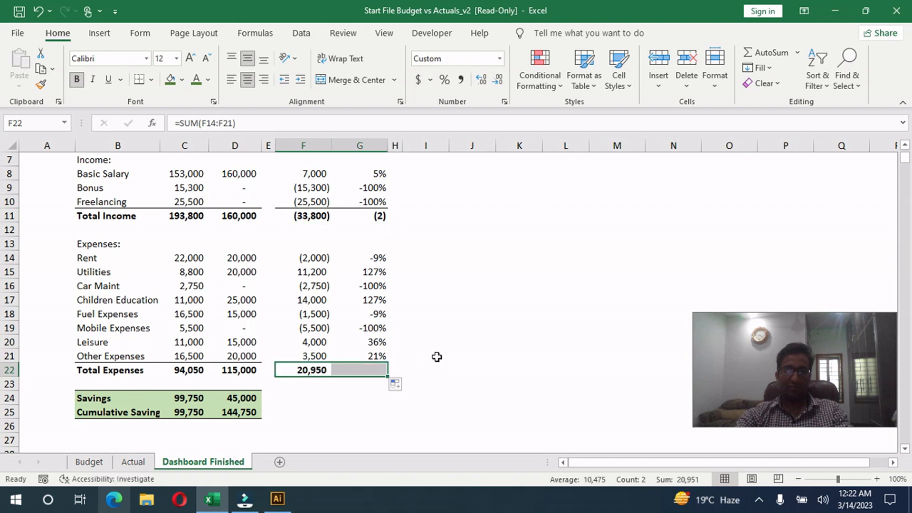
click(452, 340)
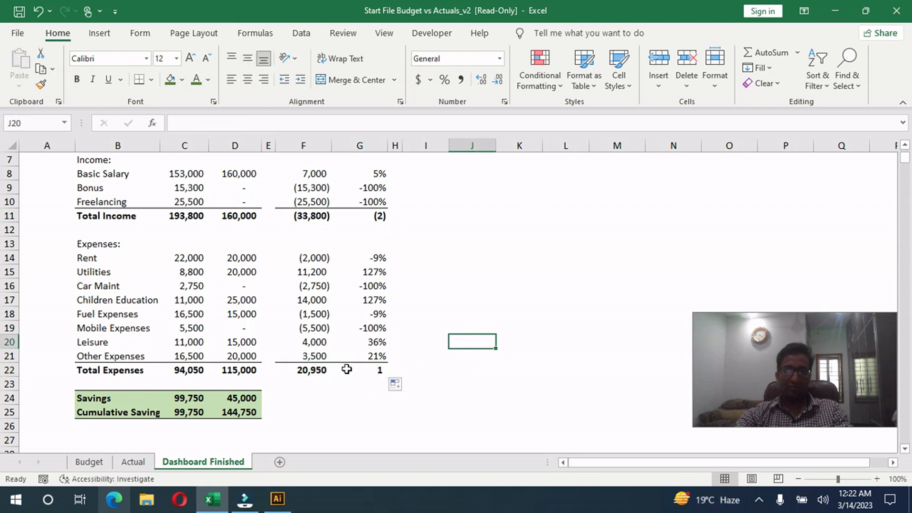
click(382, 369)
double_click(376, 369)
key(Escape)
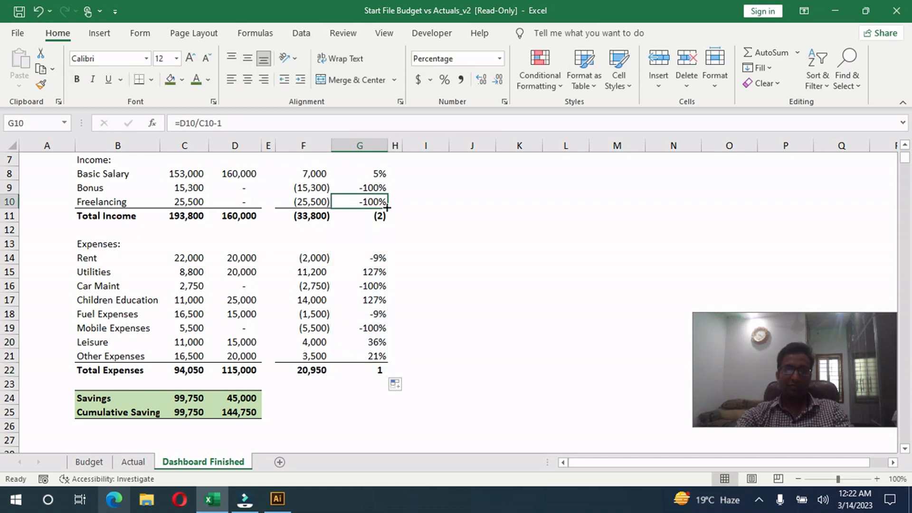
Fill the percentage variance formula from G10 into G11 and from G21 into G22, replacing the sum formulas
drag(387, 207, 387, 220)
click(385, 360)
click(393, 369)
click(380, 356)
drag(386, 362, 386, 371)
Try to copy the Savings and Cumulative Saving formulas from D24:D25 to F24:F25, and undo the paste
drag(241, 399, 239, 411)
key(ctrl+c)
click(299, 386)
click(304, 397)
key(ctrl+v)
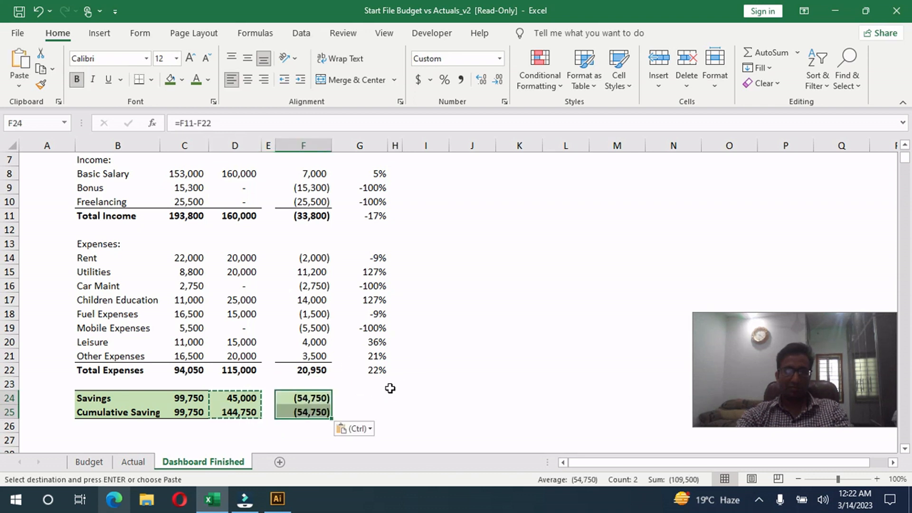
key(ctrl+z)
Apply the total-row formatting of F11 to G11 and of F22 to G22 with Format Painter
scroll(415, 386, up, 2)
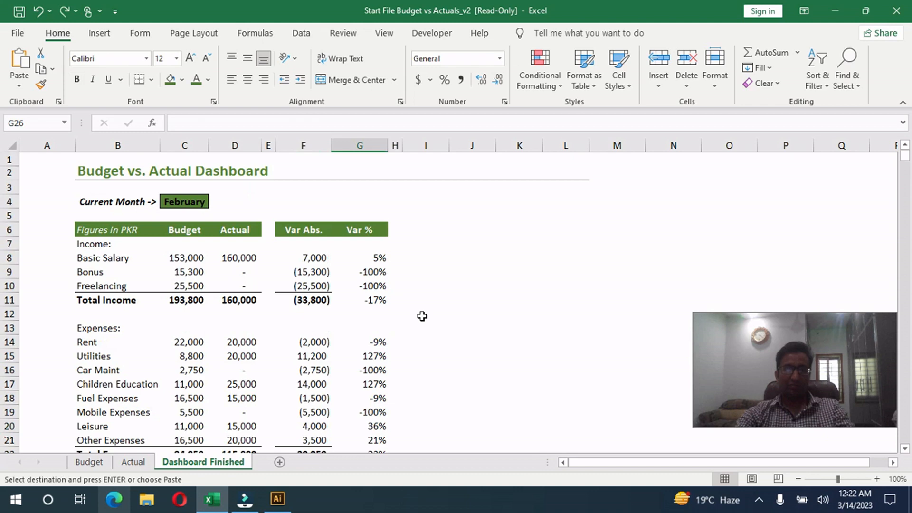
click(309, 298)
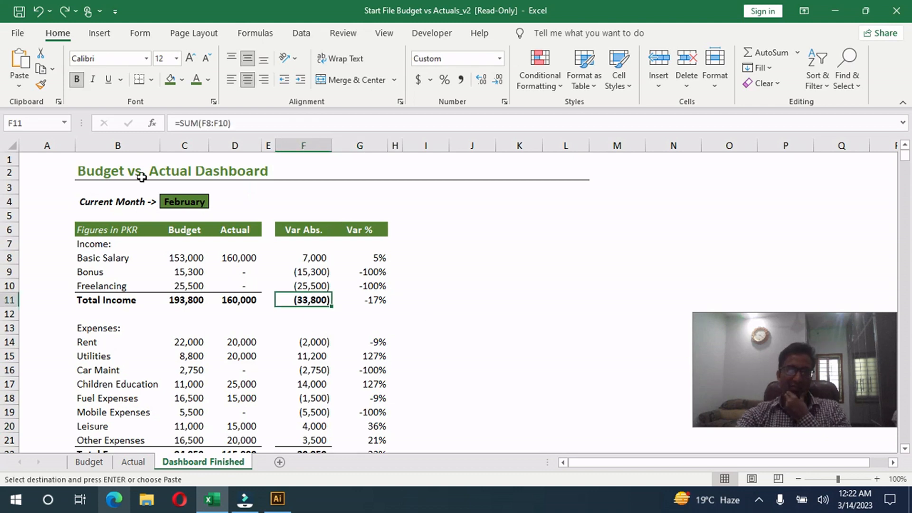
click(41, 84)
click(363, 304)
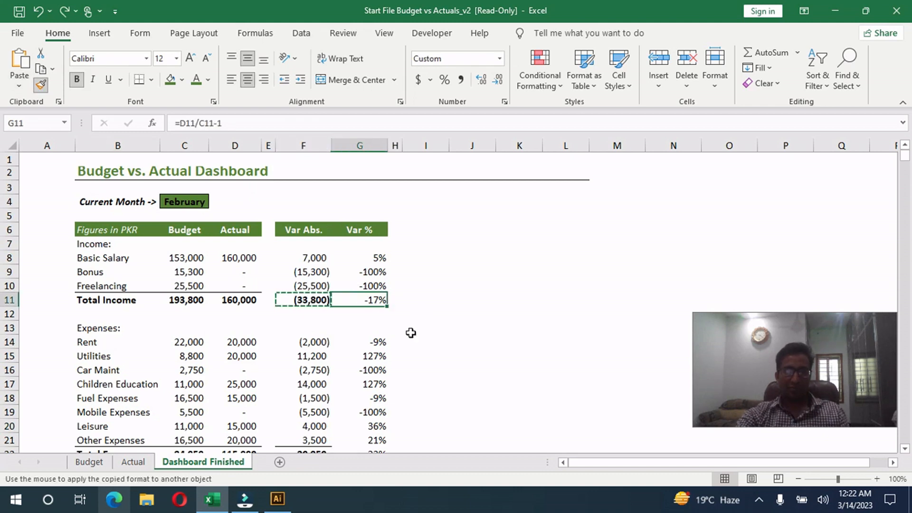
scroll(413, 332, down, 2)
click(41, 84)
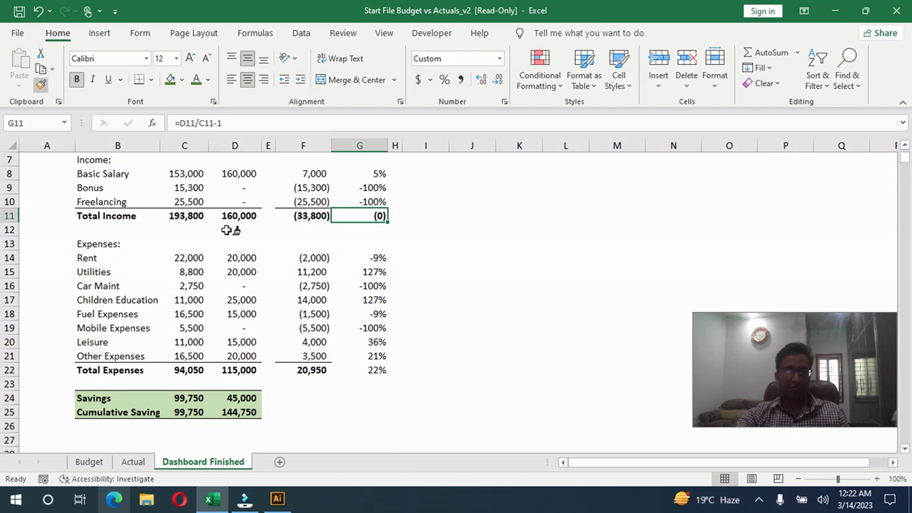
click(314, 379)
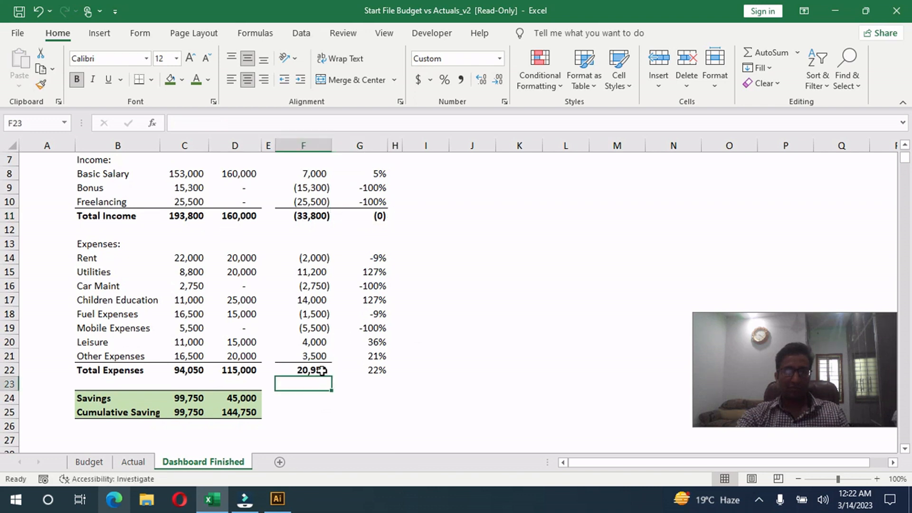
click(319, 372)
click(43, 85)
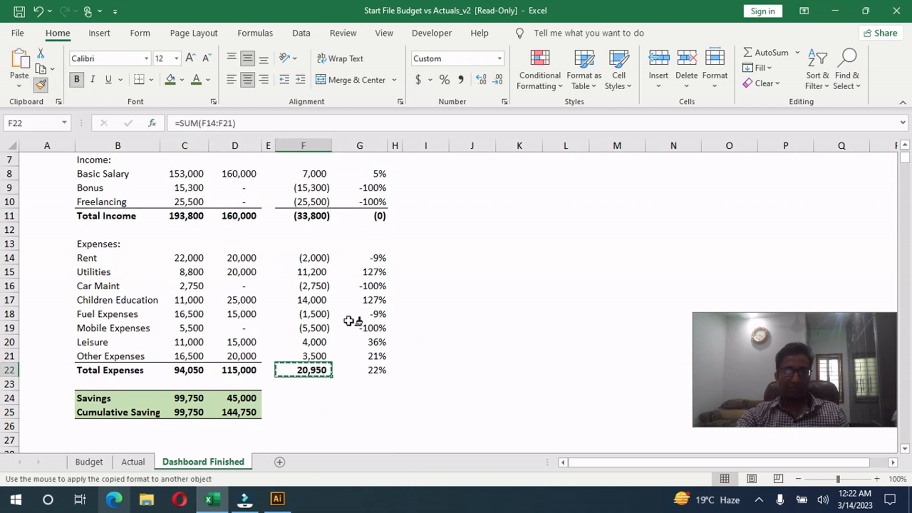
click(372, 369)
Re-enter the Total Income percentage variance formula =D11/C11-1 in G11
scroll(459, 318, up, 2)
click(375, 302)
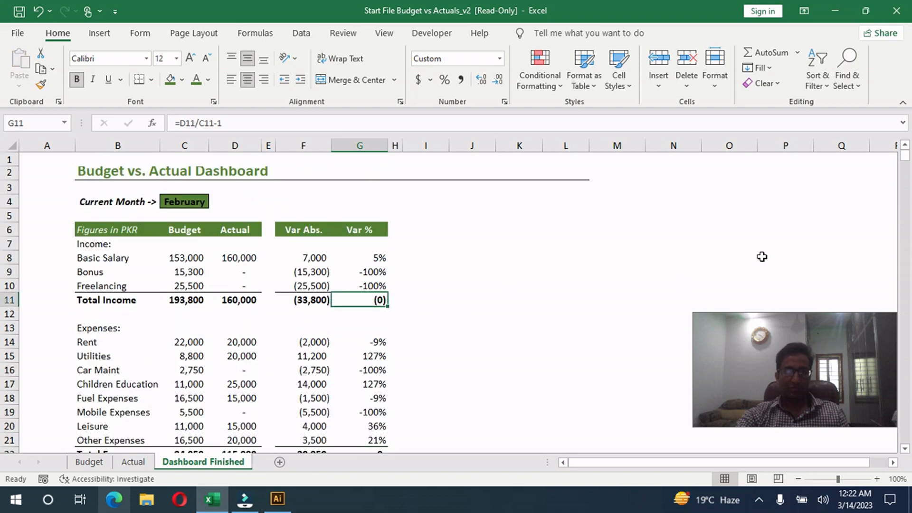
text(=)
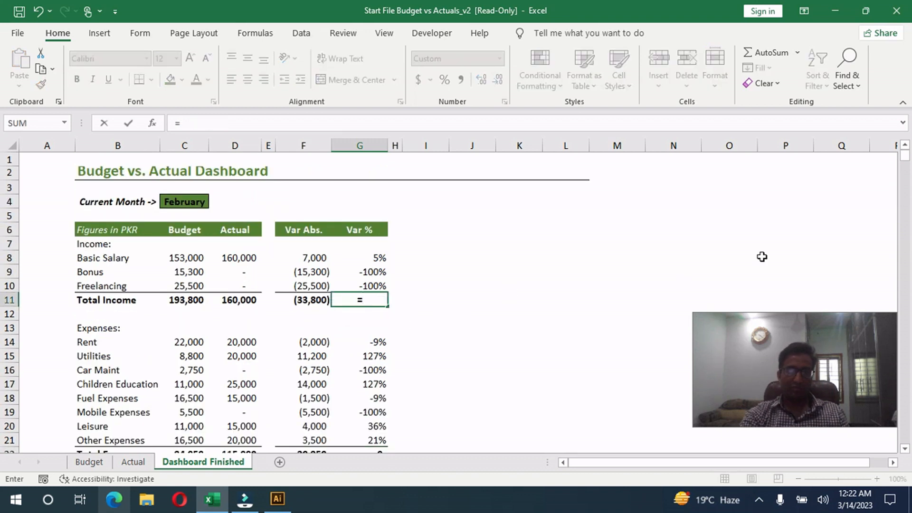
key(Left)
key(Left)
key(Left)
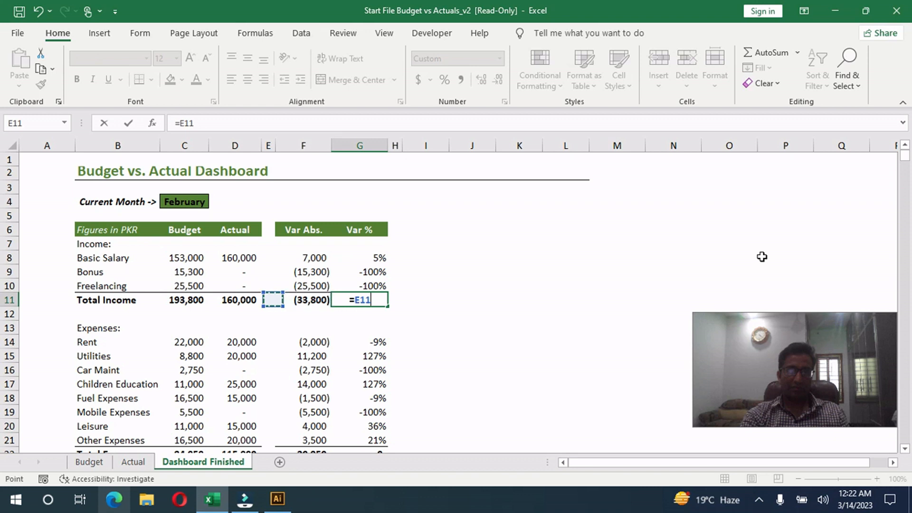
text(/)
key(Left)
key(Left)
key(Left)
key(Left)
text(-)
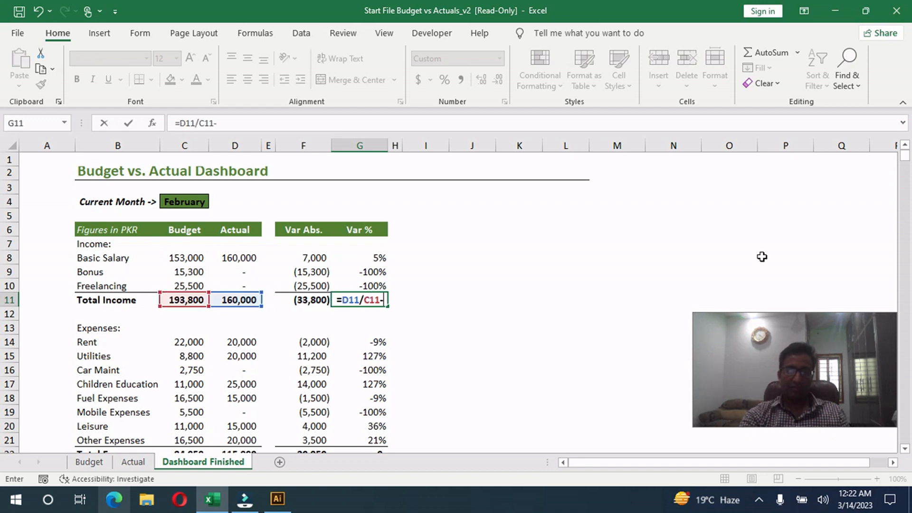
text(1)
key(Return)
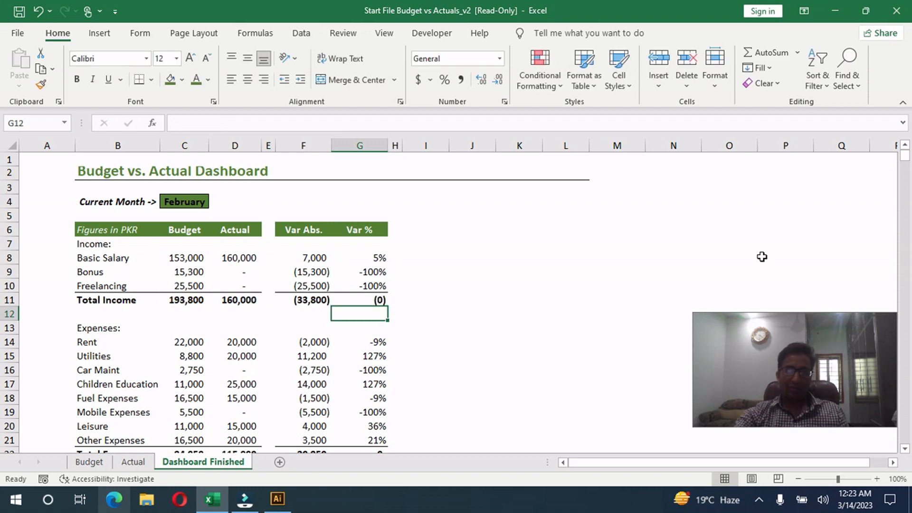
Format the Total Income and Total Expenses variances in G11 and G22 as percentages
click(379, 296)
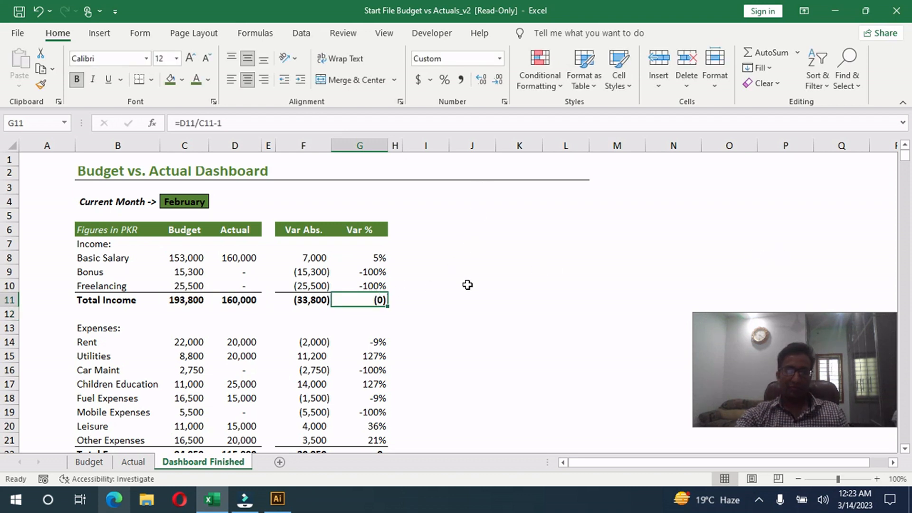
click(445, 80)
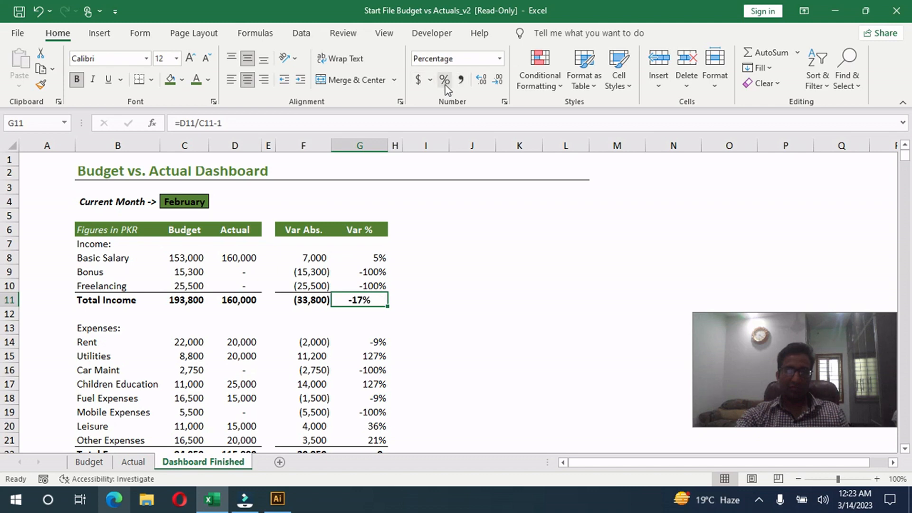
scroll(437, 188, down, 3)
click(358, 328)
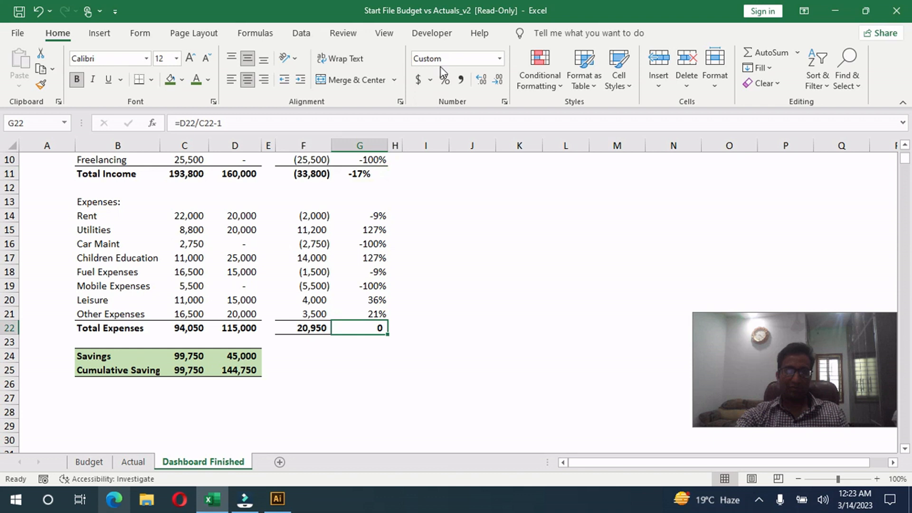
click(445, 80)
Center the contents of the whole Var % column G
scroll(469, 275, up, 3)
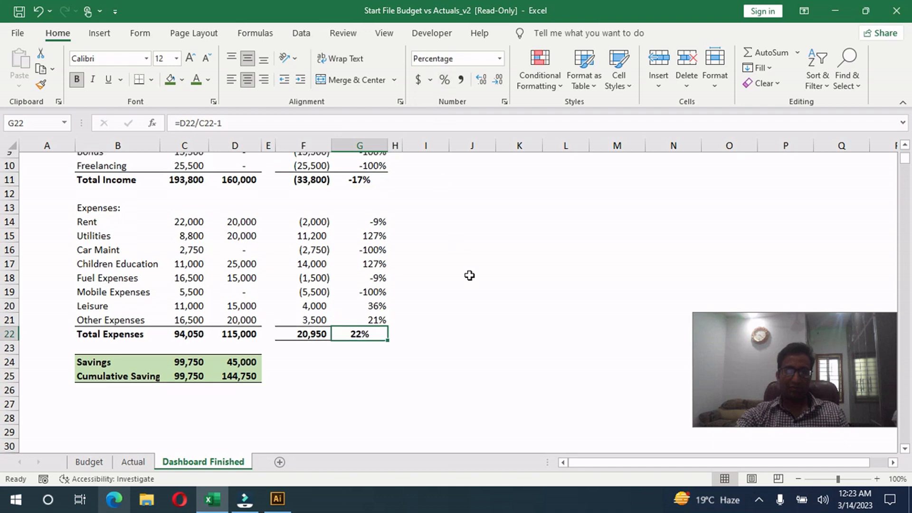
click(360, 145)
click(248, 79)
click(463, 218)
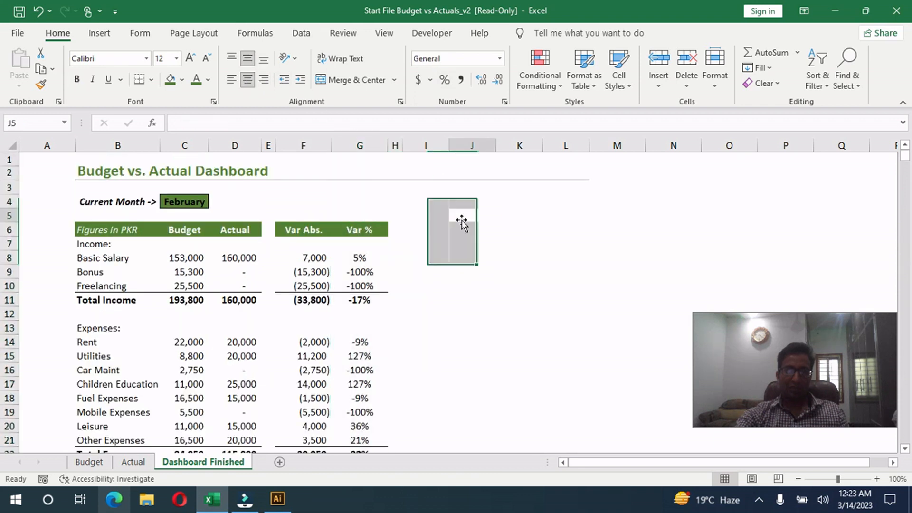
Review the Basic Salary percentage variance against its Actual and Budget cells, and the absolute variance formulas in F9 and F8
click(376, 257)
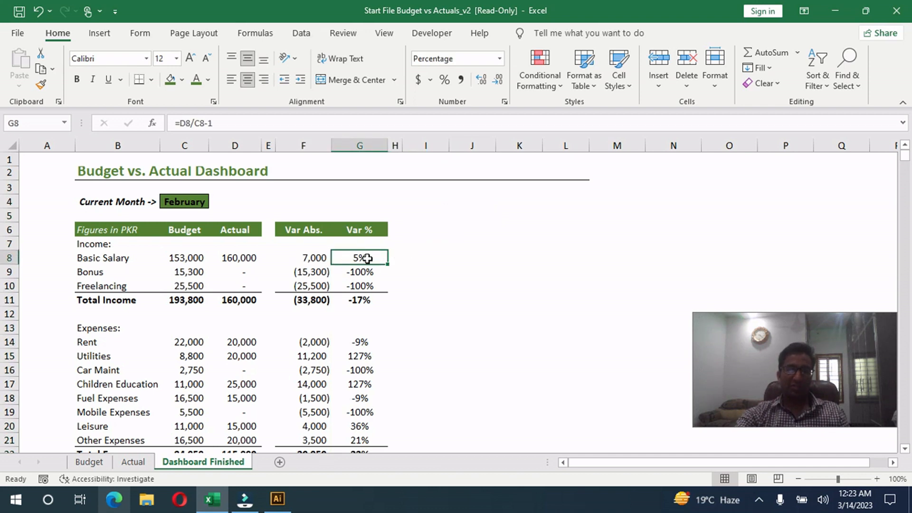
click(259, 257)
click(196, 258)
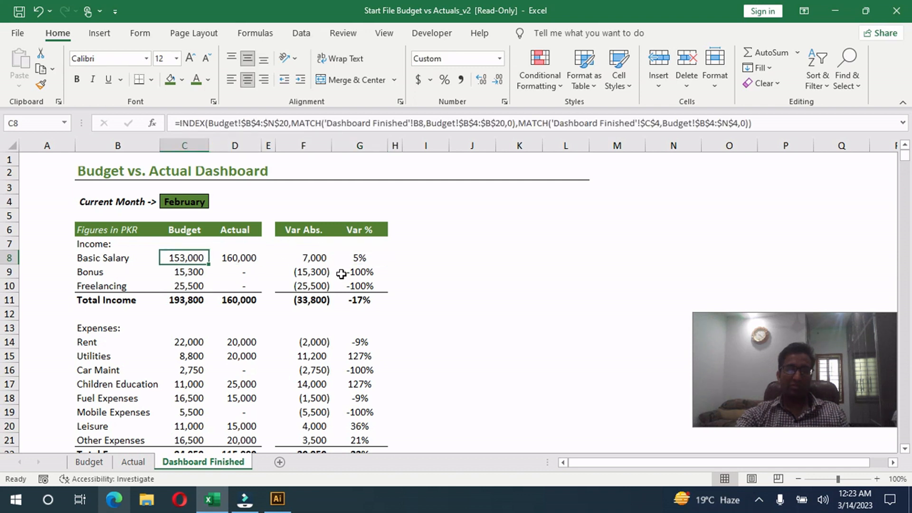
click(361, 257)
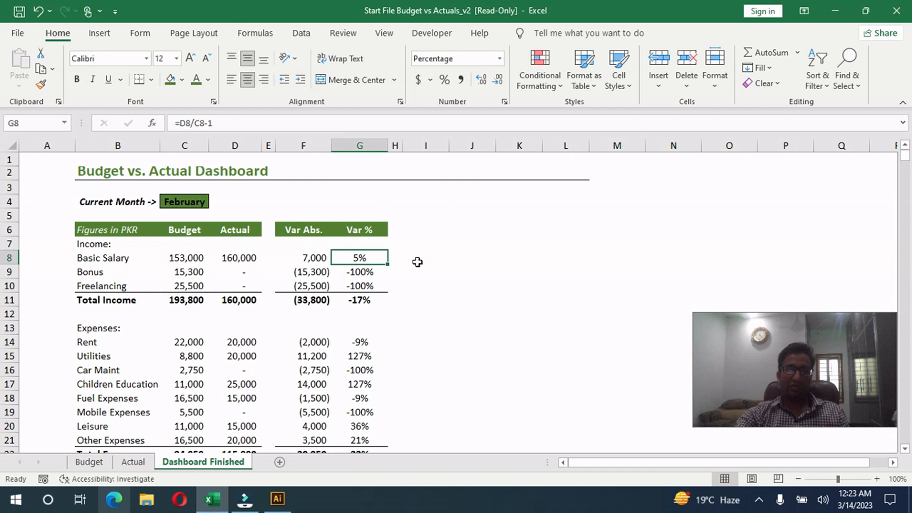
click(183, 261)
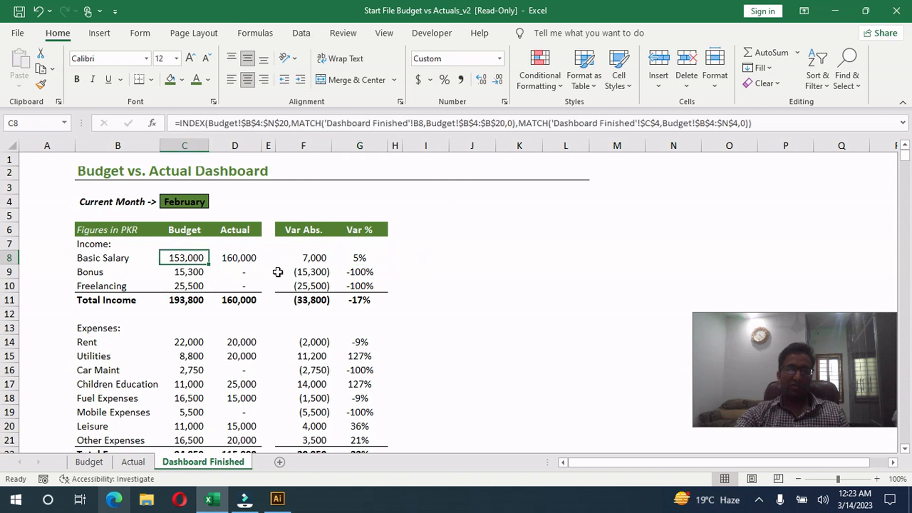
click(323, 272)
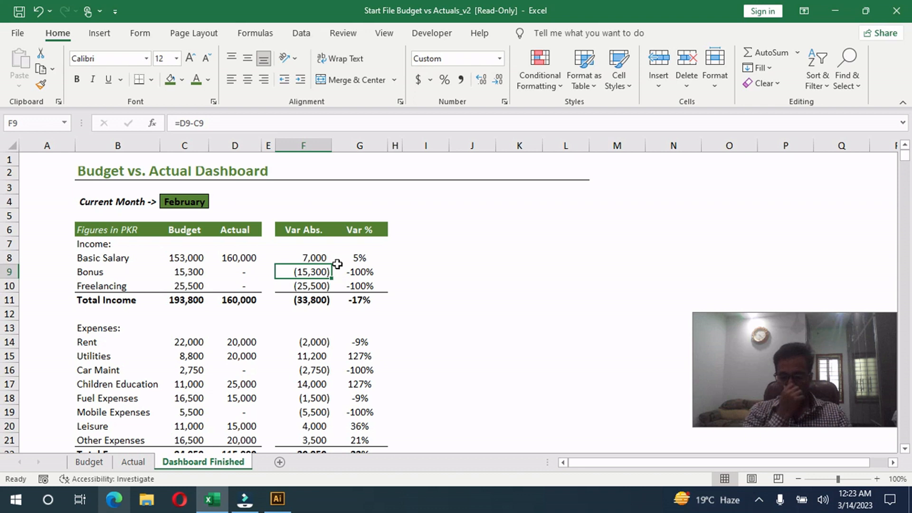
key(Up)
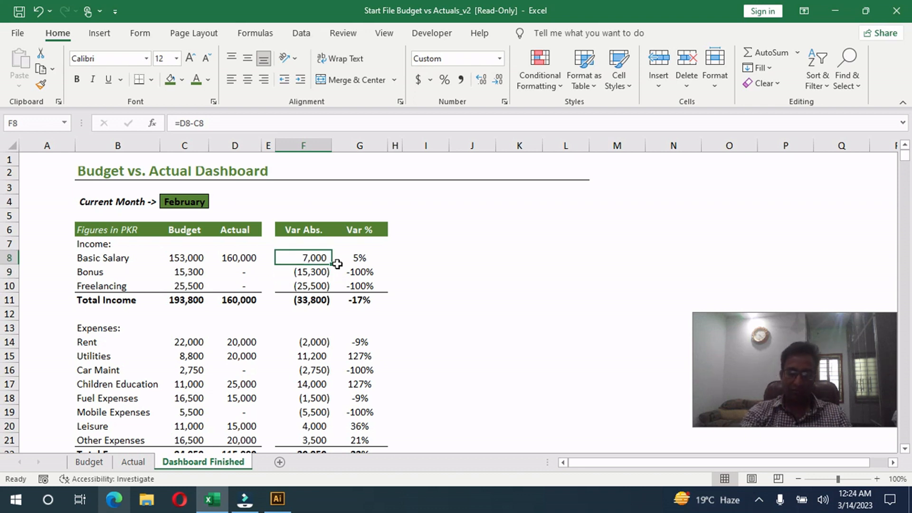
Change the Basic Salary absolute variance in F8 to =C8-D8 and fill it down through Freelancing in F10
text(=)
key(Left)
key(Left)
key(Left)
text(-)
key(Left)
key(Left)
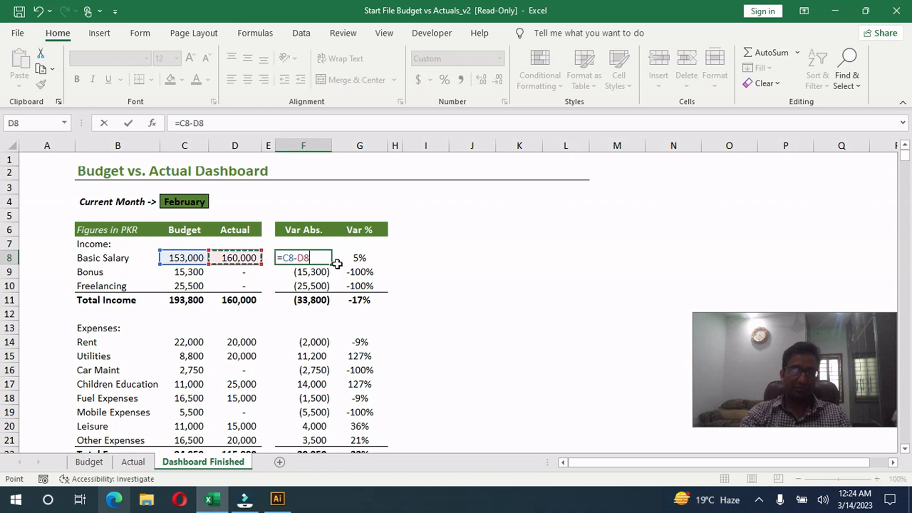
key(Return)
click(304, 257)
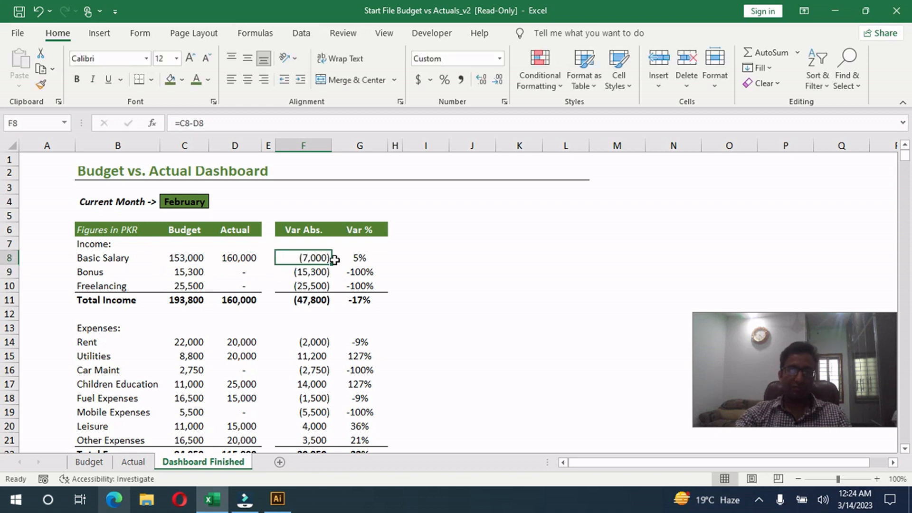
drag(331, 264, 326, 287)
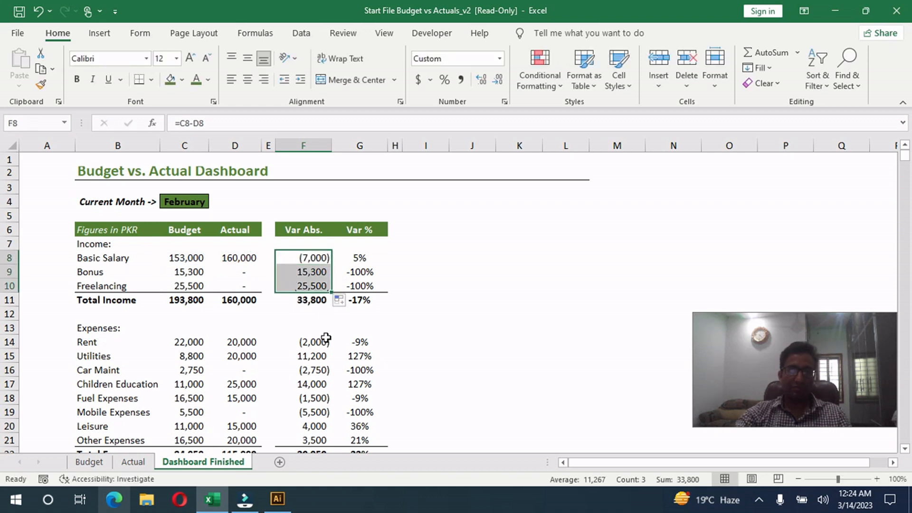
Change the Rent absolute variance in F14 to =C14-D14
click(322, 340)
text(=)
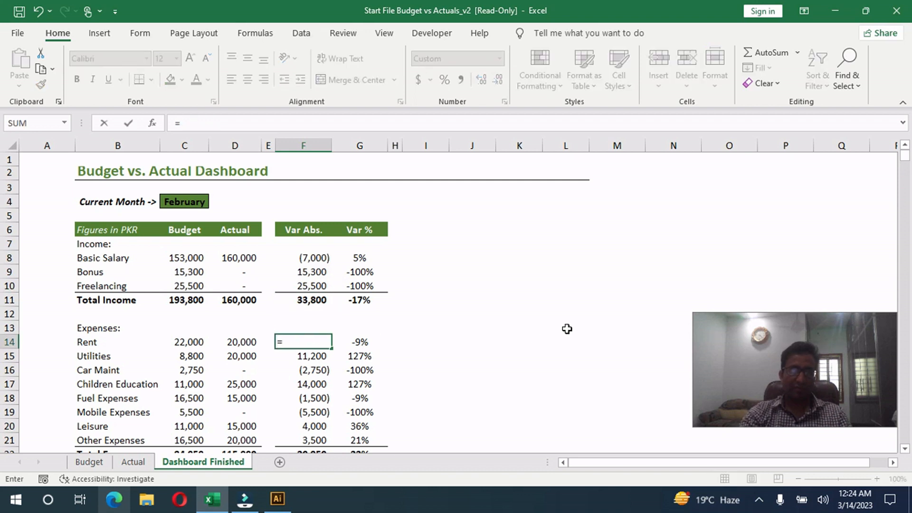
key(Left)
key(Left)
key(Left)
text(-)
key(Left)
key(Left)
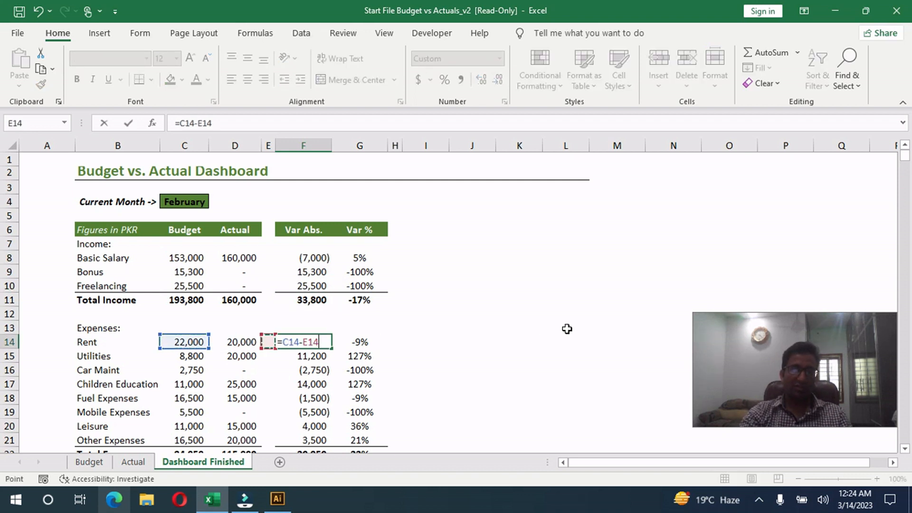
key(Return)
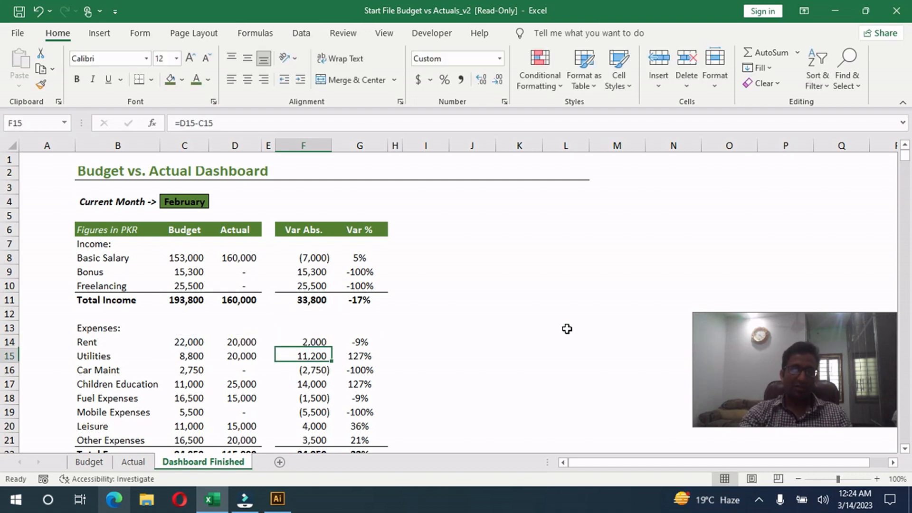
Fill the Rent variance formula down through Other Expenses in F21 and check the Total Expenses formula in F22
click(328, 338)
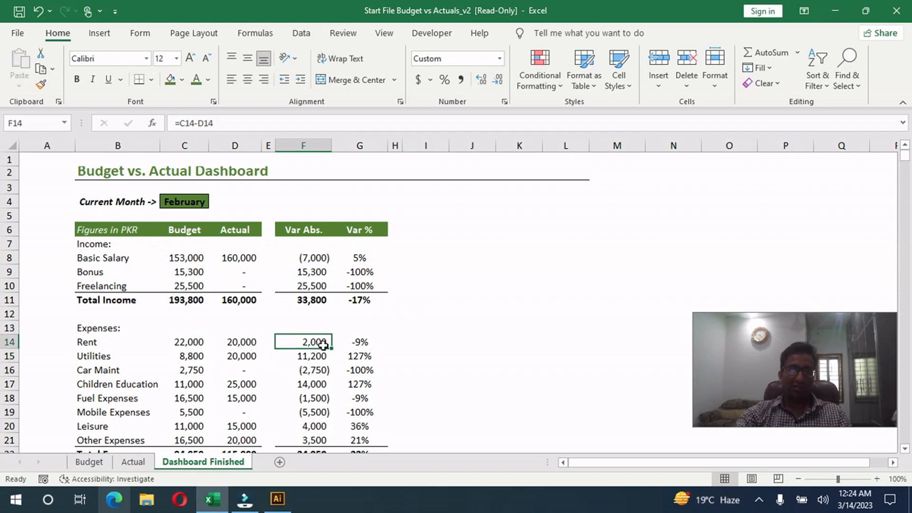
drag(331, 347, 329, 446)
scroll(450, 410, down, 2)
click(316, 370)
double_click(315, 370)
key(Return)
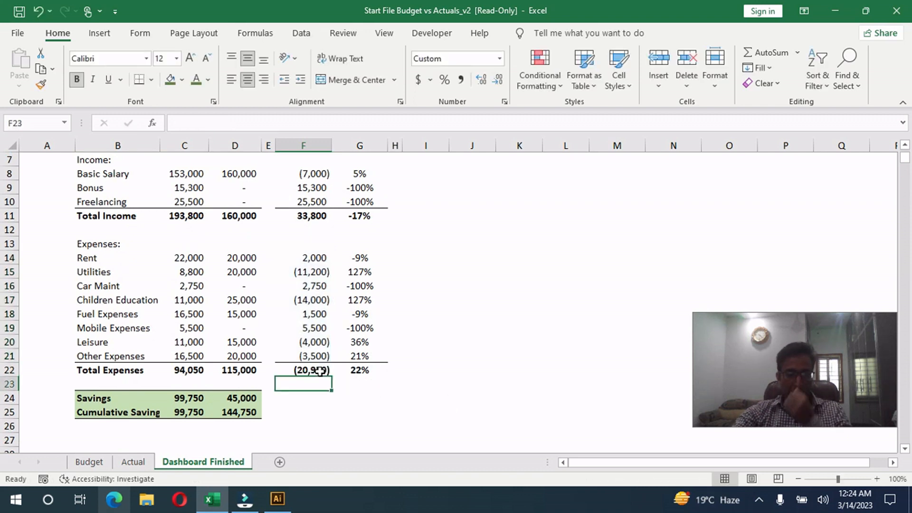
scroll(373, 357, up, 2)
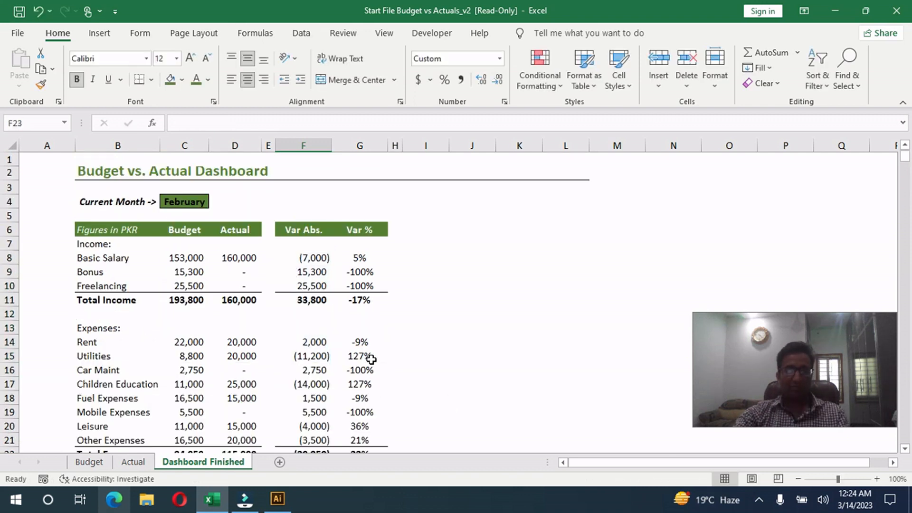
Test the Basic Salary percentage variance as =F8/C8 in I8 with percentage formatting, and clear the test cell
click(365, 259)
click(428, 256)
text(=)
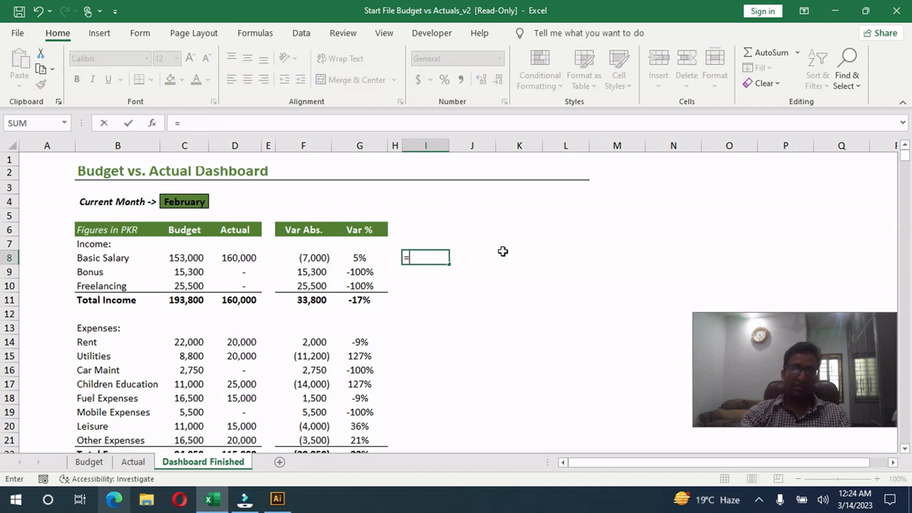
key(Left)
key(Left)
key(Left)
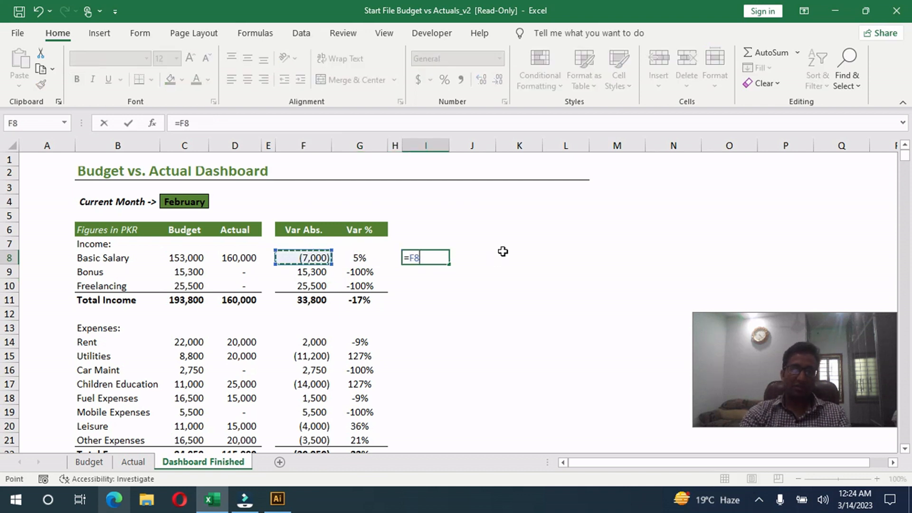
text(/)
key(Left)
key(Left)
key(Left)
key(Left)
key(Left)
key(Left)
key(Return)
key(Up)
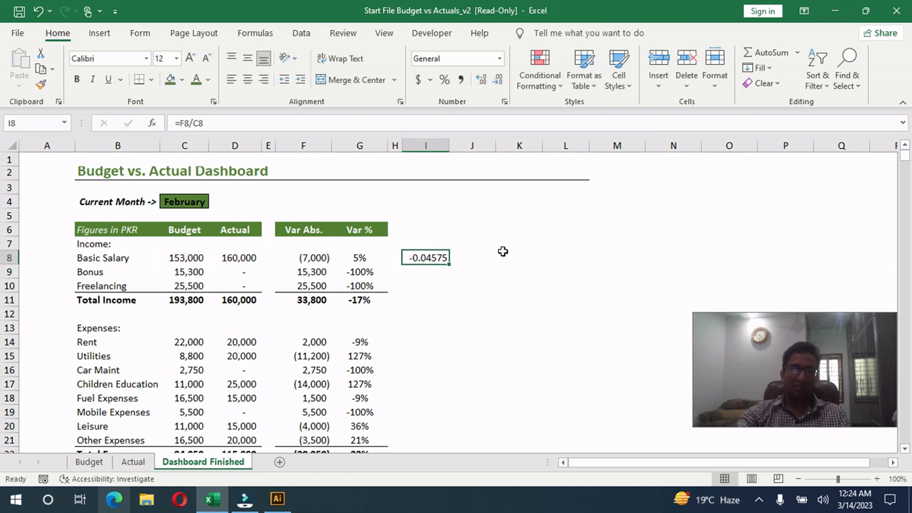
click(444, 80)
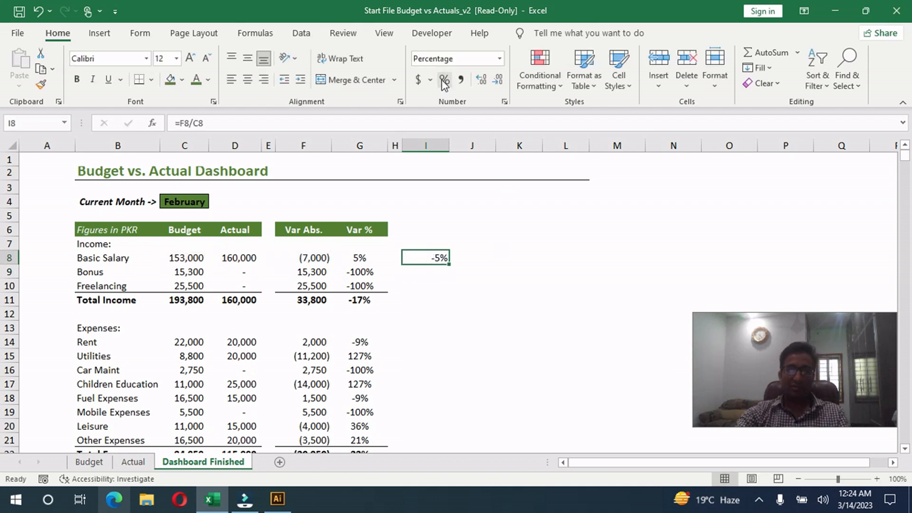
key(Delete)
Change the Basic Salary percentage variance in G8 to =-(D8/C8-1) and fill it down through Freelancing in G10
key(Left)
key(Left)
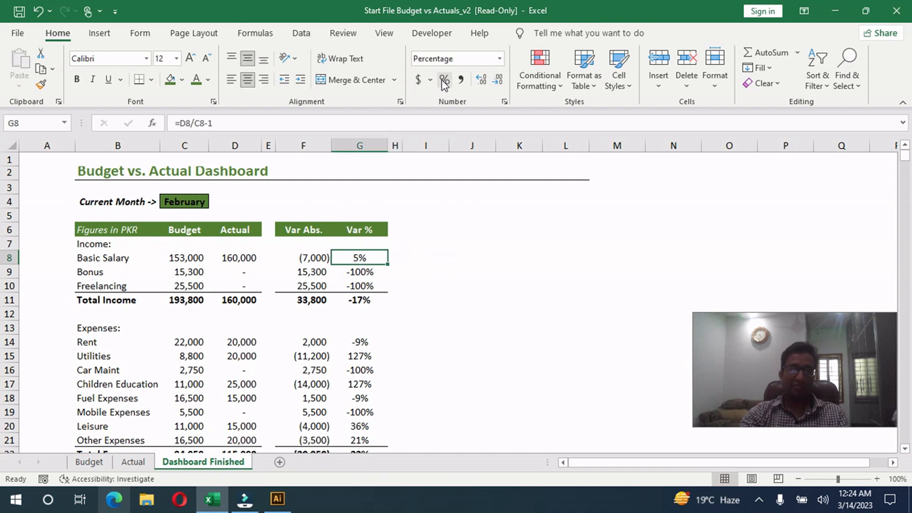
click(182, 123)
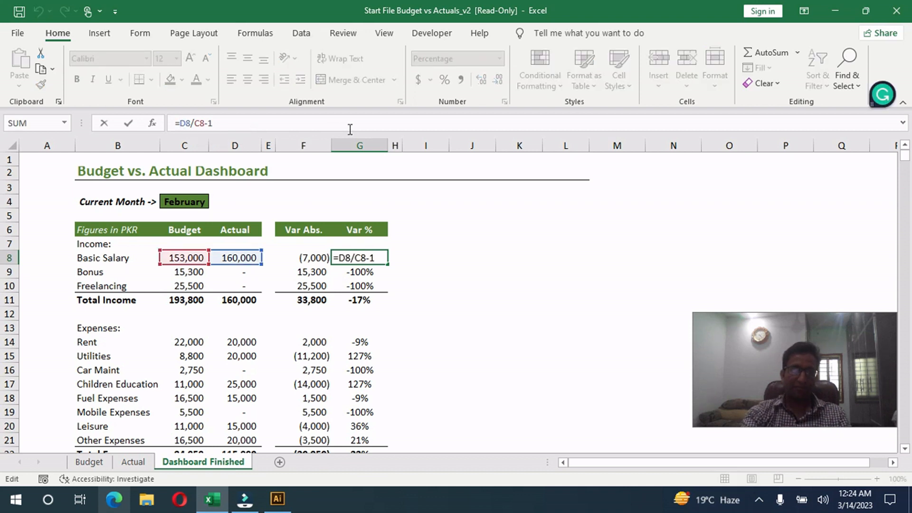
text(-()
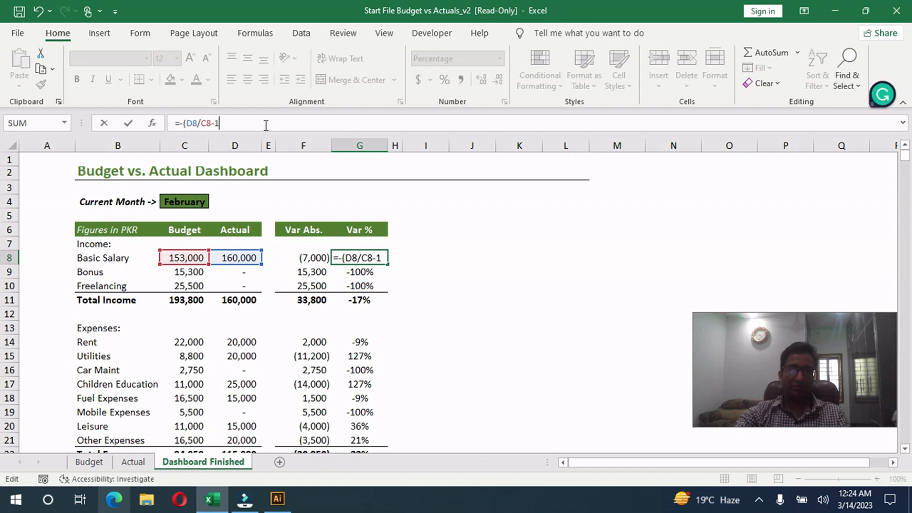
text())
key(Return)
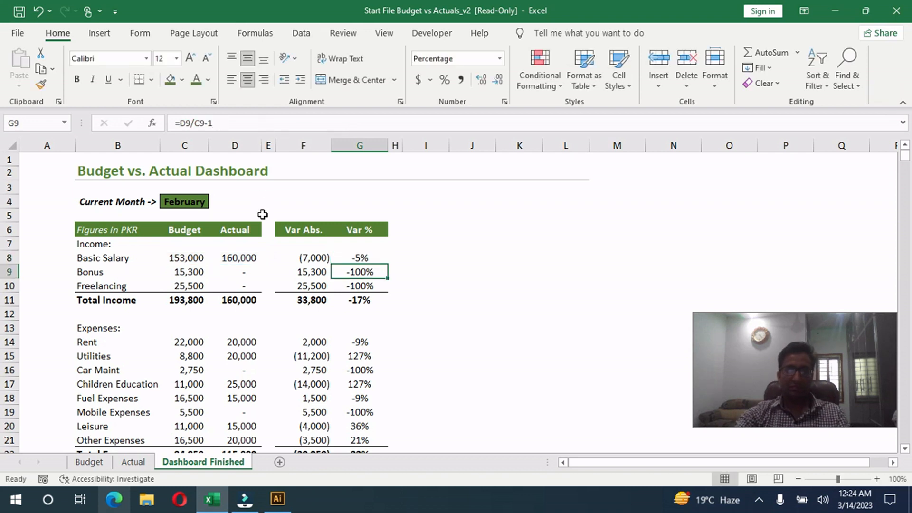
click(386, 257)
drag(387, 264, 389, 286)
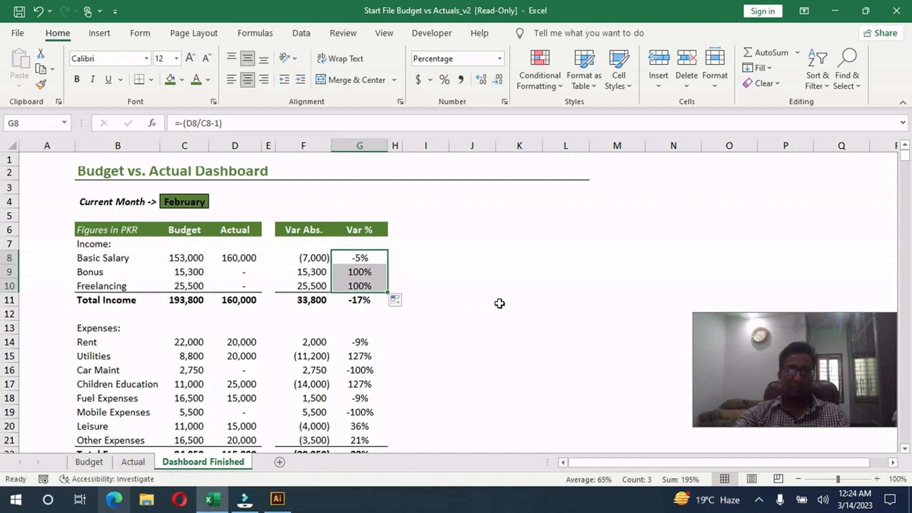
Copy the Freelancing percentage variance formula to Rent in G14 and fill it down through Other Expenses in G21
scroll(477, 303, down, 1)
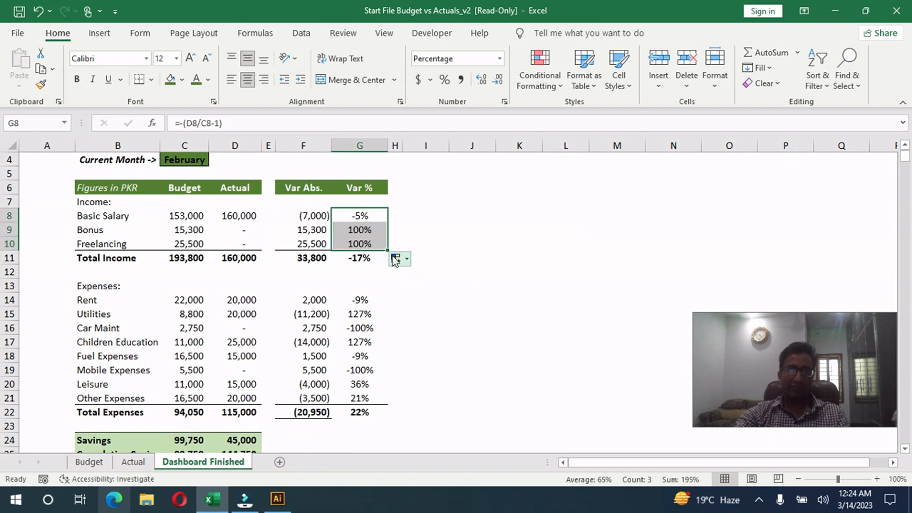
click(380, 241)
key(ctrl+c)
click(394, 299)
key(Left)
key(ctrl+v)
drag(388, 306, 386, 398)
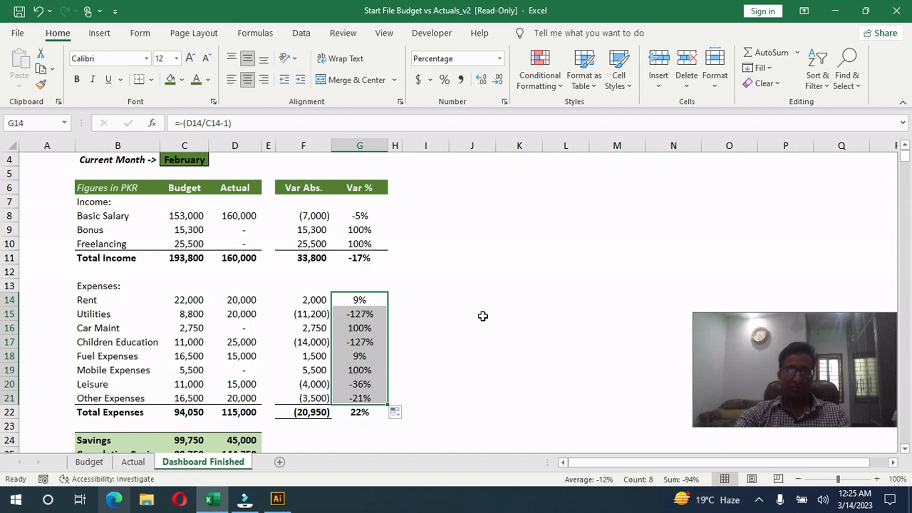
Review the Utilities percentage variance in G15 against its Budget and Actual cells, C15 and D15
click(481, 314)
key(Left)
key(Left)
key(Left)
click(197, 313)
click(233, 310)
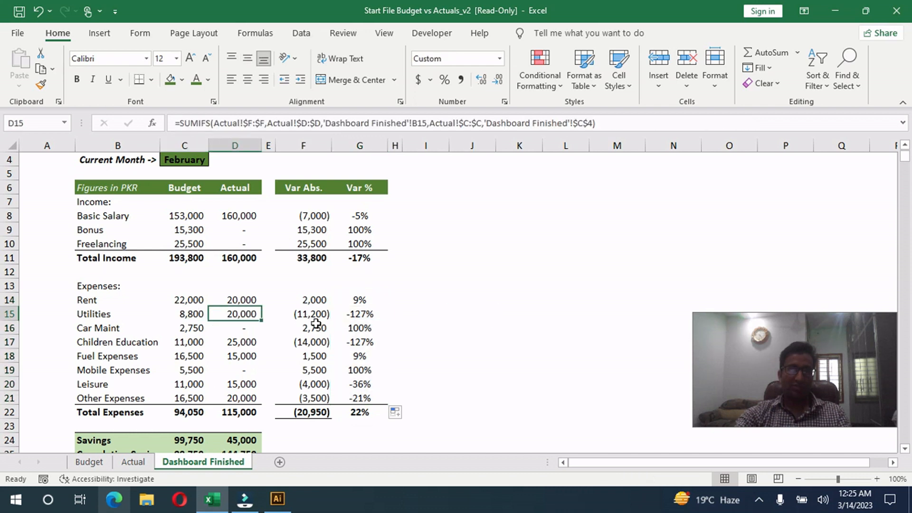
click(368, 312)
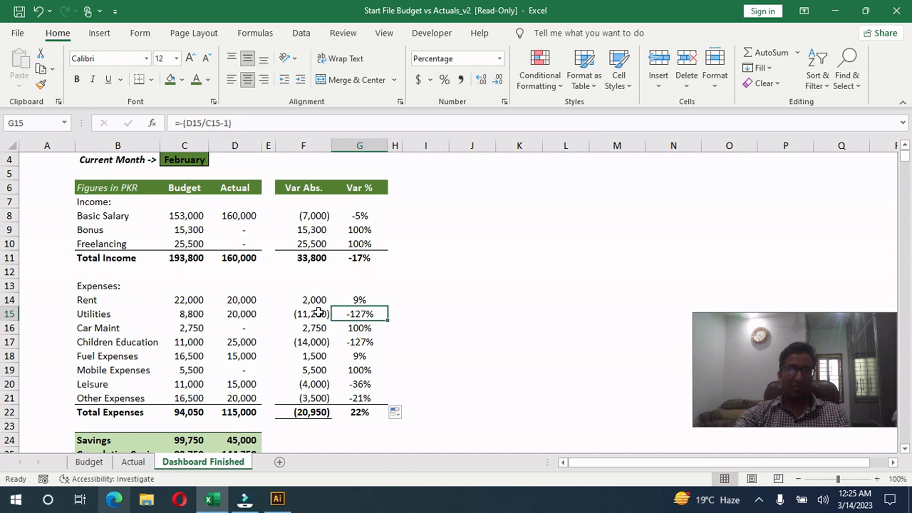
click(212, 314)
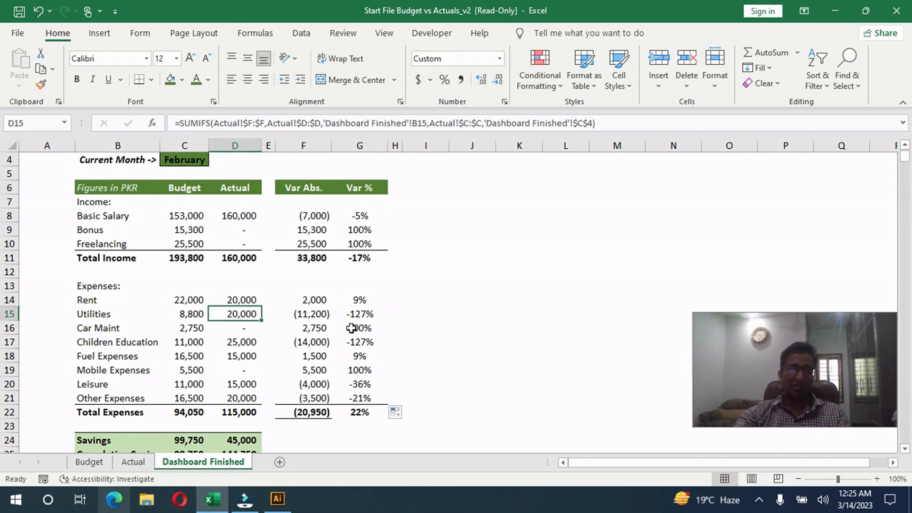
click(189, 316)
scroll(403, 339, up, 1)
scroll(402, 338, down, 1)
scroll(402, 339, down, 1)
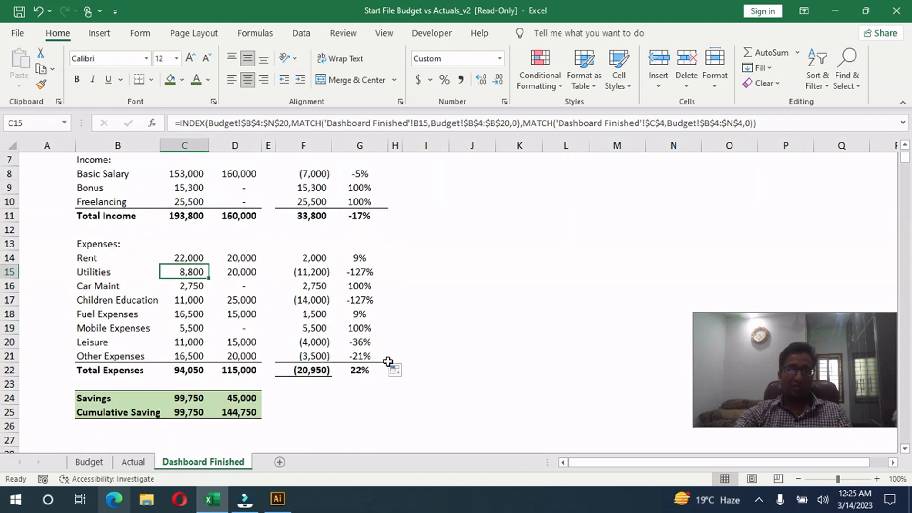
Remove the borders from the Total Expenses absolute variance cell F22
click(310, 381)
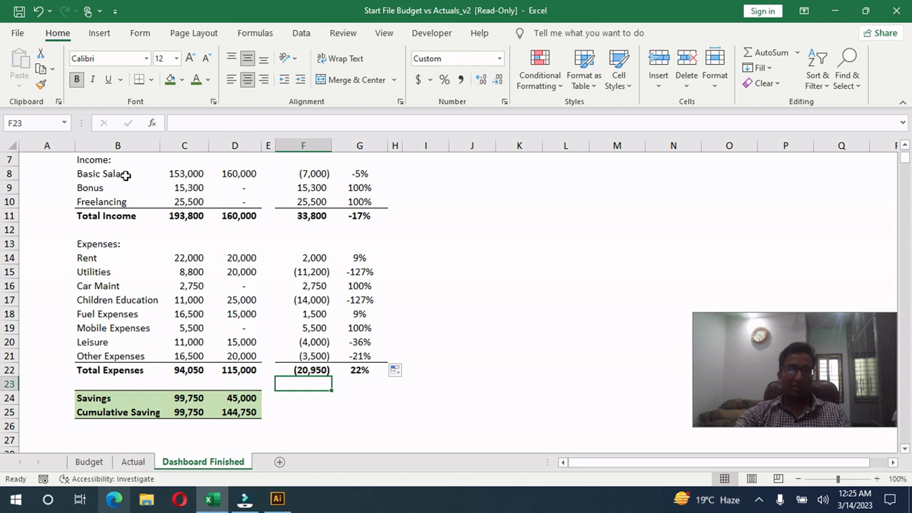
click(321, 370)
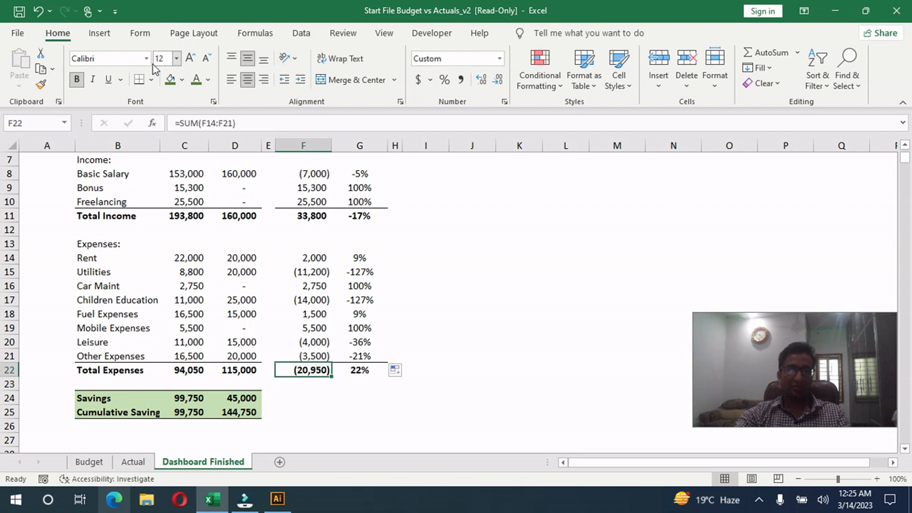
click(150, 80)
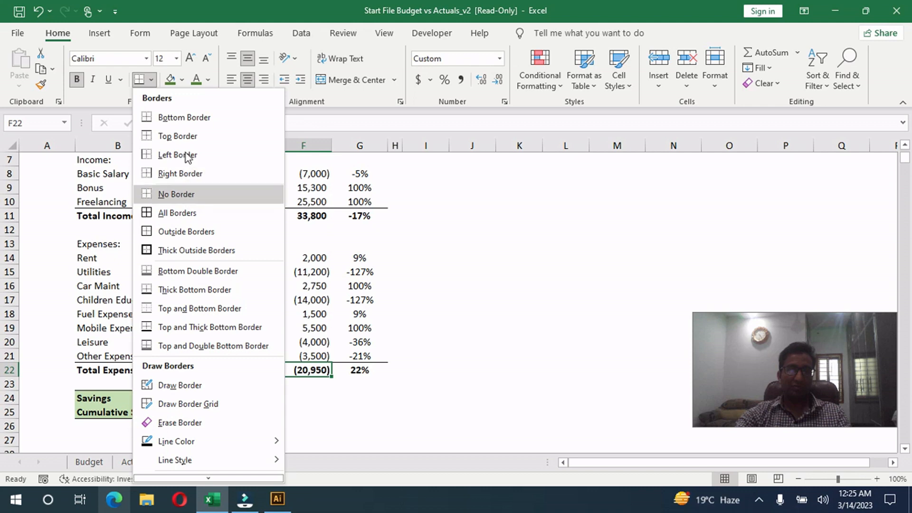
click(180, 193)
click(150, 81)
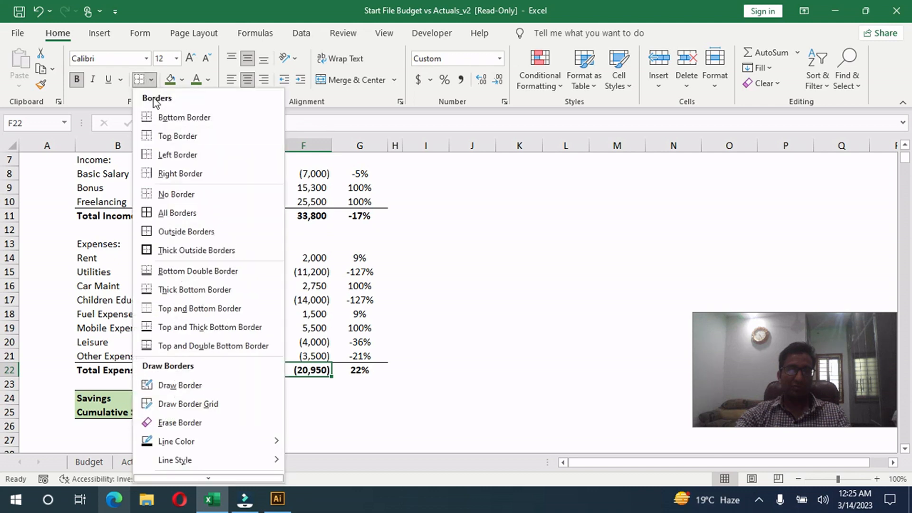
click(312, 220)
click(472, 313)
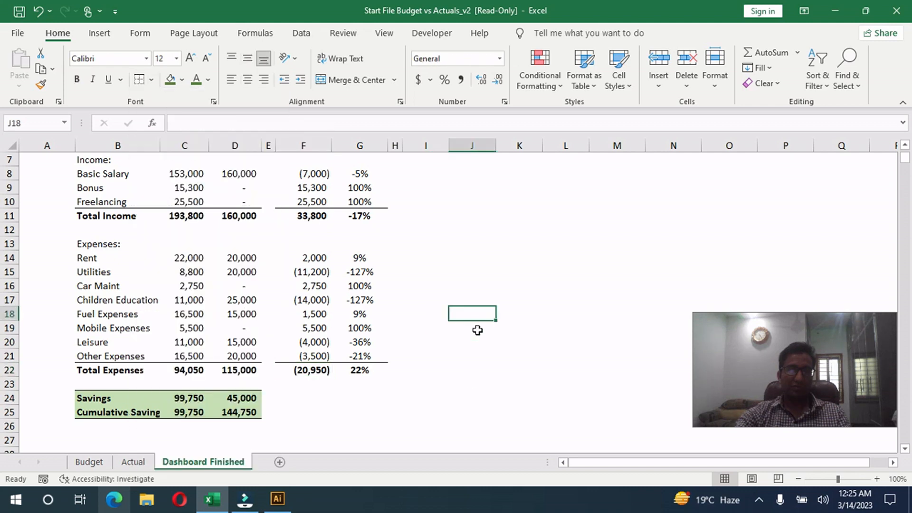
Create a Greater Than conditional formatting rule with threshold 0 for the variance cells F8:G22
scroll(458, 378, up, 2)
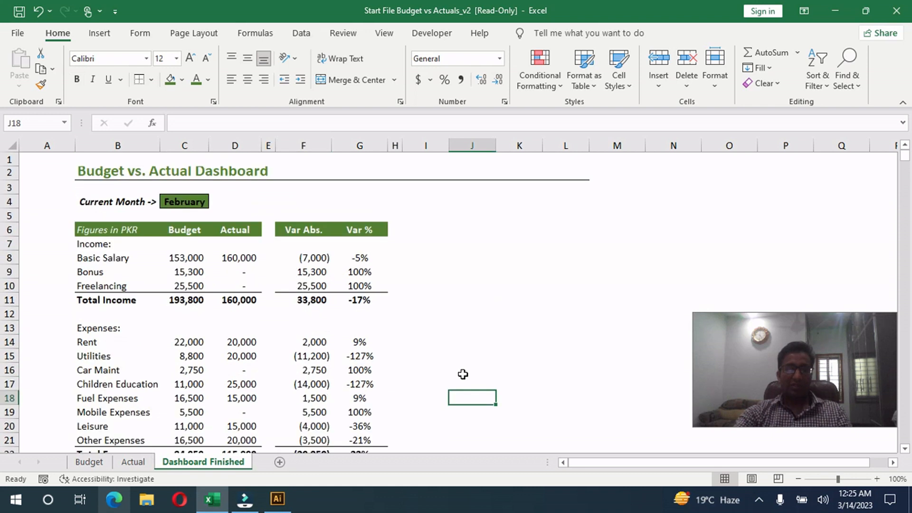
click(317, 259)
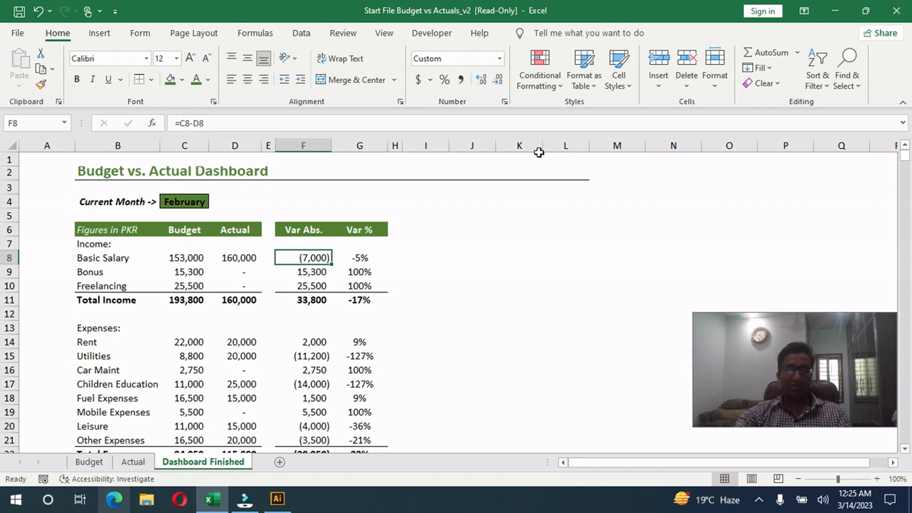
scroll(434, 256, down, 2)
scroll(357, 232, up, 1)
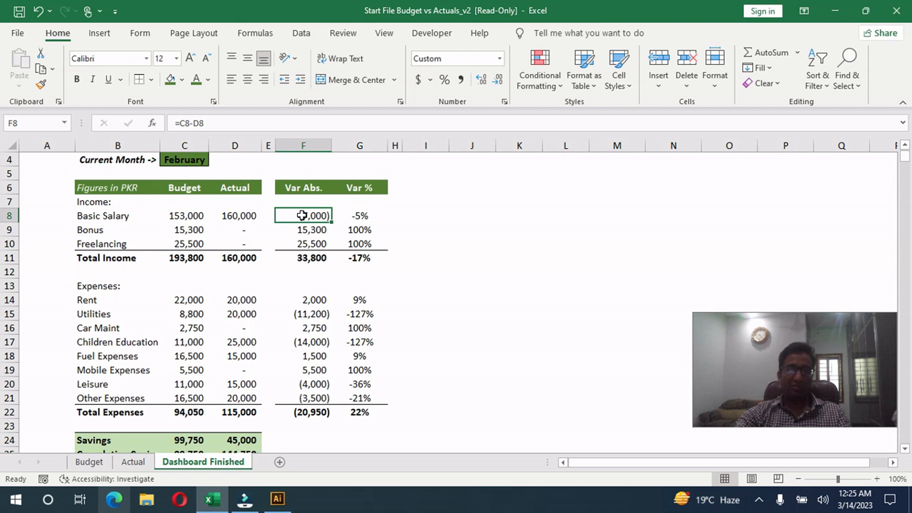
drag(302, 215, 362, 412)
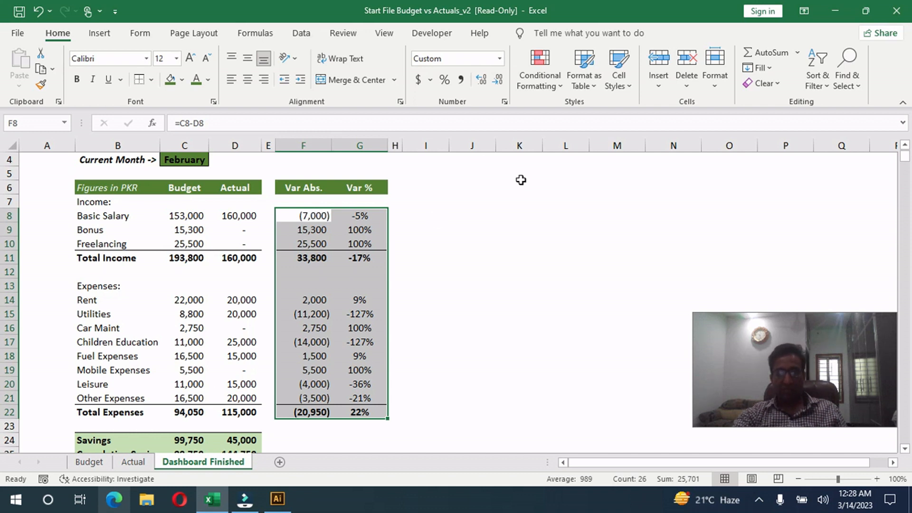
click(562, 93)
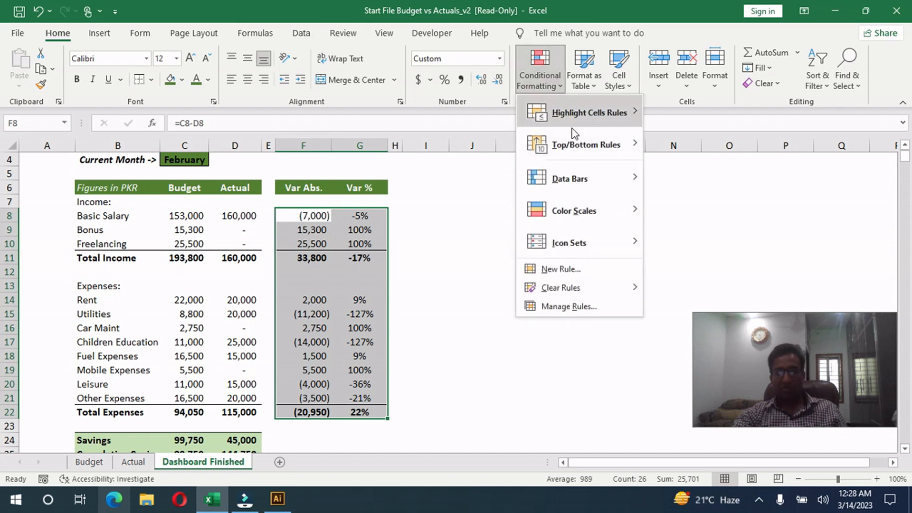
mouse_move(629, 213)
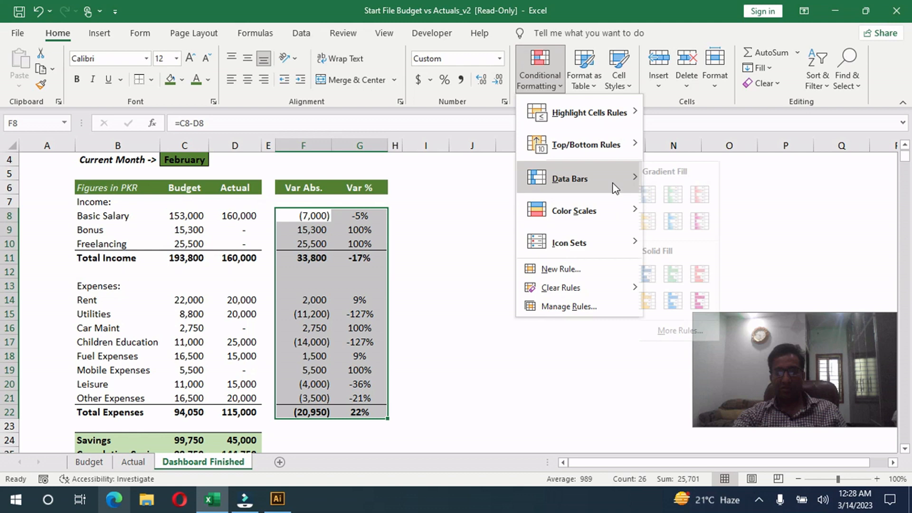
mouse_move(591, 241)
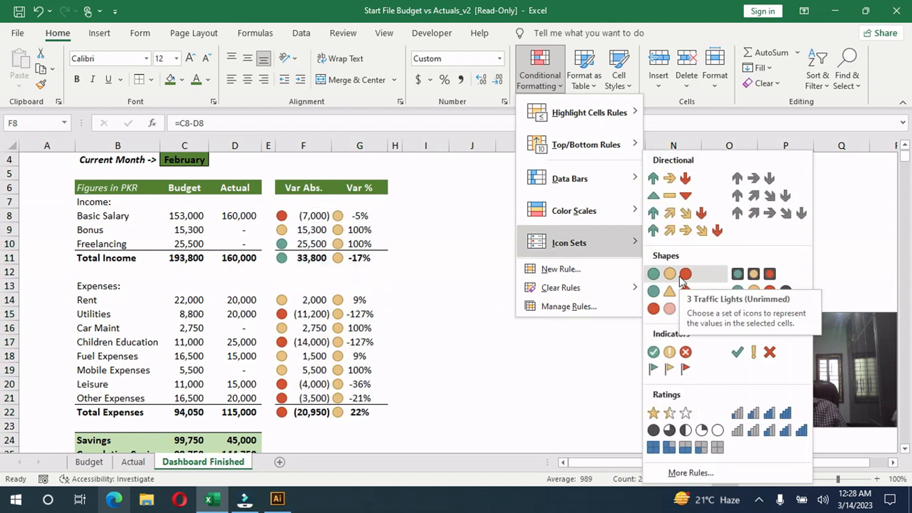
mouse_move(617, 112)
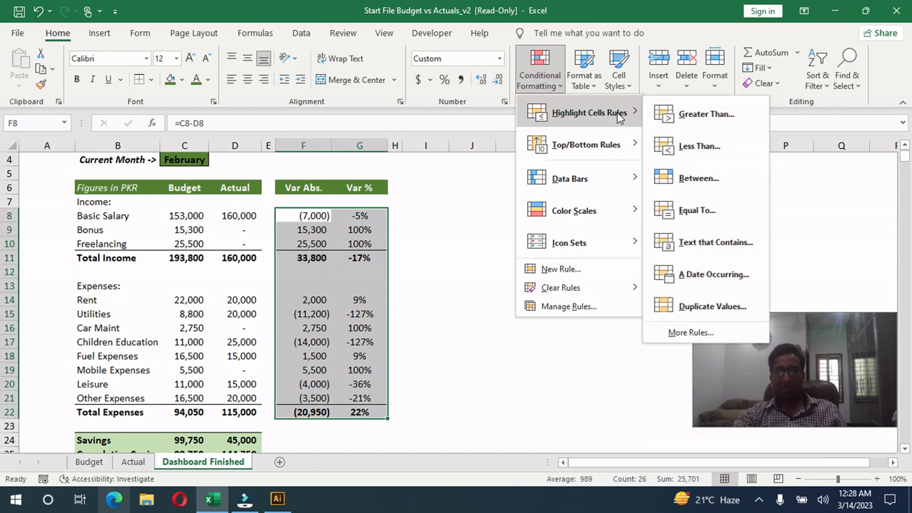
click(693, 121)
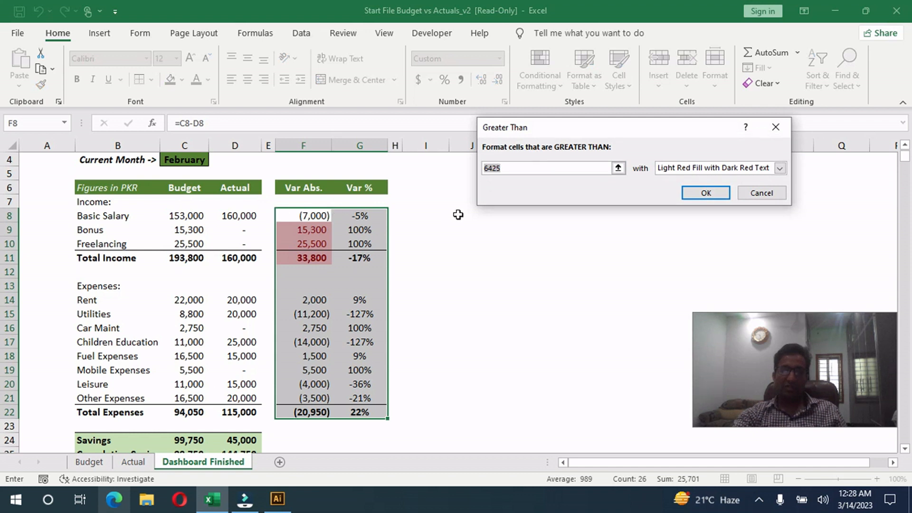
text(0)
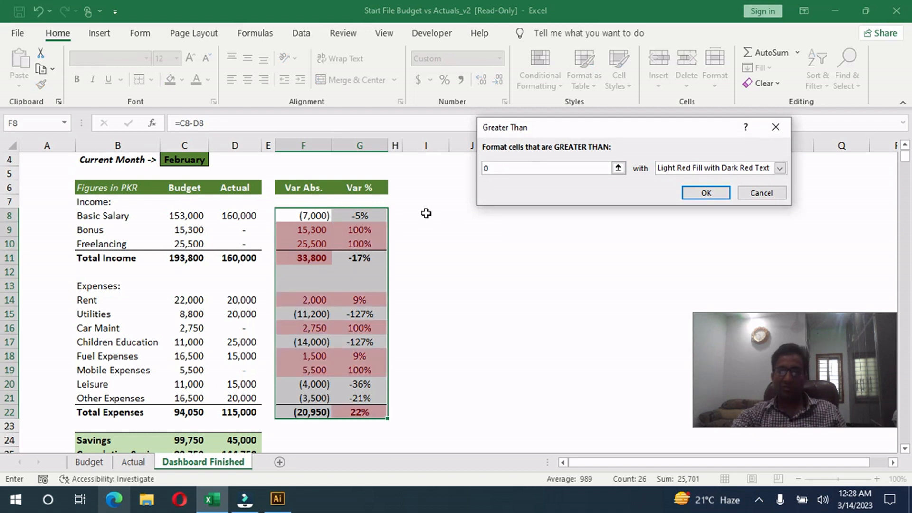
Give the Greater Than rule a custom format with a dark green font and apply it to the variance cells
click(780, 168)
click(780, 168)
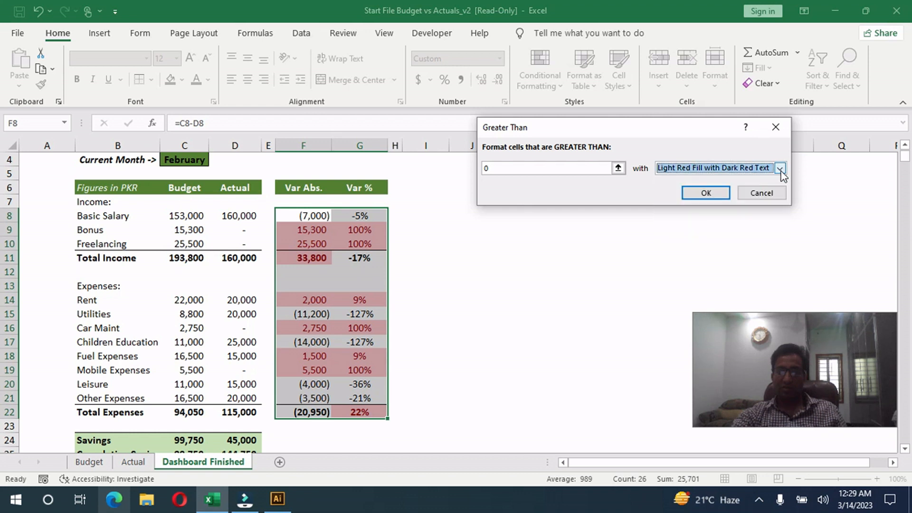
click(781, 172)
click(701, 232)
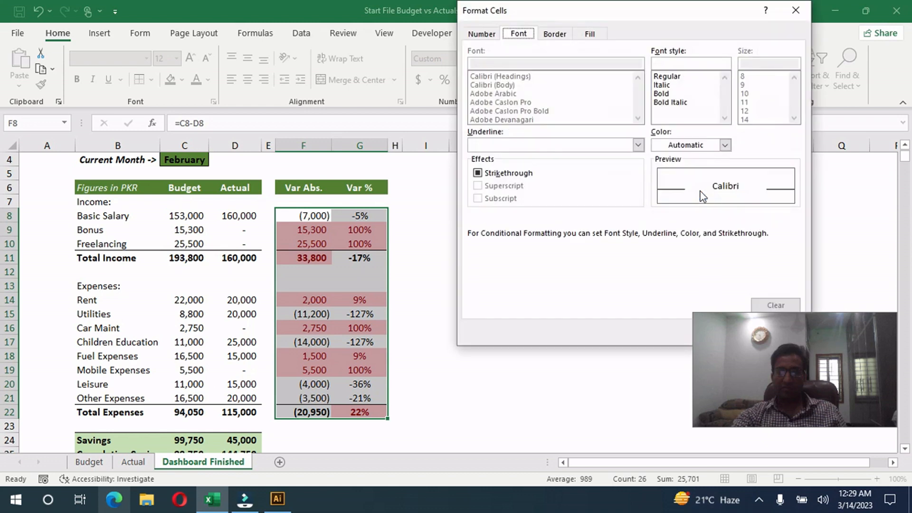
click(724, 145)
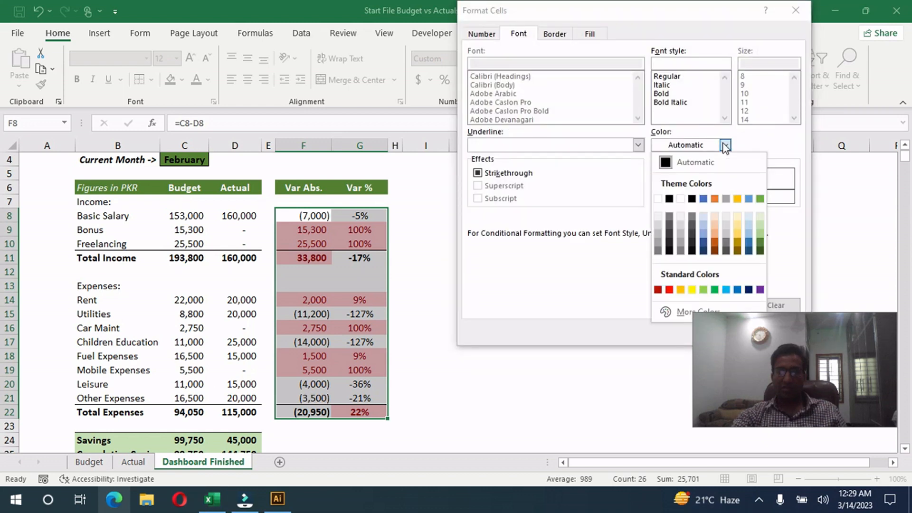
click(714, 289)
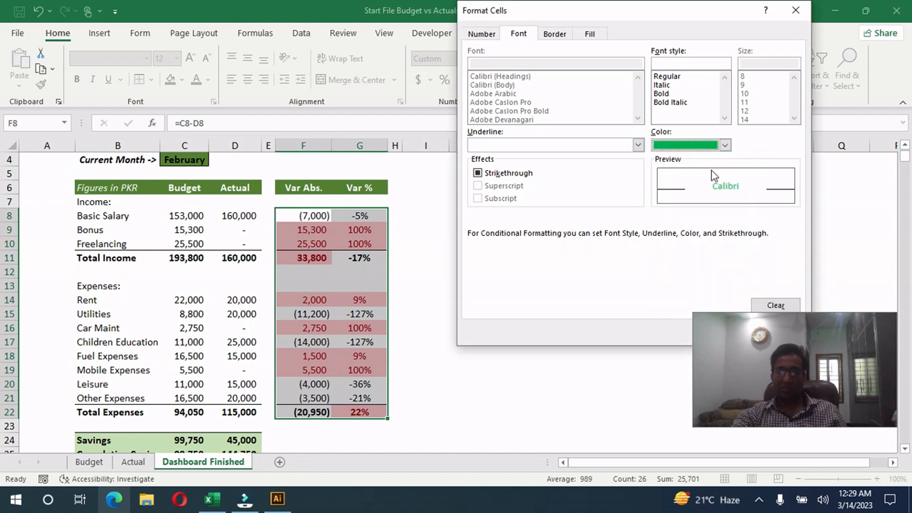
drag(684, 9, 634, 9)
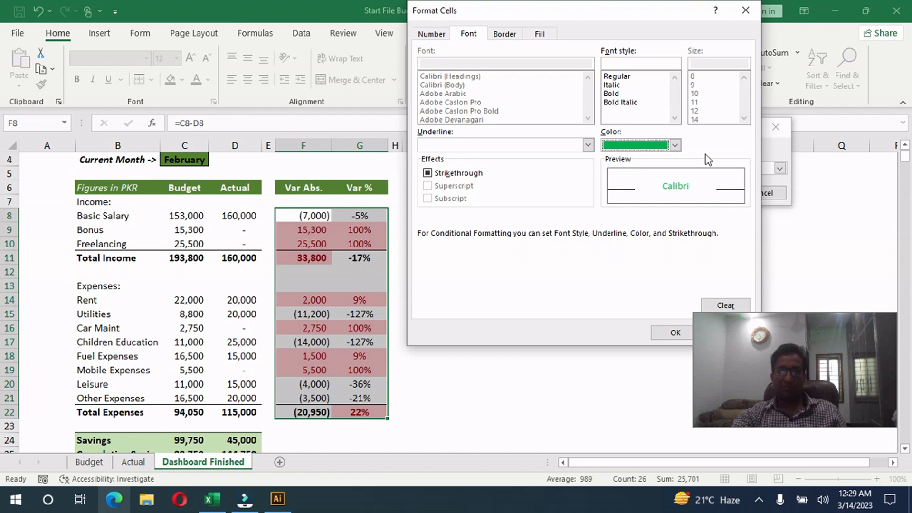
click(674, 145)
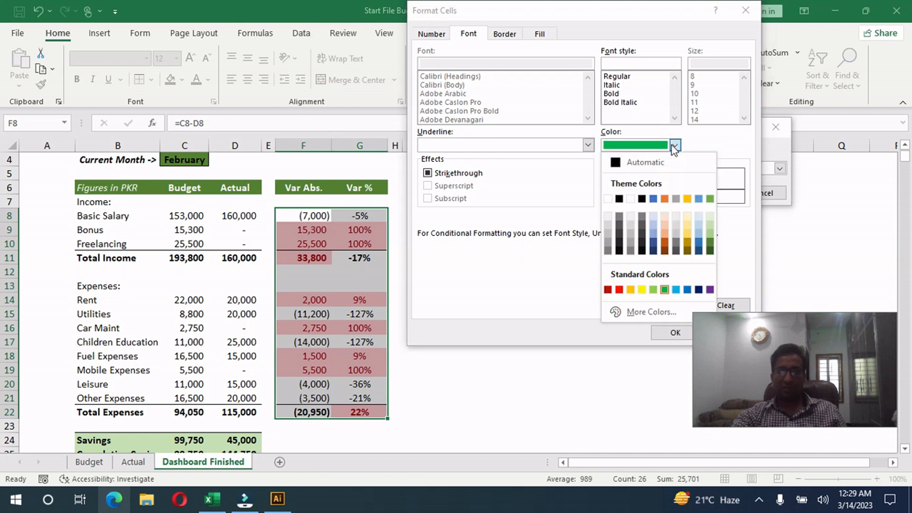
click(709, 251)
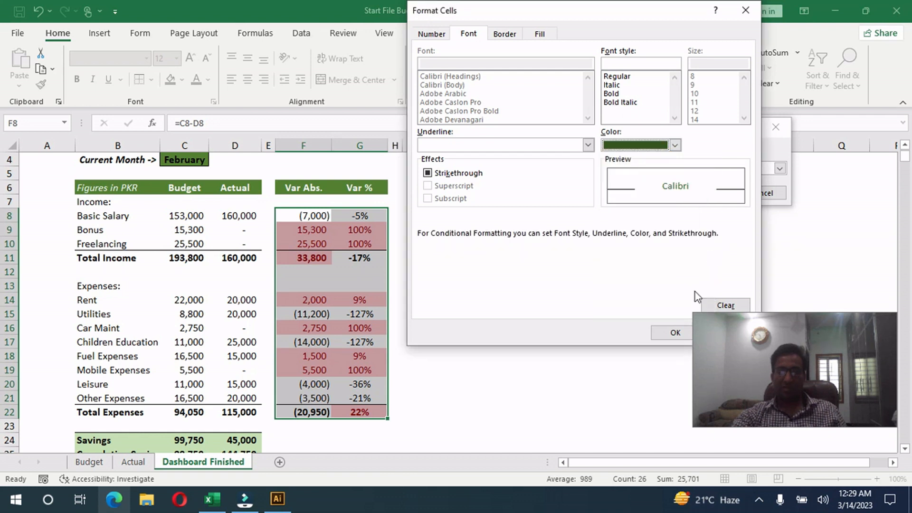
click(673, 334)
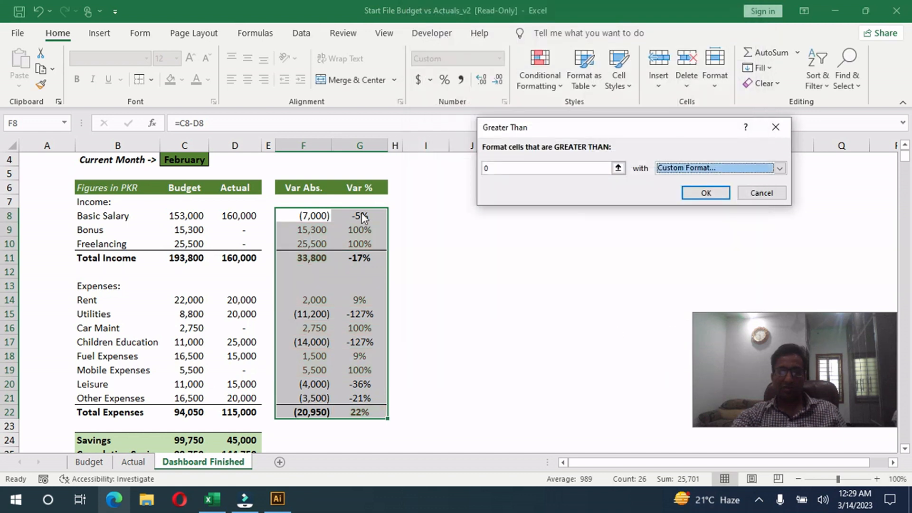
click(706, 193)
click(455, 271)
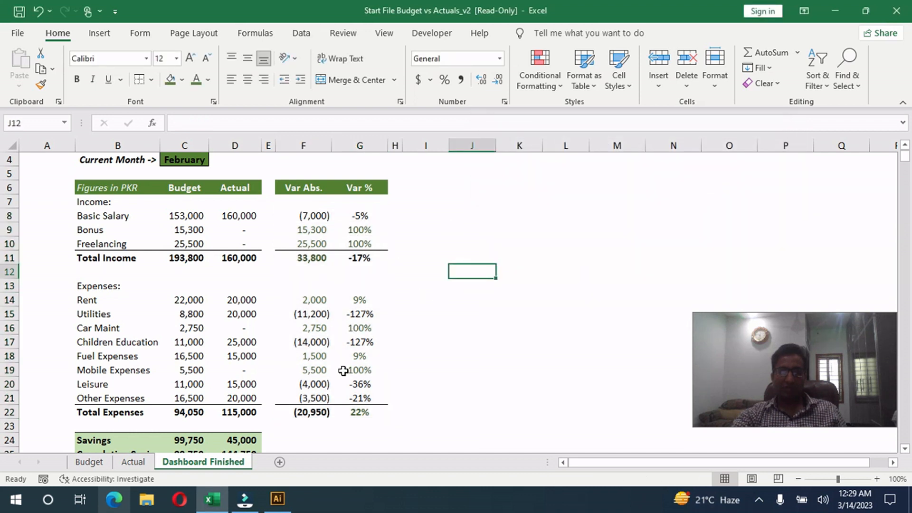
Create a Less Than conditional formatting rule with threshold 0 for the variance cells F8:G22
drag(304, 215, 360, 412)
click(555, 88)
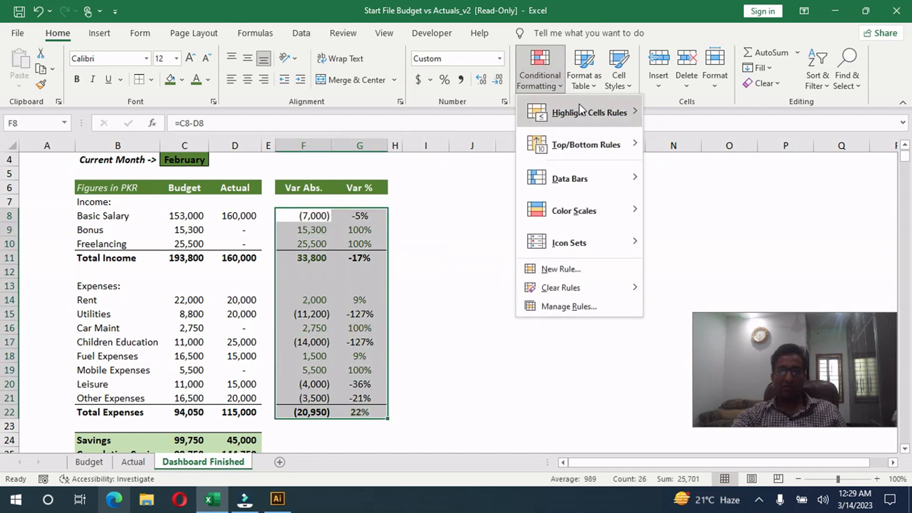
mouse_move(584, 109)
click(655, 145)
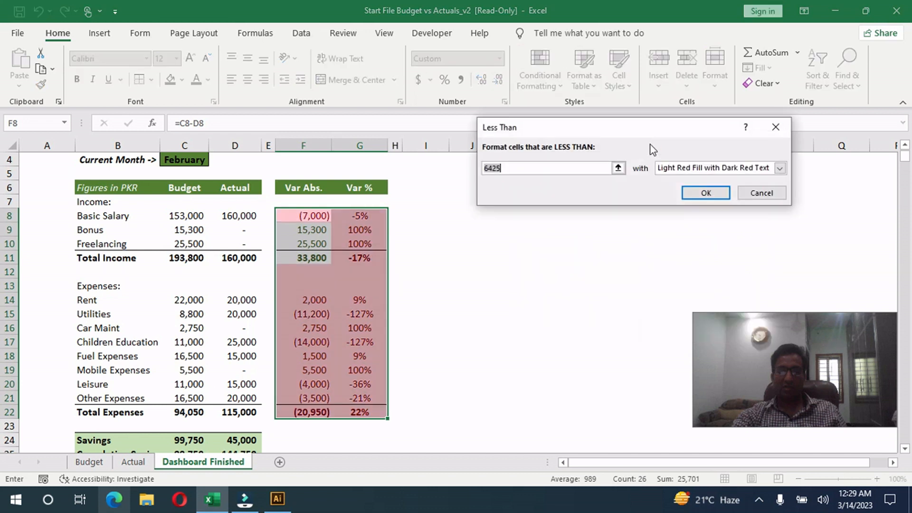
text(0)
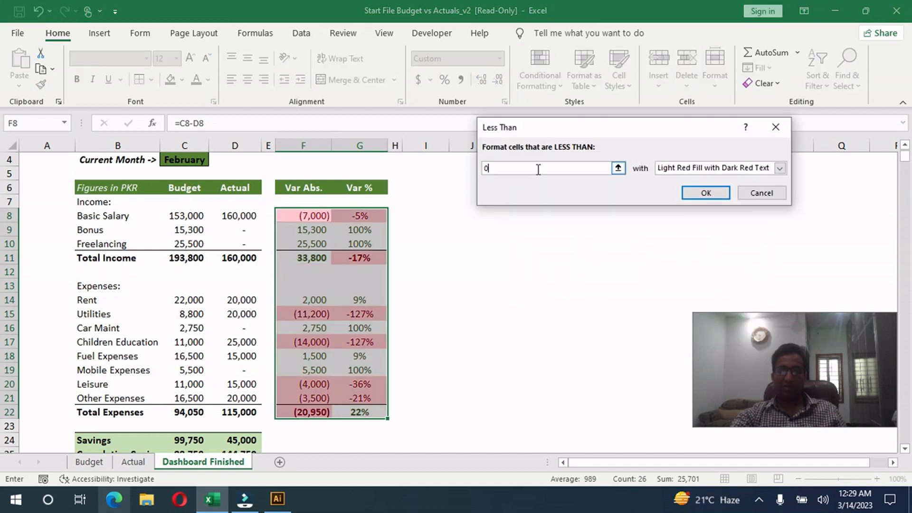
Give the Less Than rule a custom format with a standard red font and apply it to the variance cells
click(779, 168)
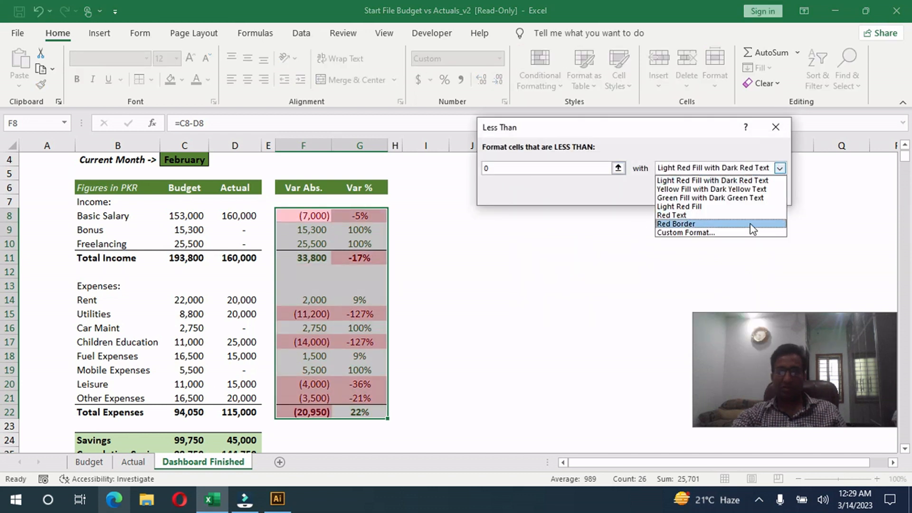
click(723, 230)
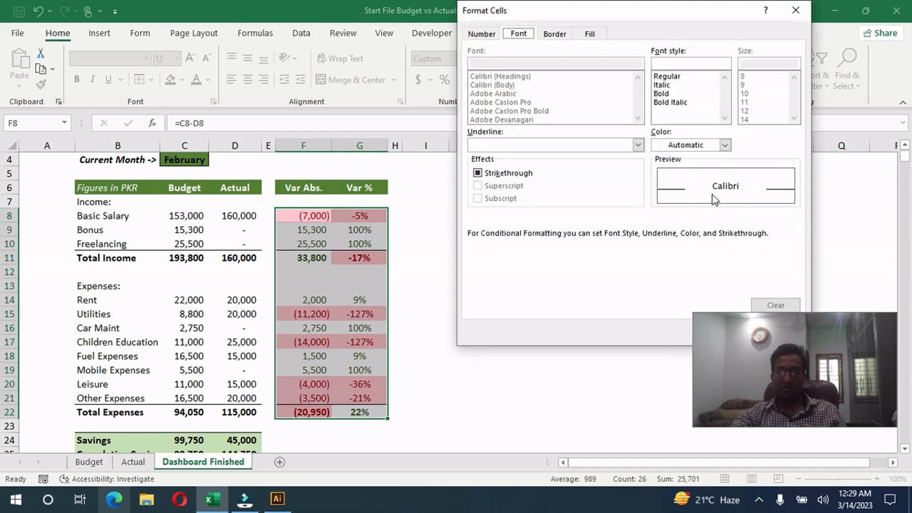
click(725, 145)
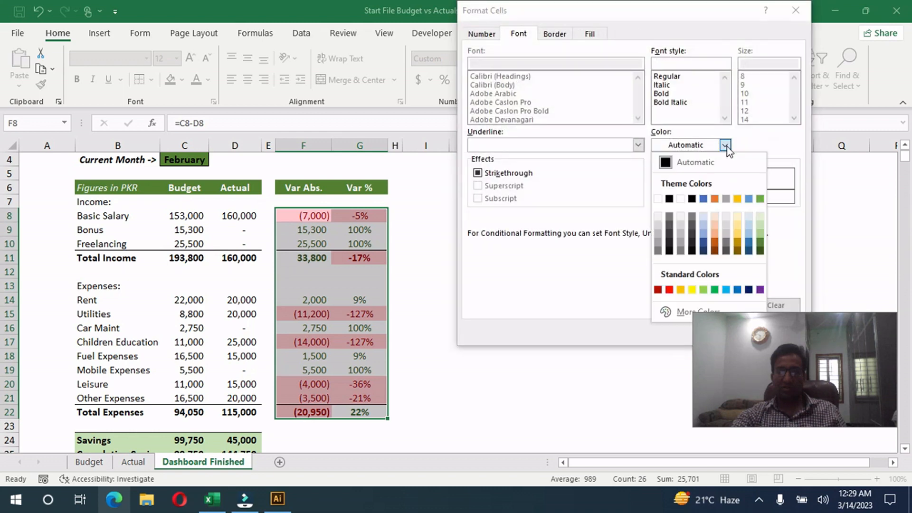
click(669, 289)
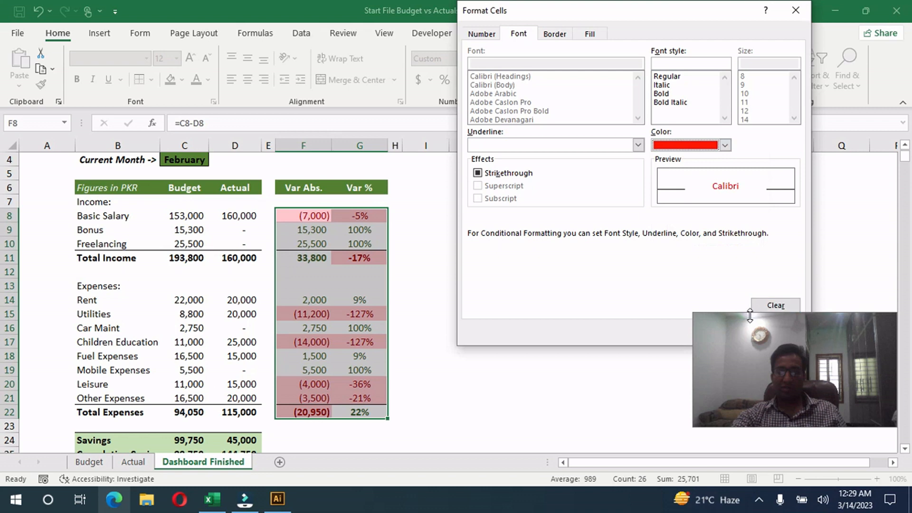
drag(694, 21, 586, 10)
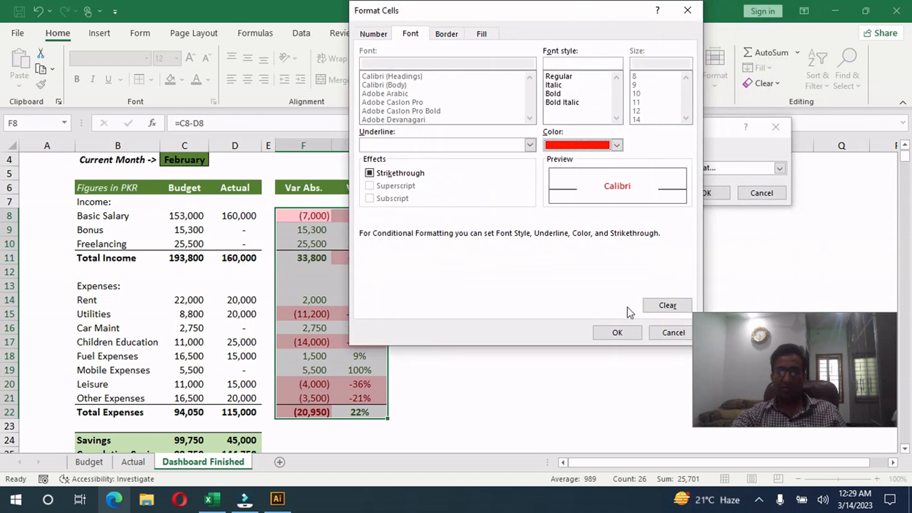
click(617, 332)
click(704, 193)
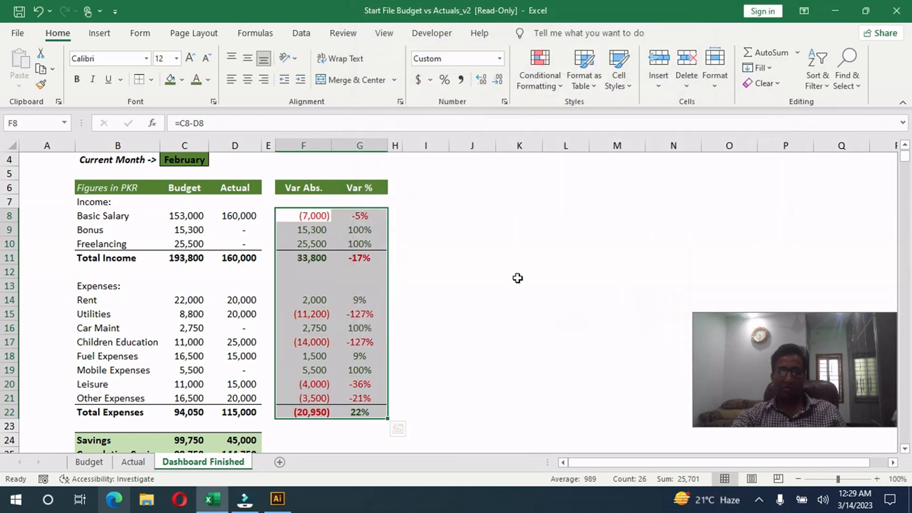
click(518, 278)
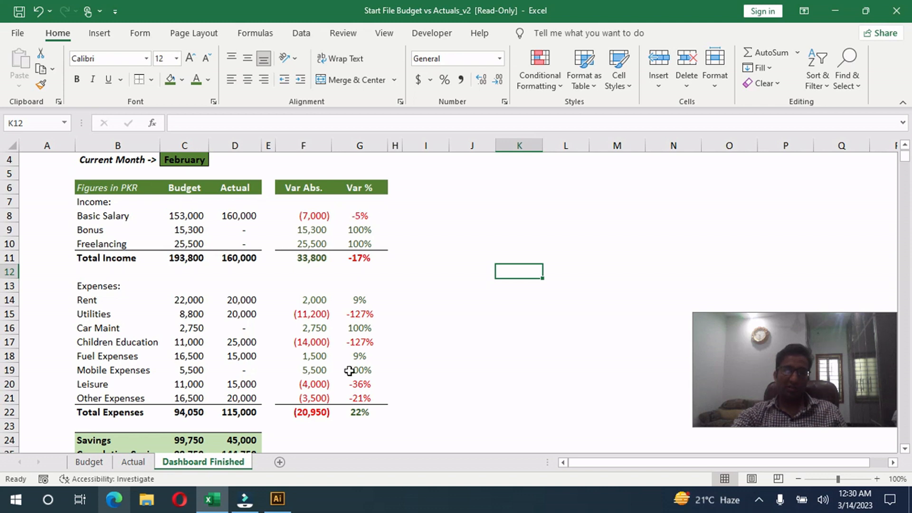
Enter the heading "Budget Vs Actual Income" in cell I6, beside the variance table's header row
scroll(349, 372, down, 1)
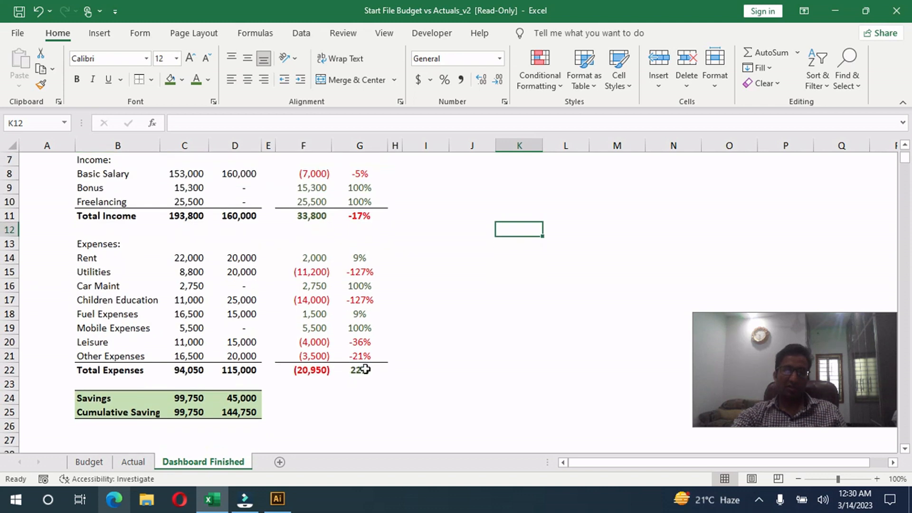
scroll(360, 342, up, 2)
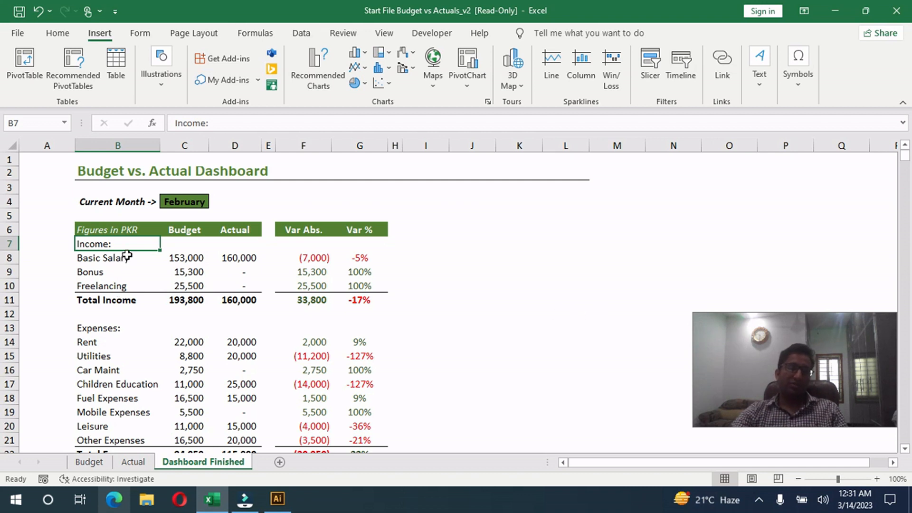
drag(125, 258, 234, 283)
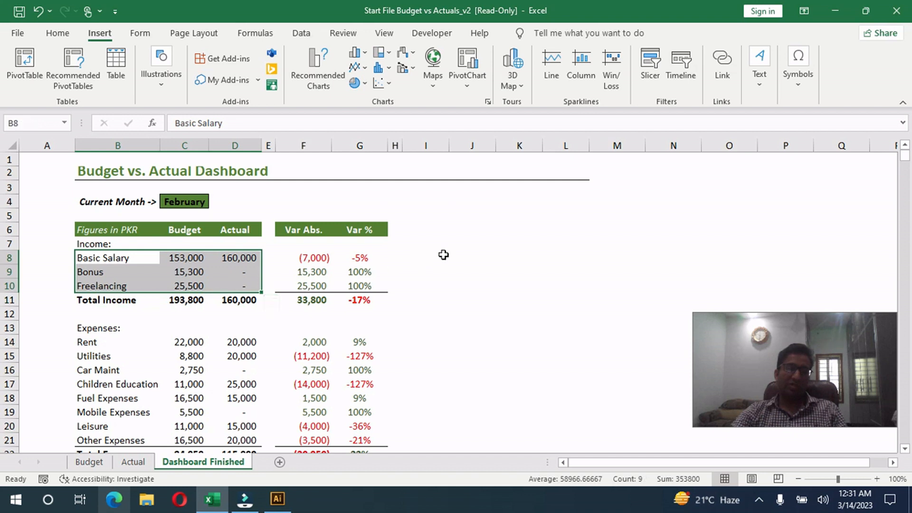
click(433, 223)
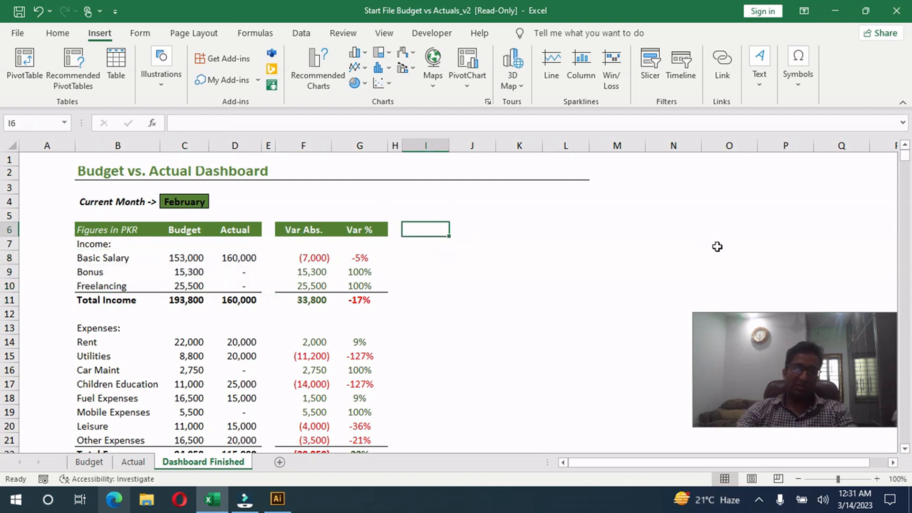
text(Brudg)
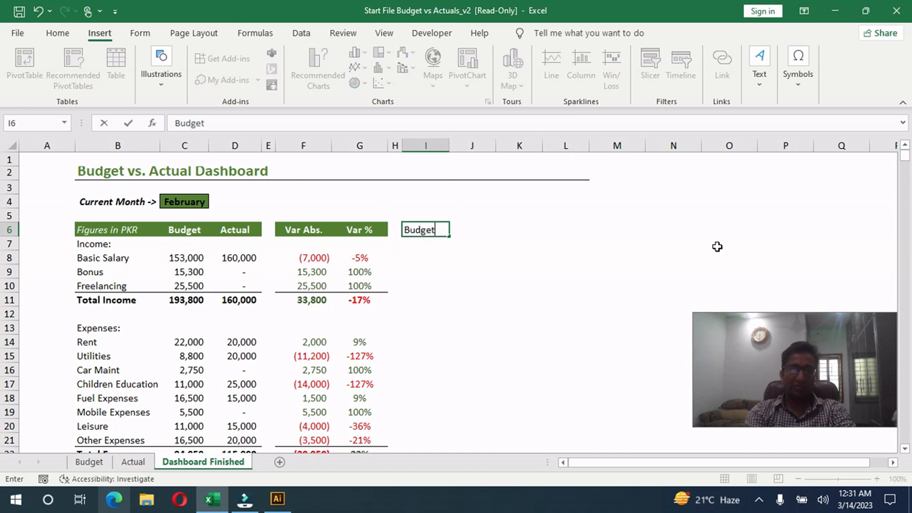
text(et Vs Actual Income)
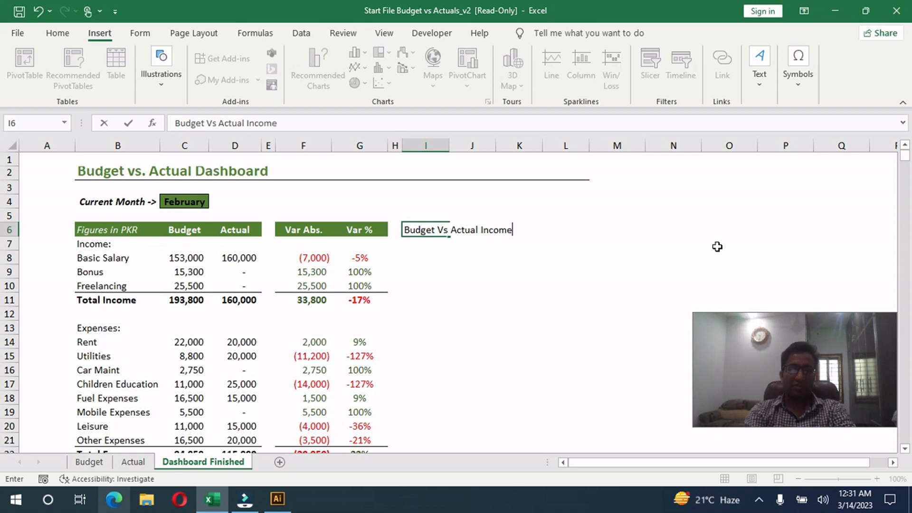
key(Return)
Widen column I to fit the heading in I6 and style it as a green, centered table header
drag(447, 149, 598, 162)
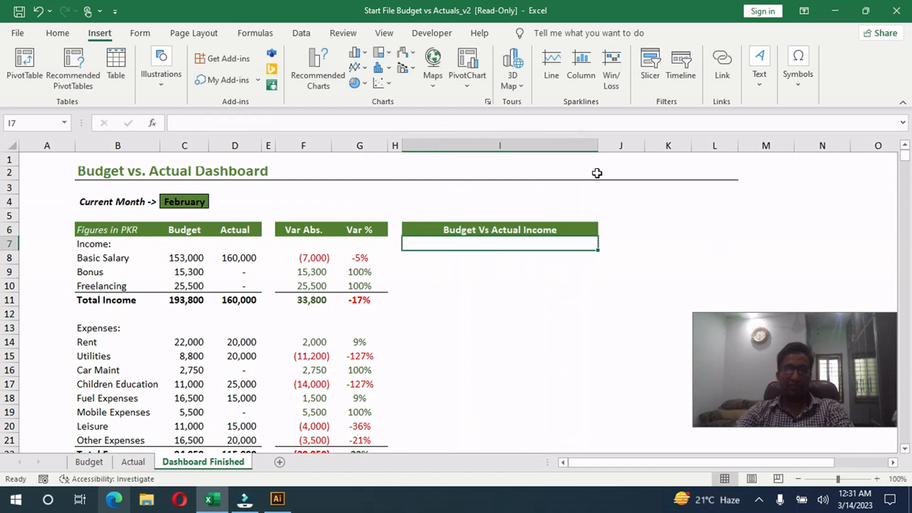
click(544, 231)
click(468, 256)
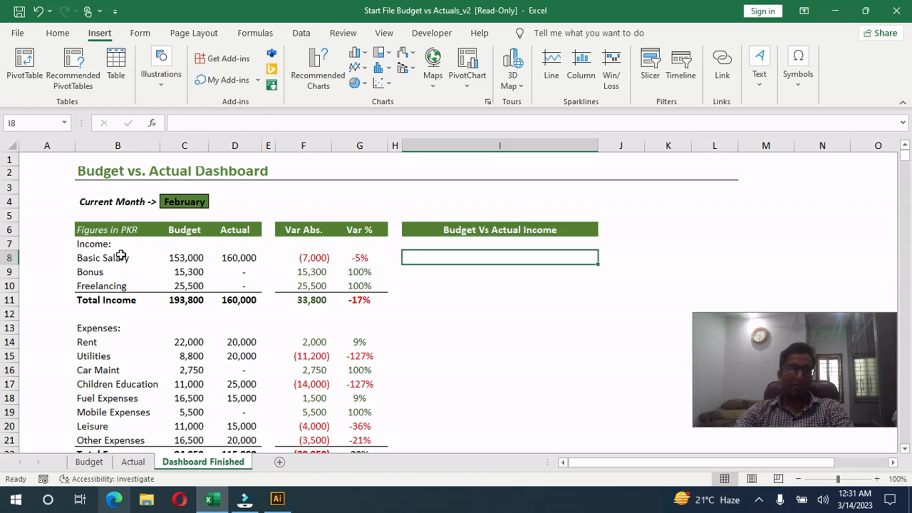
Insert a recommended Clustered Column chart from the income rows B8:D10
drag(121, 256, 242, 283)
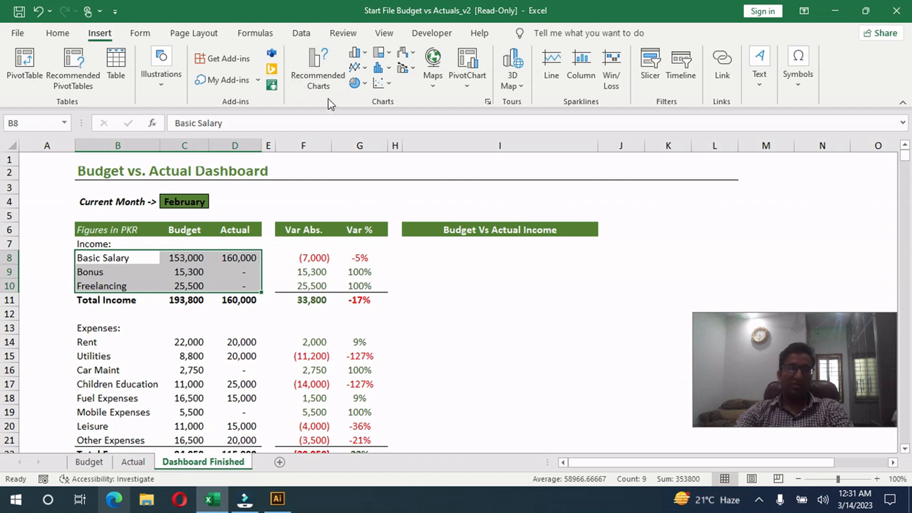
click(317, 78)
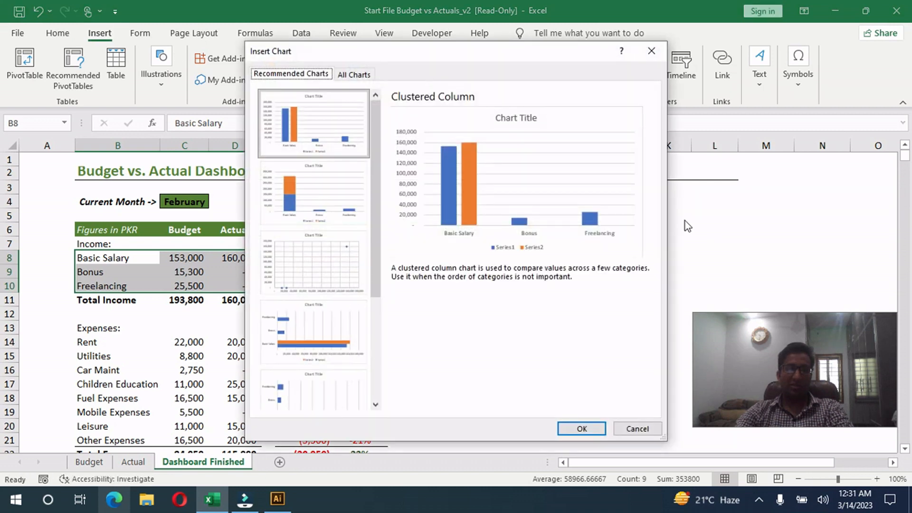
click(595, 429)
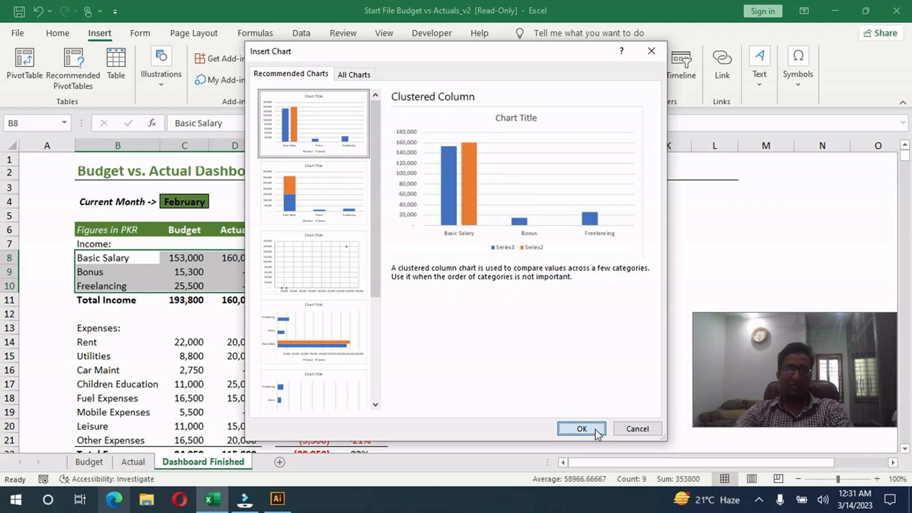
Move the chart directly under the Budget Vs Actual Income heading and resize it to the width of column I, ending at row 15
drag(617, 397, 502, 346)
click(434, 291)
drag(567, 278, 579, 273)
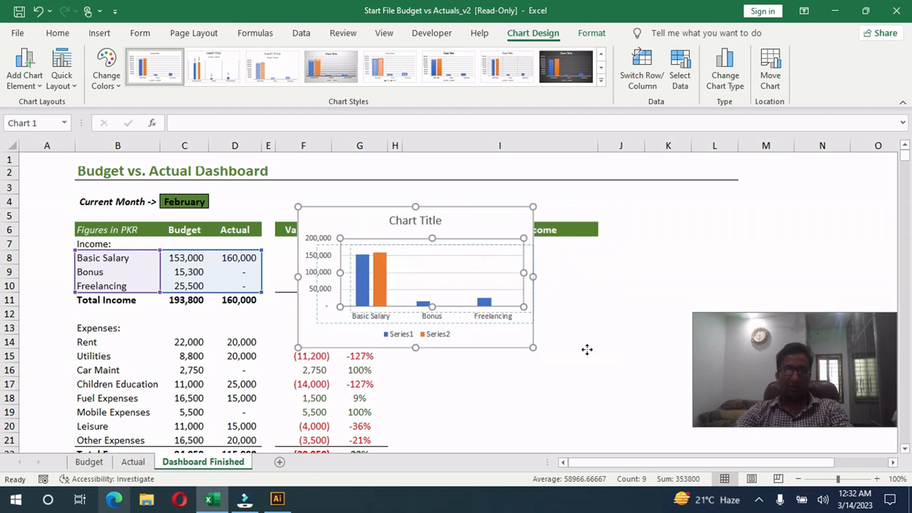
drag(587, 349, 586, 349)
click(548, 400)
drag(347, 218, 452, 256)
drag(637, 387, 605, 364)
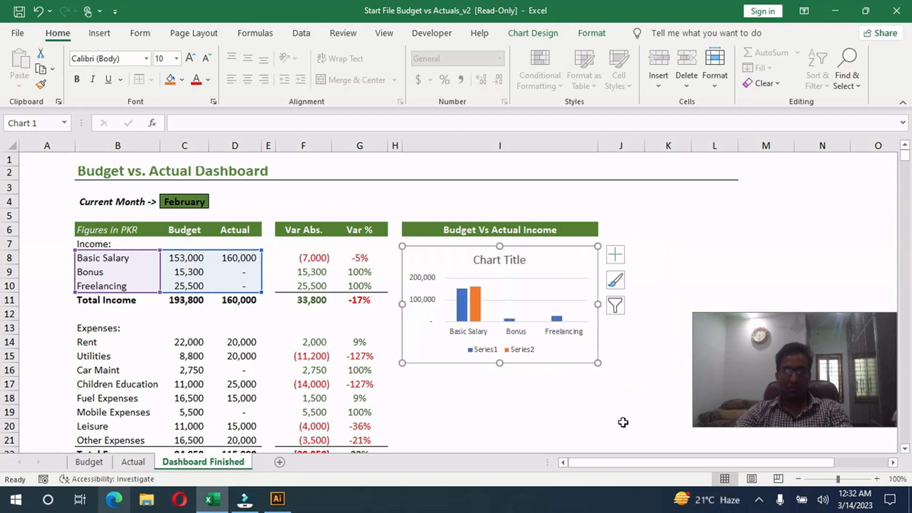
click(622, 421)
Delete the chart title and the horizontal gridlines from the income chart
click(499, 262)
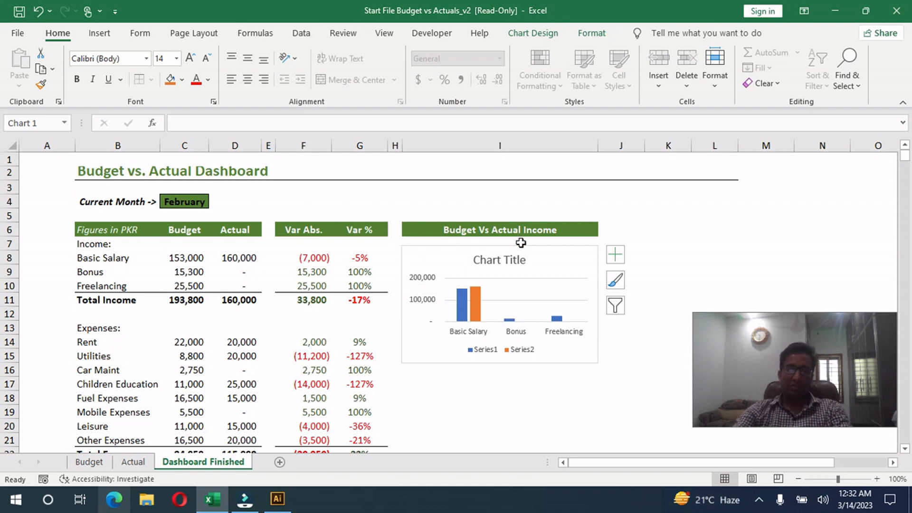
key(Delete)
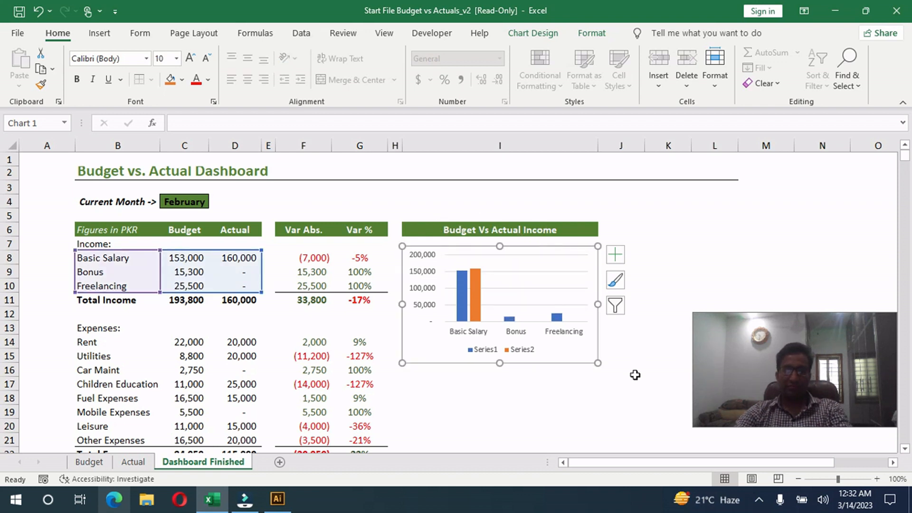
click(486, 350)
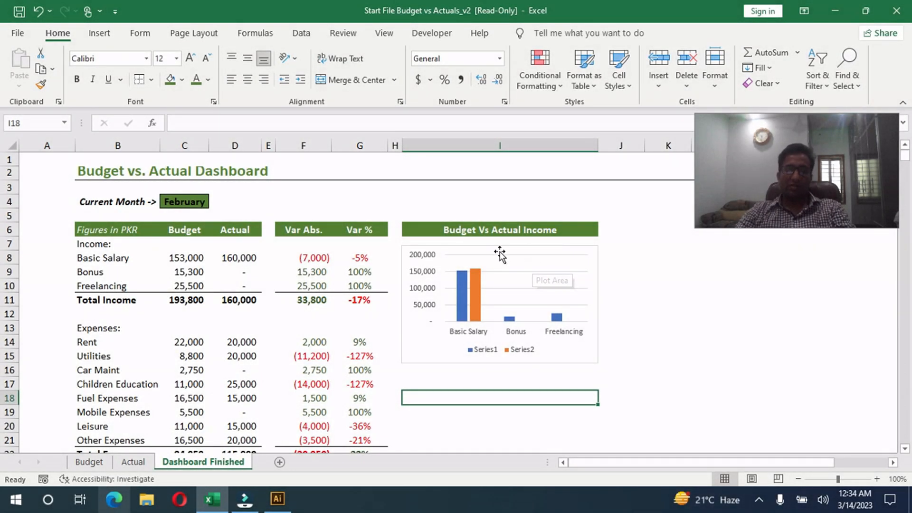
click(508, 256)
click(653, 404)
click(514, 270)
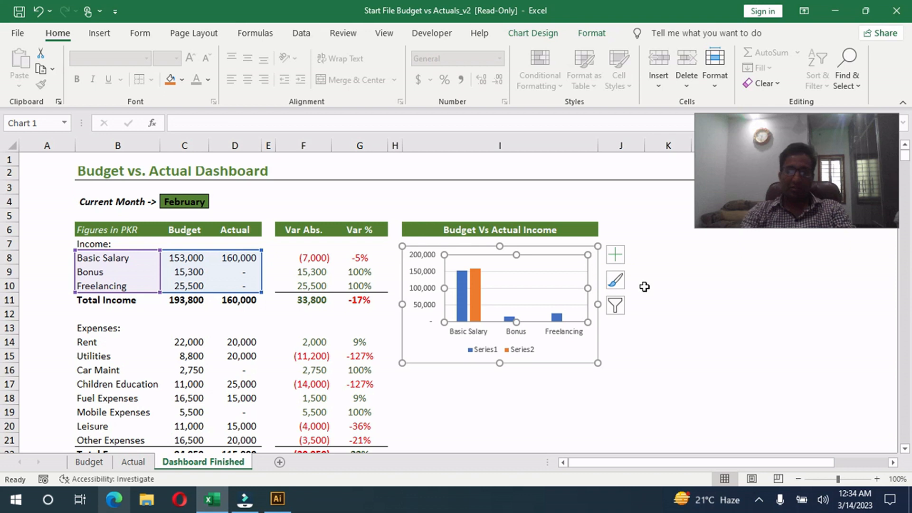
click(510, 277)
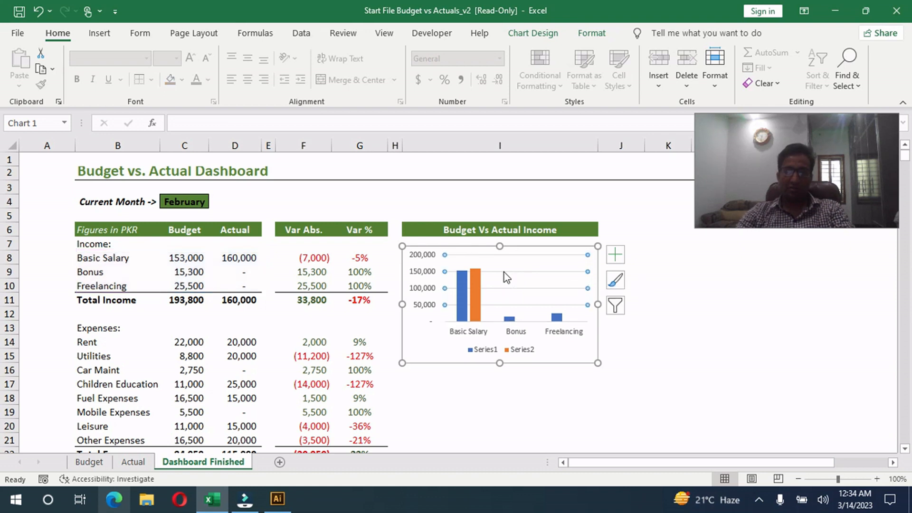
click(502, 270)
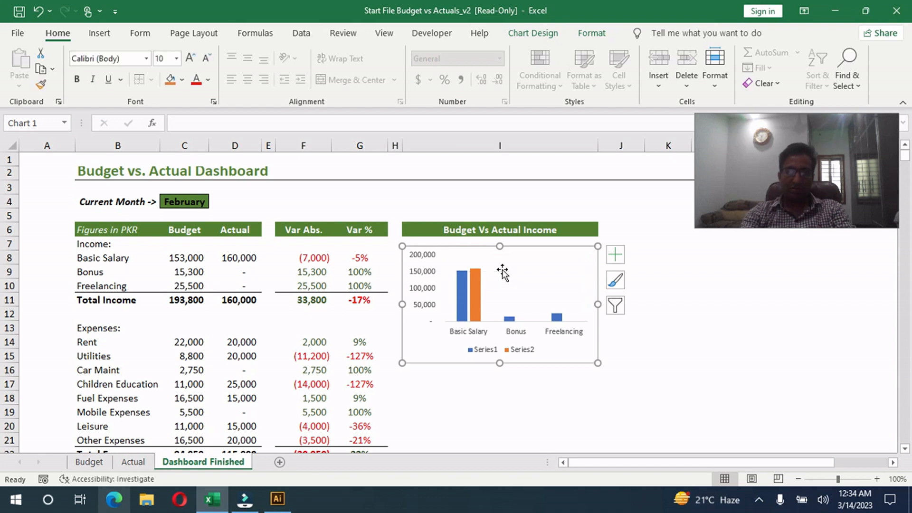
click(631, 427)
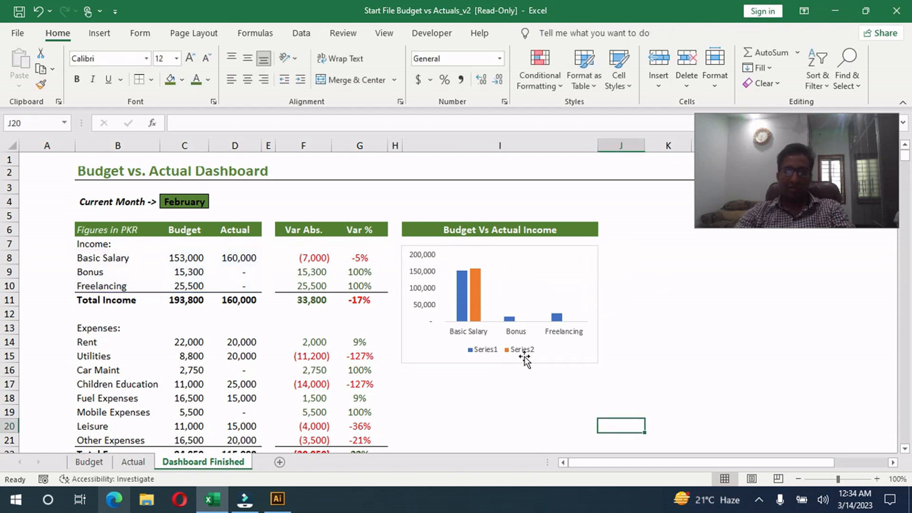
click(489, 350)
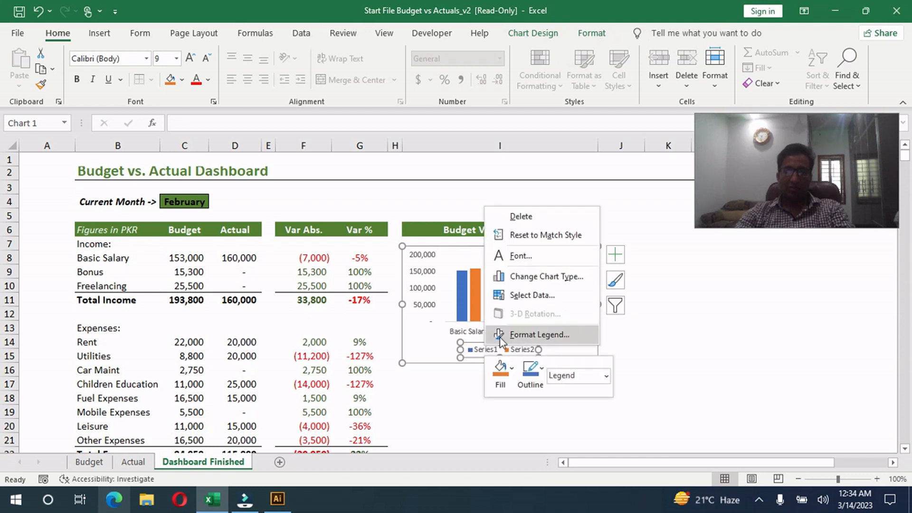
click(527, 280)
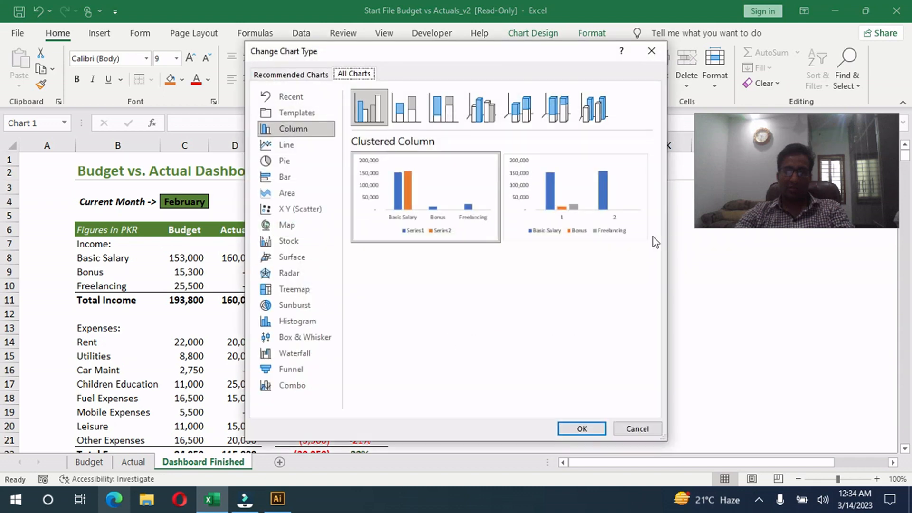
click(646, 51)
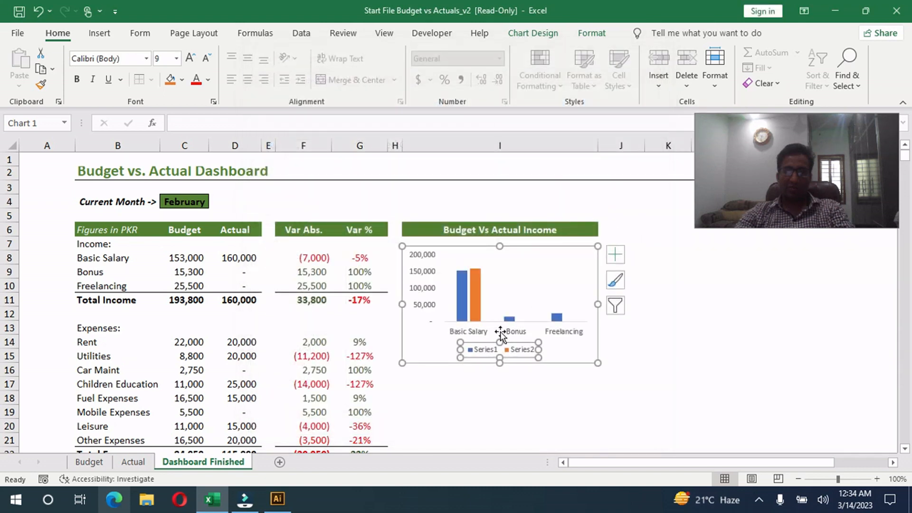
Edit the income chart's data source and name the first series Budget
right_click(483, 347)
click(541, 296)
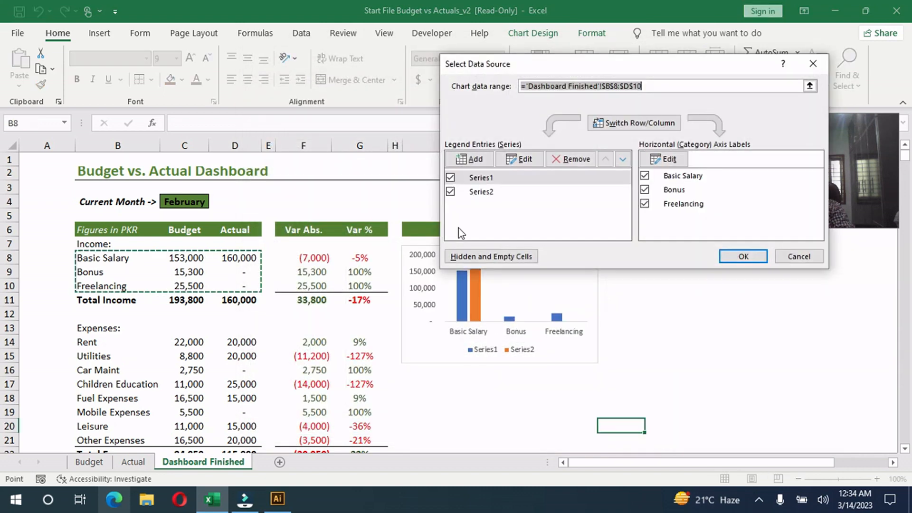
click(518, 159)
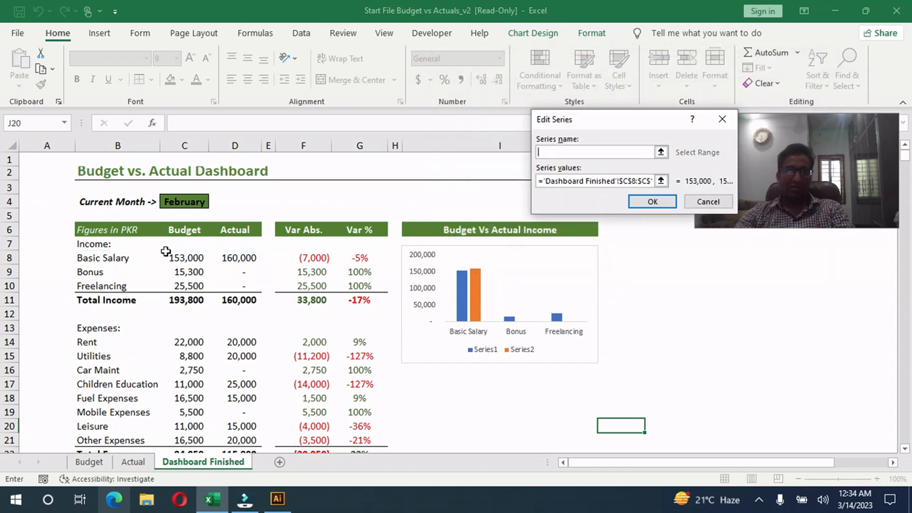
text(Bu)
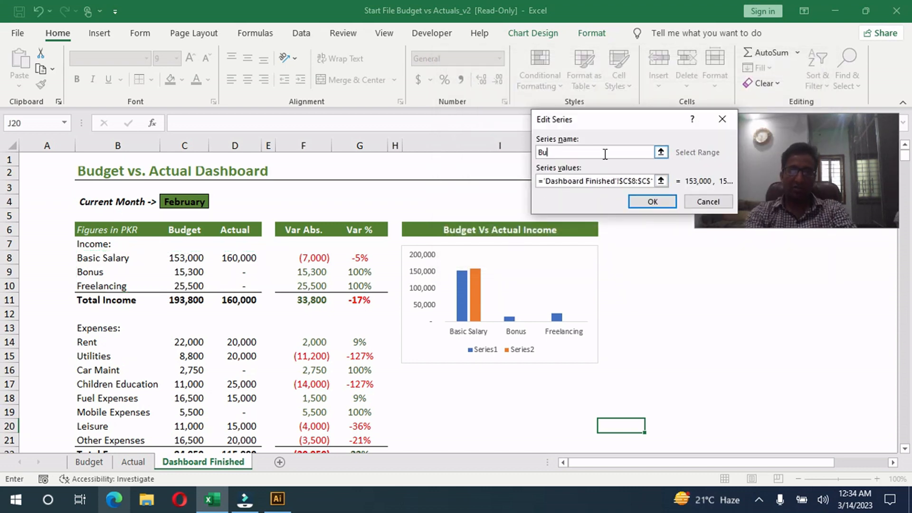
text(dget)
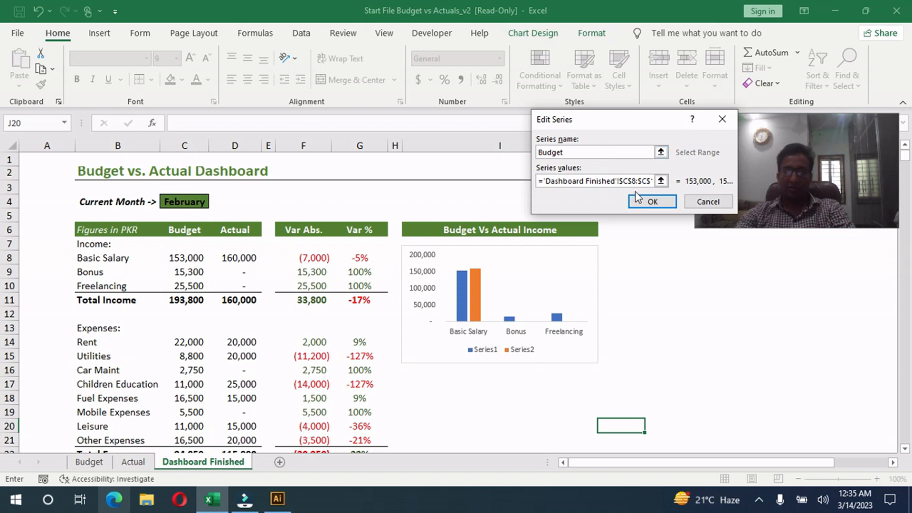
click(650, 201)
Name the second series Actual and apply the chart's data source changes
click(496, 191)
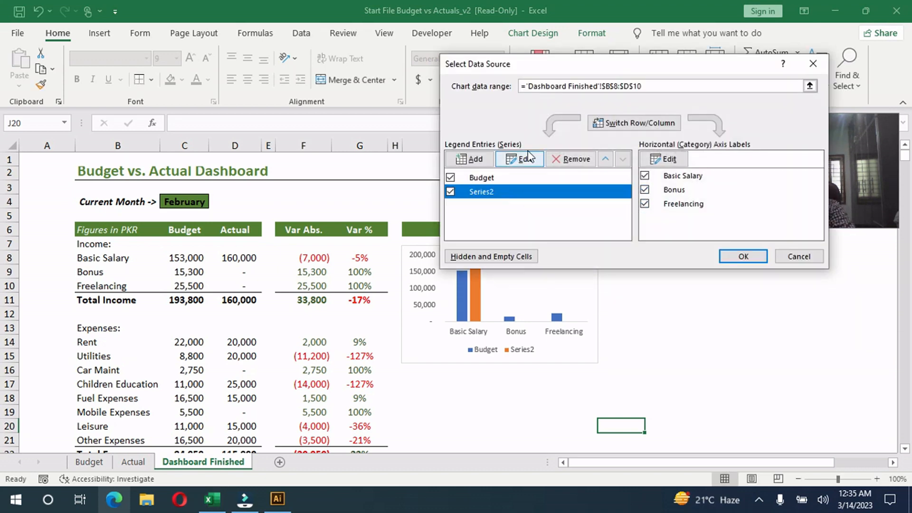
click(525, 158)
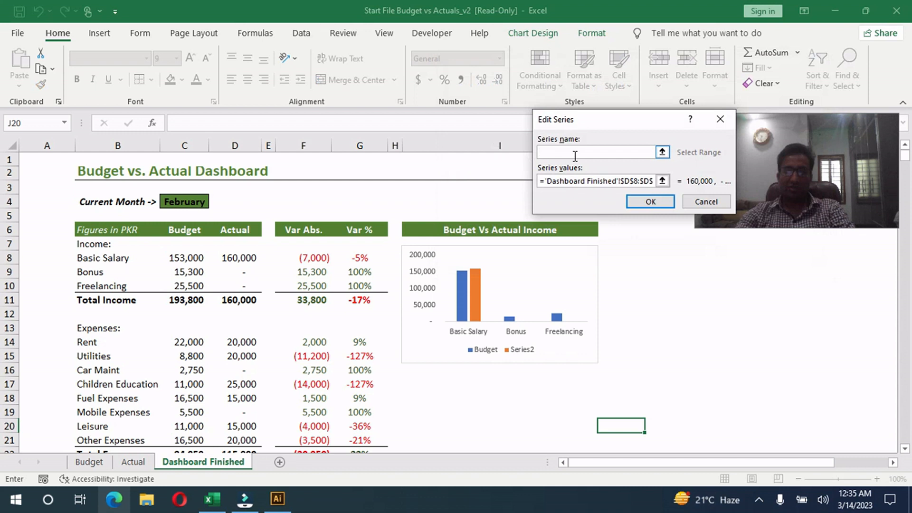
text(Actual)
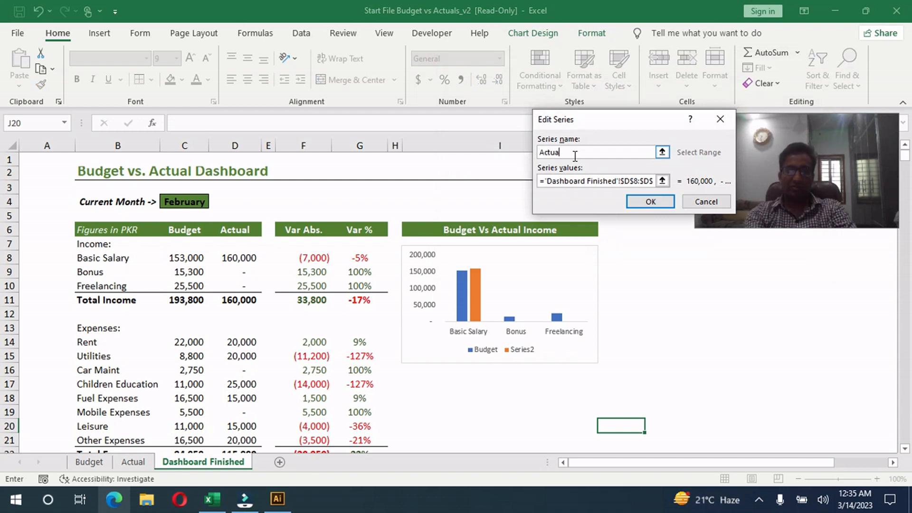
click(649, 201)
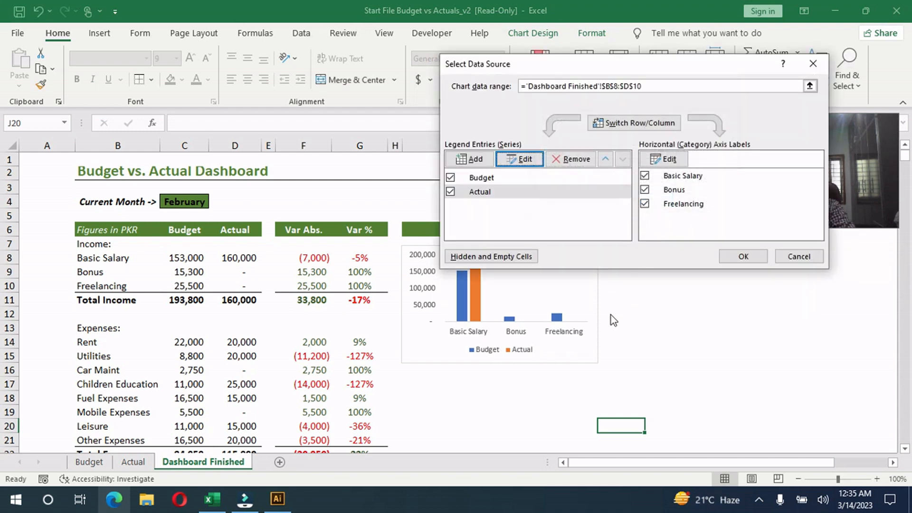
click(744, 256)
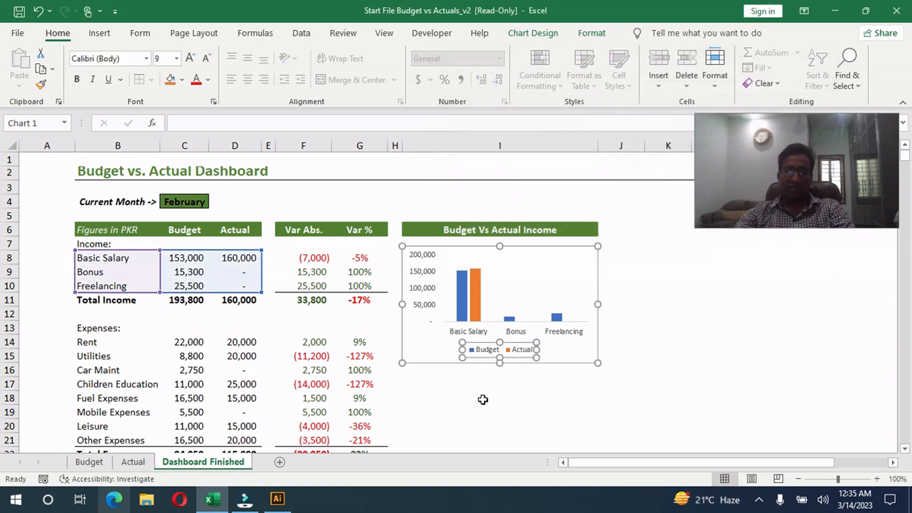
click(482, 397)
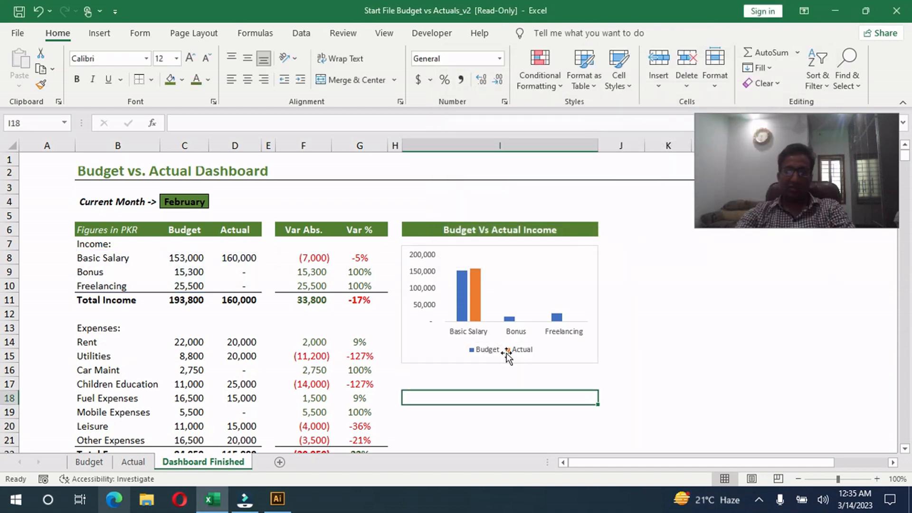
click(508, 266)
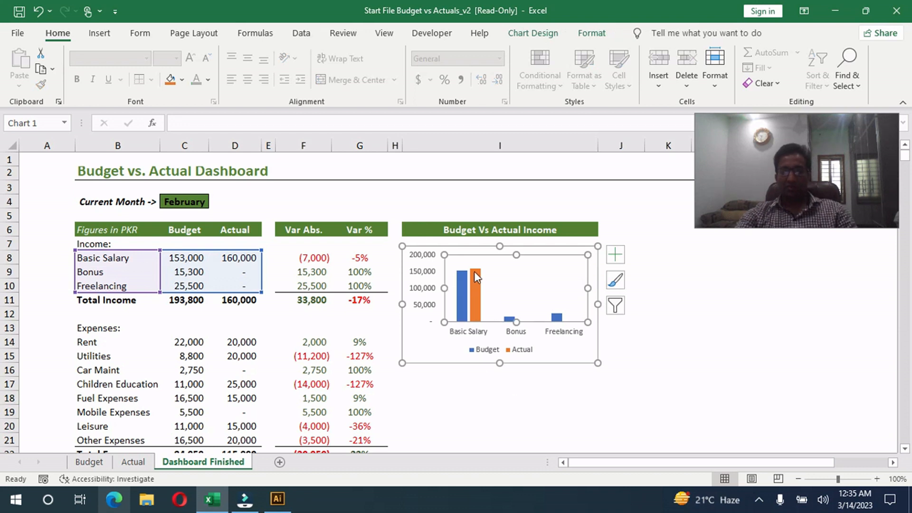
mouse_move(462, 293)
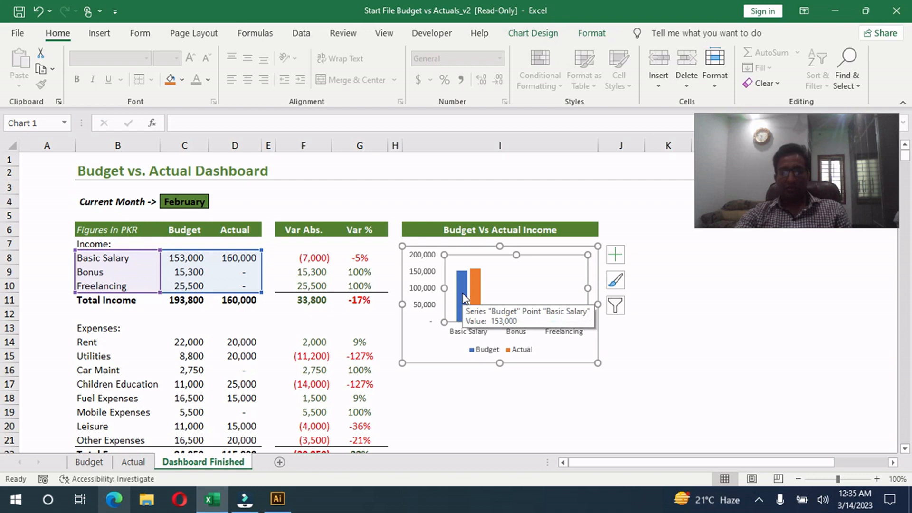
click(497, 398)
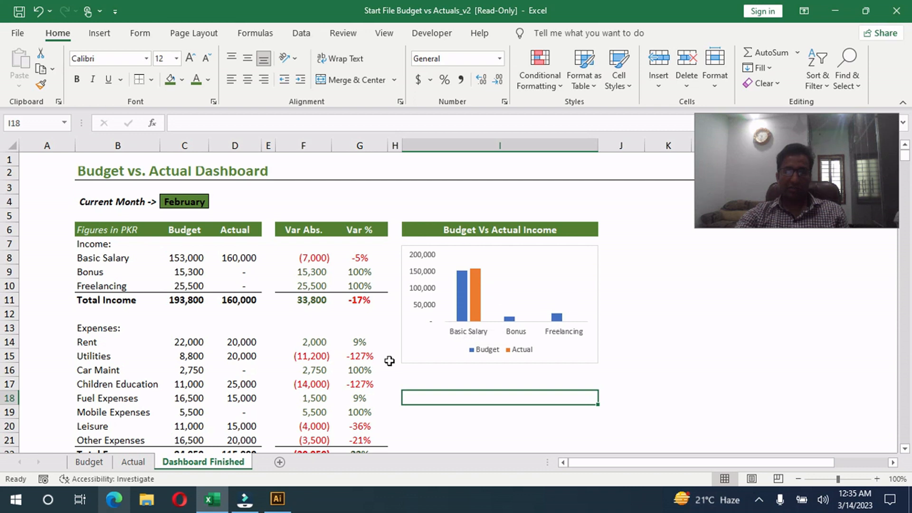
Remove the outline around the Budget Vs Actual Income chart by setting the chart area's border to No line
click(403, 348)
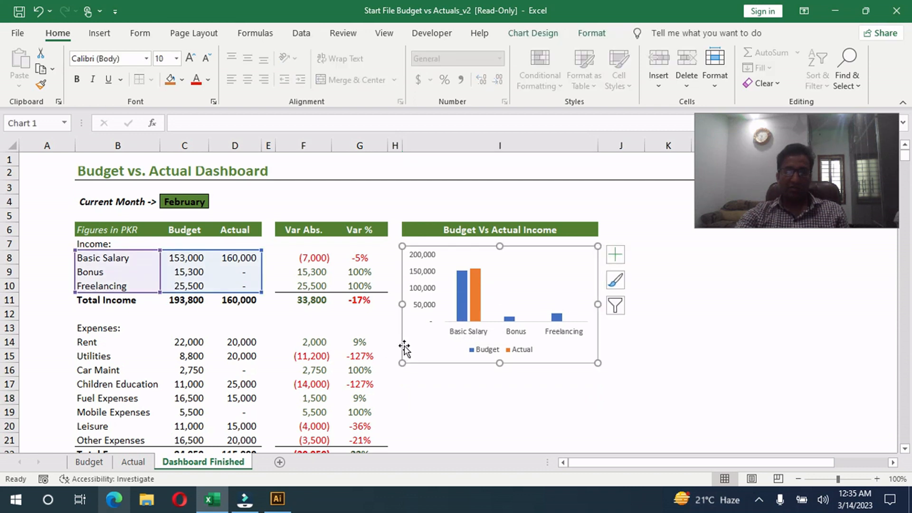
right_click(400, 345)
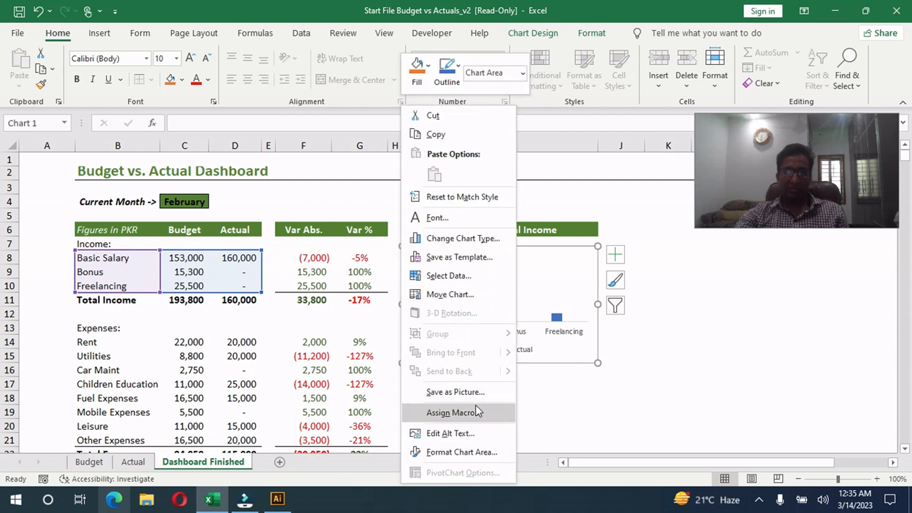
click(555, 244)
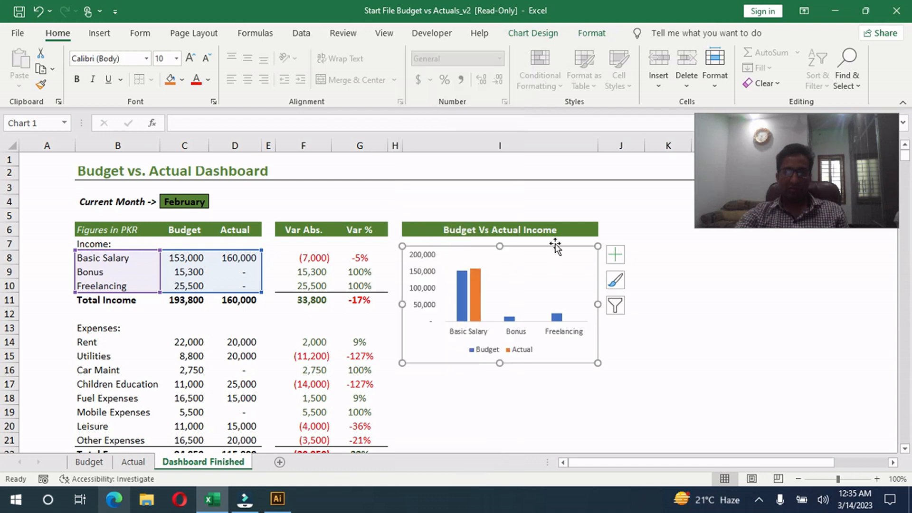
double_click(554, 246)
drag(793, 120, 767, 343)
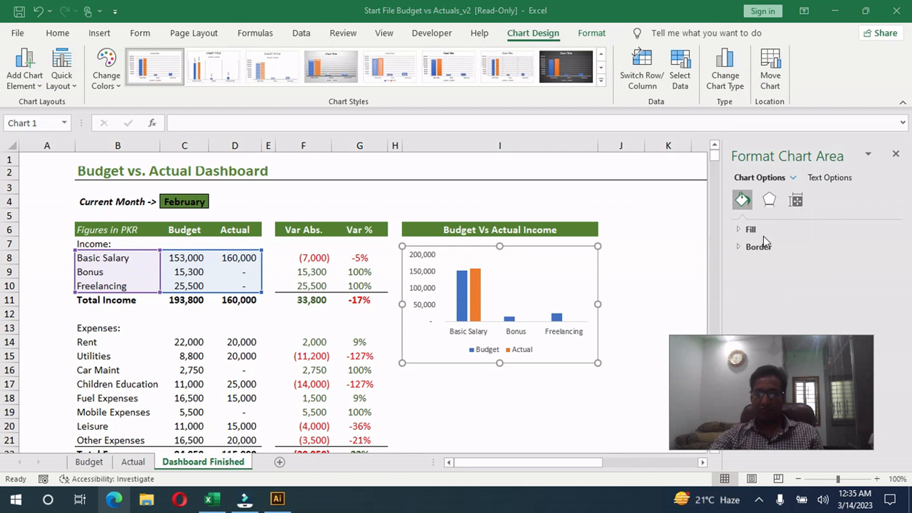
click(738, 247)
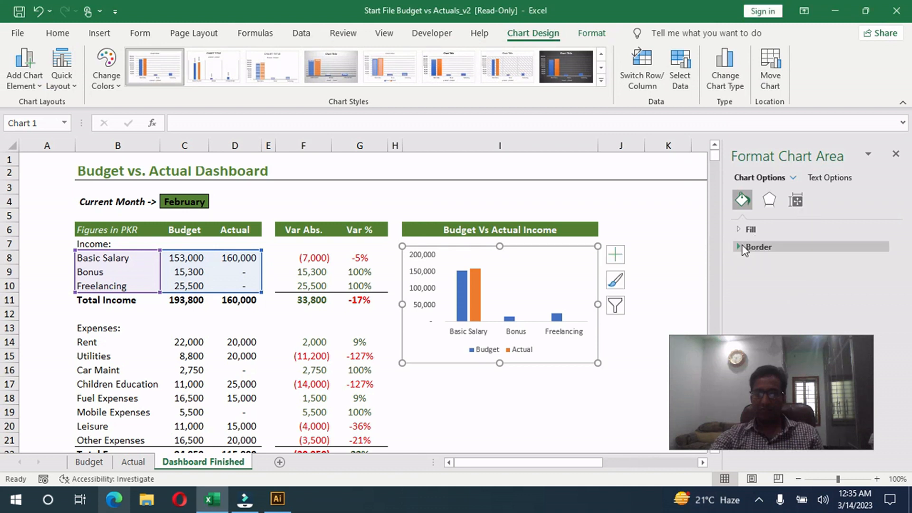
click(812, 250)
scroll(779, 246, down, 1)
scroll(779, 246, up, 2)
click(771, 266)
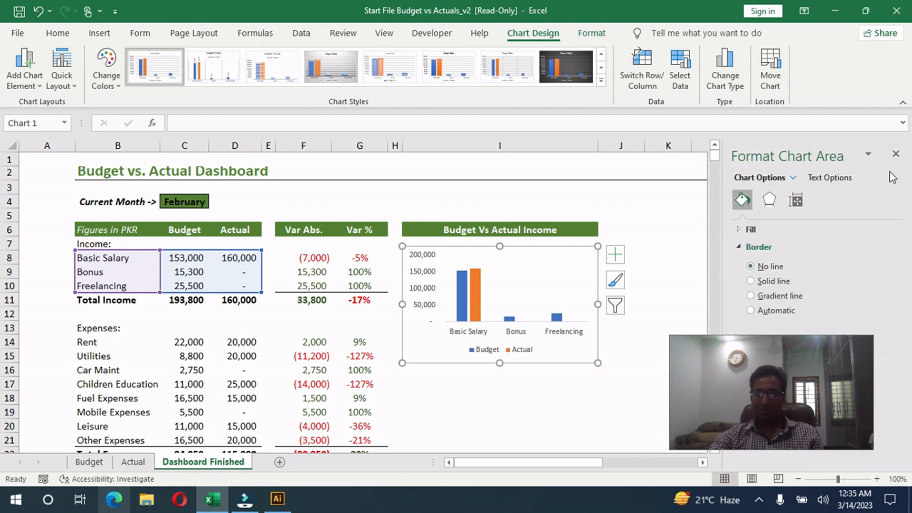
click(896, 154)
click(615, 254)
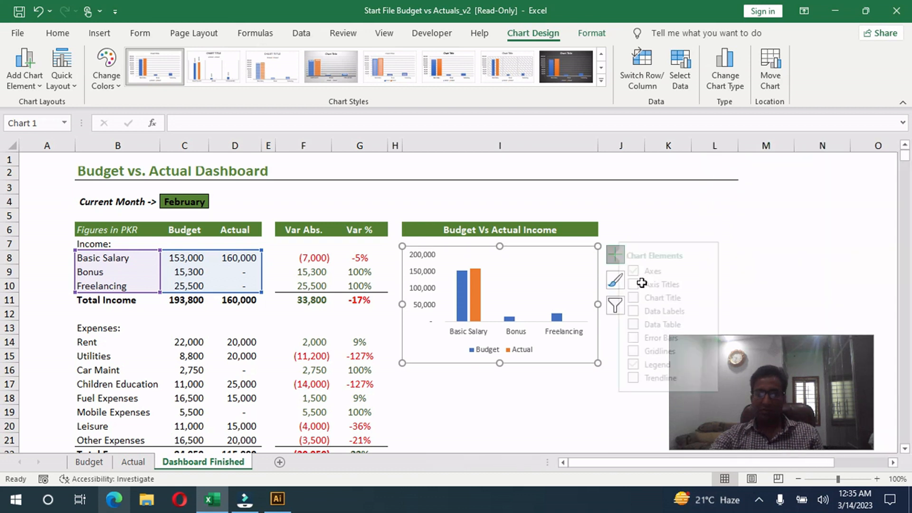
click(661, 227)
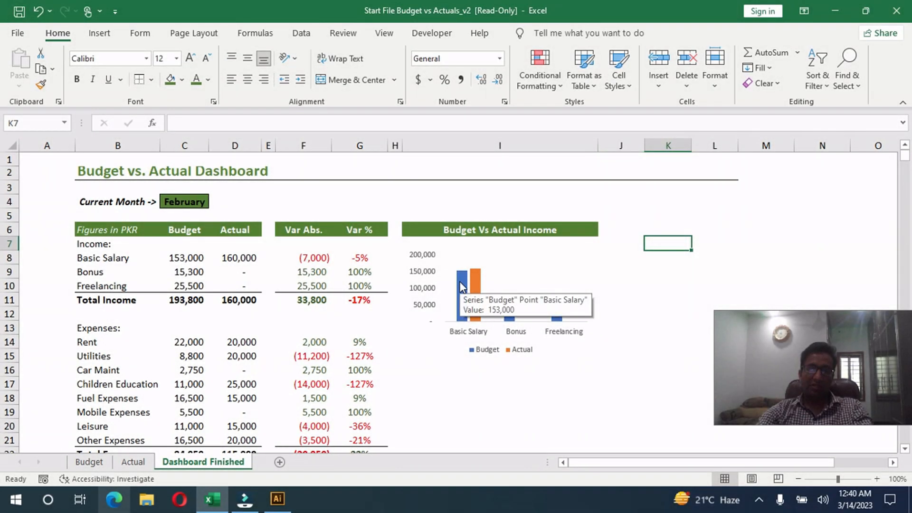
Add data labels to both the Budget and the Actual columns of the income chart
click(459, 283)
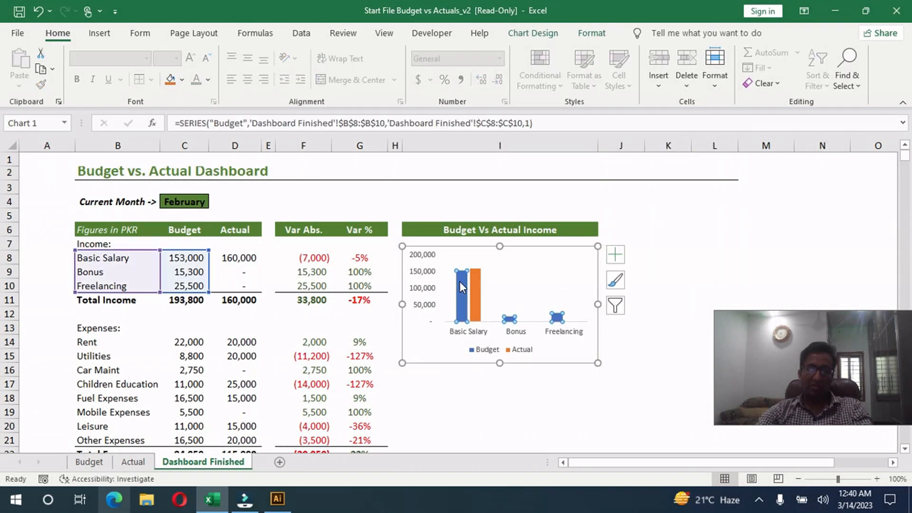
right_click(460, 284)
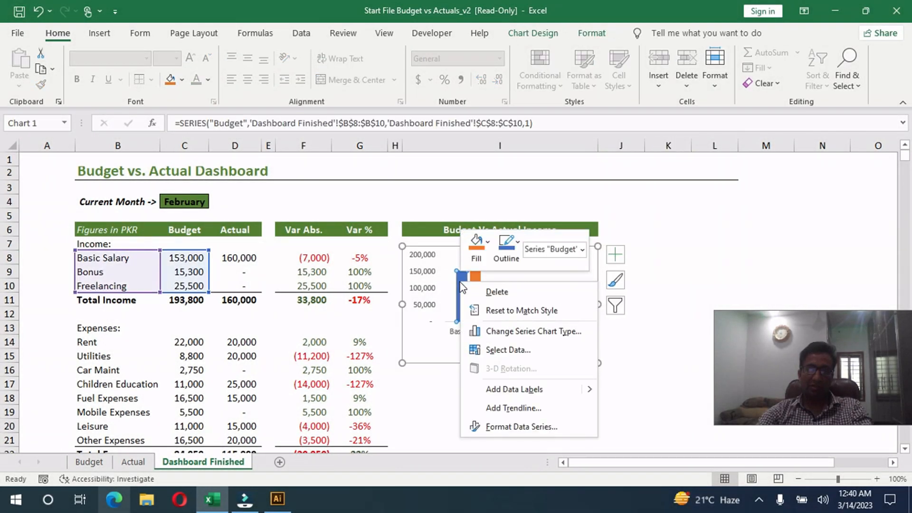
click(540, 390)
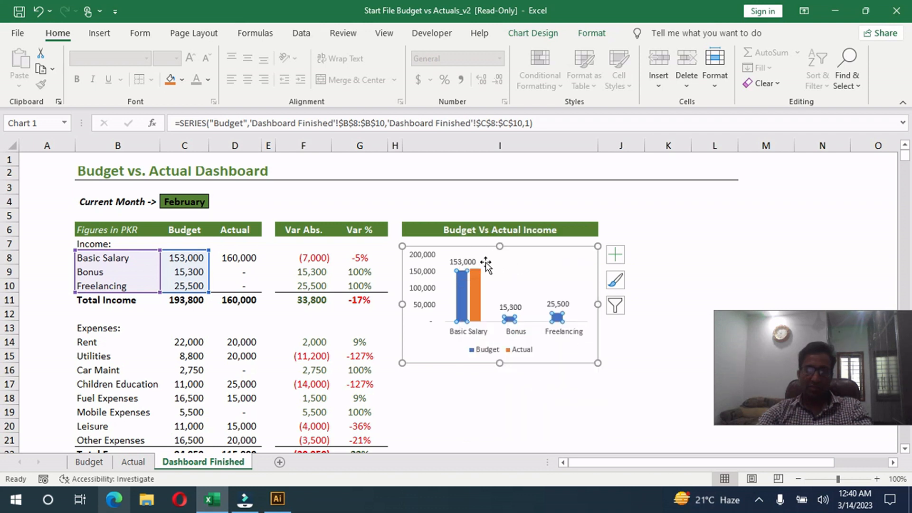
click(477, 291)
right_click(476, 287)
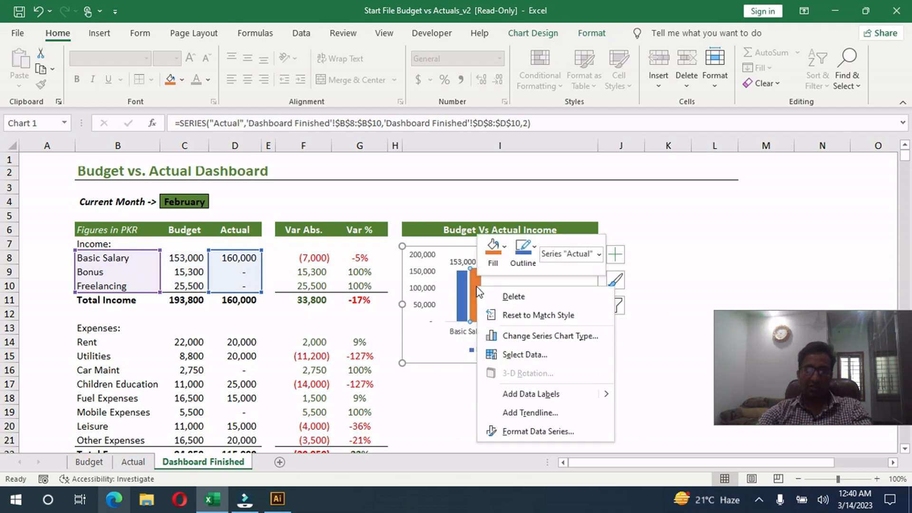
click(555, 392)
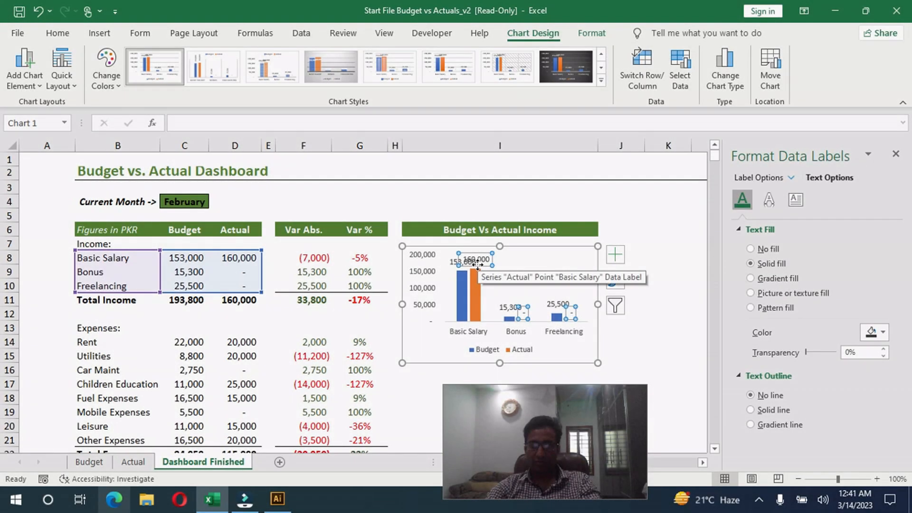
Try gap widths of 100%, 150%, 250% and 0% on the income chart's Budget series
click(463, 302)
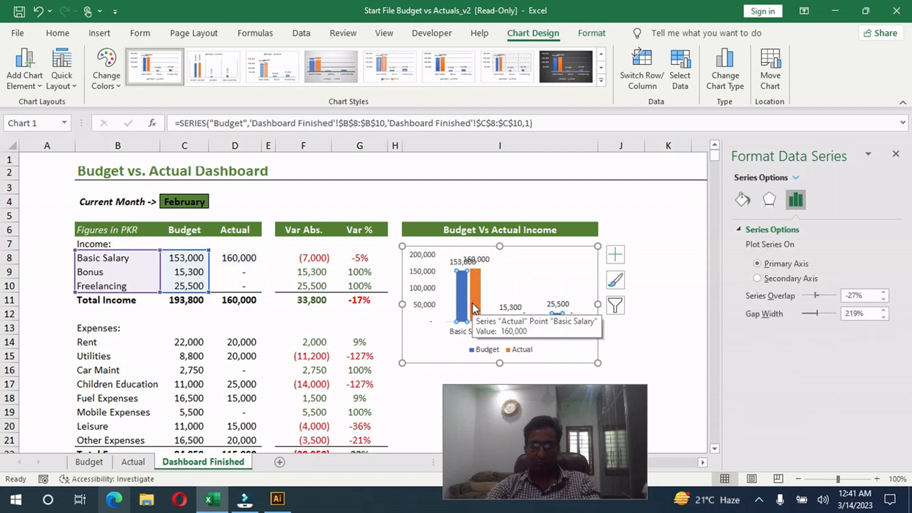
double_click(870, 317)
text(100)
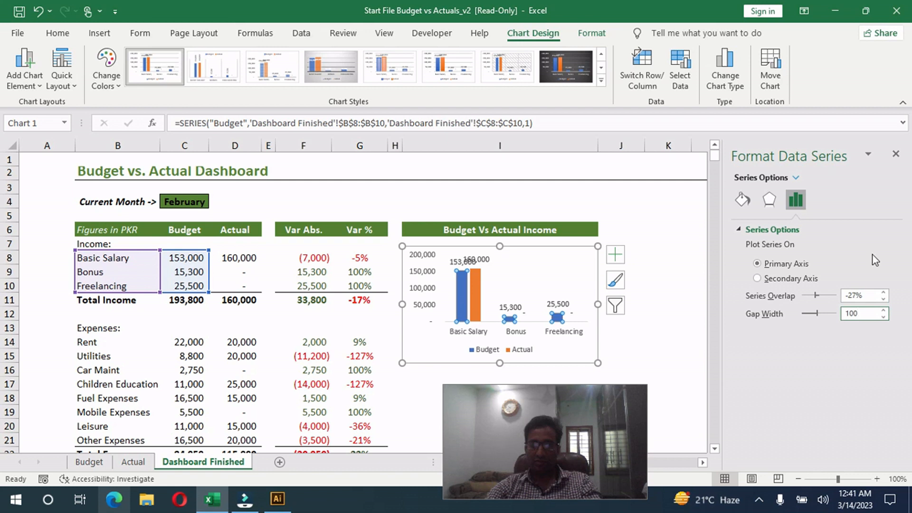
click(883, 310)
click(883, 310)
click(883, 309)
click(883, 309)
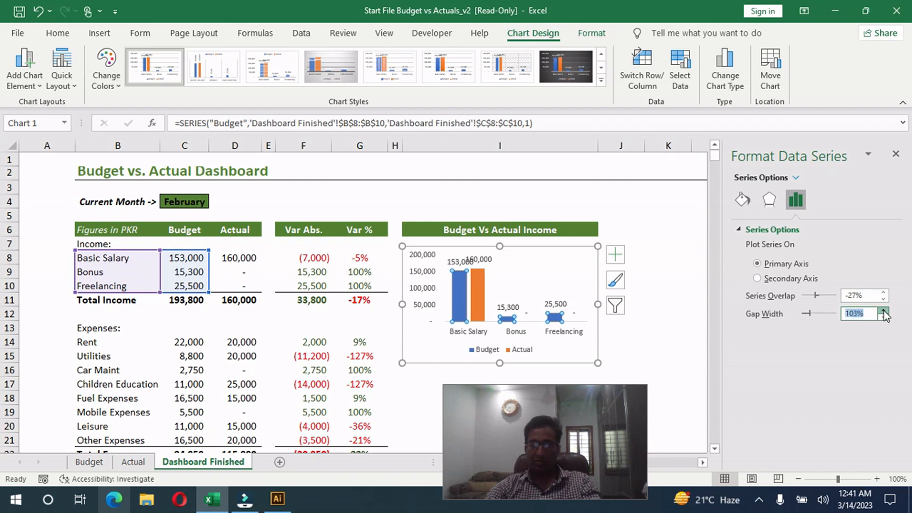
click(884, 309)
click(883, 309)
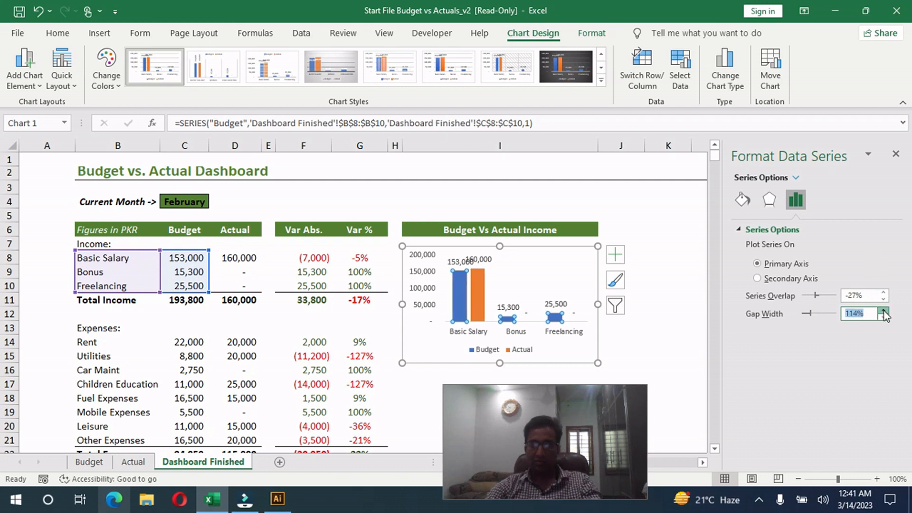
click(883, 310)
click(883, 309)
text(150)
key(shift+Home)
text(250)
mouse_move(809, 314)
mouse_down()
mouse_move(824, 316)
mouse_move(801, 316)
mouse_up()
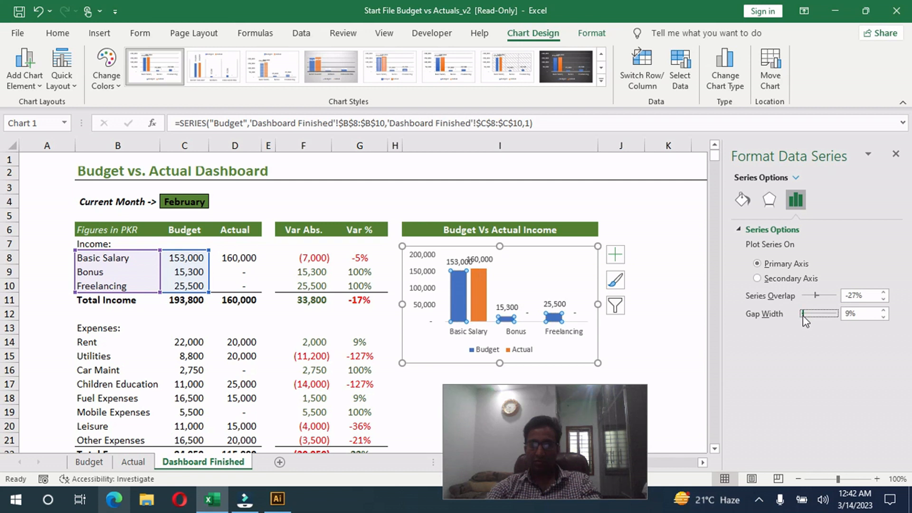
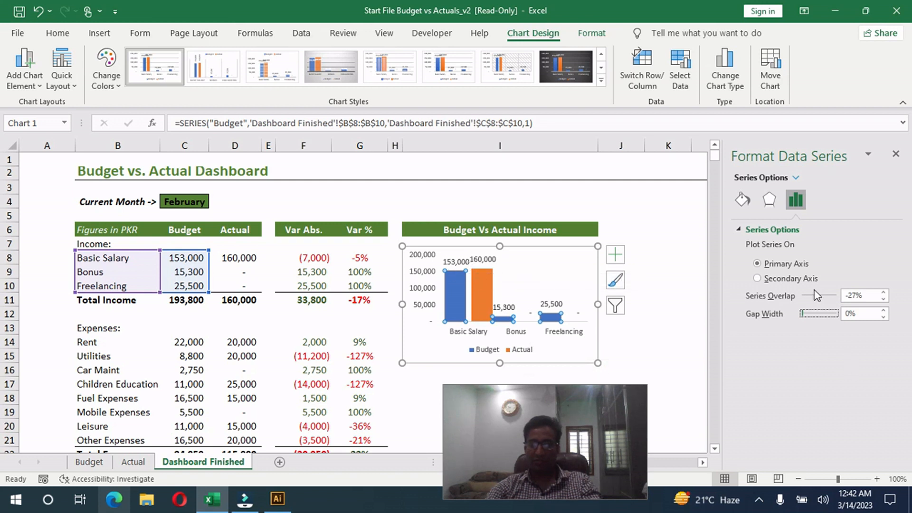
Set the income chart's series overlap to -81% and its gap width to 161%, and close the series formatting
drag(816, 295, 806, 299)
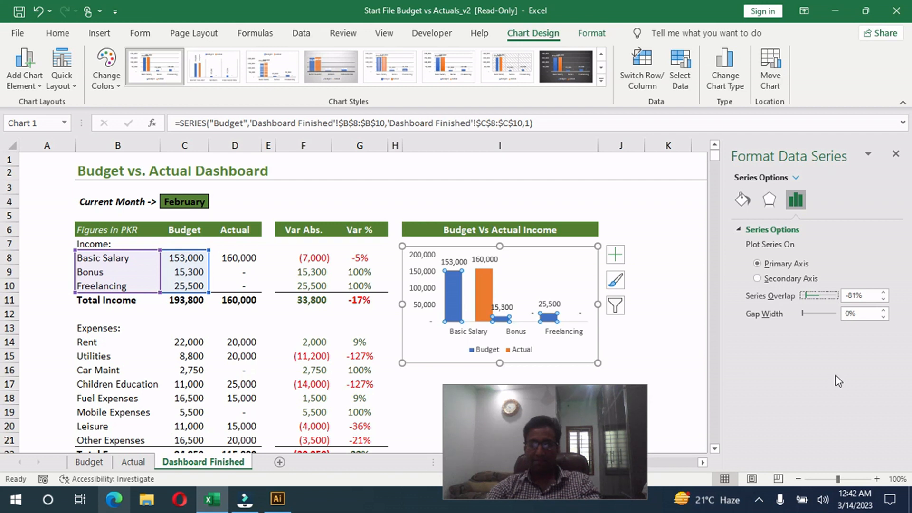
drag(802, 316, 806, 318)
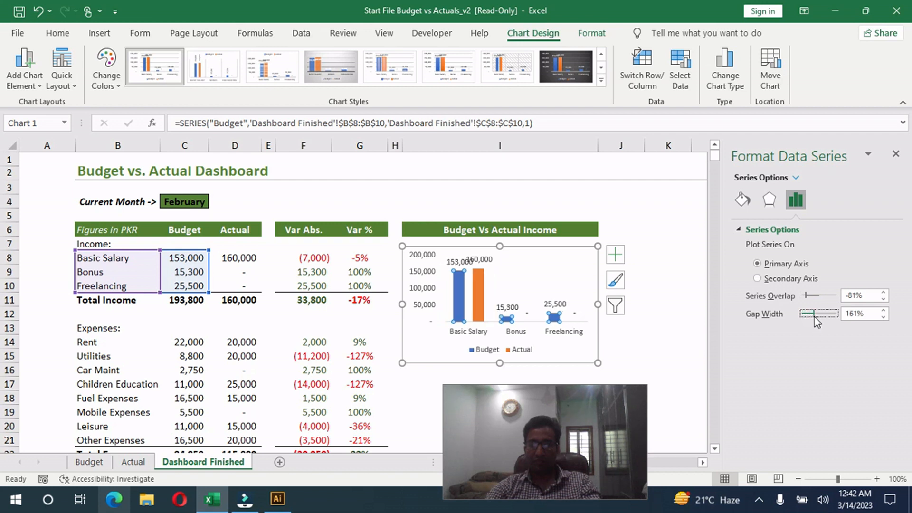
click(896, 154)
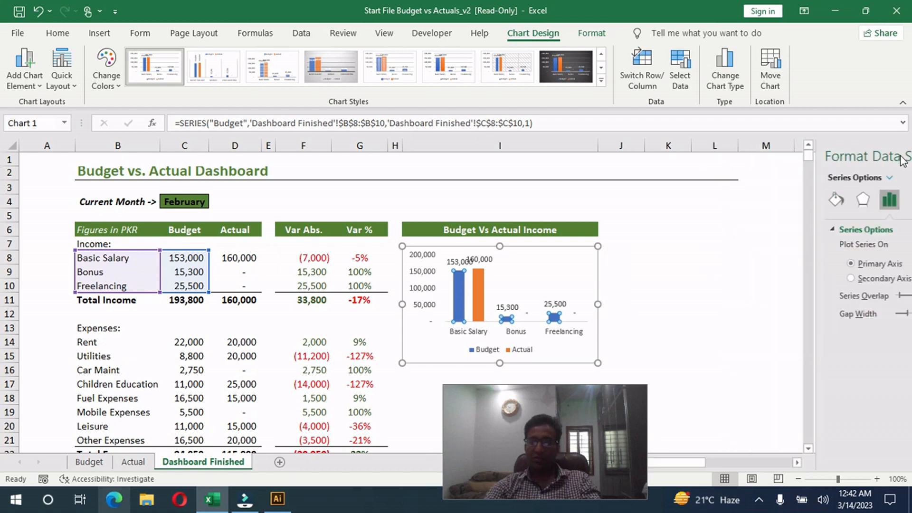
click(644, 291)
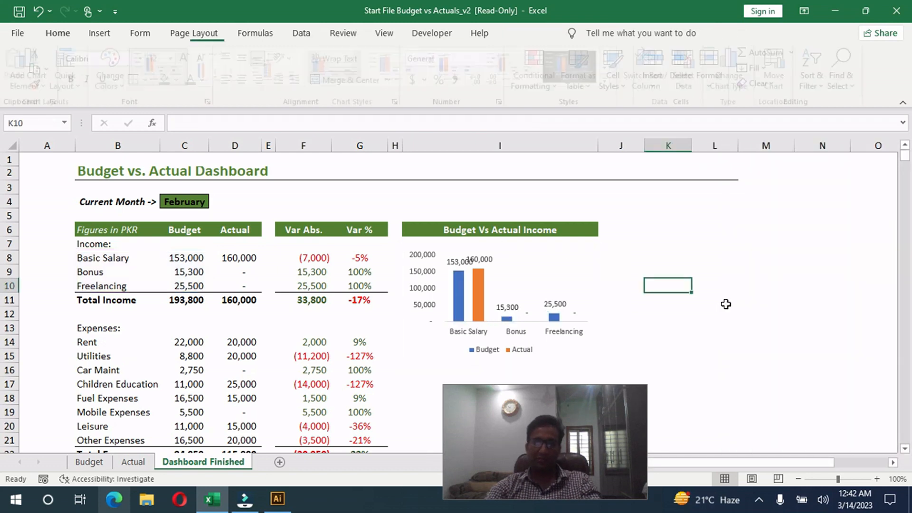
Move the Actual series' Basic Salary data label slightly right so it clears the neighbouring Budget label
click(468, 259)
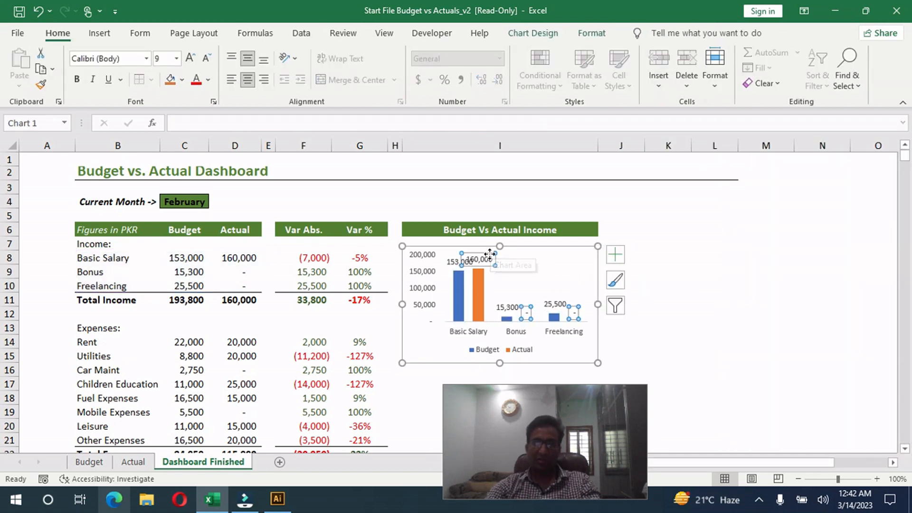
click(481, 259)
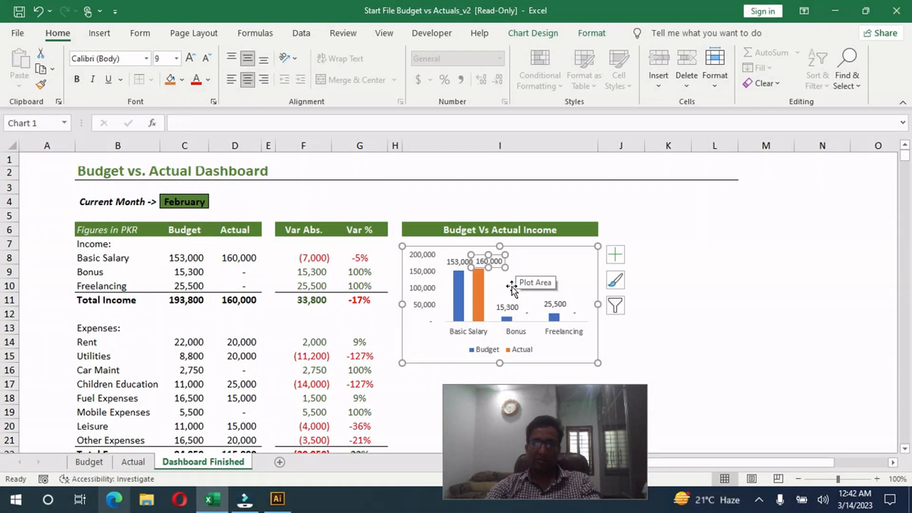
click(680, 228)
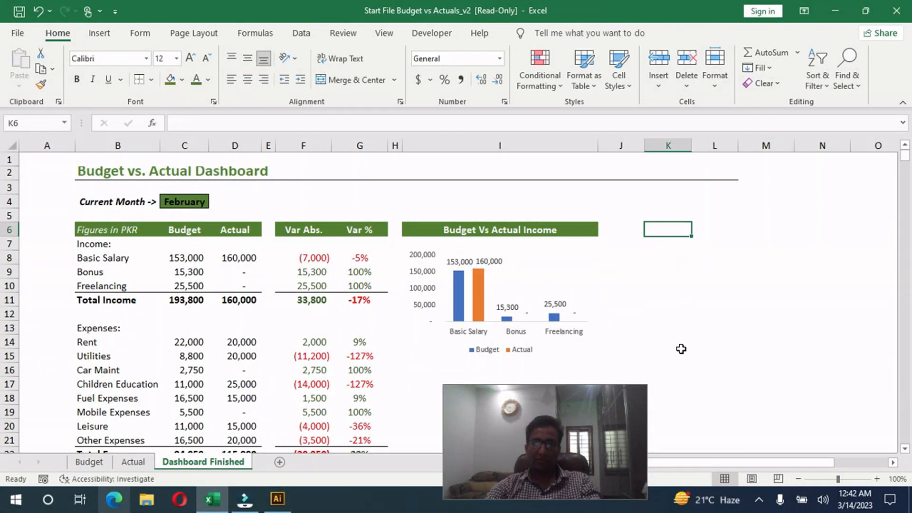
Enter the heading Actual Expenses in cell I17, below the income chart
scroll(681, 349, down, 2)
scroll(681, 349, down, 1)
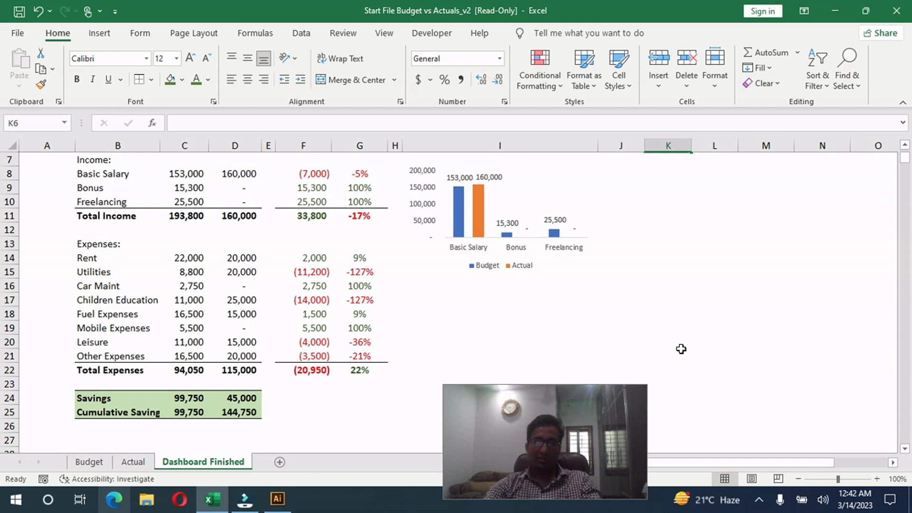
scroll(681, 348, down, 1)
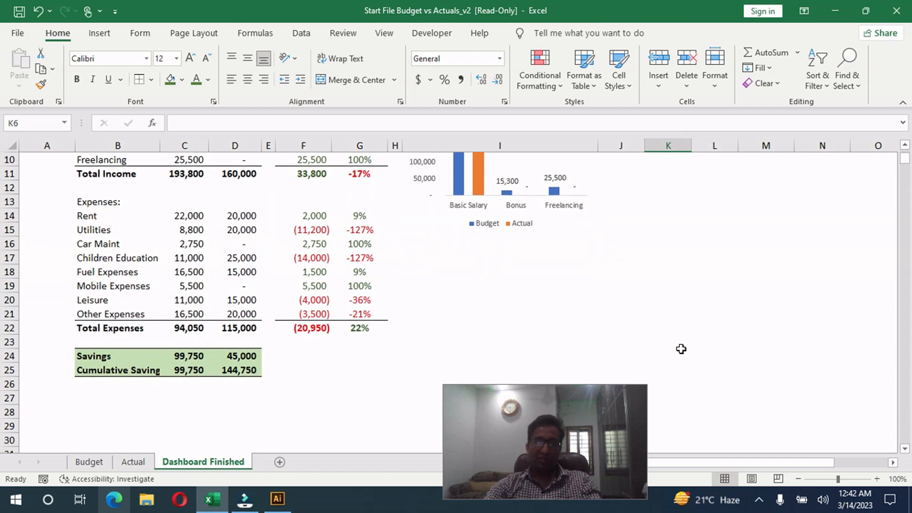
click(452, 241)
click(478, 254)
text(Actu)
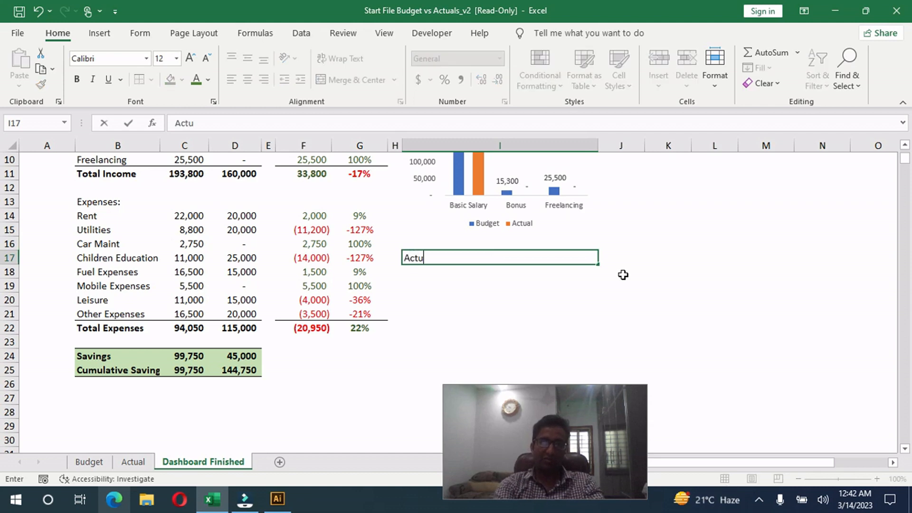
text(al Expenses)
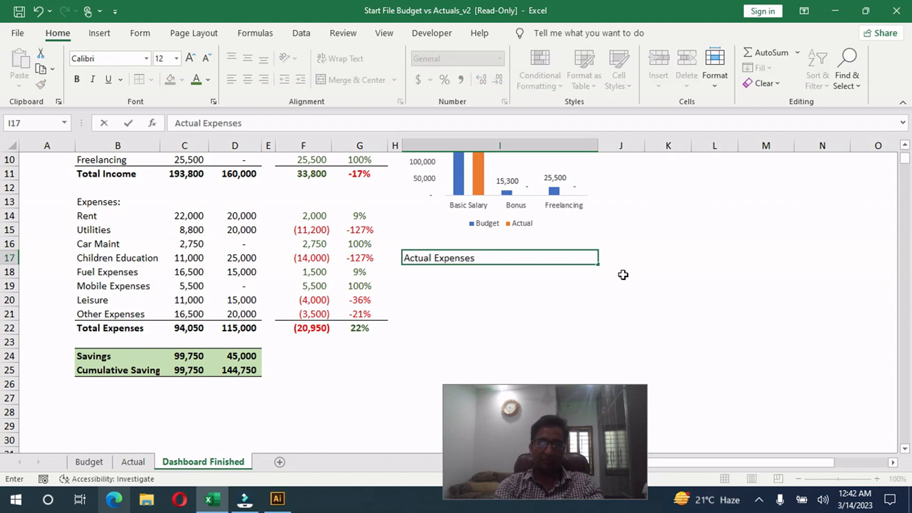
key(Return)
Copy the formatting of the Budget Vs Actual Income header onto the Actual Expenses heading in I17
scroll(622, 273, up, 3)
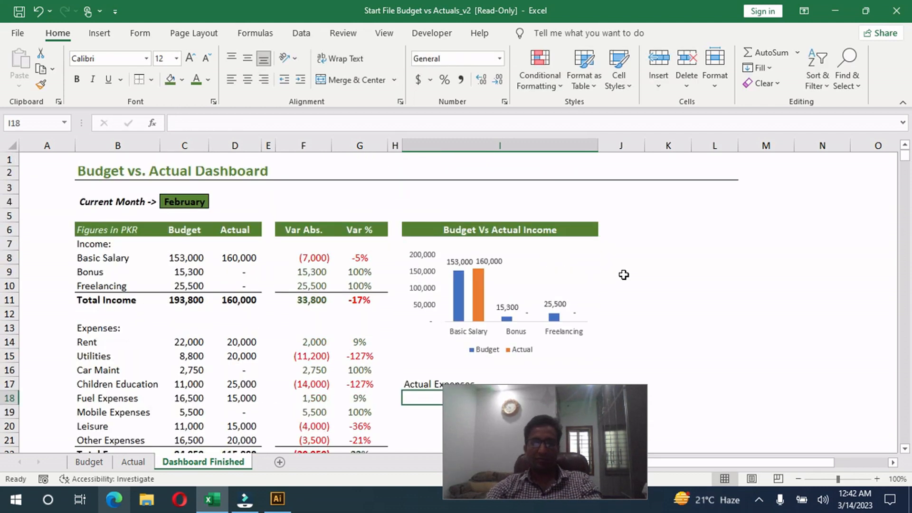
click(535, 243)
click(535, 230)
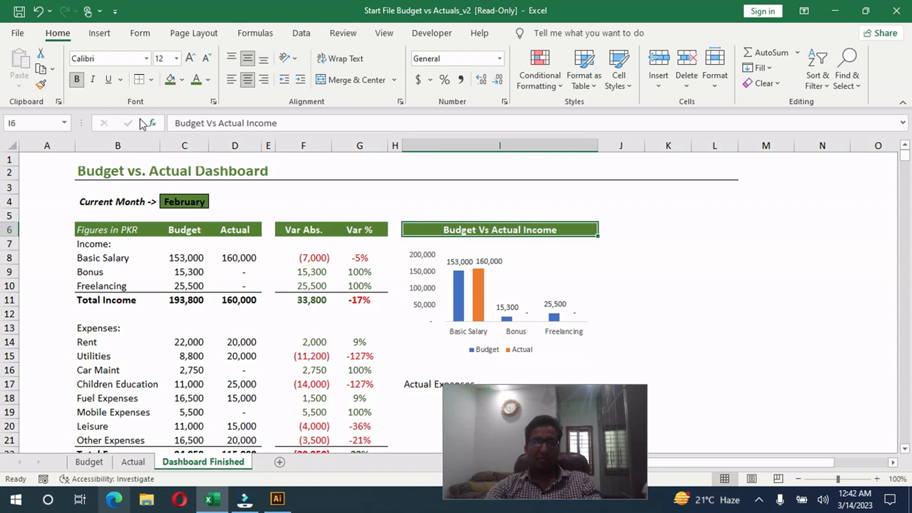
click(40, 84)
scroll(431, 269, down, 2)
scroll(431, 269, down, 1)
click(464, 258)
click(451, 273)
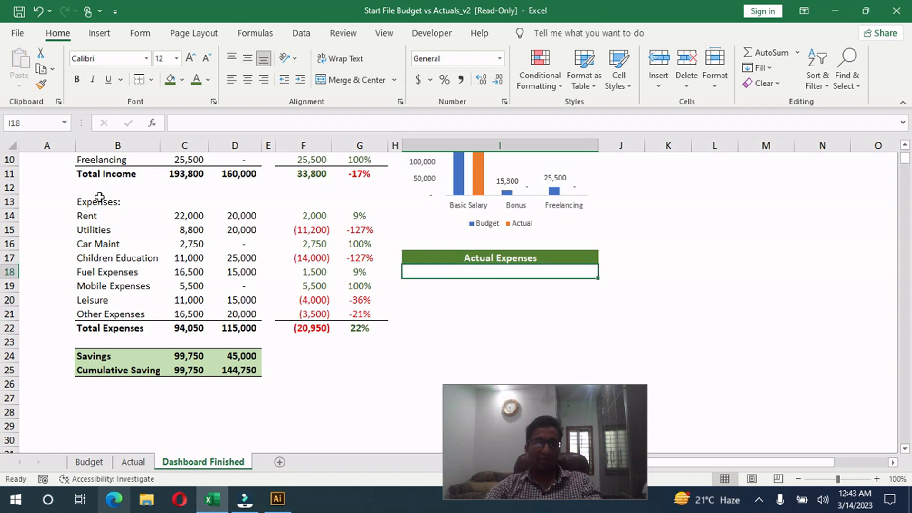
Insert a 2-D pie chart of the expense categories in B14:B21 and their actual amounts in D14:D21
drag(100, 216, 98, 313)
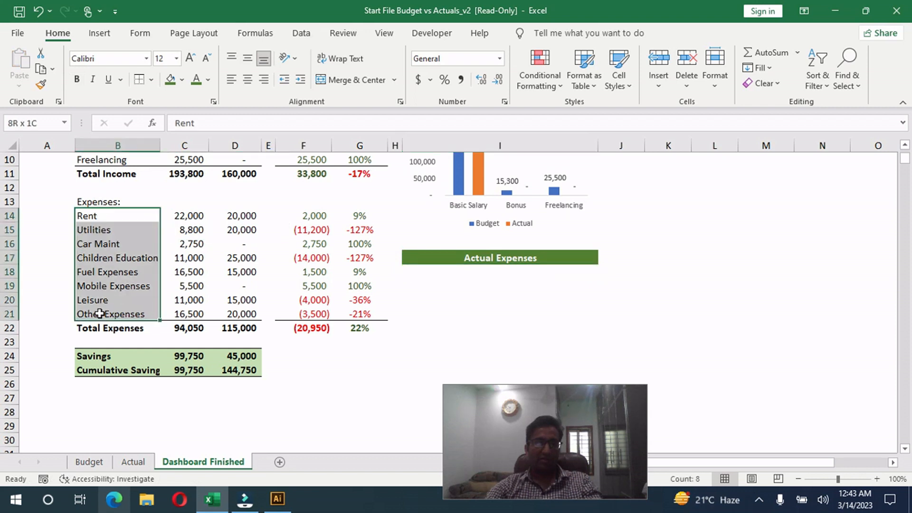
shift+drag(261, 216, 251, 289)
drag(126, 218, 122, 311)
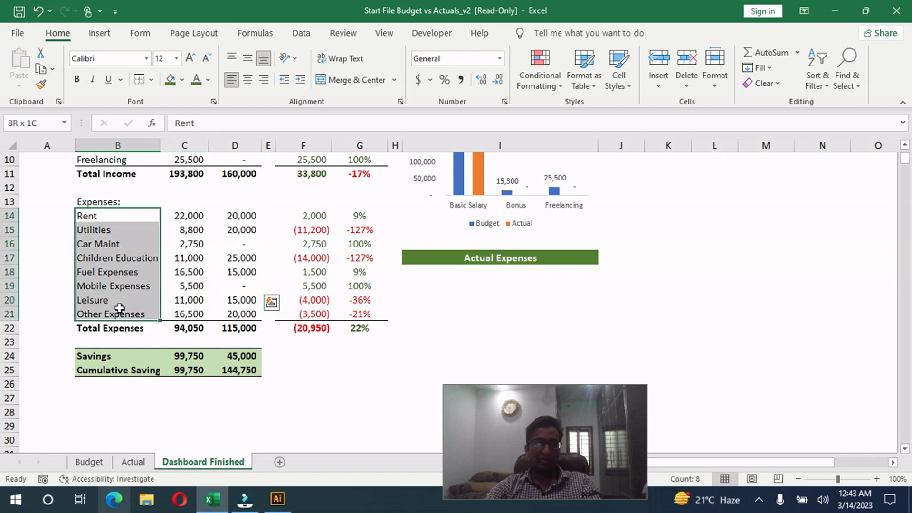
ctrl+drag(240, 217, 247, 314)
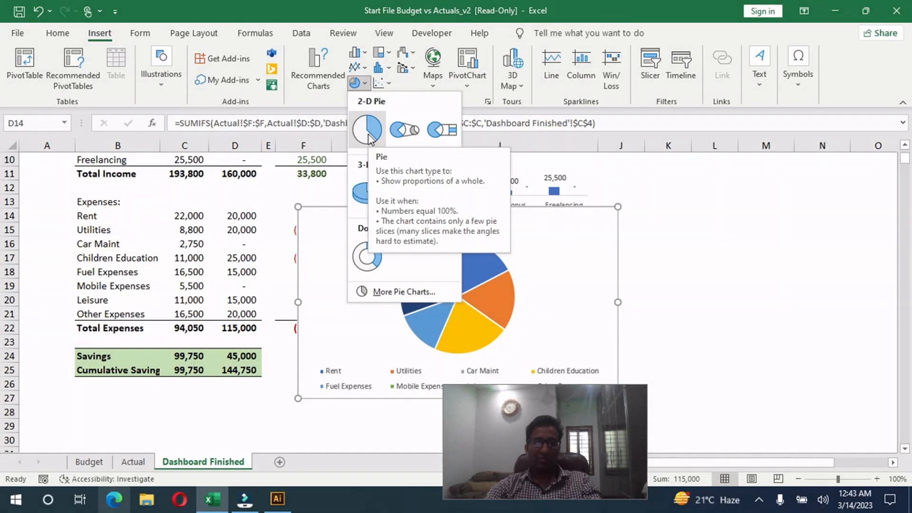
click(367, 131)
drag(586, 390, 812, 366)
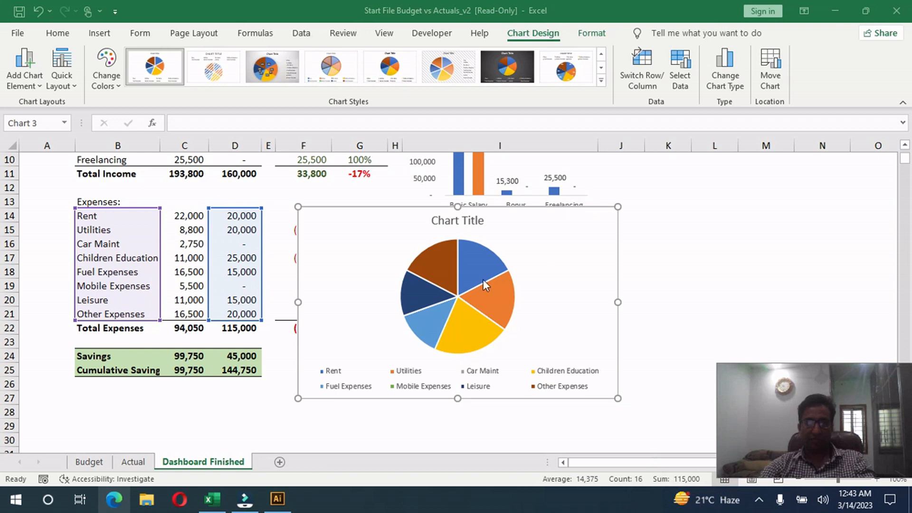
Delete the expenses pie chart's title and add data labels to its slices
click(463, 221)
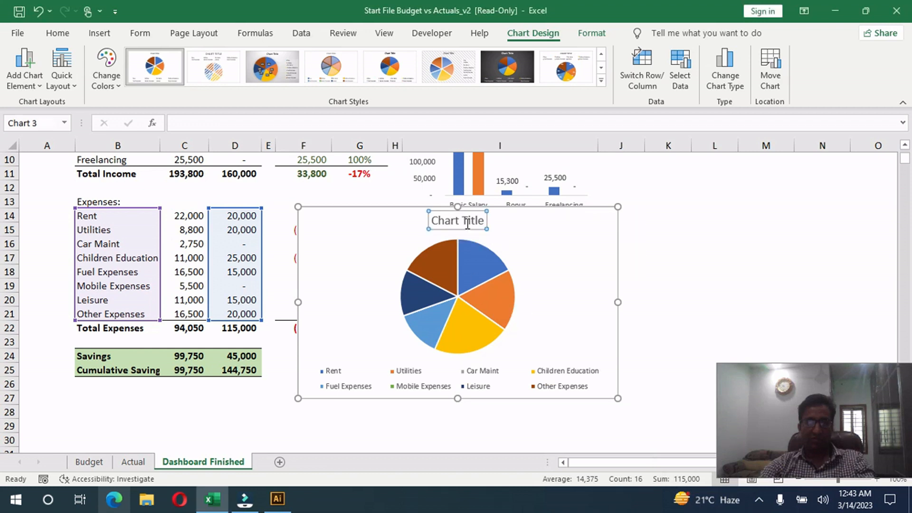
double_click(468, 224)
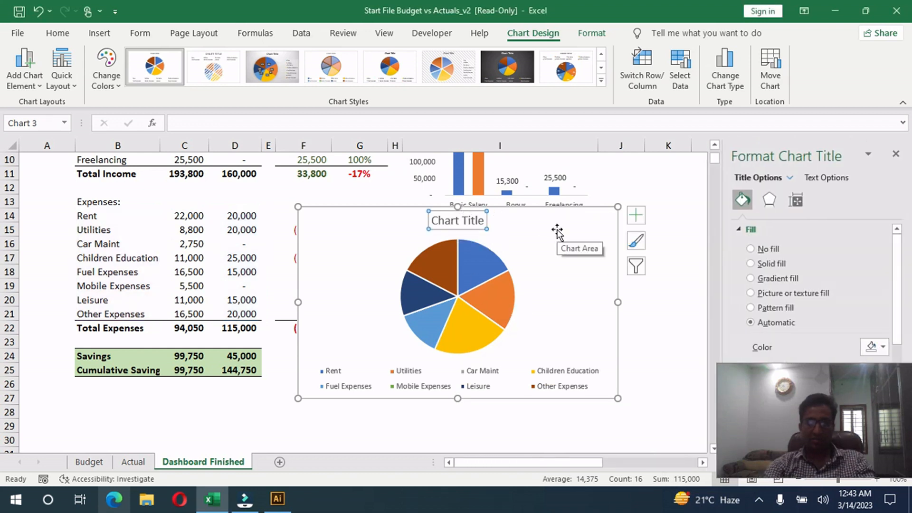
key(Delete)
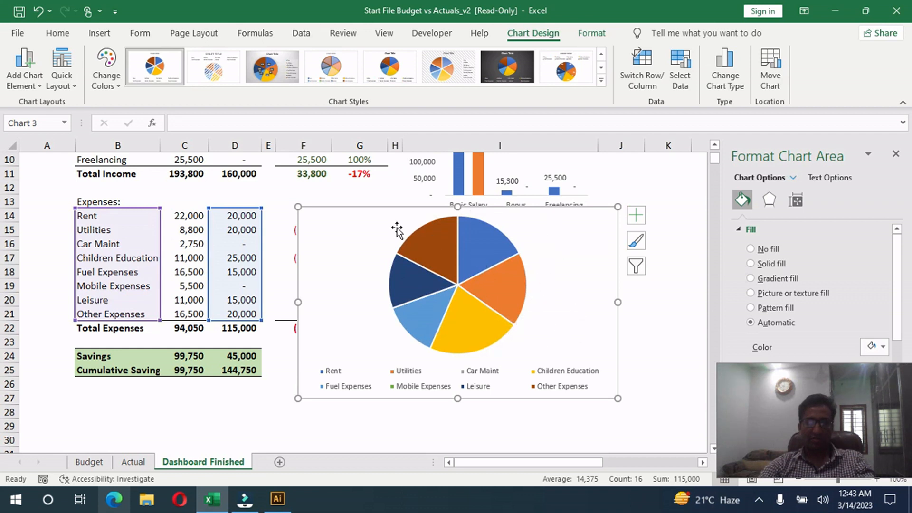
click(497, 257)
right_click(497, 256)
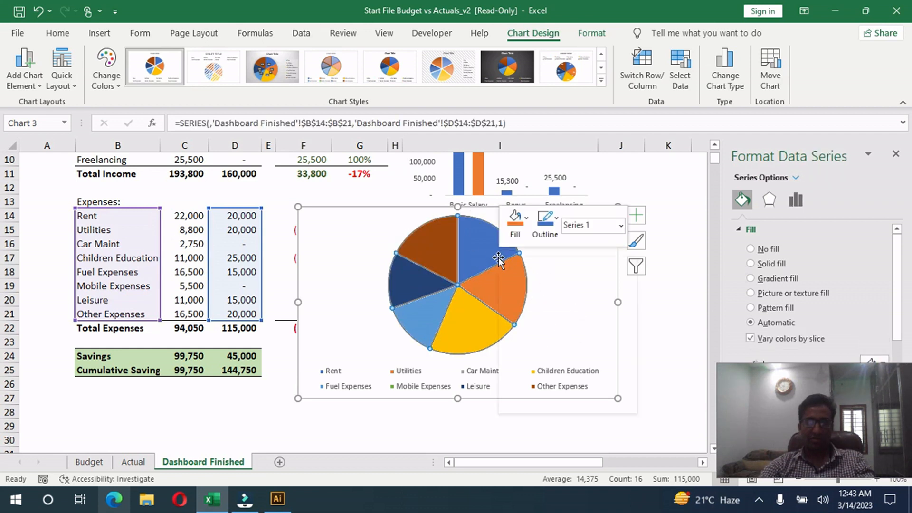
click(561, 365)
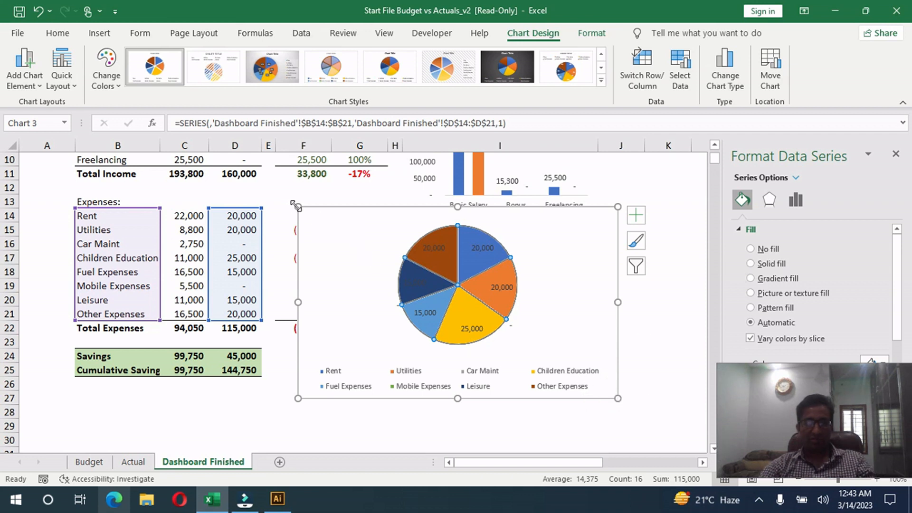
Shrink the expenses pie chart and place it just below the Actual Expenses heading
drag(295, 205, 385, 253)
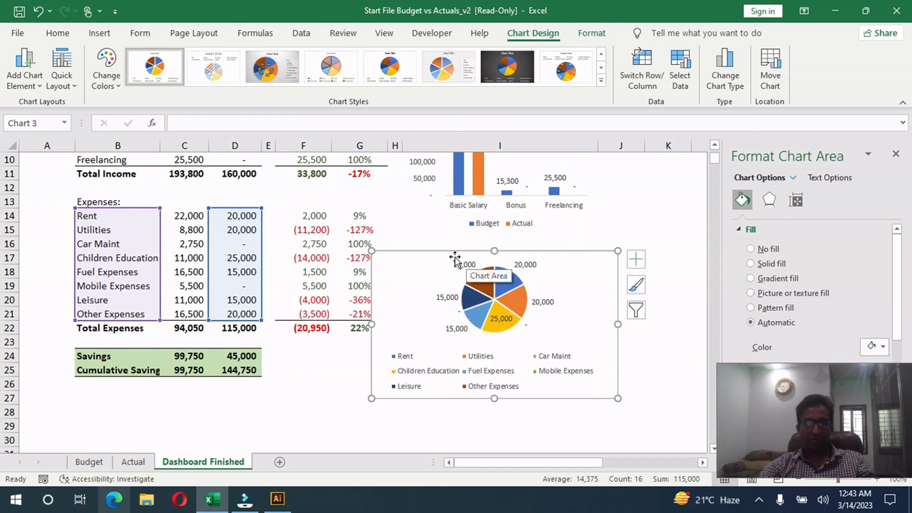
drag(372, 248, 395, 264)
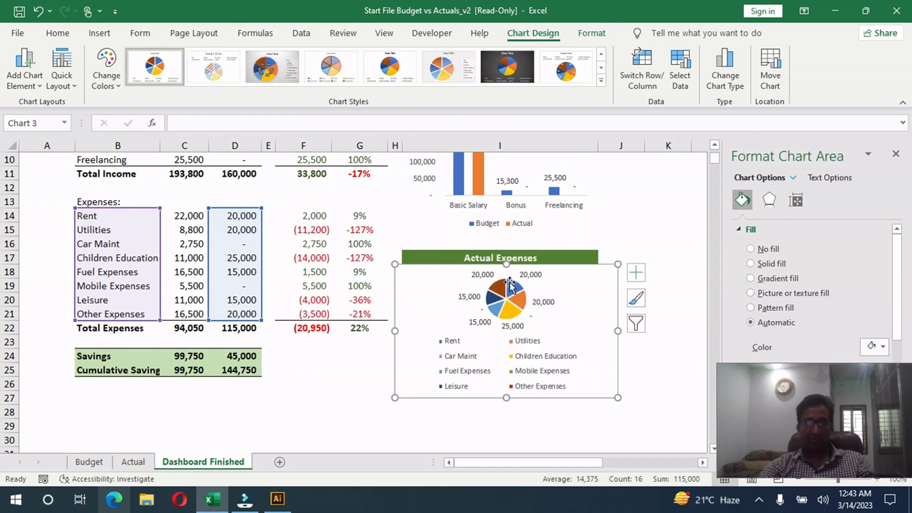
drag(559, 267, 566, 276)
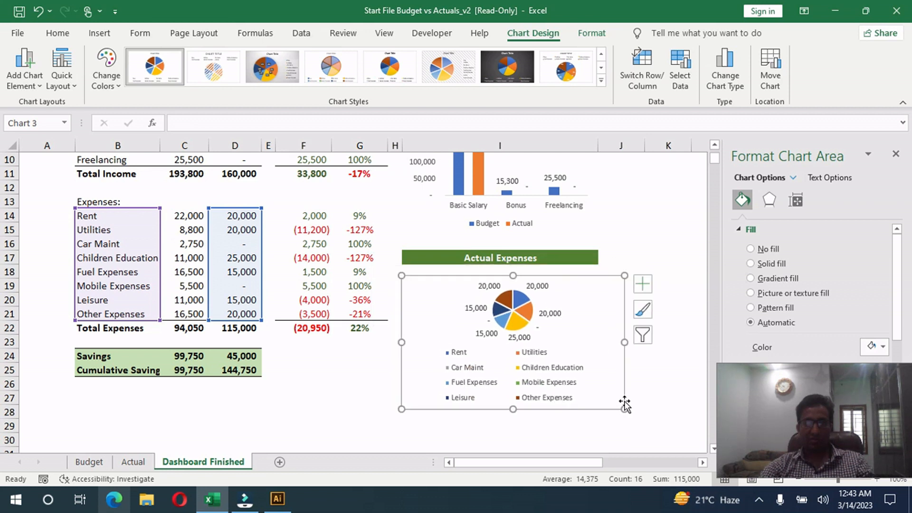
right_click(600, 281)
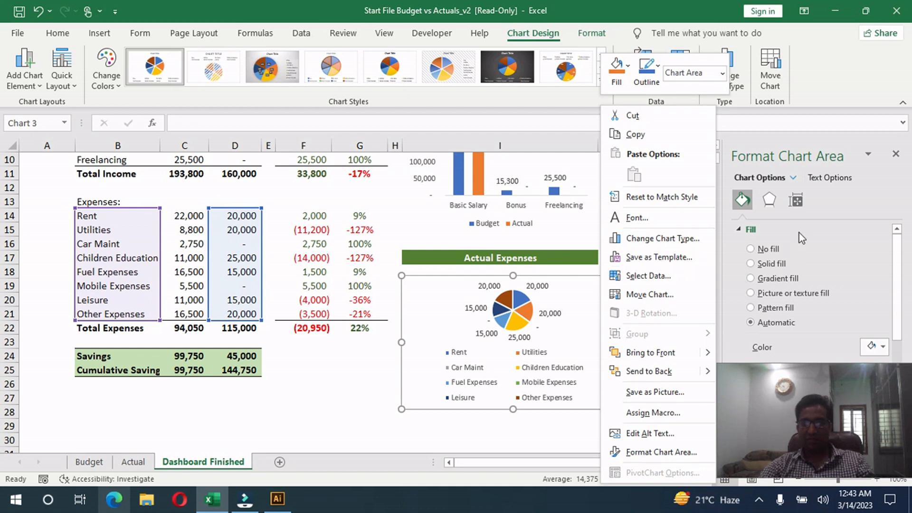
click(489, 280)
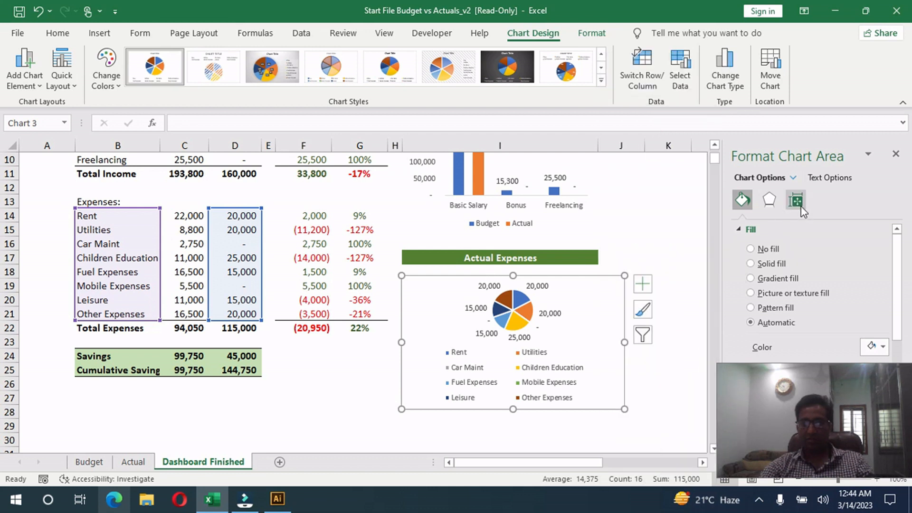
click(769, 201)
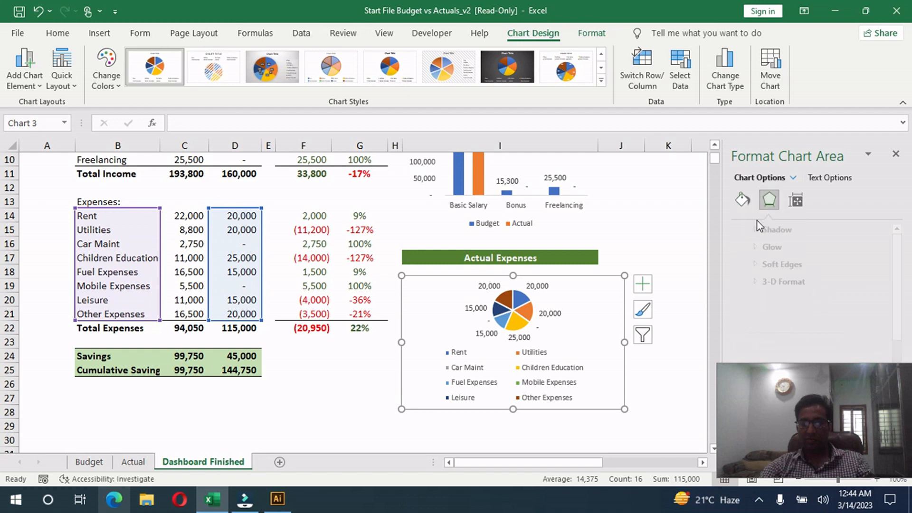
click(742, 200)
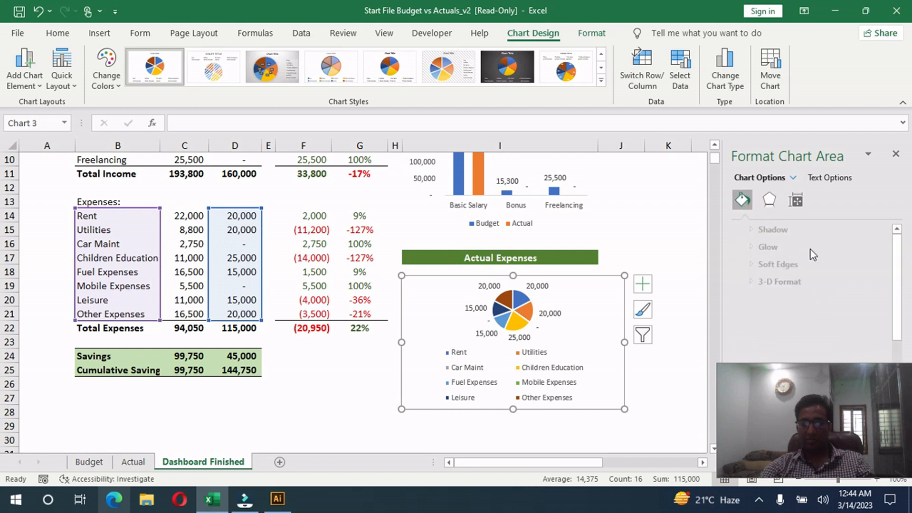
scroll(810, 249, down, 3)
scroll(810, 256, down, 2)
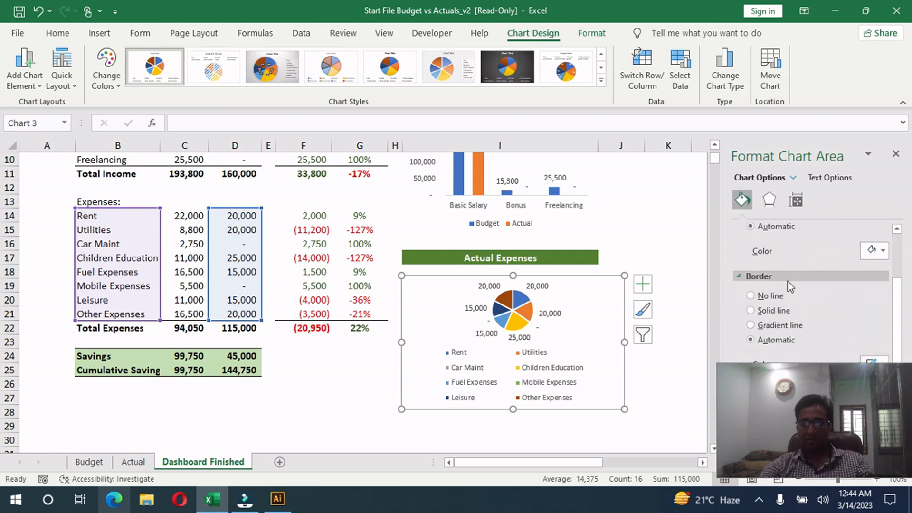
scroll(764, 294, up, 5)
click(660, 409)
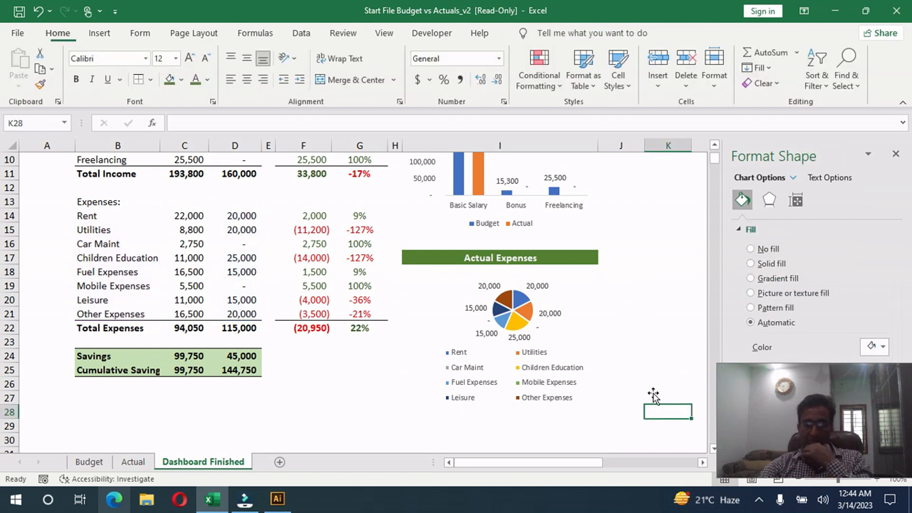
Enlarge the expenses pie chart, reposition it under the Actual Expenses heading, and close the formatting pane
click(568, 309)
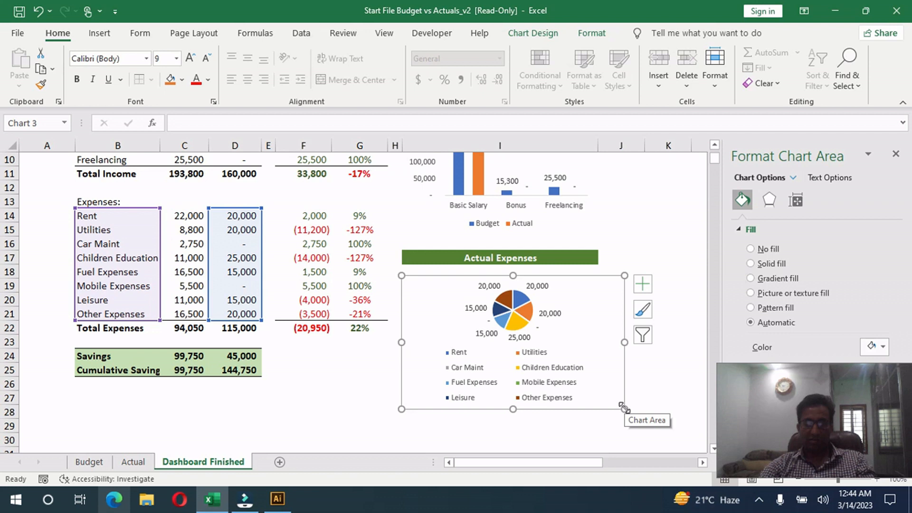
drag(624, 407, 656, 429)
drag(594, 336, 575, 340)
click(665, 426)
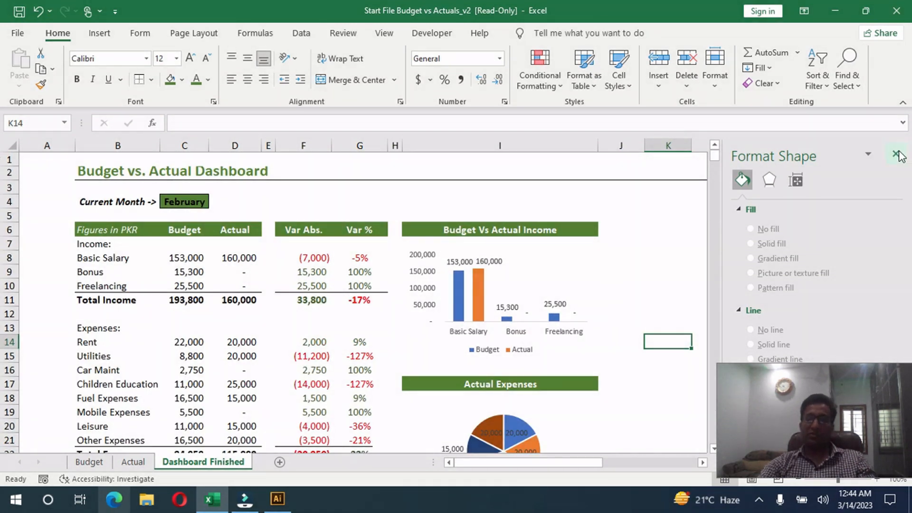
click(896, 154)
Review the dashboard's tables and charts along with the Budget and Actual sheets that feed them
scroll(374, 285, down, 6)
scroll(374, 284, up, 6)
scroll(375, 288, down, 5)
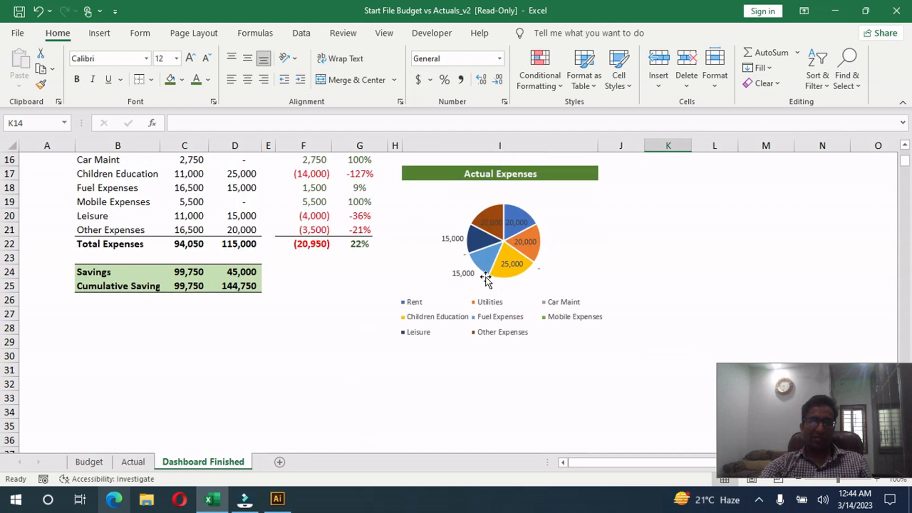
scroll(485, 277, up, 5)
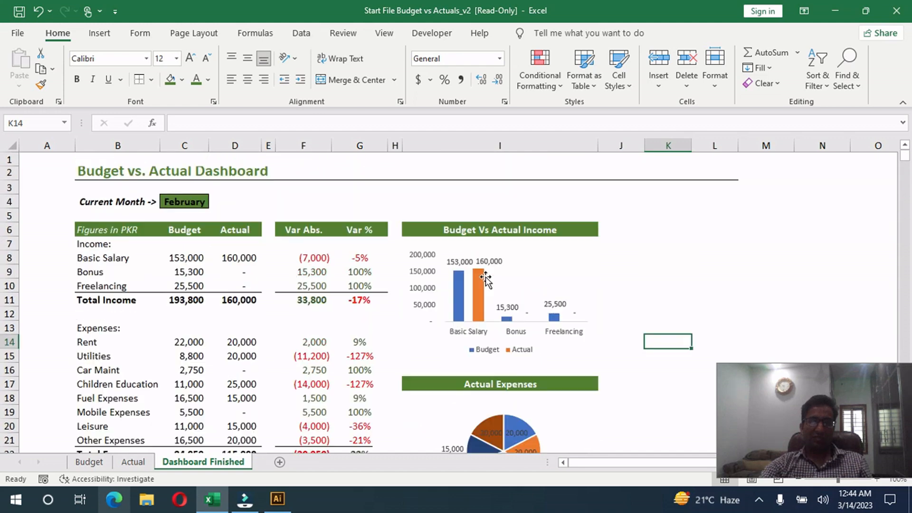
click(345, 239)
scroll(220, 309, down, 2)
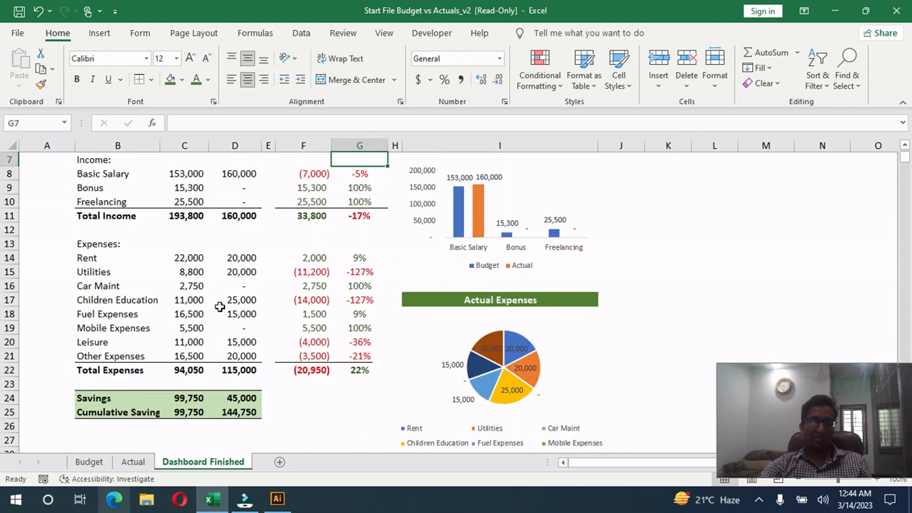
click(90, 462)
click(133, 462)
scroll(233, 375, up, 1)
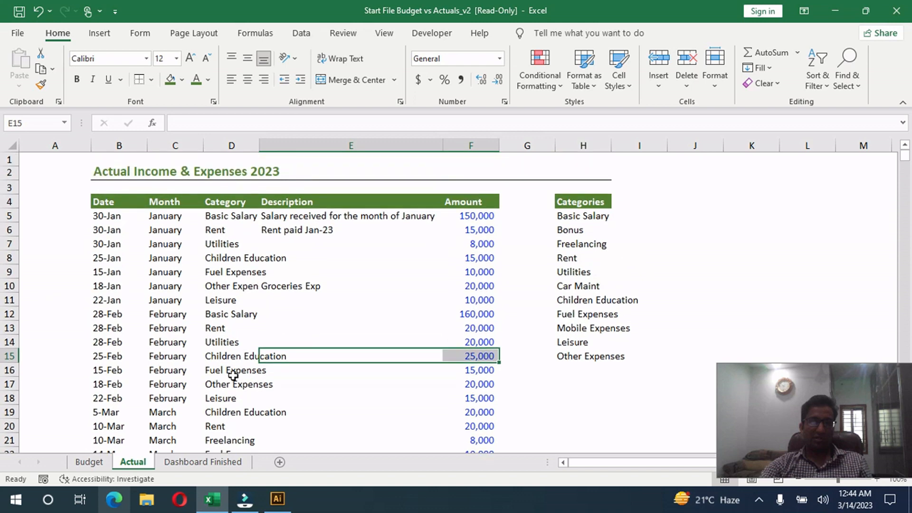
click(127, 201)
click(202, 461)
scroll(257, 347, up, 2)
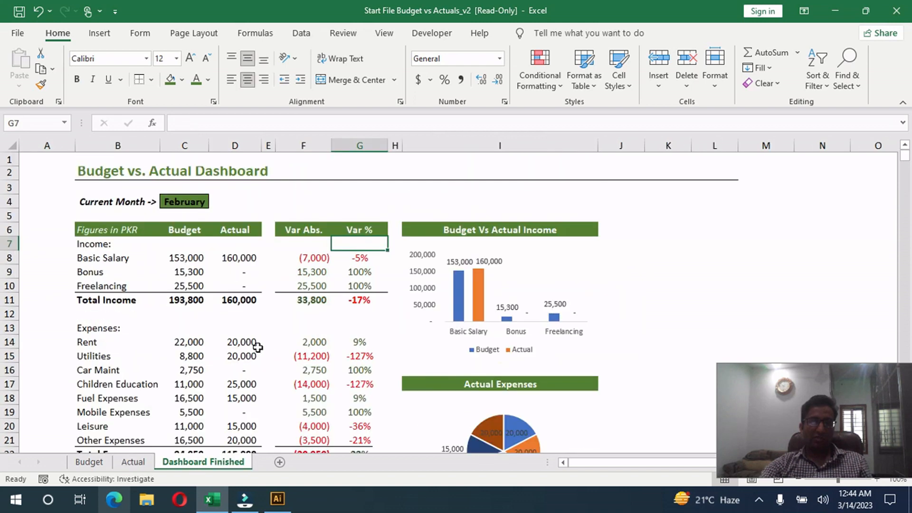
Set the dashboard's current month in C4 to April
click(187, 200)
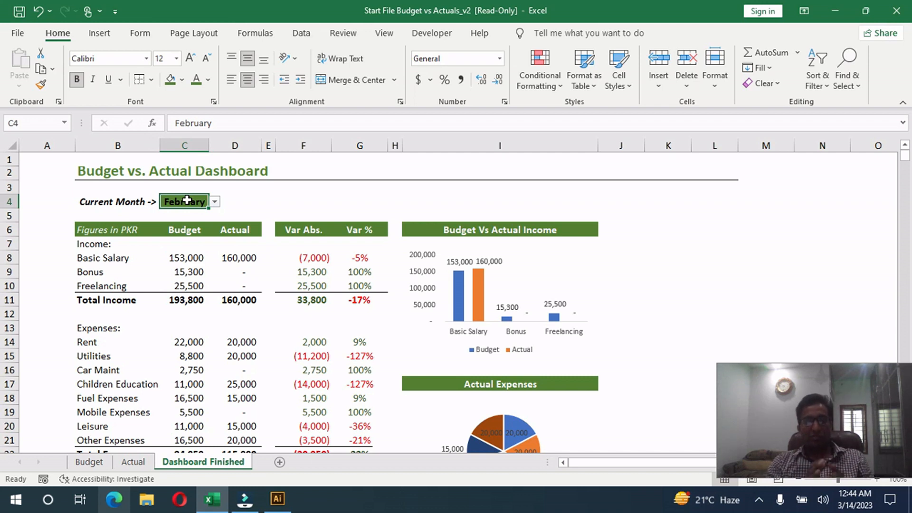
click(214, 201)
click(186, 232)
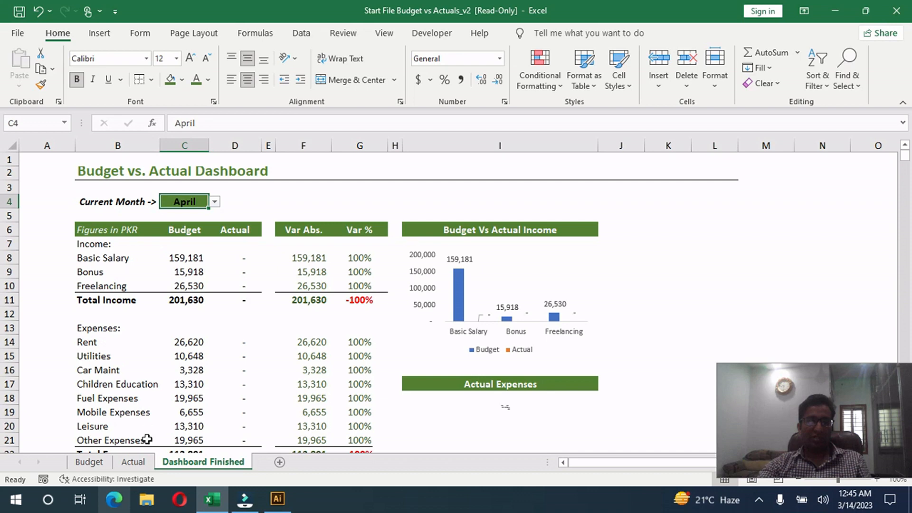
Start a new entry in row 24 of the Actual sheet, below the March records, with the date 4/1
click(133, 462)
scroll(255, 328, down, 3)
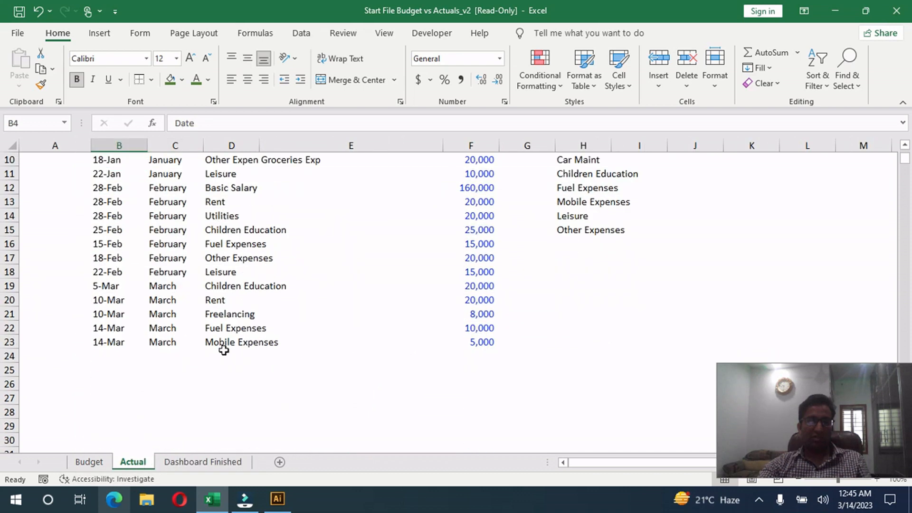
click(190, 463)
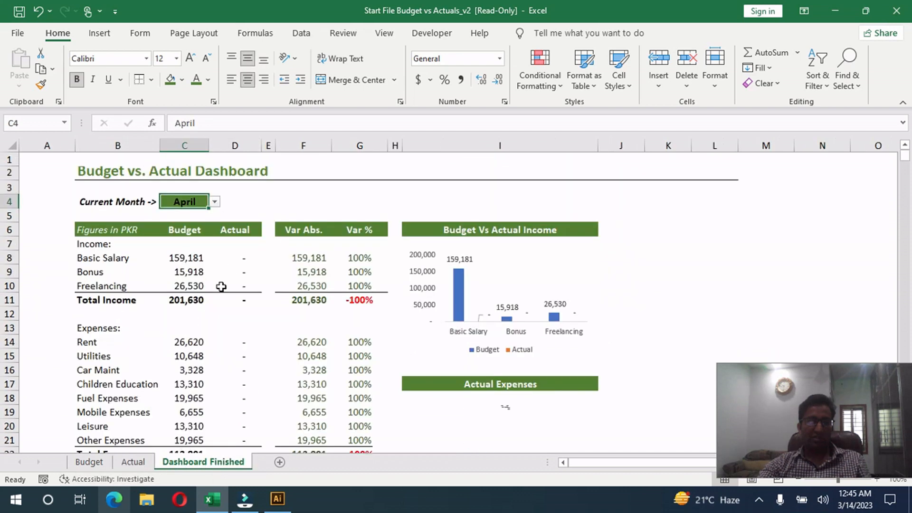
click(137, 463)
click(107, 355)
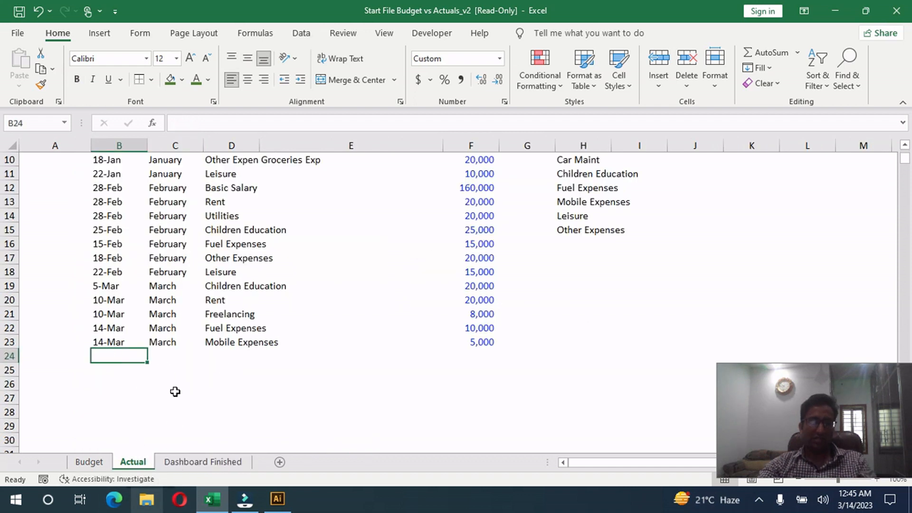
text(4/1)
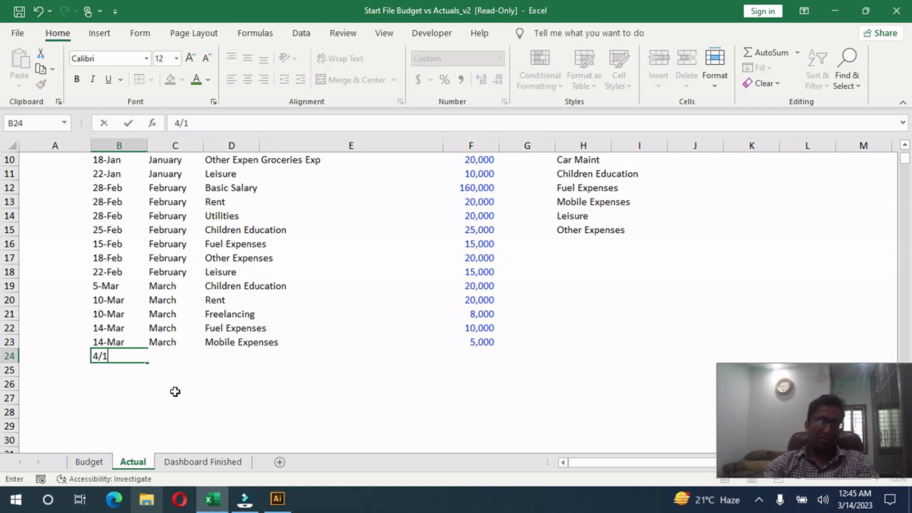
key(Tab)
key(Tab)
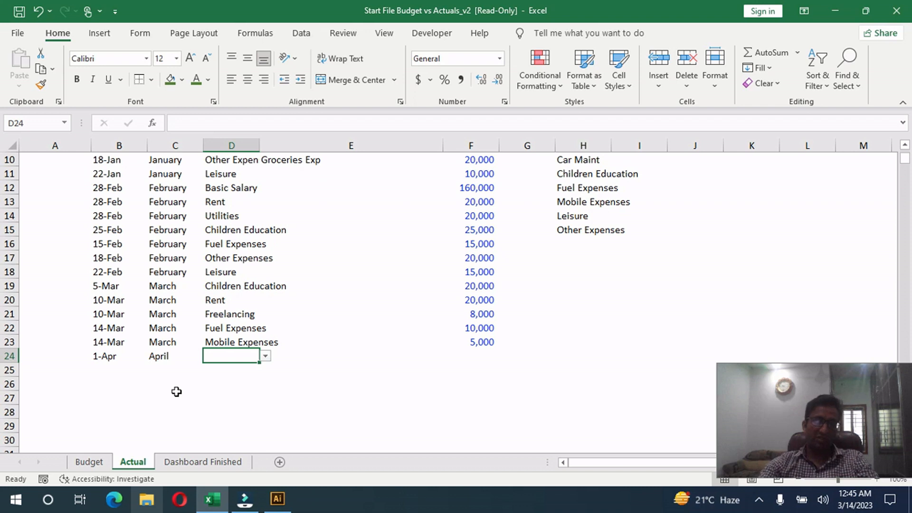
Set the 1-Apr entry's category to Basic Salary with an amount of 150,000, and check it on the dashboard
click(265, 356)
click(241, 369)
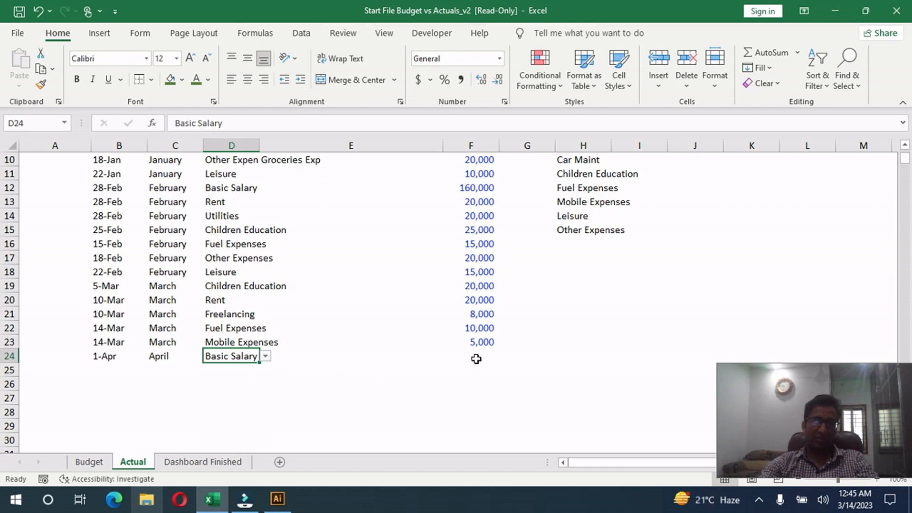
click(474, 358)
text(150,000)
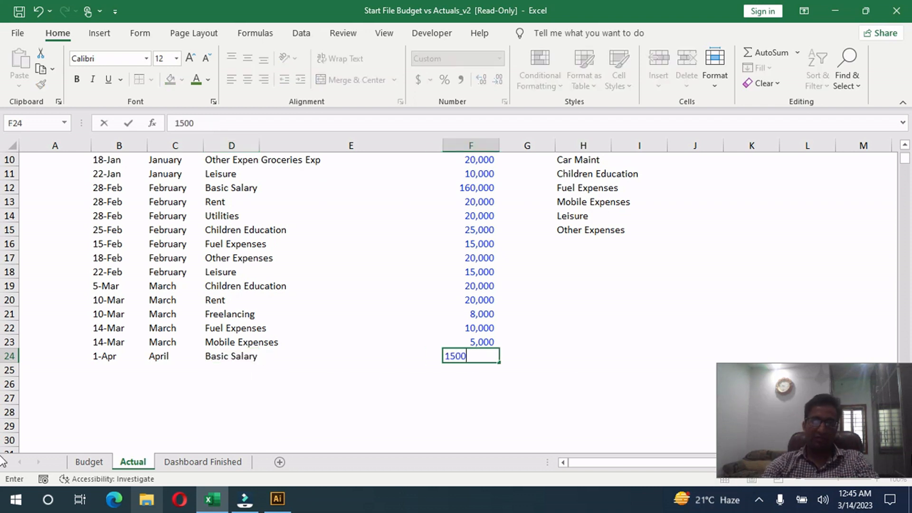
key(Return)
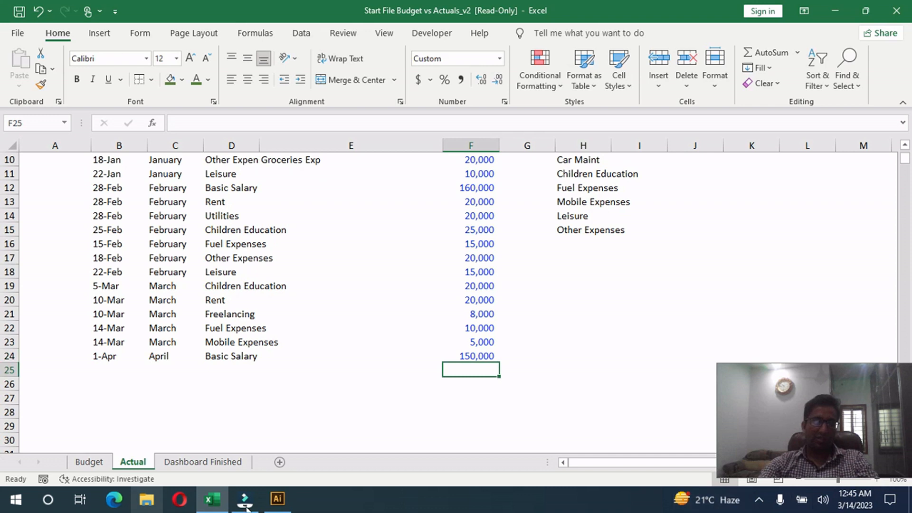
click(218, 465)
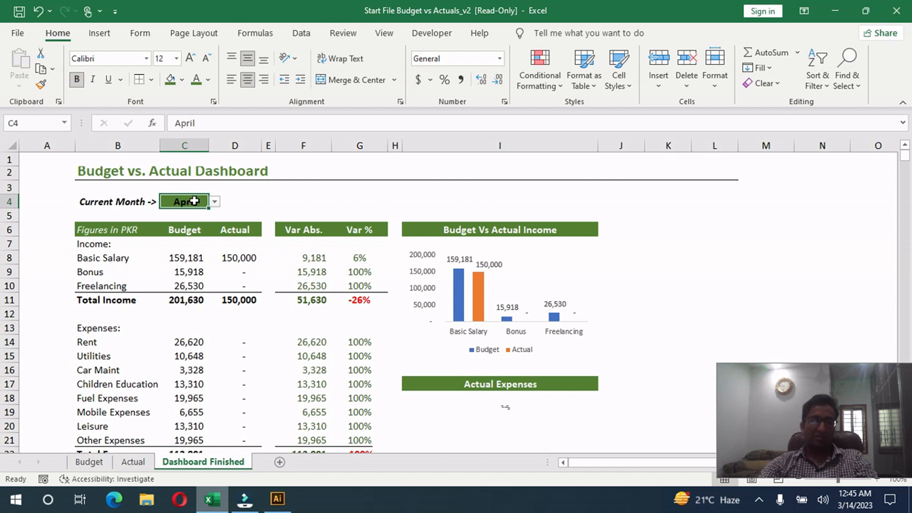
Set the dashboard's current month in C4 to June
click(215, 201)
click(181, 230)
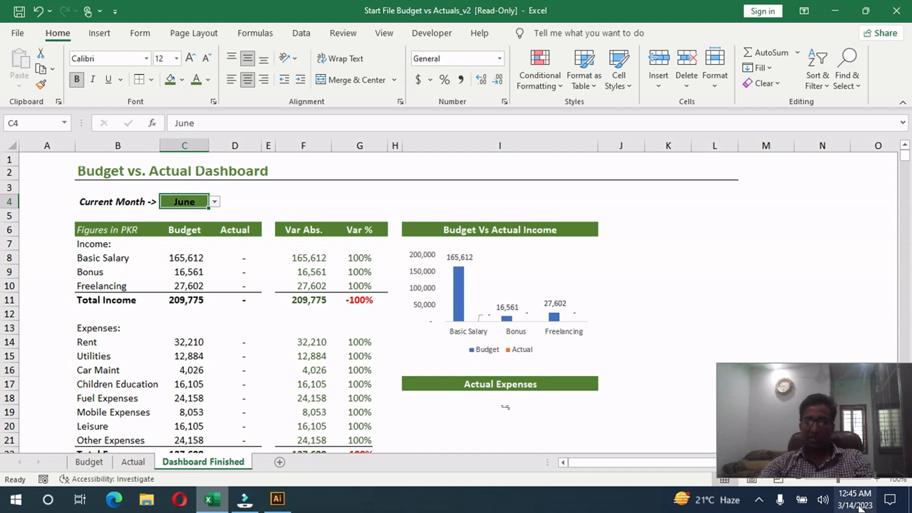
Replace the month in C4 with the formula =TEXT(TODAY(),"MMMM") and compare it with the system calendar's date
mouse_move(858, 507)
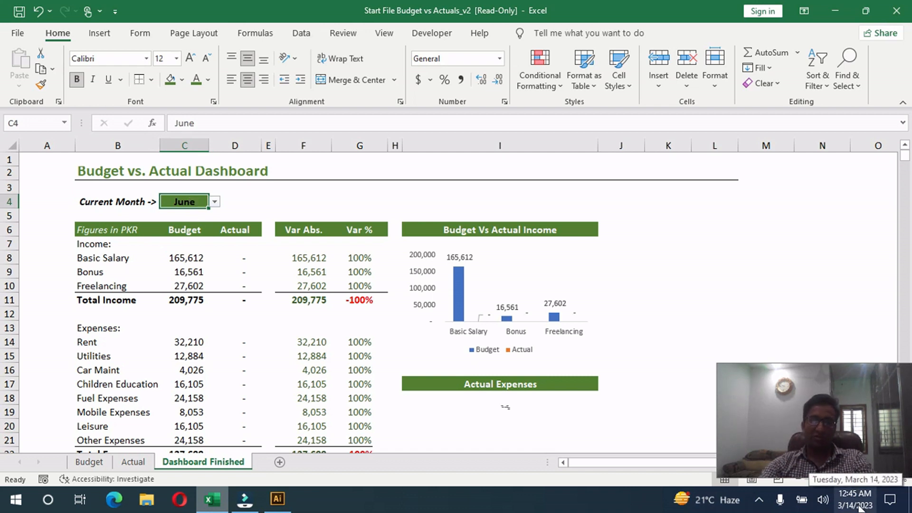
drag(208, 125, 172, 125)
text(=)
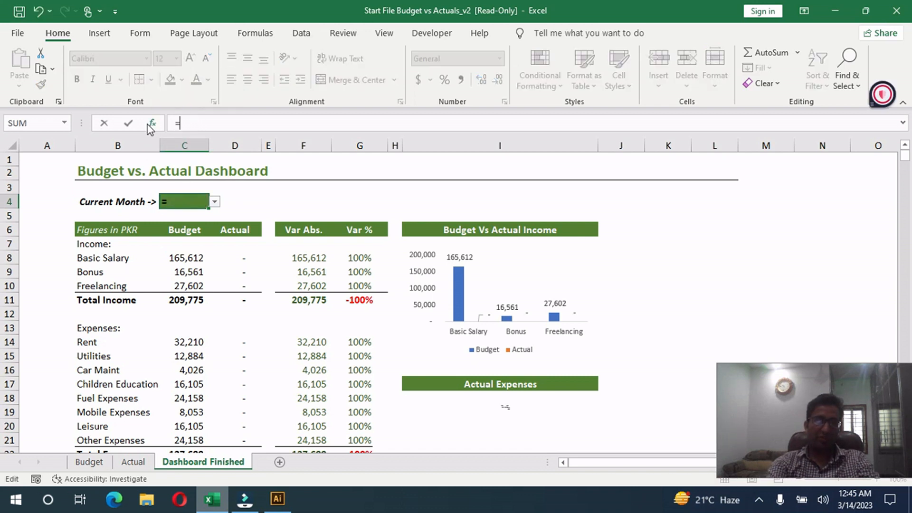
text(t)
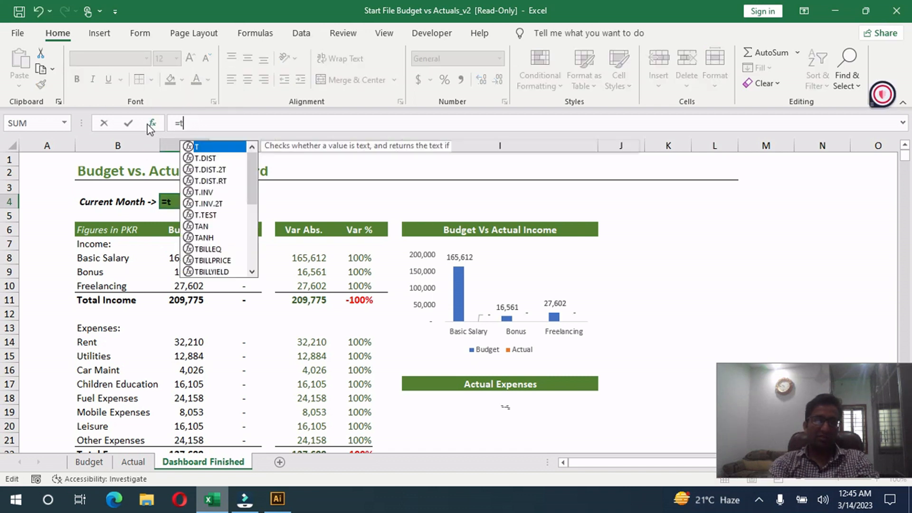
text(ext()
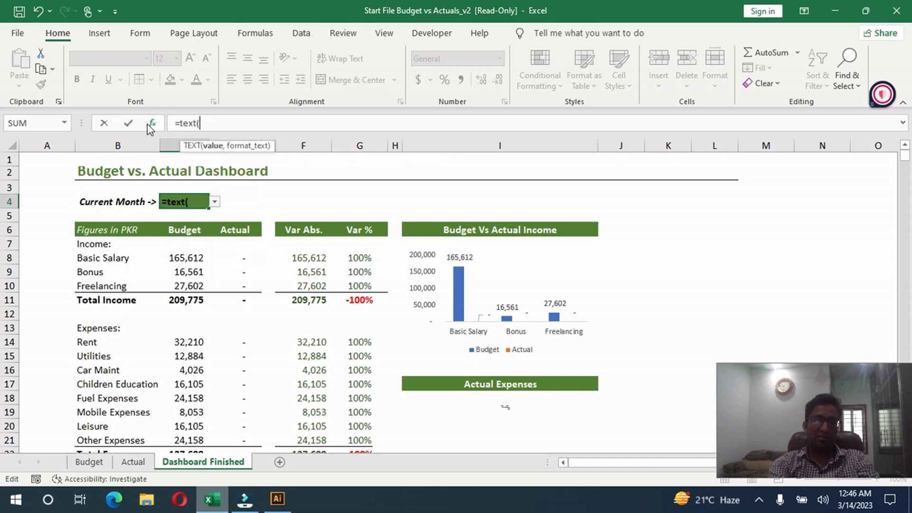
text(today())
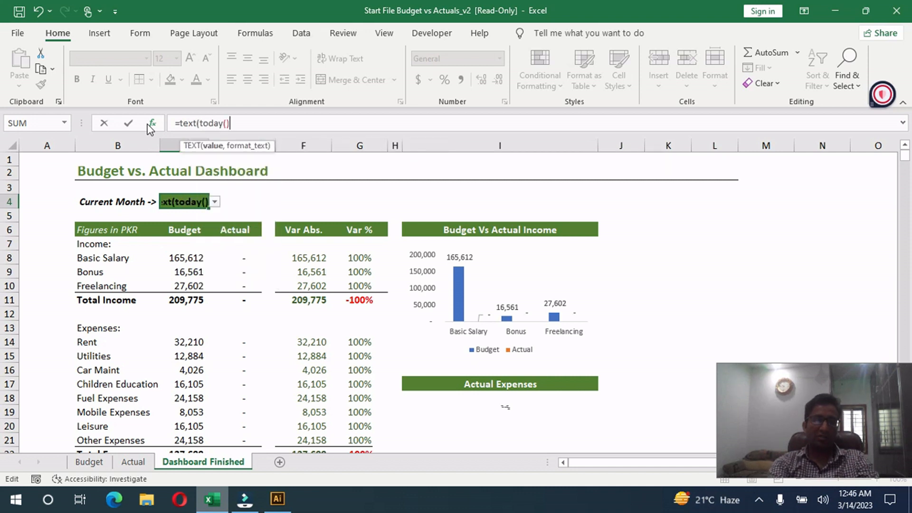
text(,)
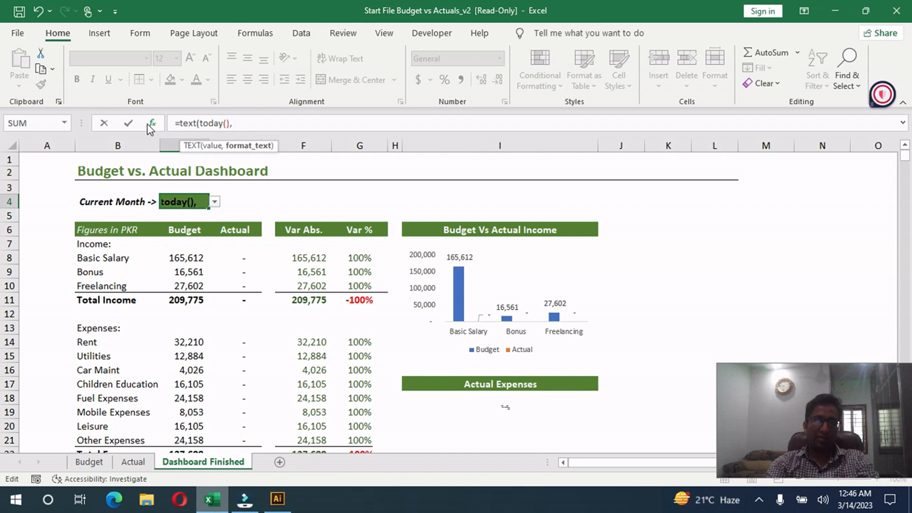
text("MMMM))
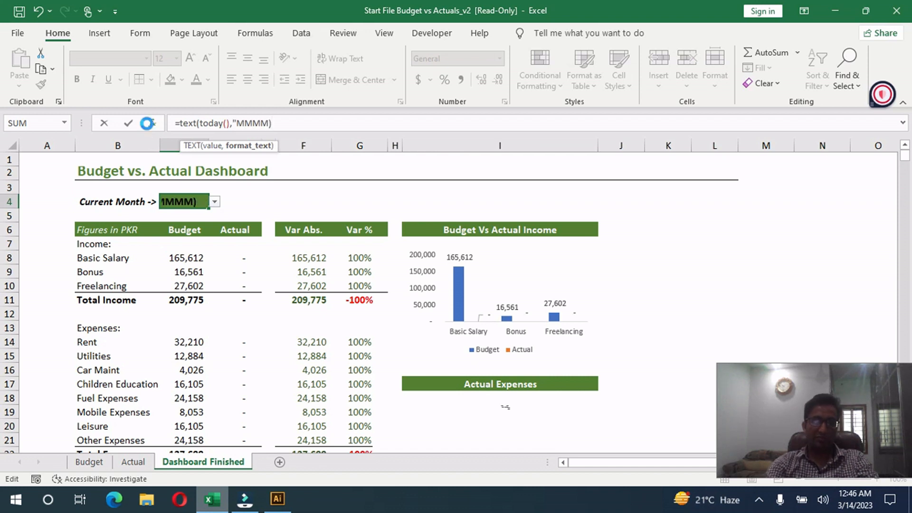
key(Return)
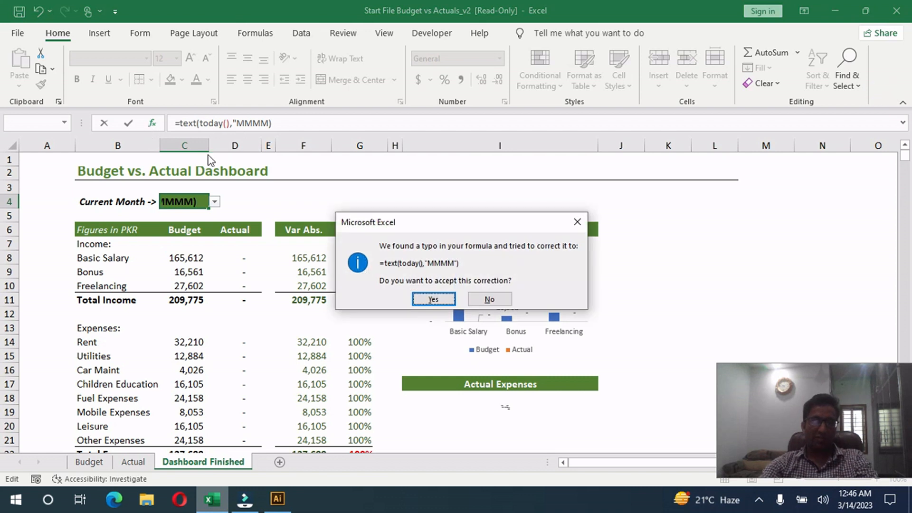
click(432, 299)
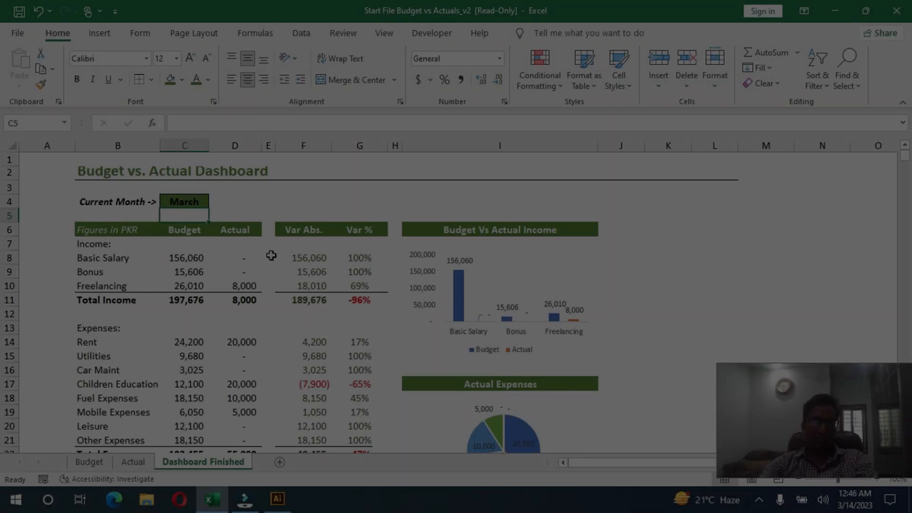
key(Up)
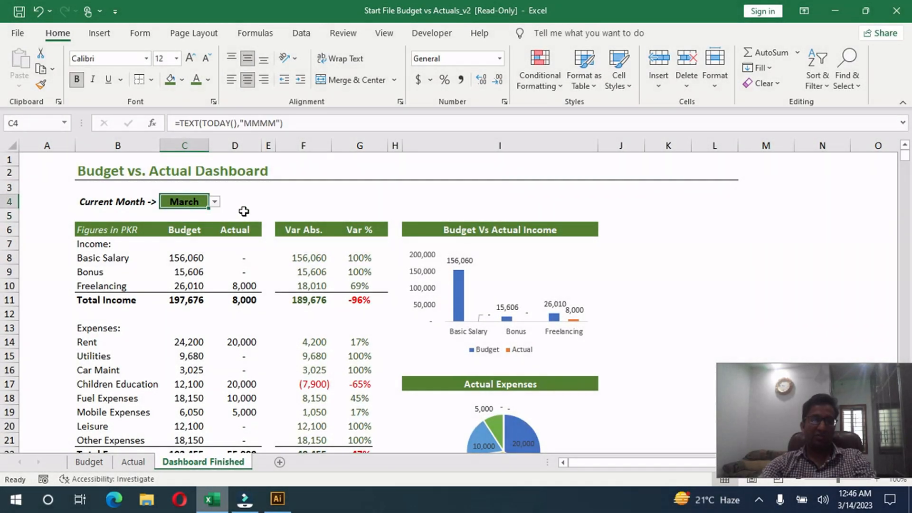
click(862, 506)
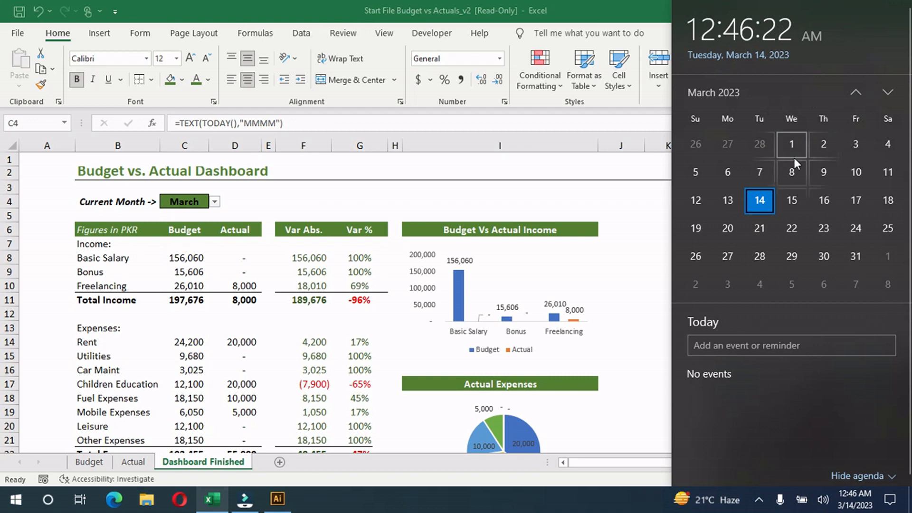
click(205, 200)
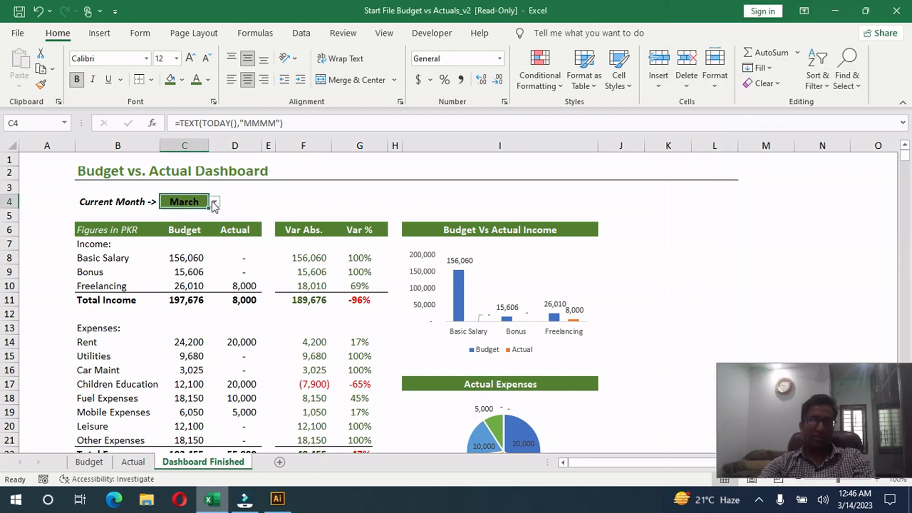
click(124, 203)
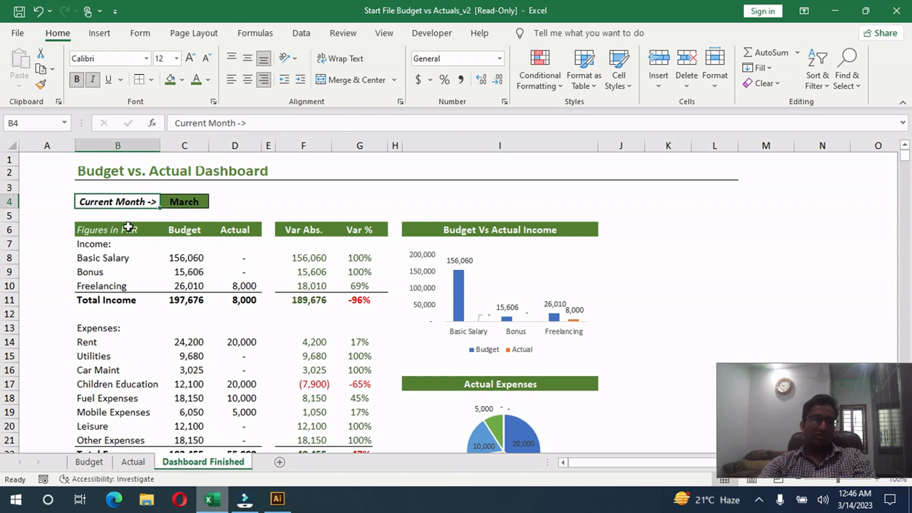
click(128, 226)
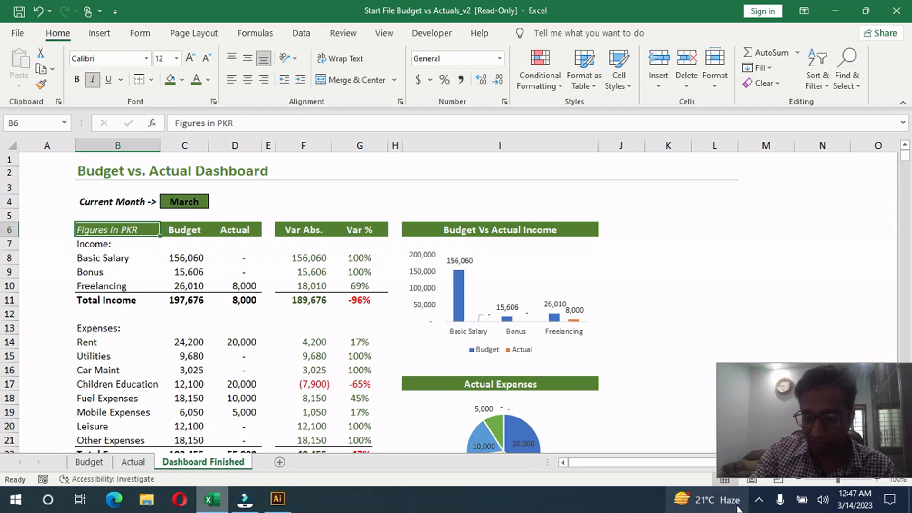
click(759, 501)
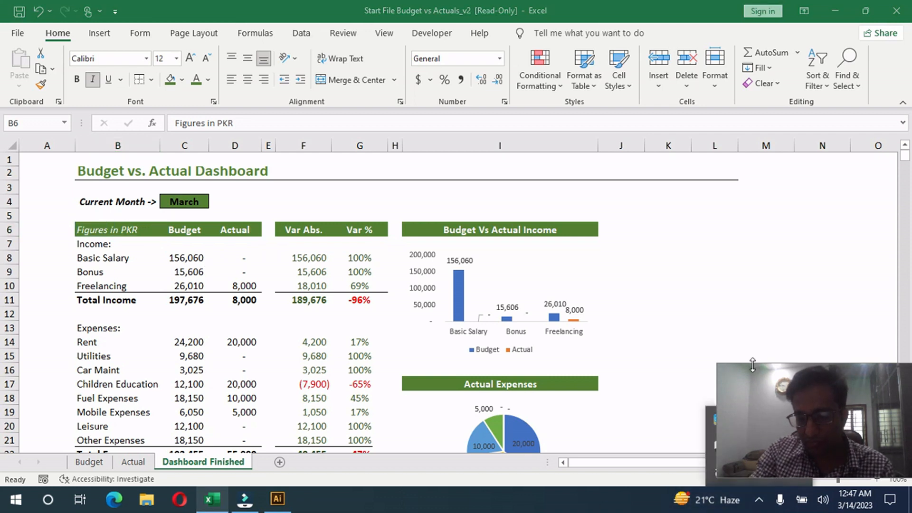